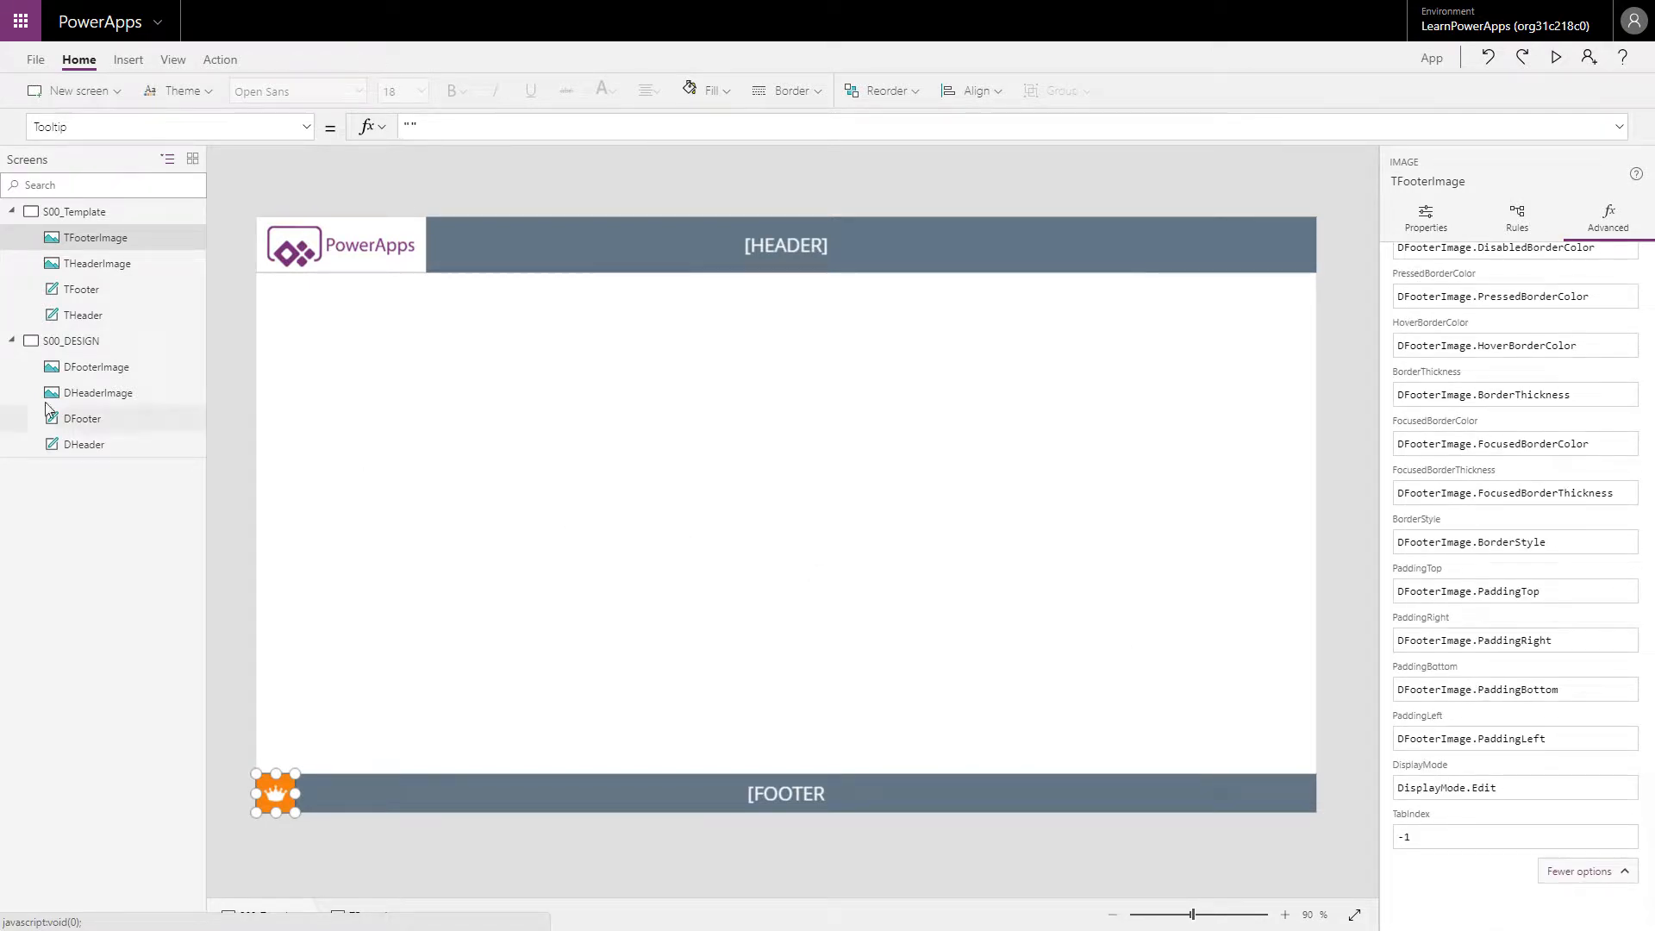
Turn off the visibility of DFooterImage on S00_DESIGN and check the effect on the S00_Template screen.
{"action": "left_click", "coordinate": [87, 367]}
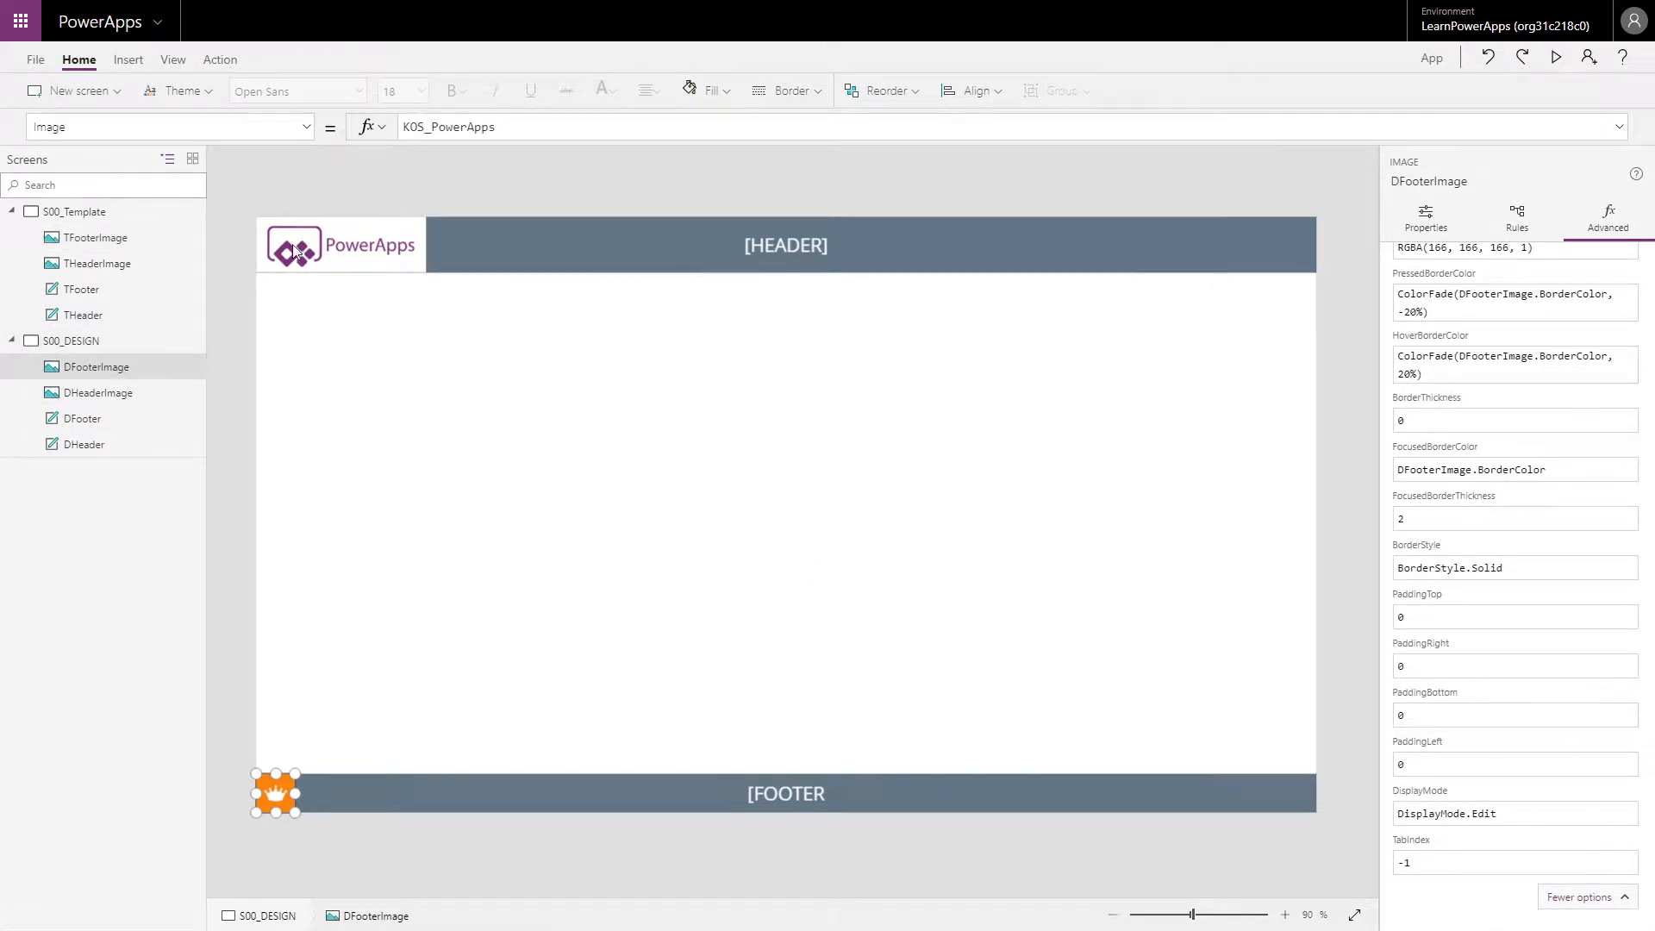
{"action": "left_click", "coordinate": [305, 130]}
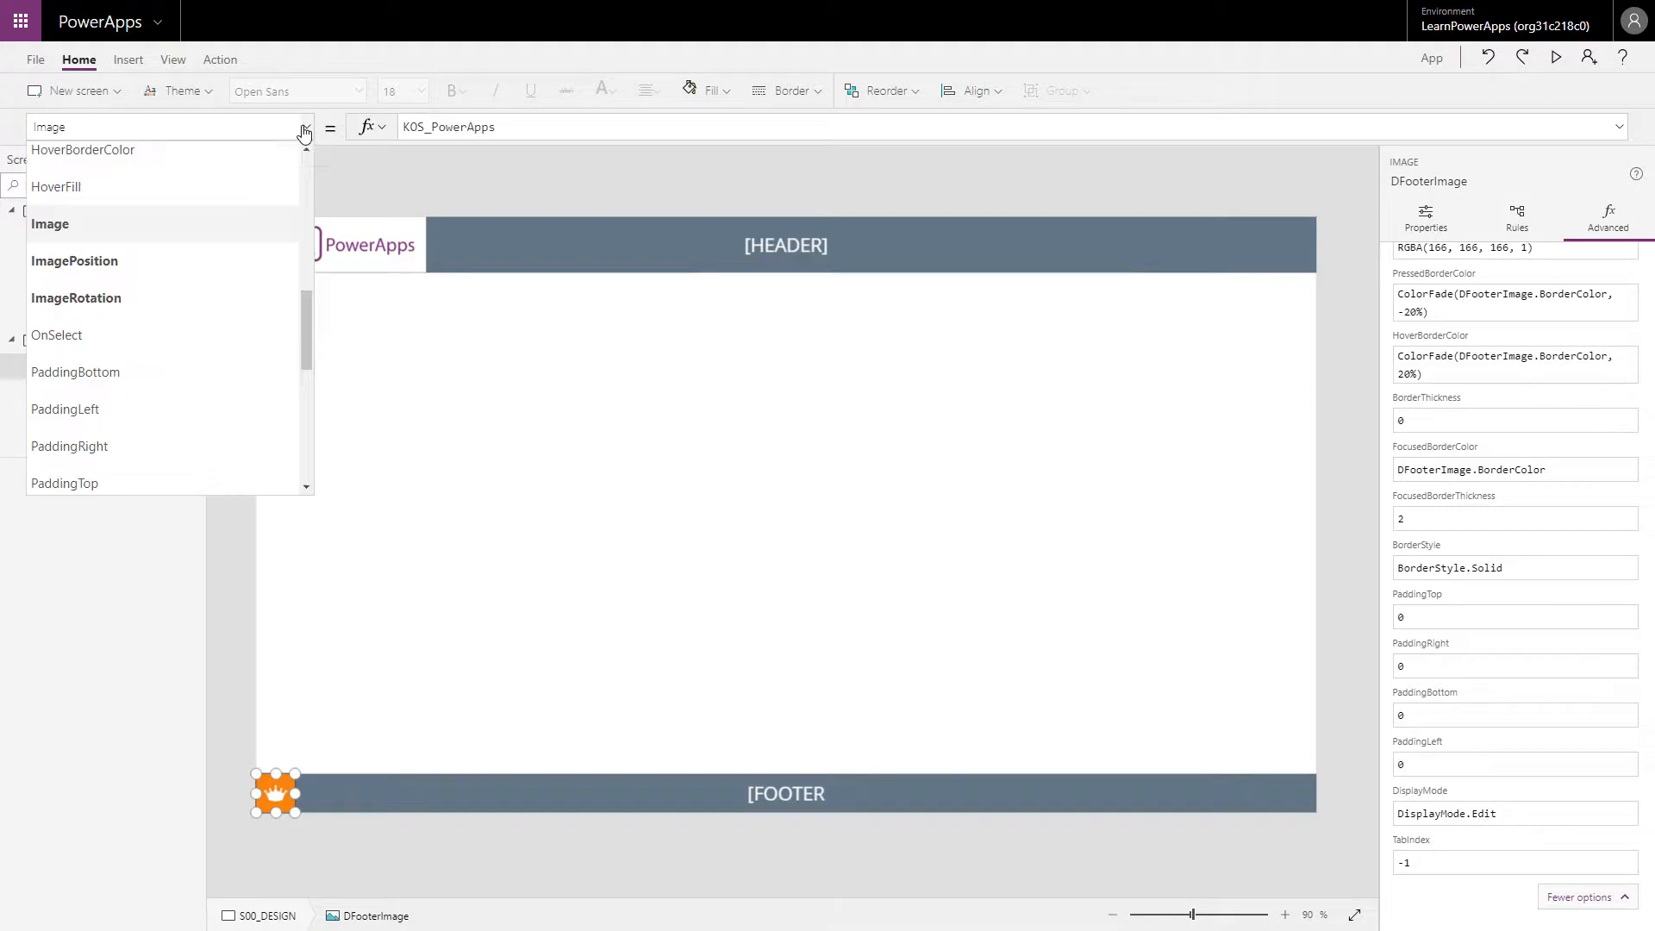
{"action": "left_click", "coordinate": [1405, 214]}
{"action": "left_click", "coordinate": [1406, 216]}
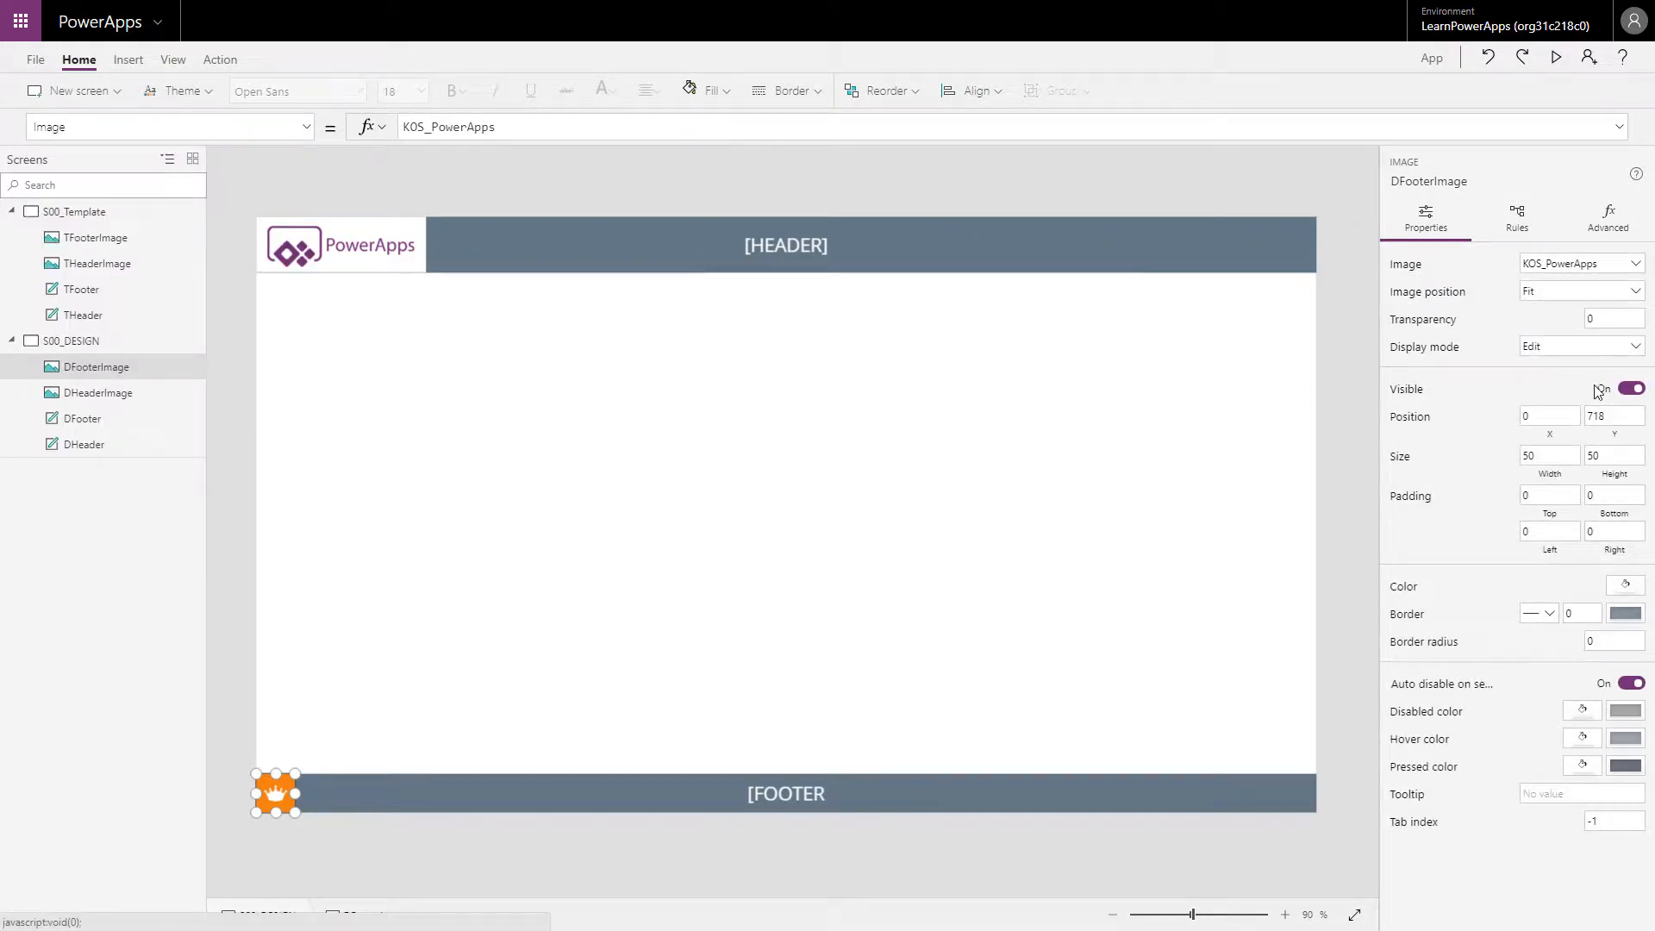
{"action": "left_click", "coordinate": [1629, 389]}
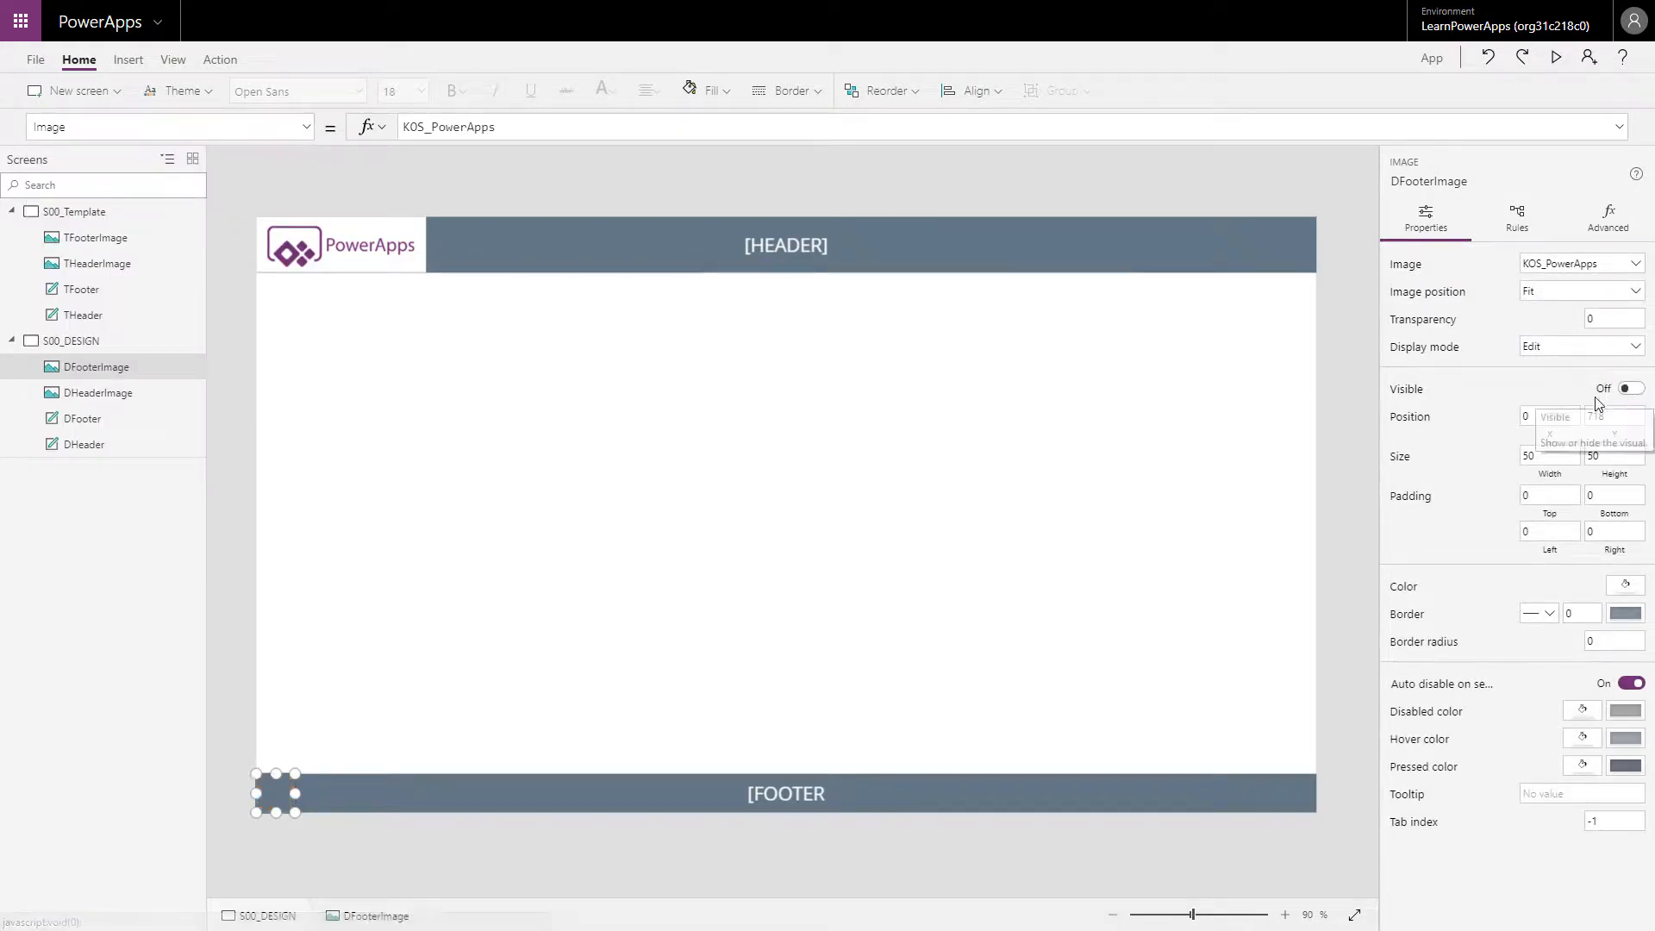
{"action": "left_click", "coordinate": [95, 220]}
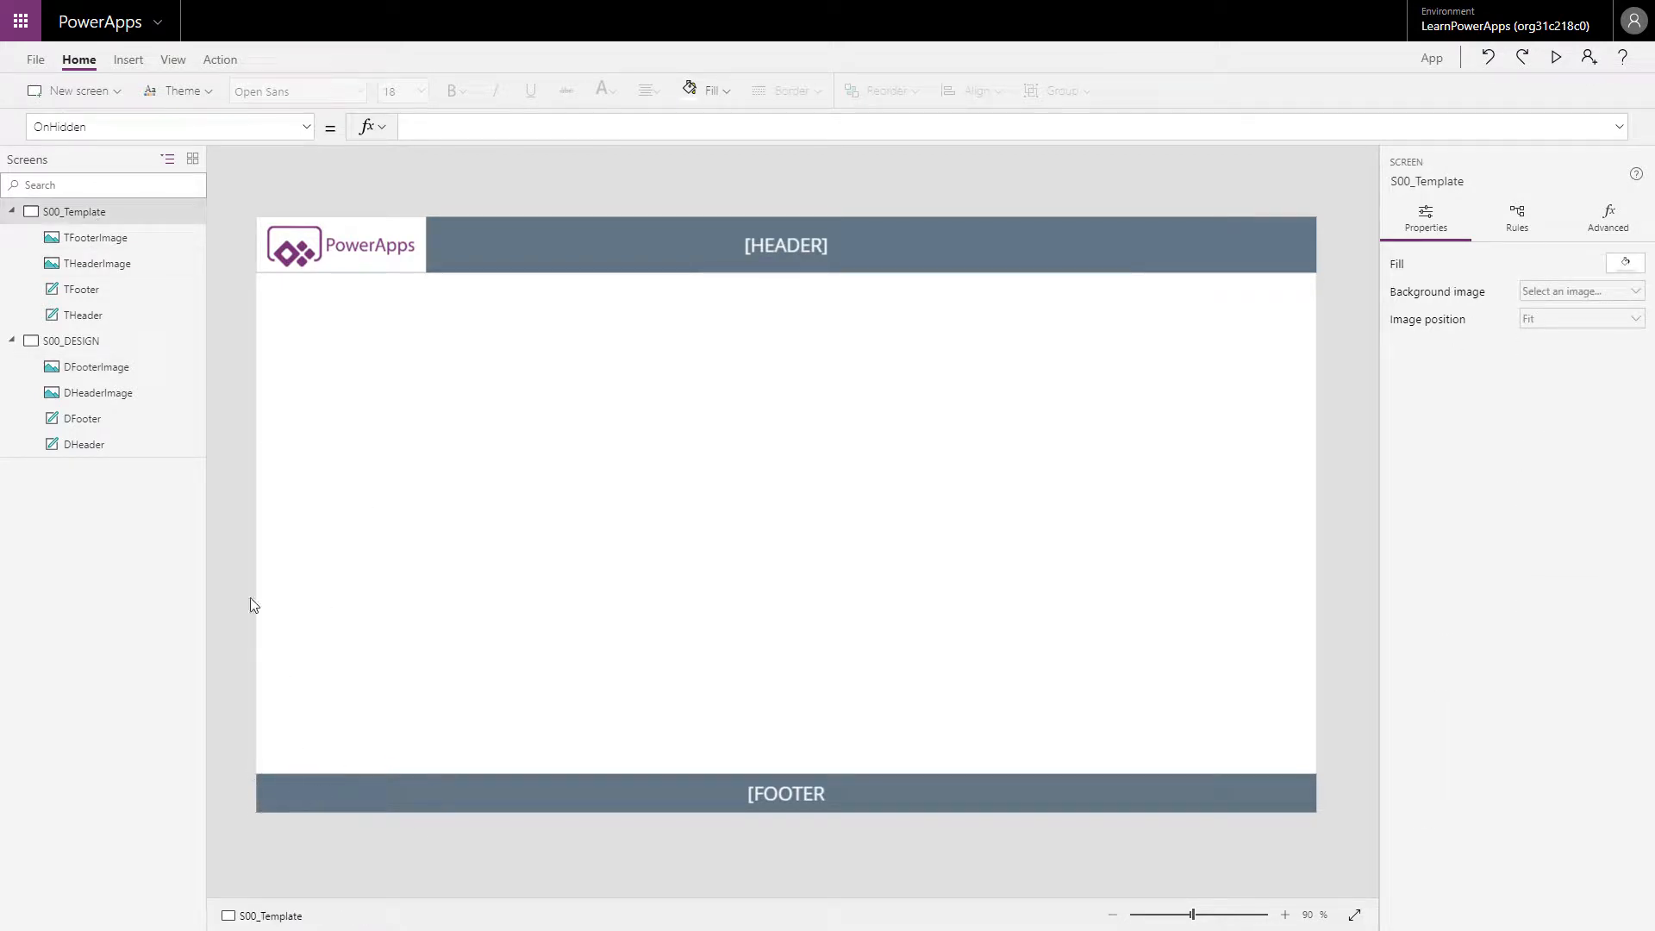
Turn the visibility of DFooterImage back on and check the footer image on S00_Template.
{"action": "left_click", "coordinate": [90, 365]}
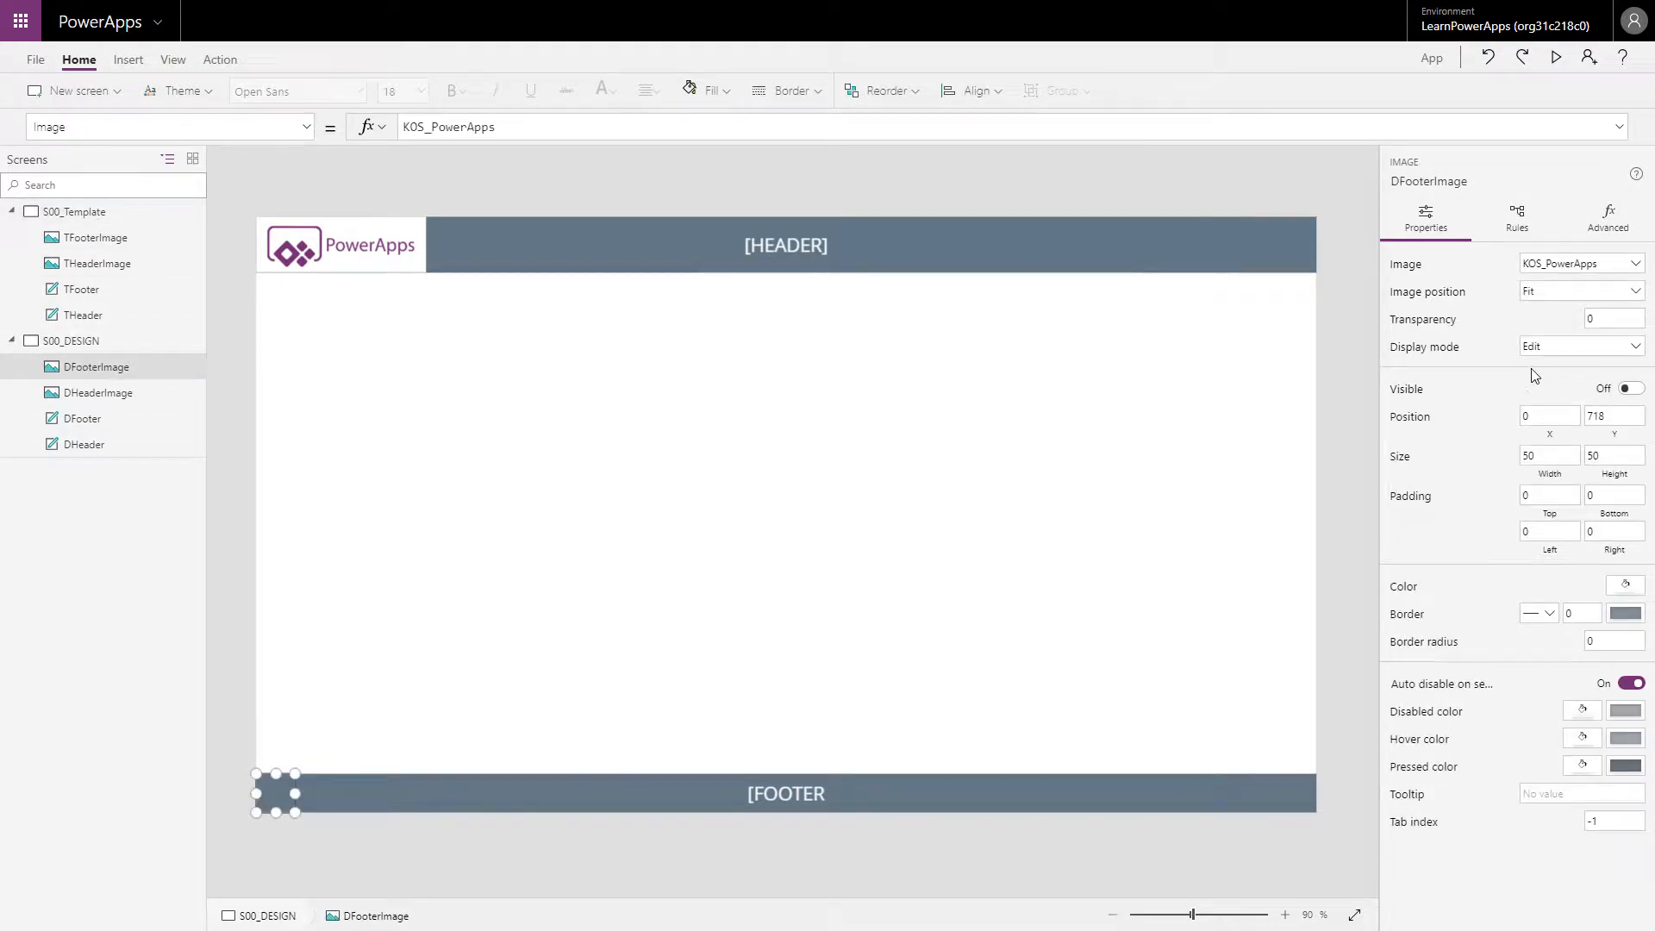
{"action": "left_click", "coordinate": [1629, 389]}
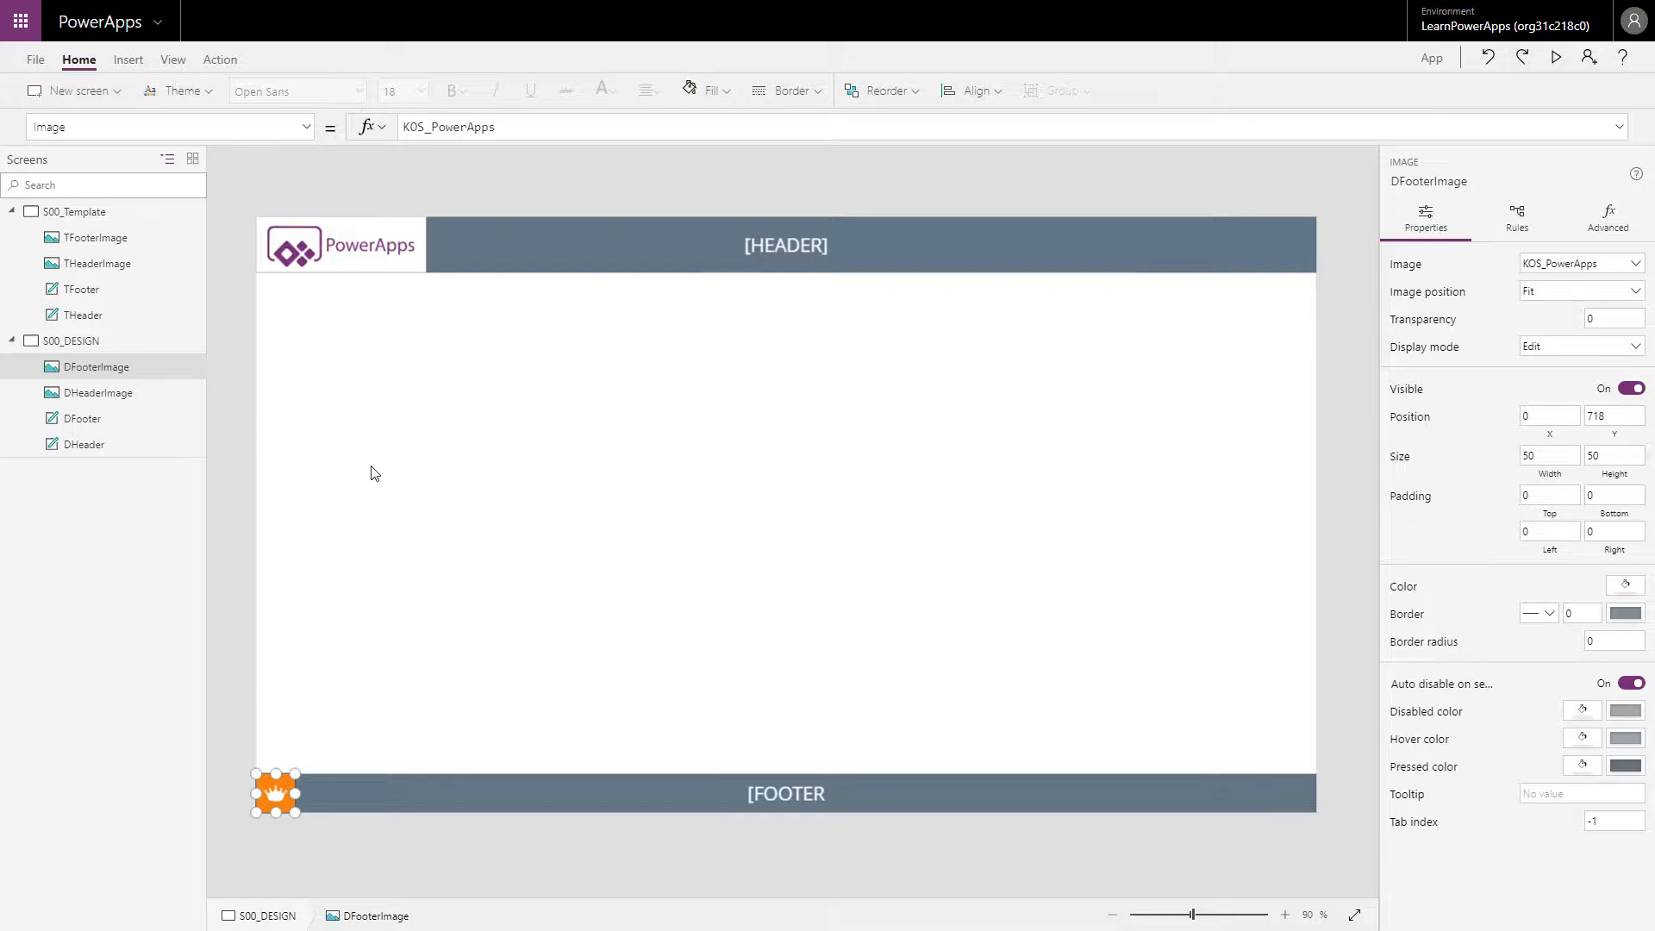
{"action": "left_click", "coordinate": [98, 237]}
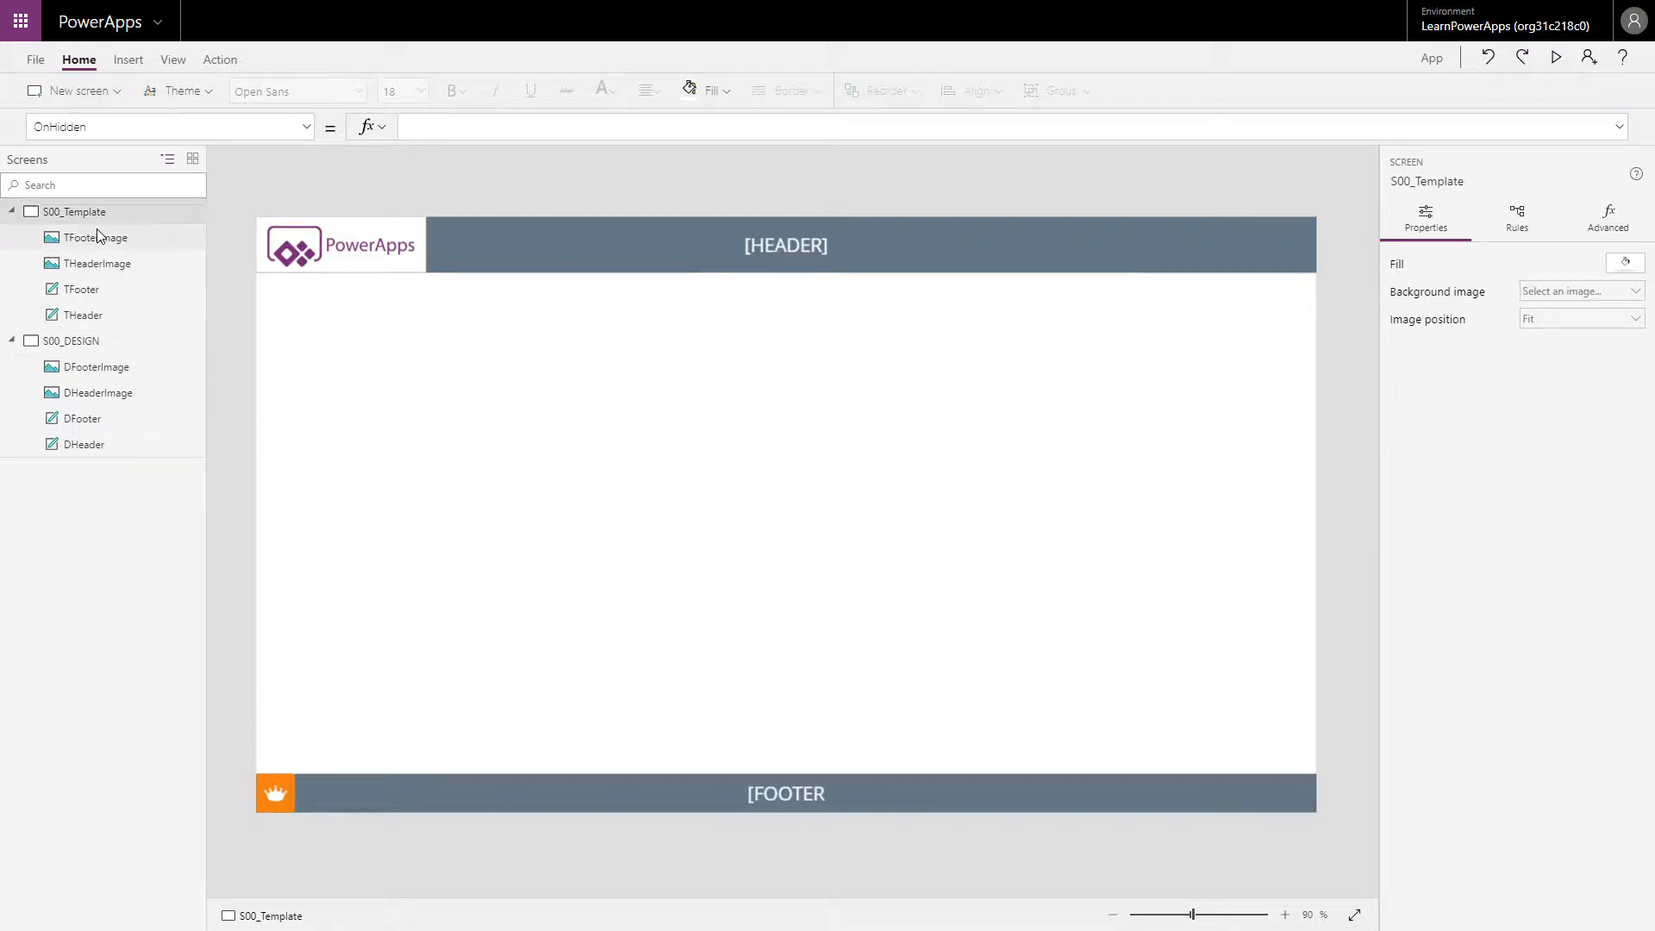
Group TFooterImage, THeaderImage, TFooter and THeader on the S00_Template screen.
{"action": "left_click", "coordinate": [97, 236]}
{"action": "left_click", "coordinate": [100, 257], "text": "ctrl"}
{"action": "left_click", "coordinate": [90, 290], "text": "ctrl"}
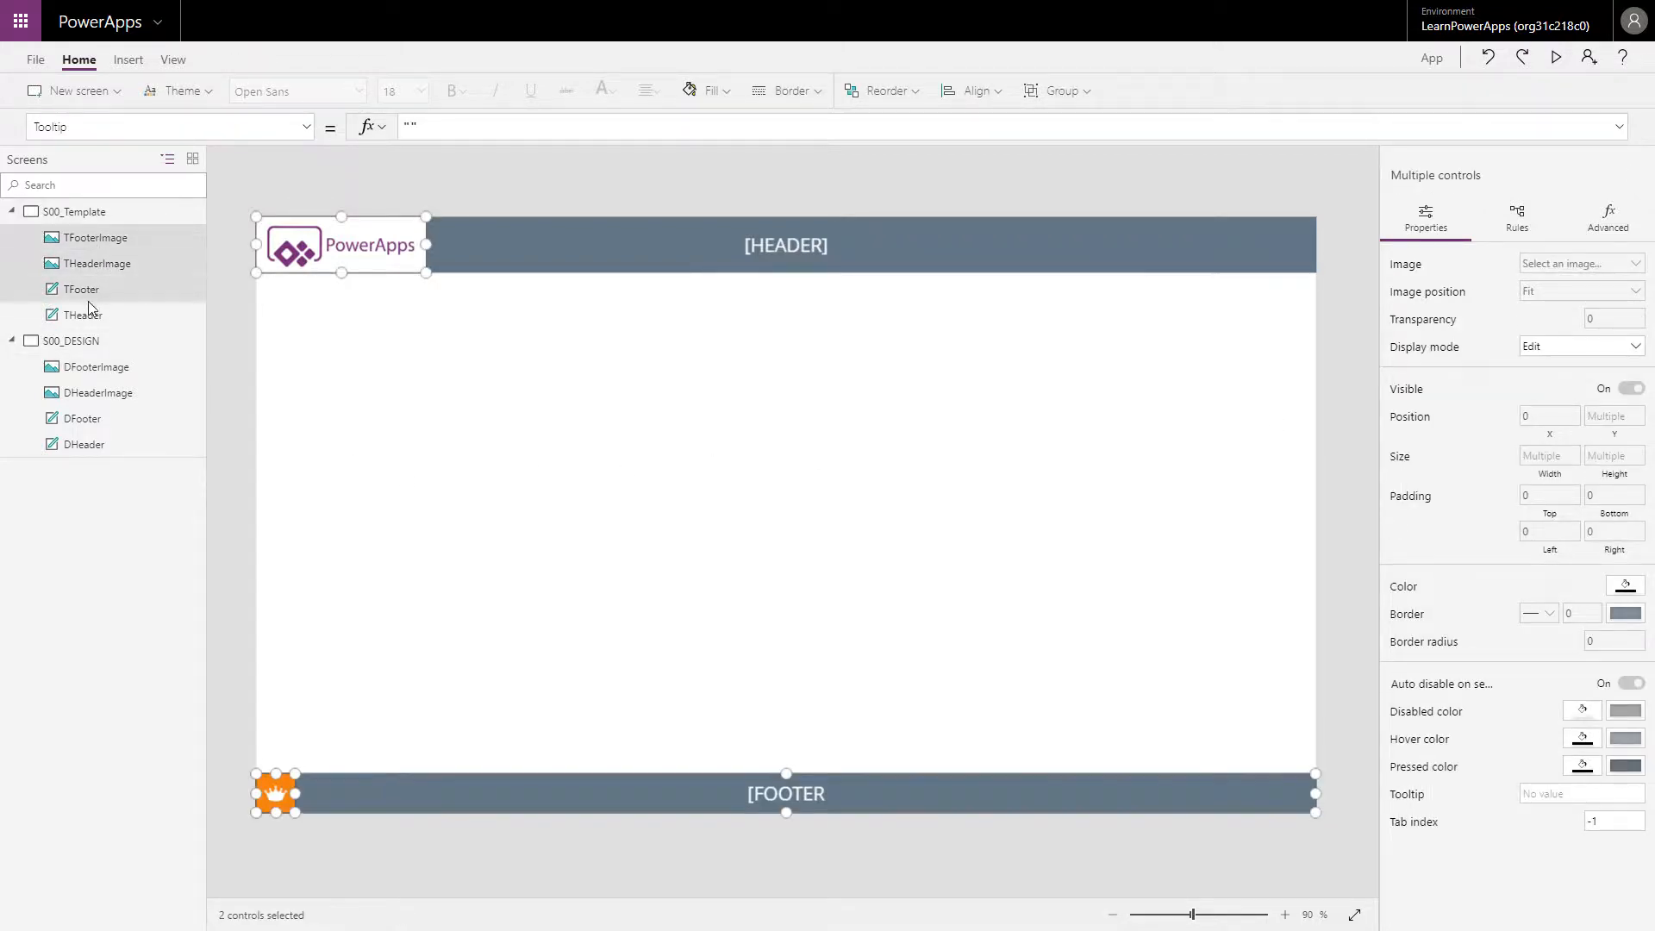
{"action": "left_click", "coordinate": [92, 314], "text": "ctrl"}
{"action": "right_click", "coordinate": [121, 267]}
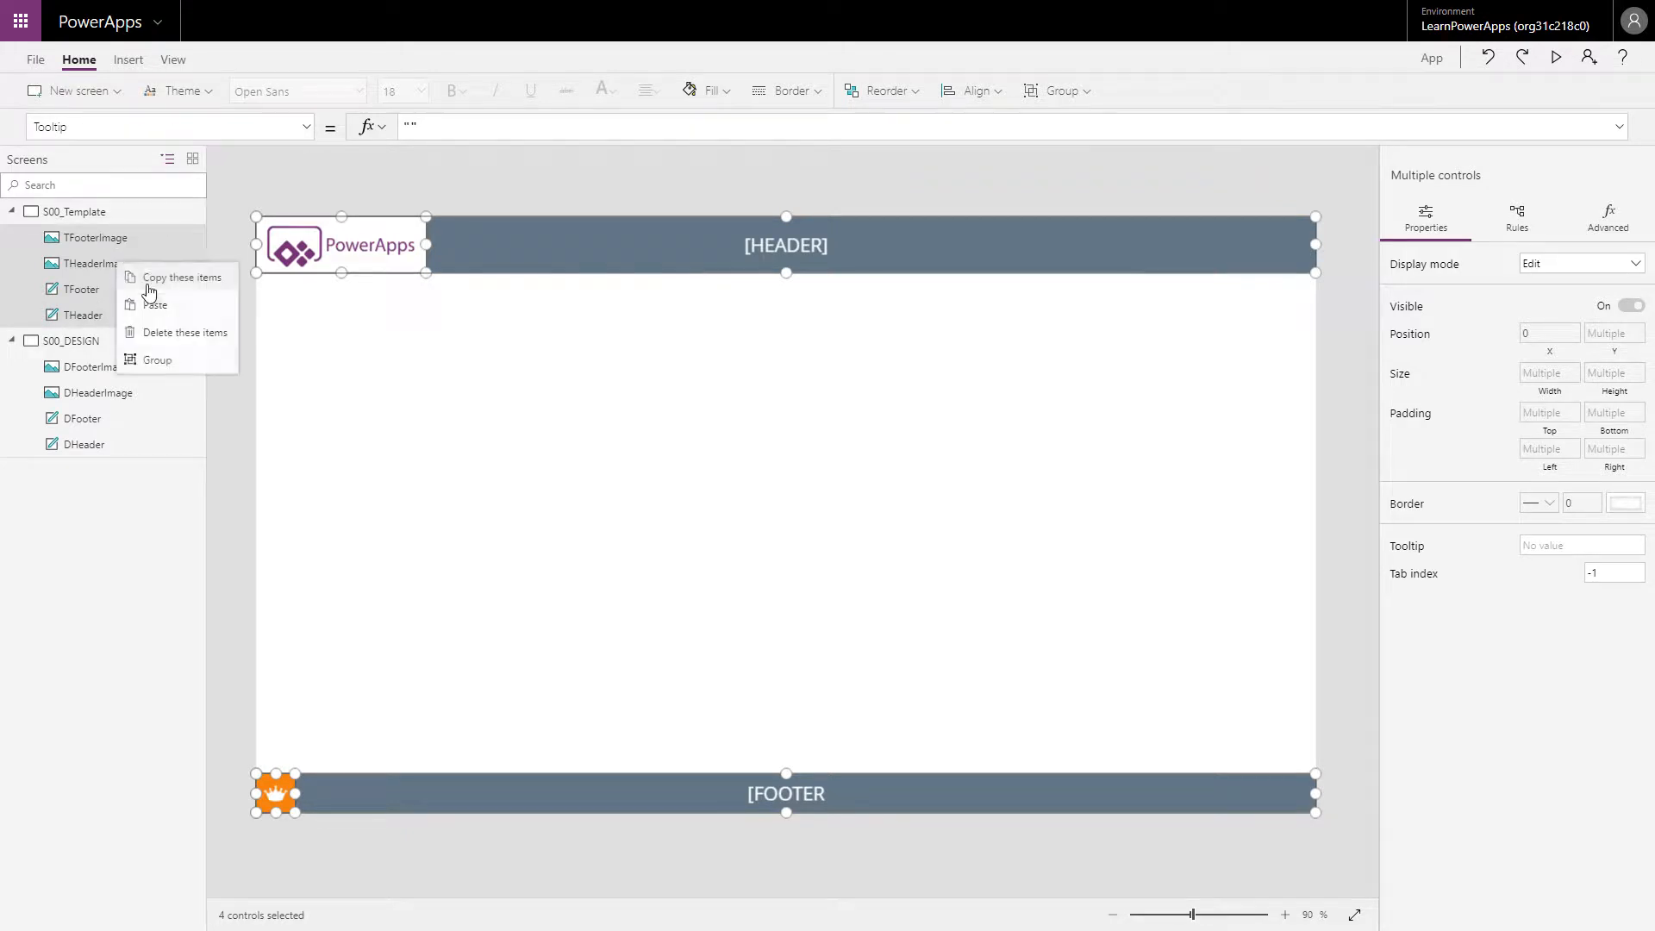
{"action": "left_click", "coordinate": [176, 369]}
Rename the new group on S00_Template as TBars.
{"action": "right_click", "coordinate": [94, 236]}
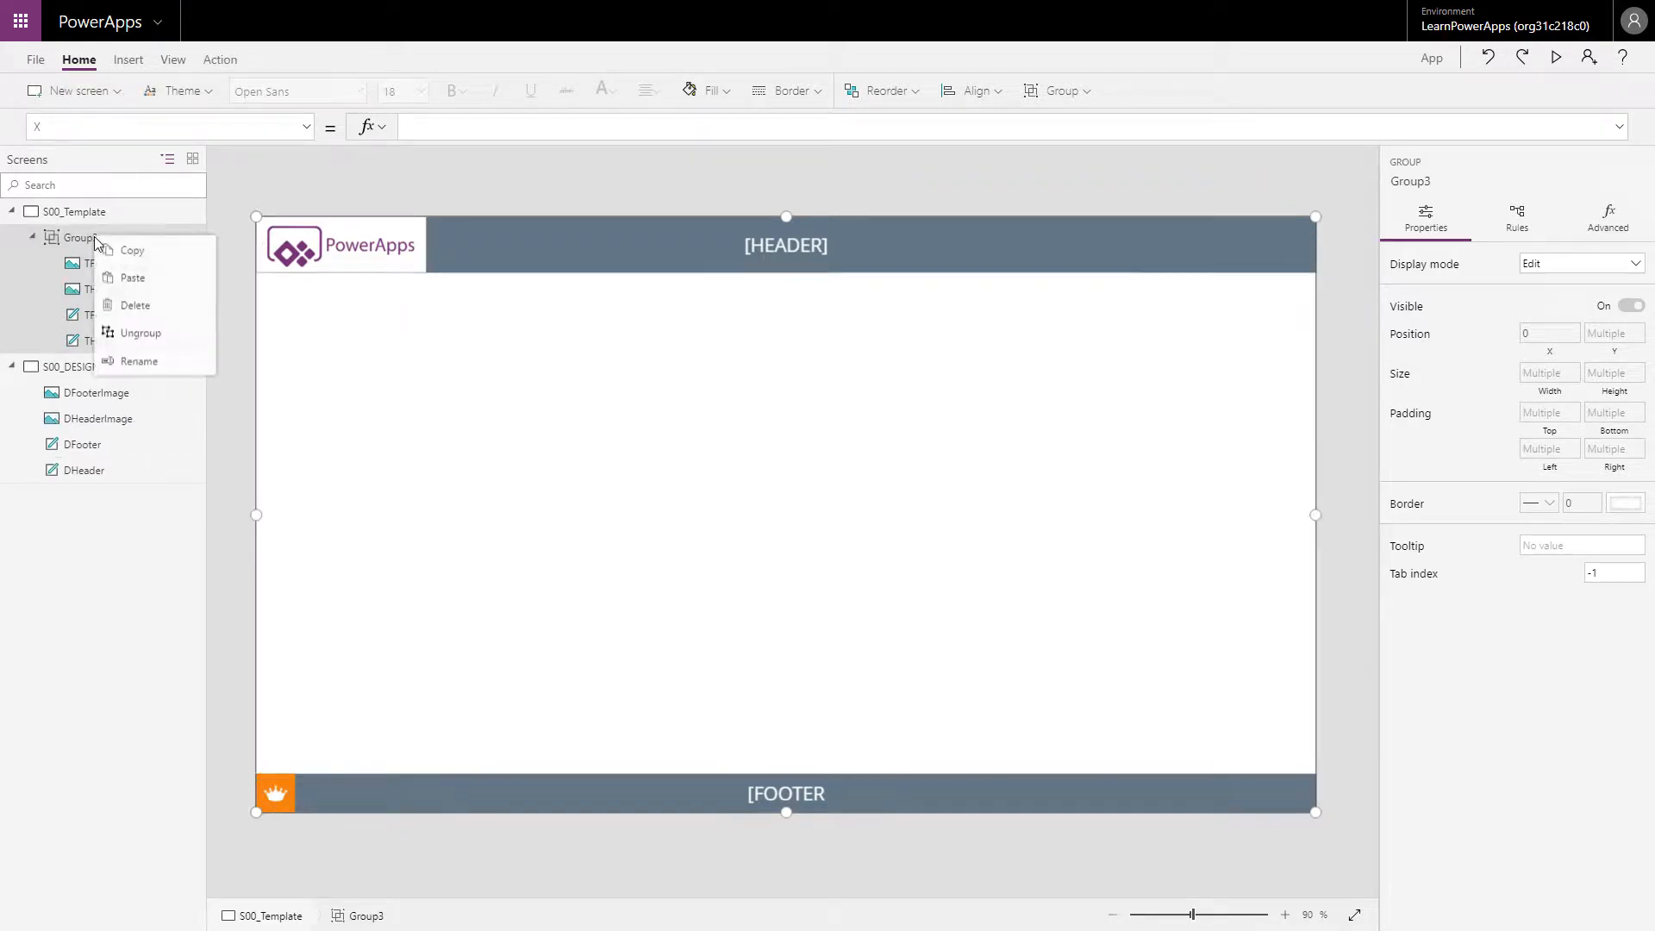
{"action": "left_click", "coordinate": [138, 335]}
{"action": "type", "text": "T"}
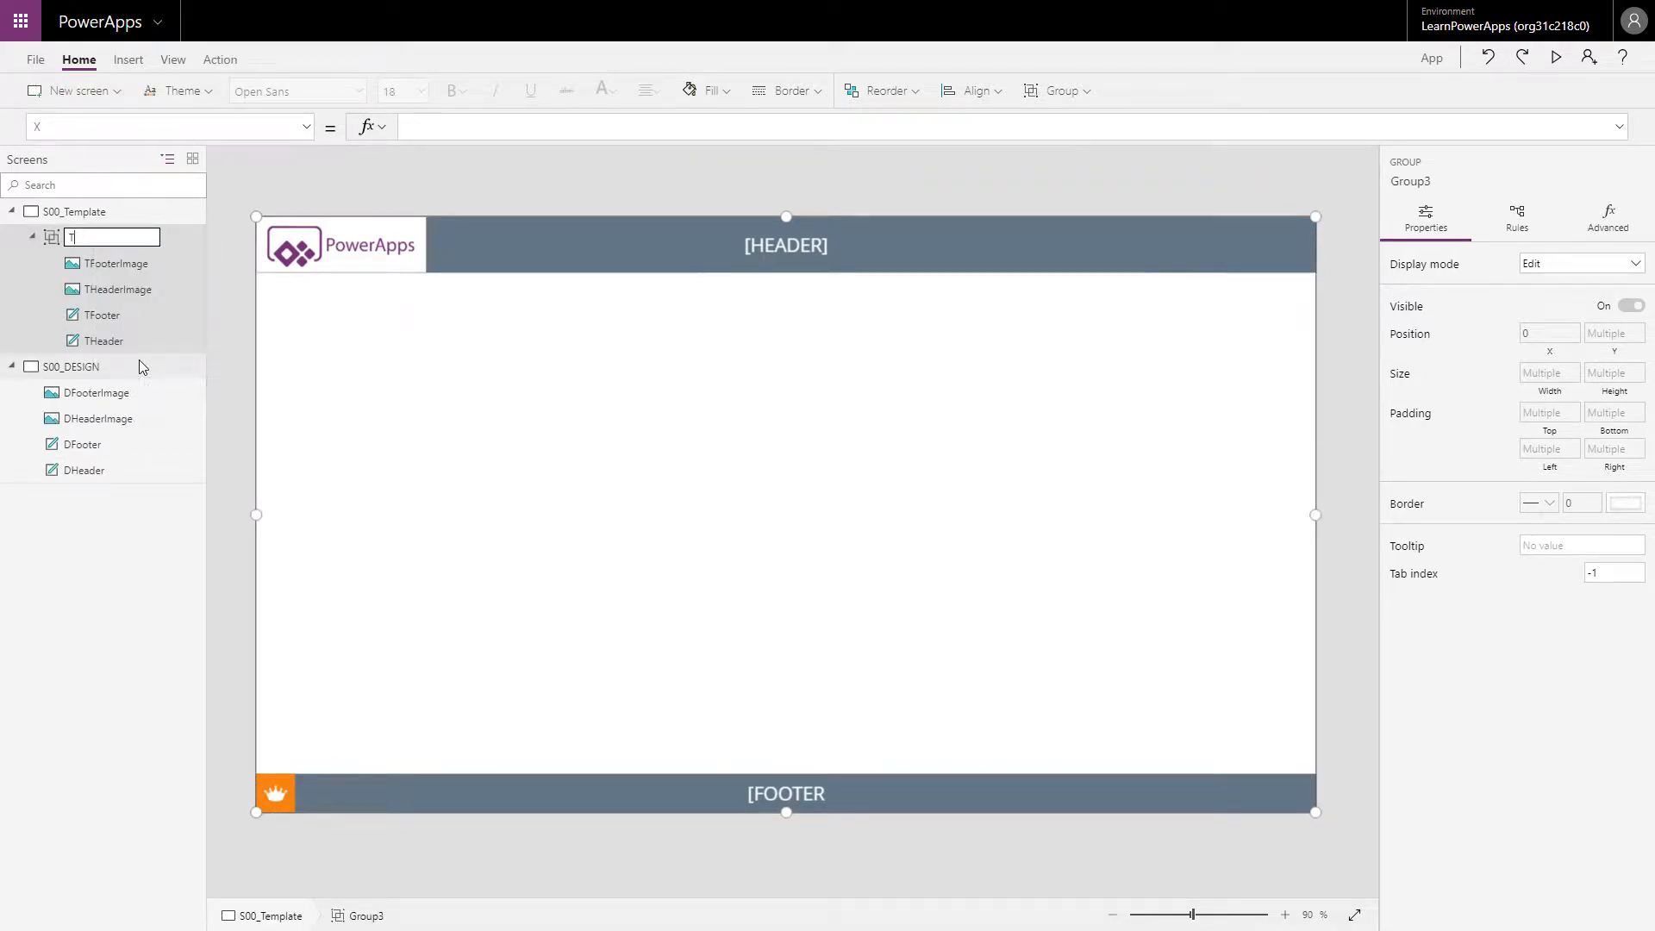
{"action": "type", "text": "Basrs"}
Group DFooterImage, DHeaderImage, DFooter and DHeader on the S00_DESIGN screen.
{"action": "left_click", "coordinate": [97, 395]}
{"action": "left_click", "coordinate": [96, 414]}
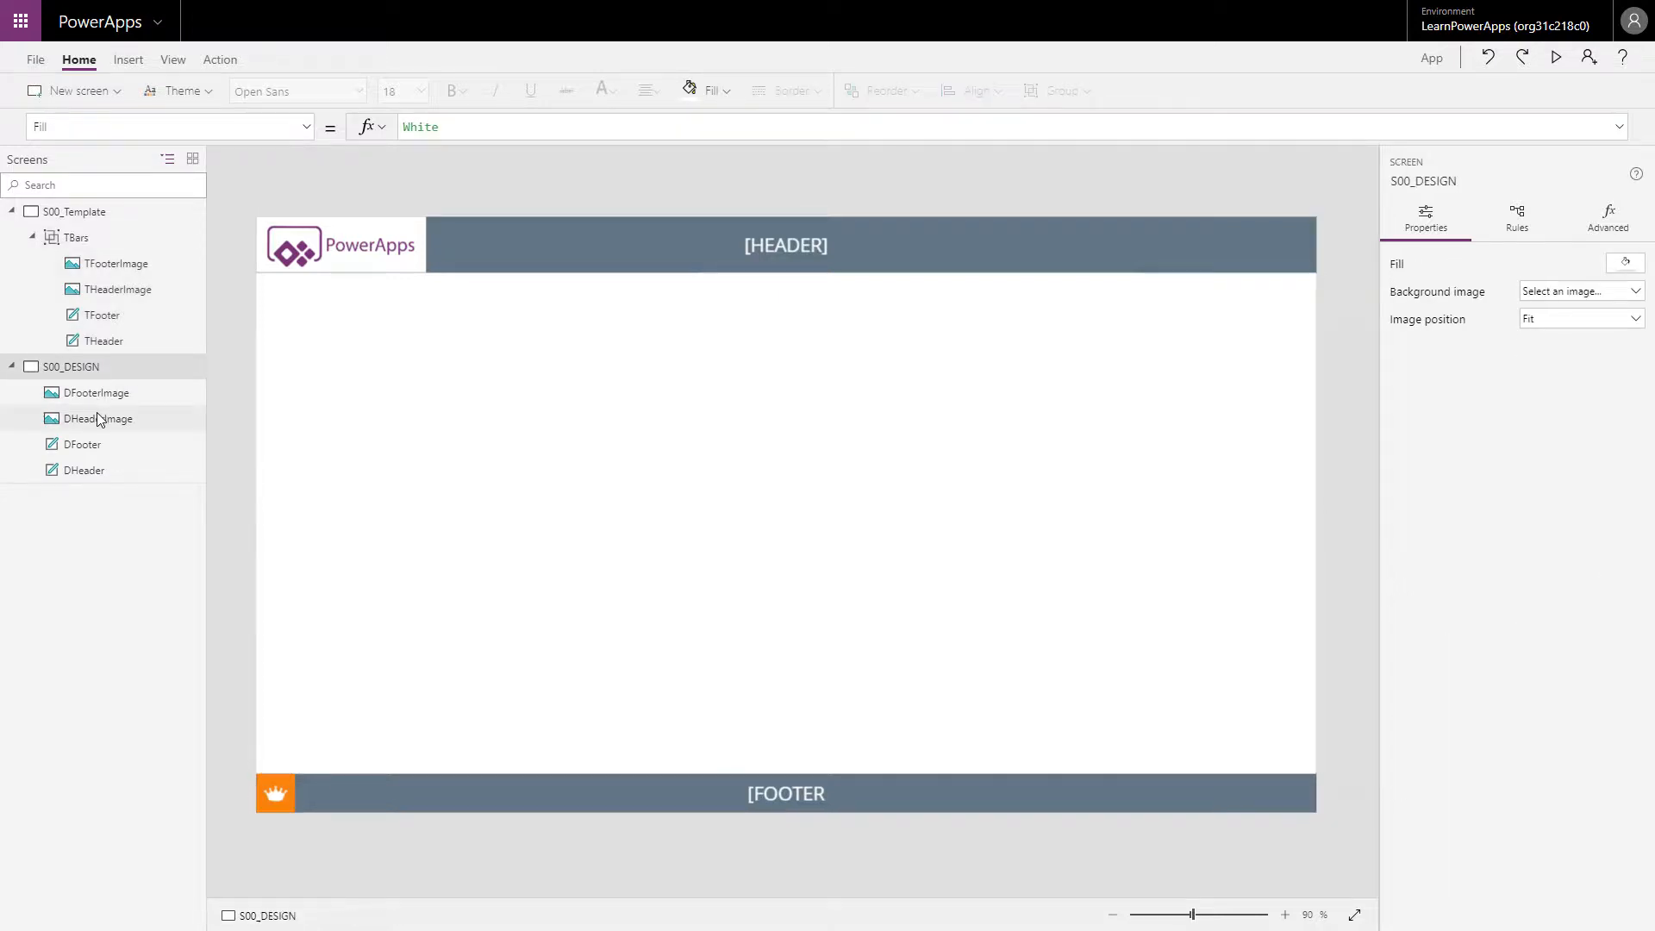
{"action": "left_click", "coordinate": [97, 399], "text": "ctrl"}
{"action": "left_click", "coordinate": [85, 466], "text": "ctrl"}
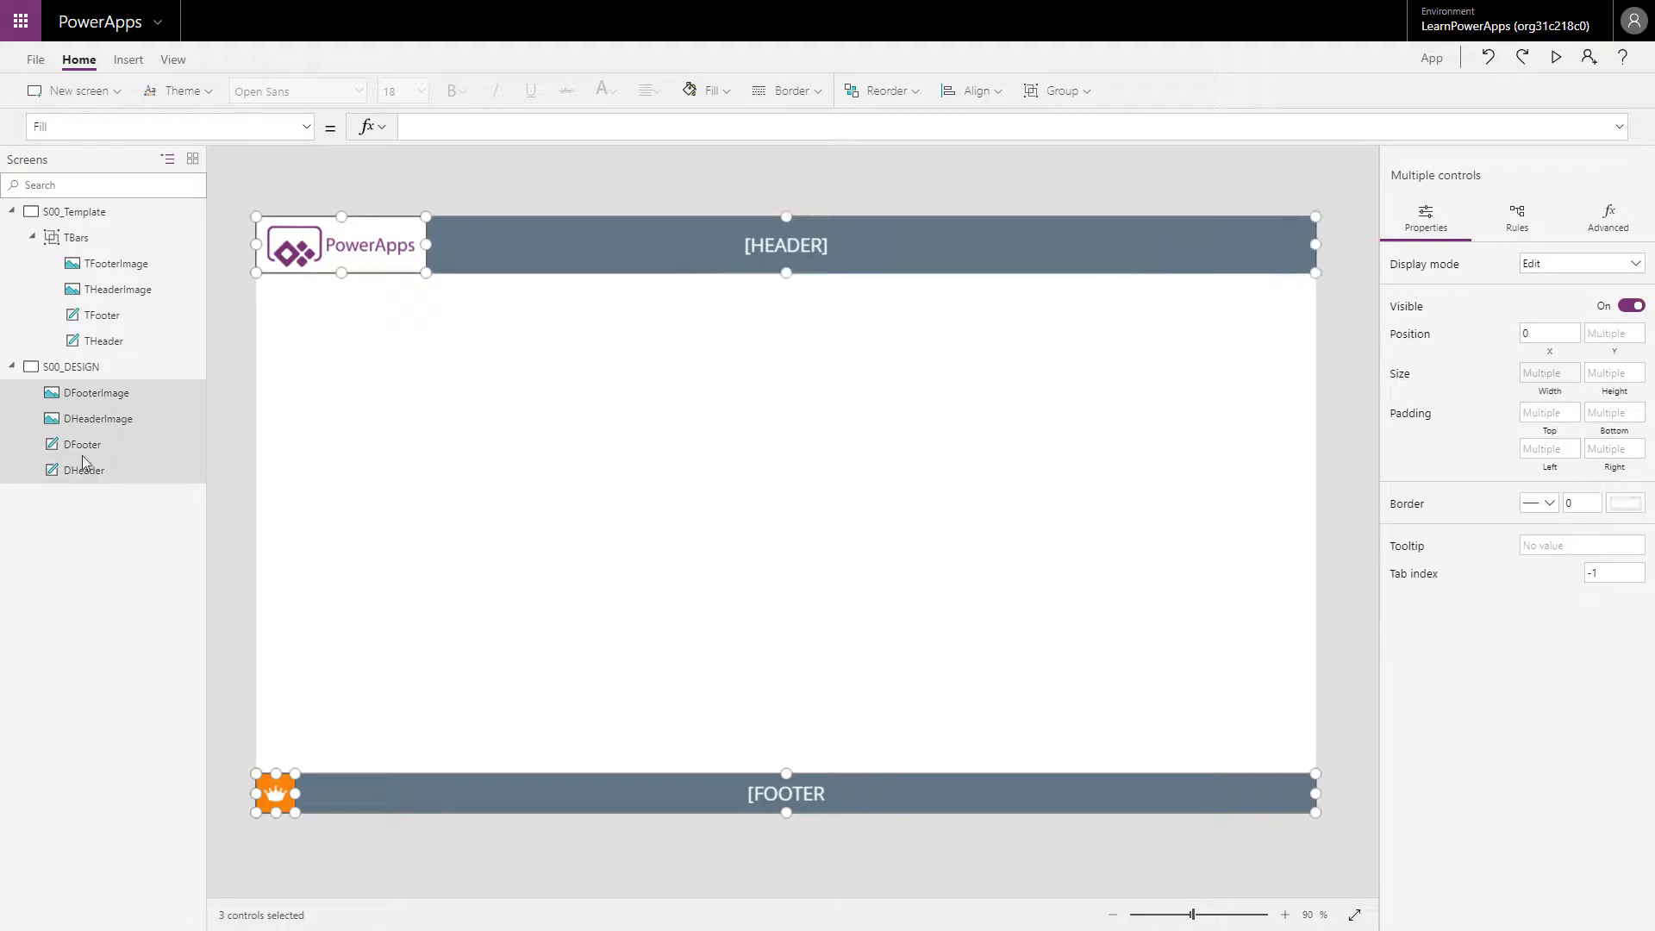
{"action": "right_click", "coordinate": [90, 428]}
{"action": "left_click", "coordinate": [137, 523]}
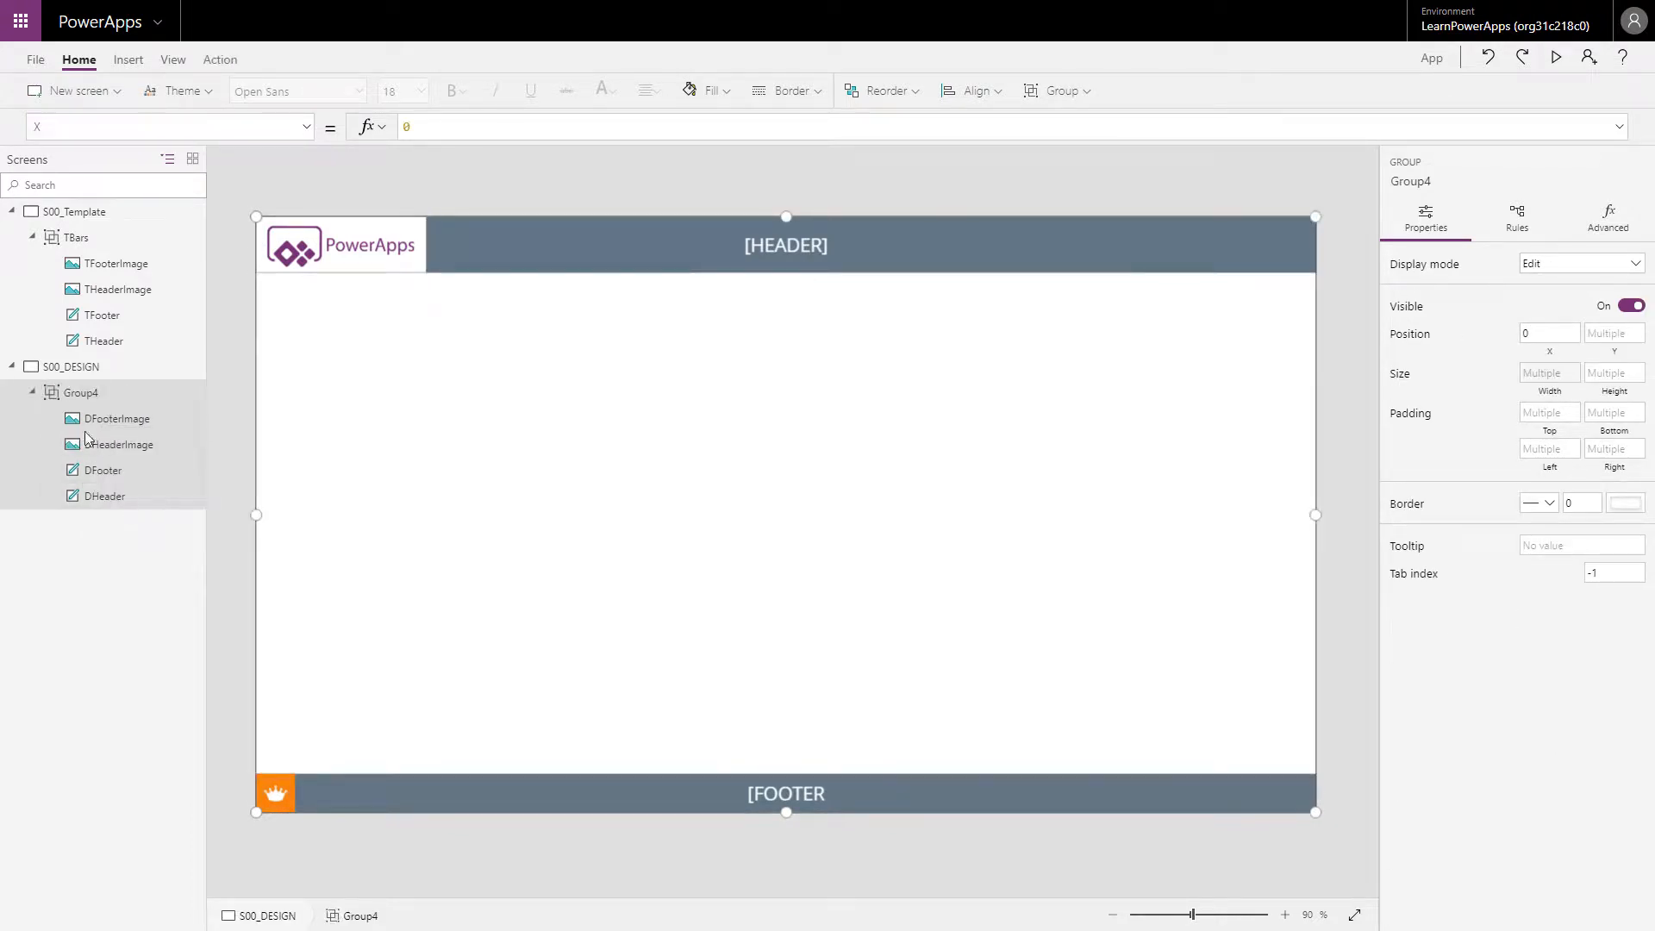
Rename the new group on S00_DESIGN as DBars.
{"action": "right_click", "coordinate": [88, 398]}
{"action": "left_click", "coordinate": [131, 516]}
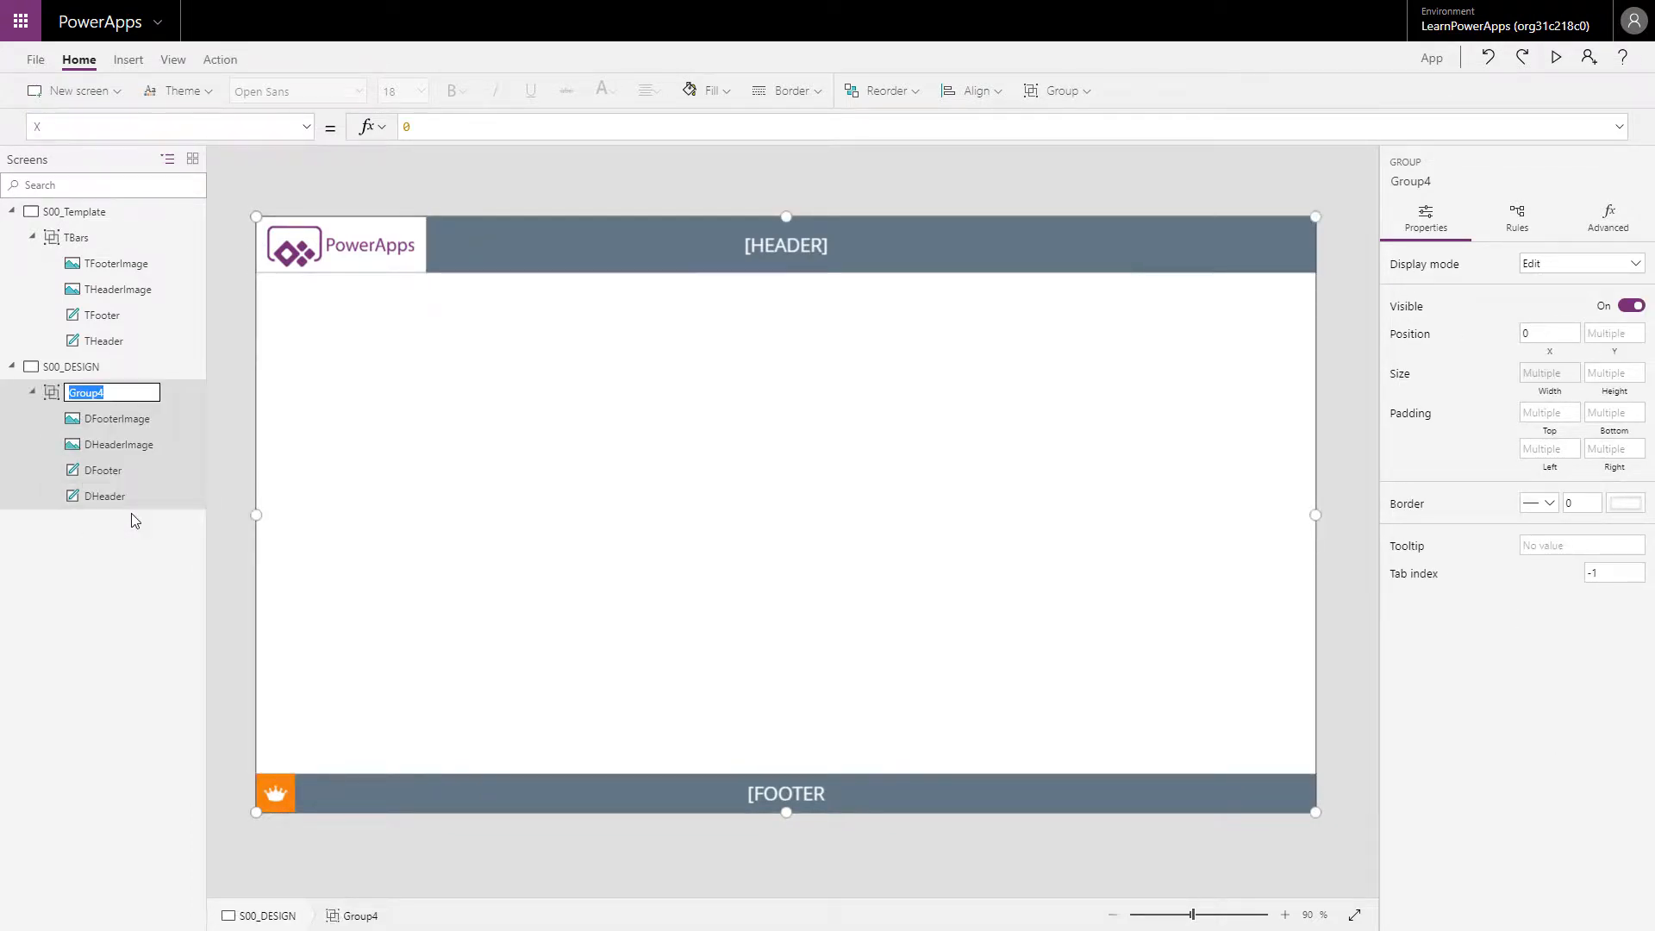
{"action": "type", "text": "DBars"}
Collapse the TBars and DBars groups in the screen tree, leaving the S00_DESIGN screen selected.
{"action": "left_click", "coordinate": [32, 240]}
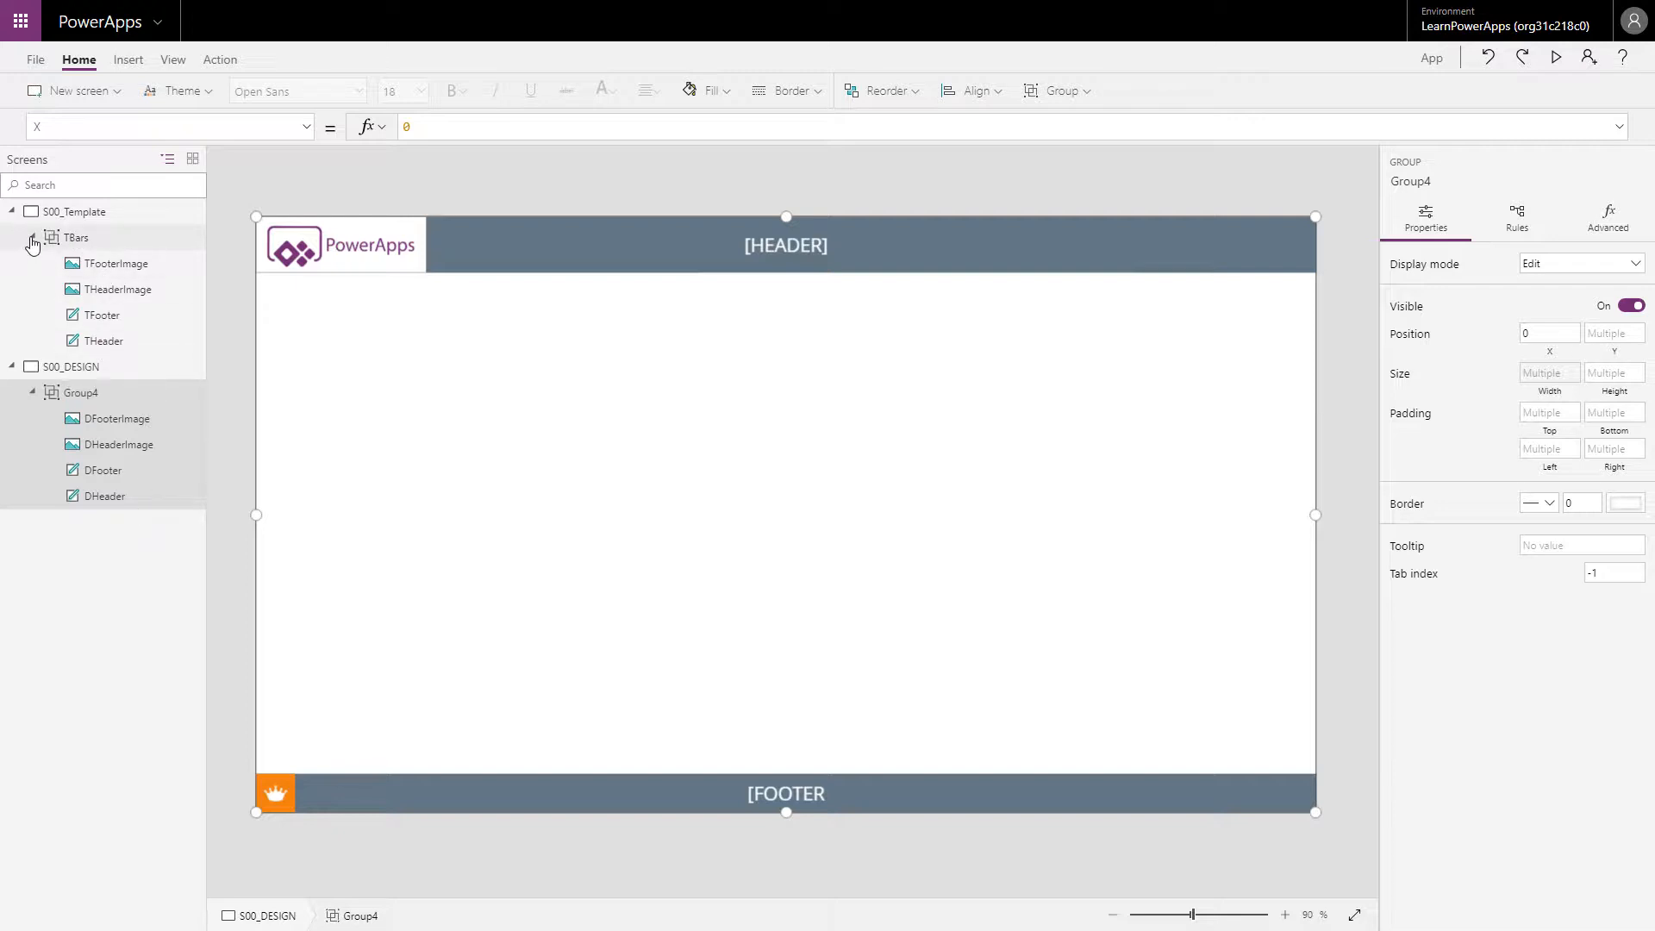
{"action": "left_click", "coordinate": [78, 214]}
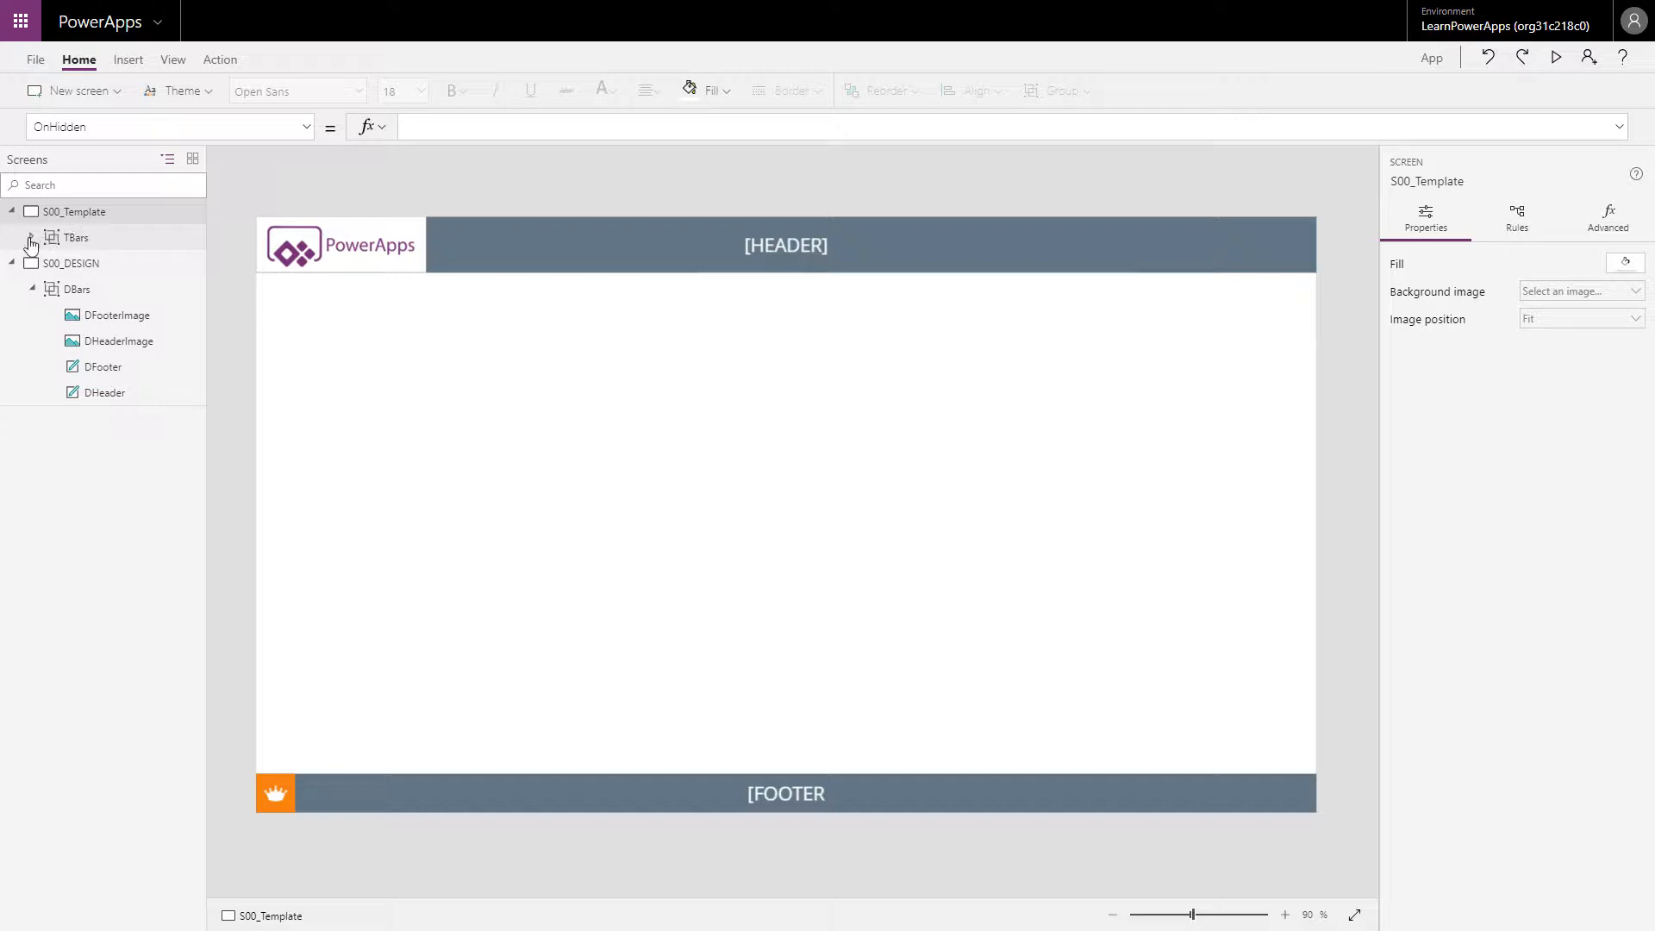
{"action": "left_click", "coordinate": [73, 263]}
{"action": "left_click", "coordinate": [33, 288]}
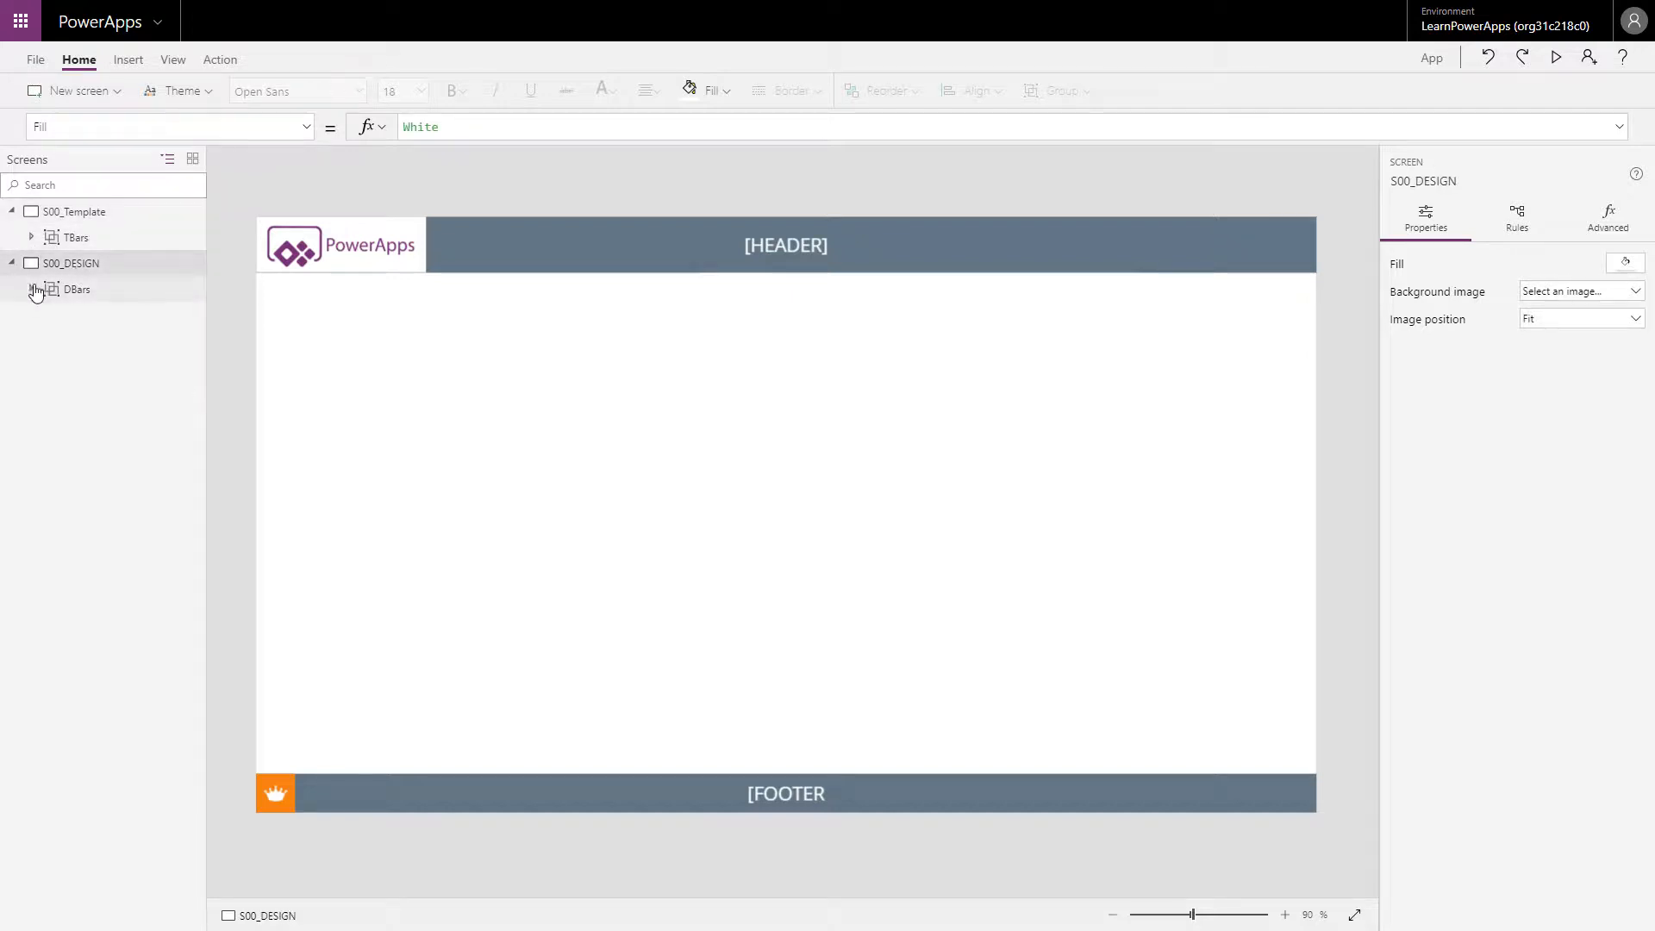
Add a label to S00_DESIGN at about X 20, Y 90 and a button directly below it at about Y 130.
{"action": "left_click", "coordinate": [131, 61]}
{"action": "left_click", "coordinate": [169, 91]}
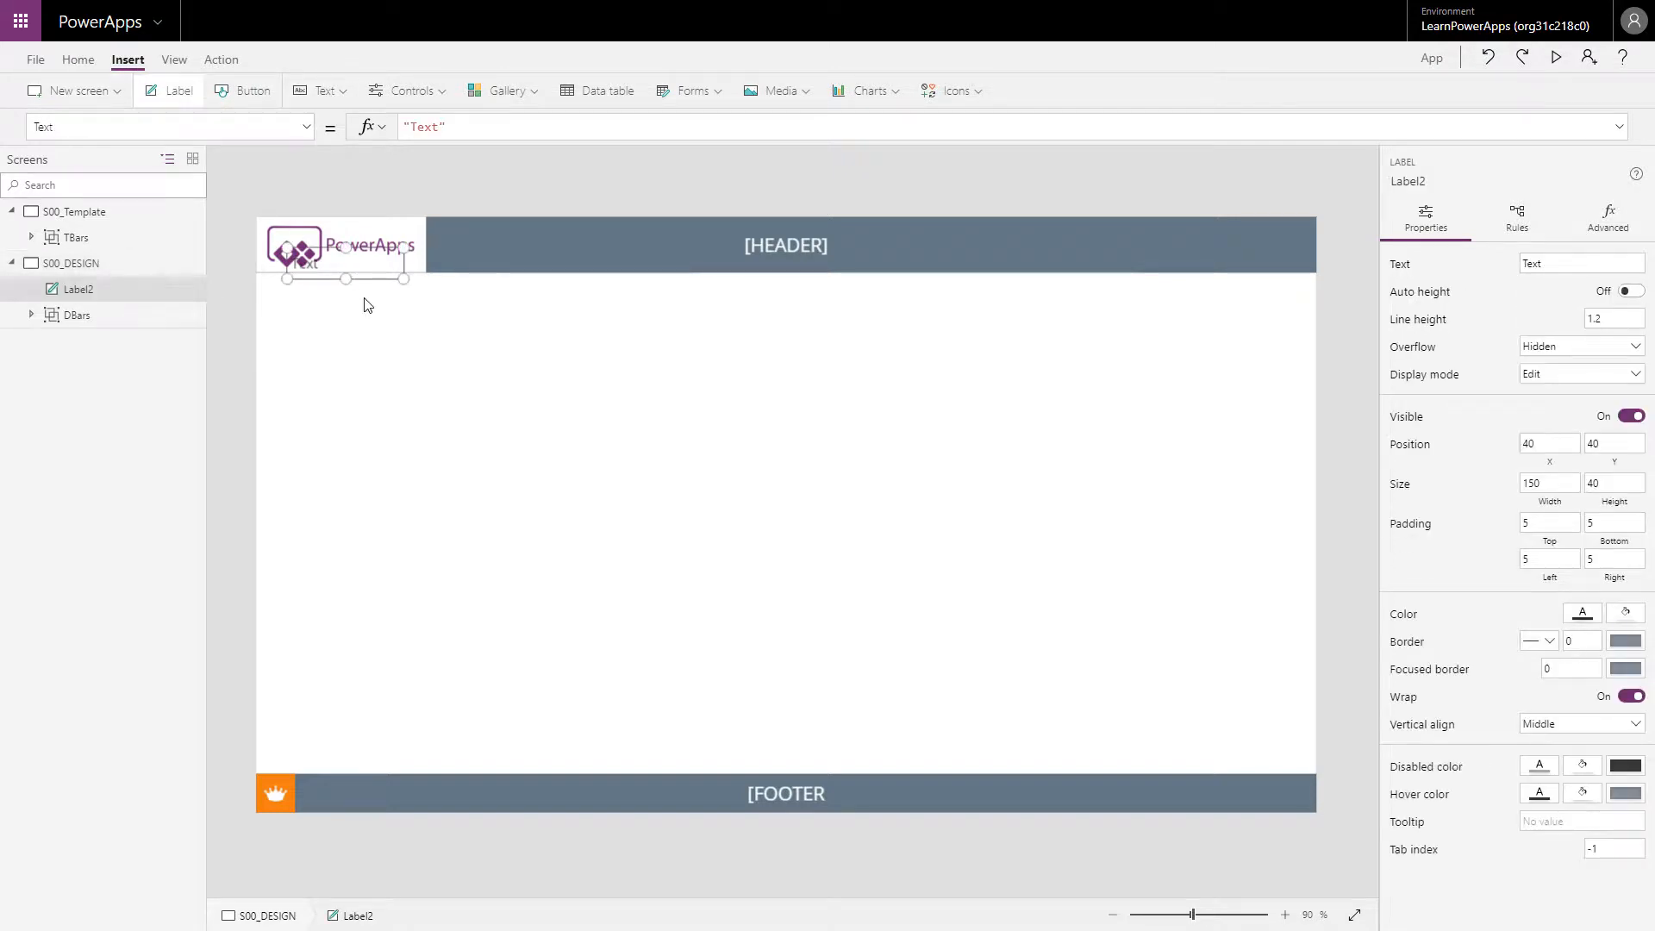
{"action": "left_click_drag", "start_coordinate": [371, 279], "coordinate": [356, 319]}
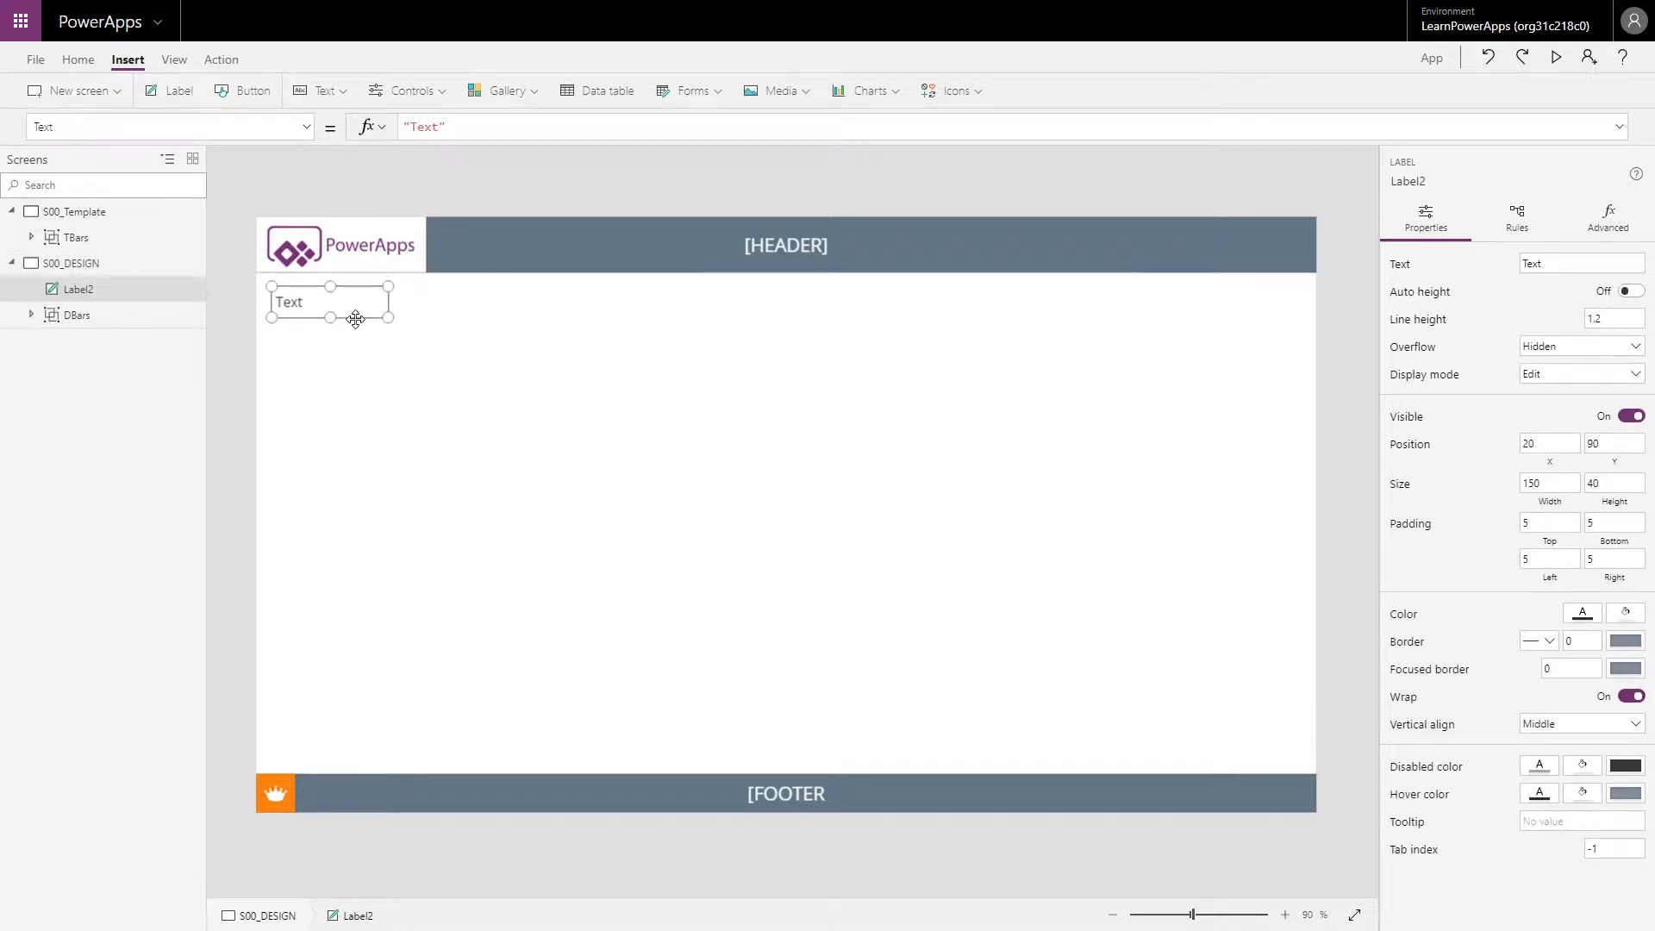
{"action": "left_click", "coordinate": [244, 90]}
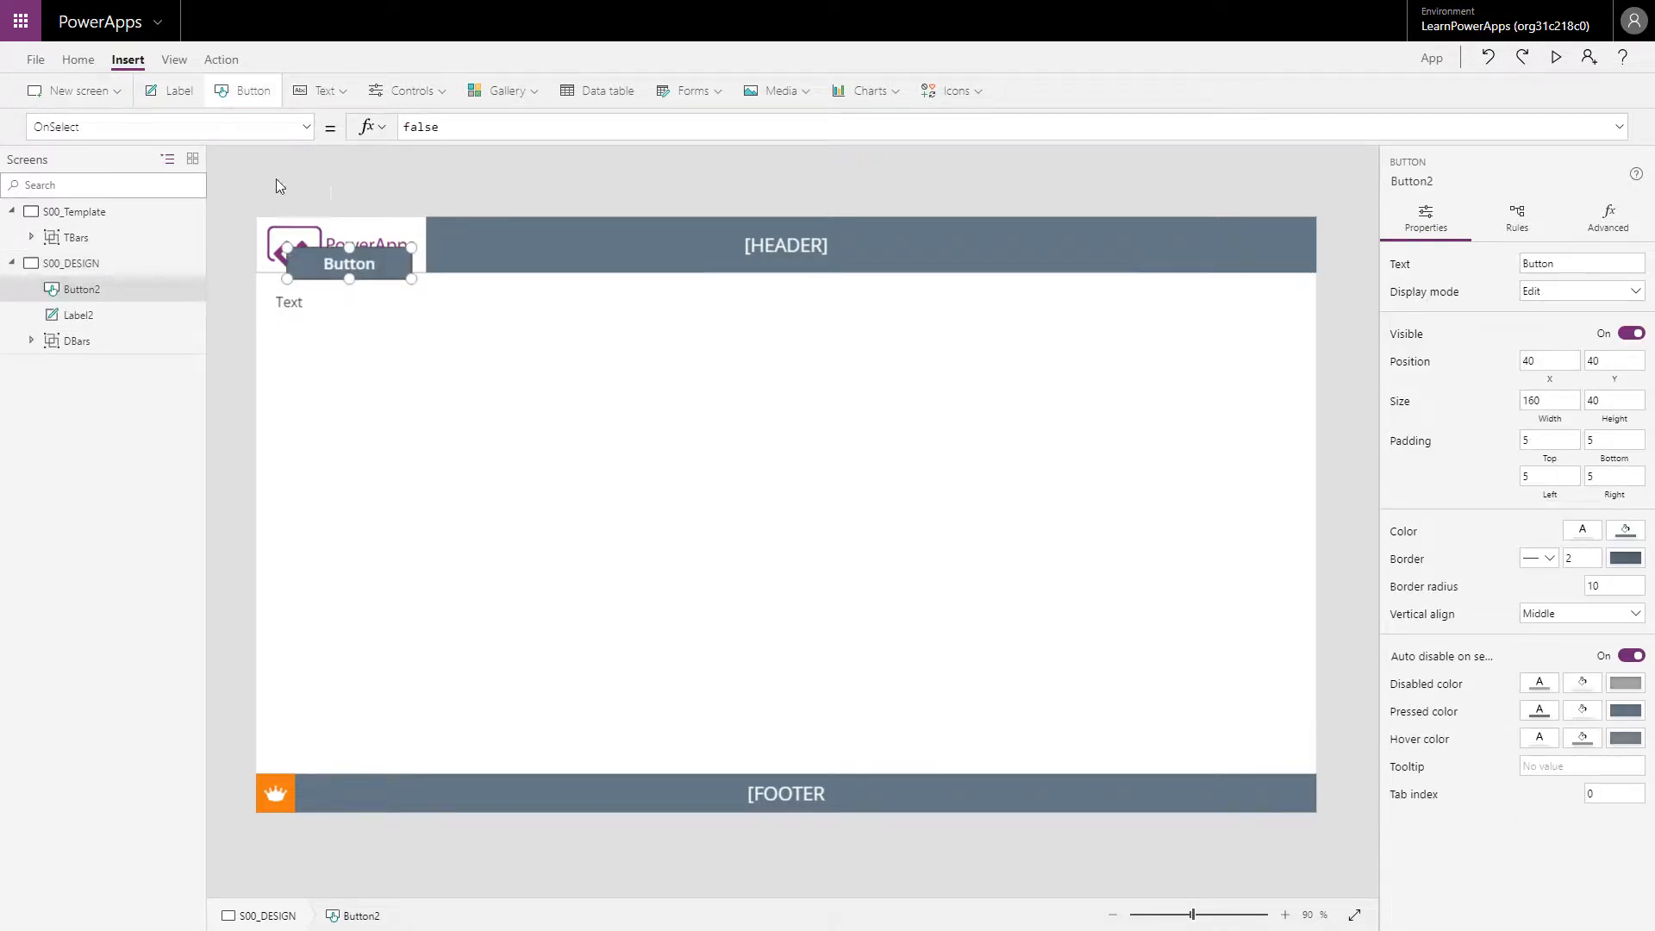
{"action": "left_click_drag", "start_coordinate": [385, 281], "coordinate": [369, 351]}
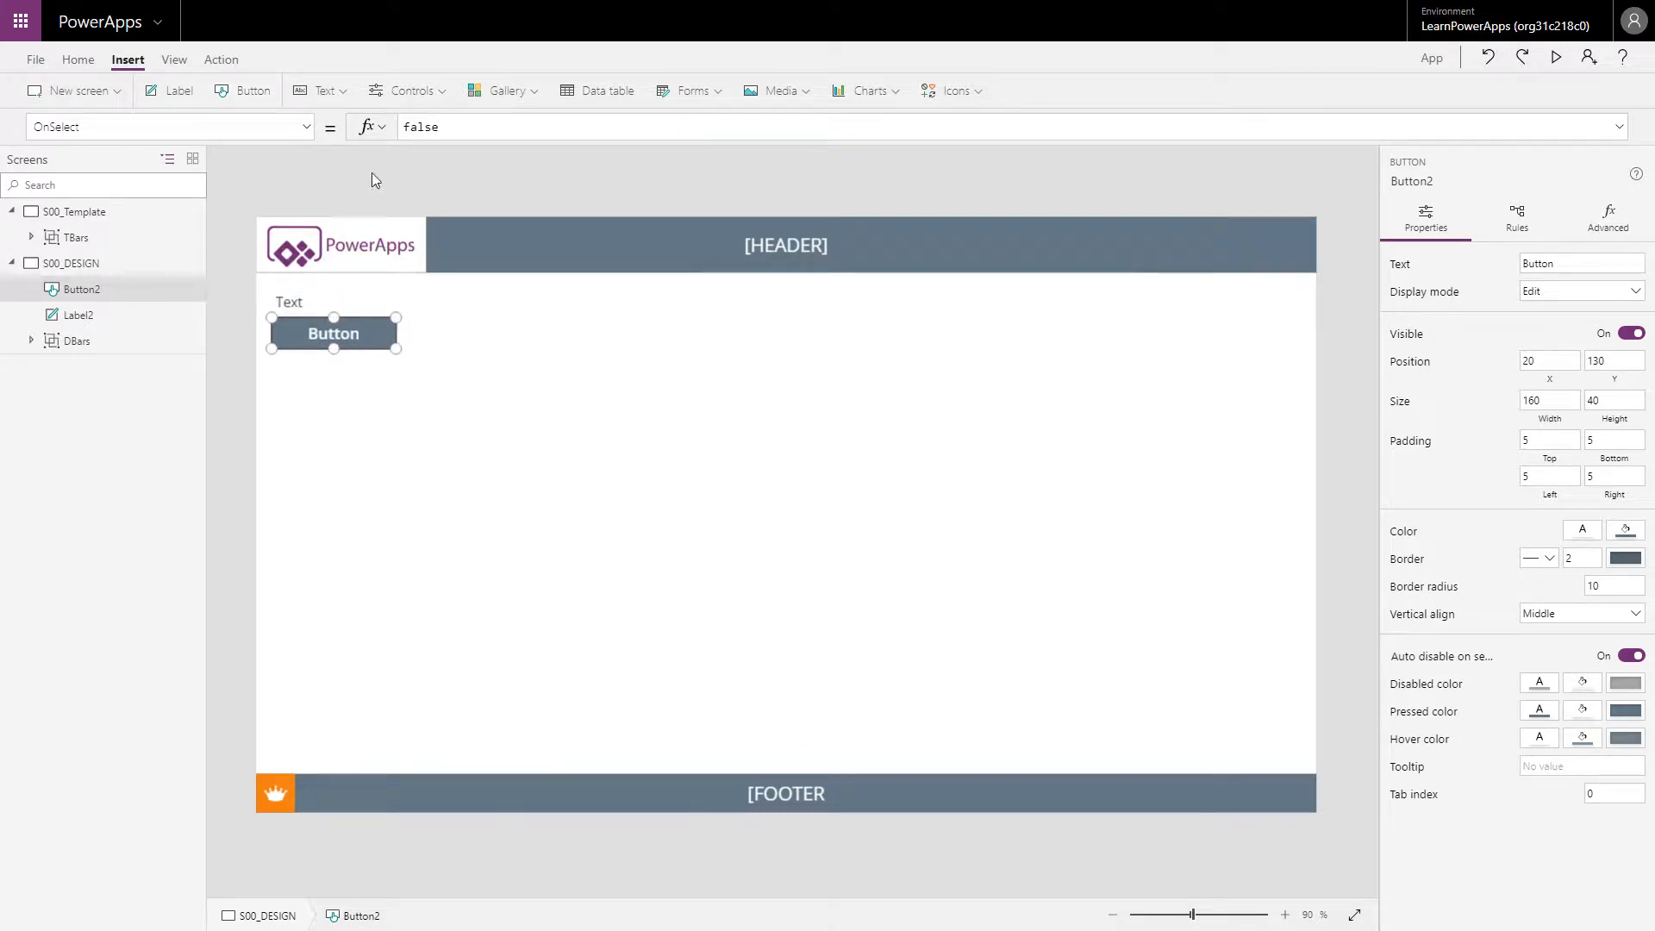
Add a drop down below the button at about X 20, Y 170 and a combo box beneath it at about Y 210.
{"action": "left_click", "coordinate": [412, 91]}
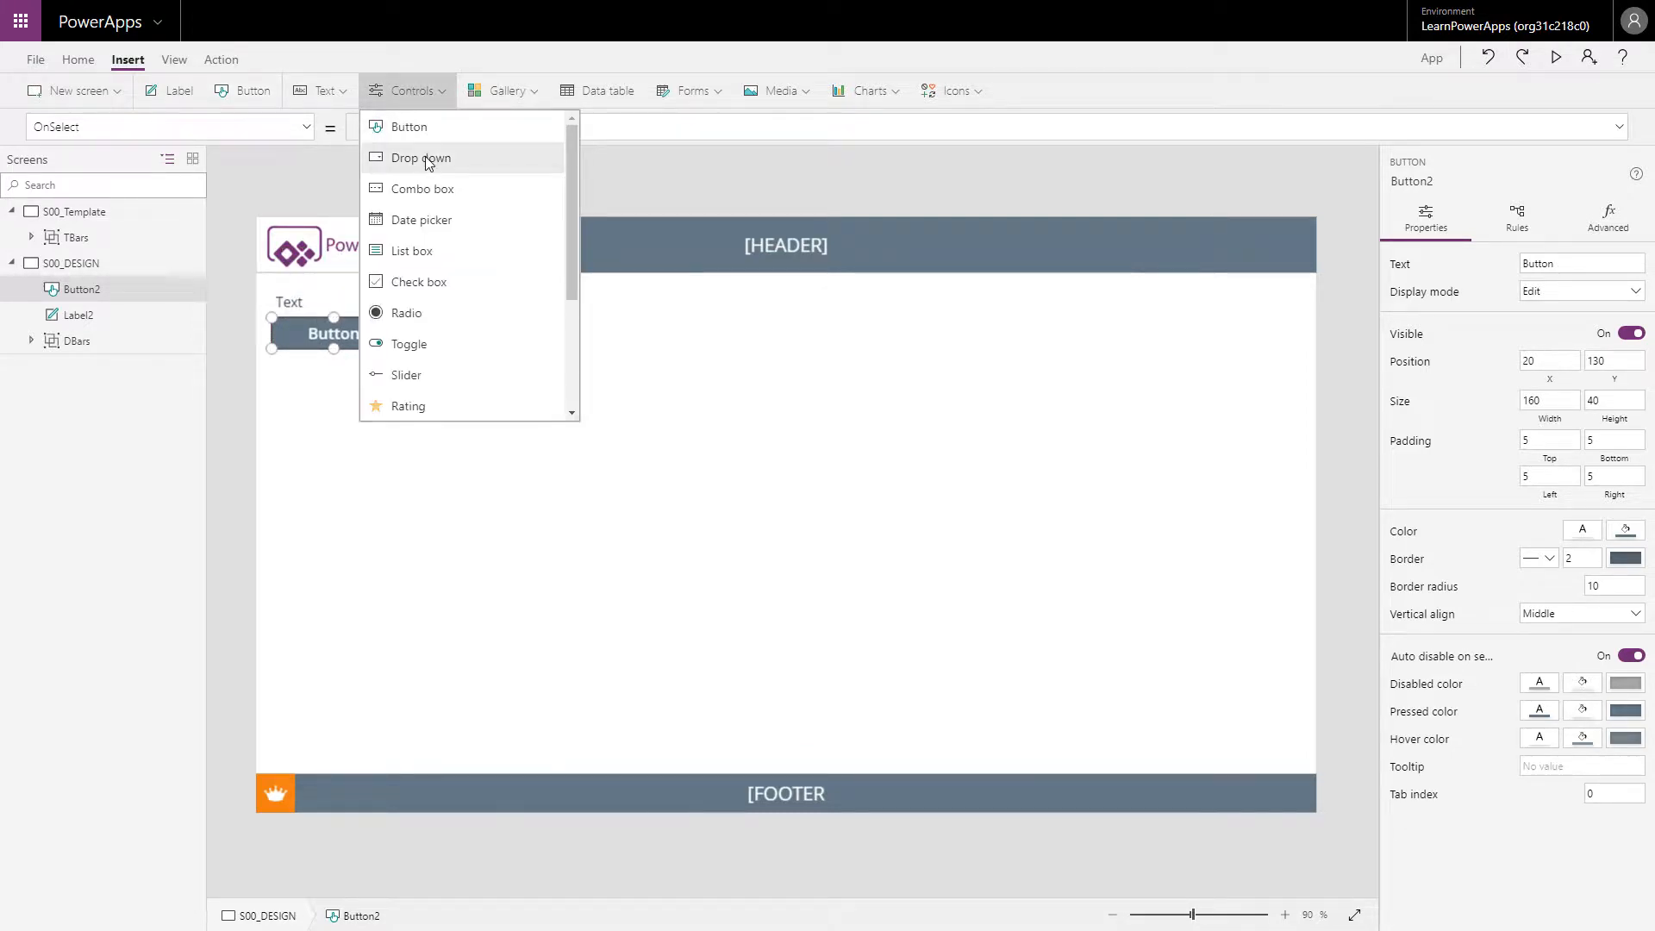
{"action": "left_click", "coordinate": [431, 158]}
{"action": "left_click_drag", "start_coordinate": [371, 268], "coordinate": [355, 370]}
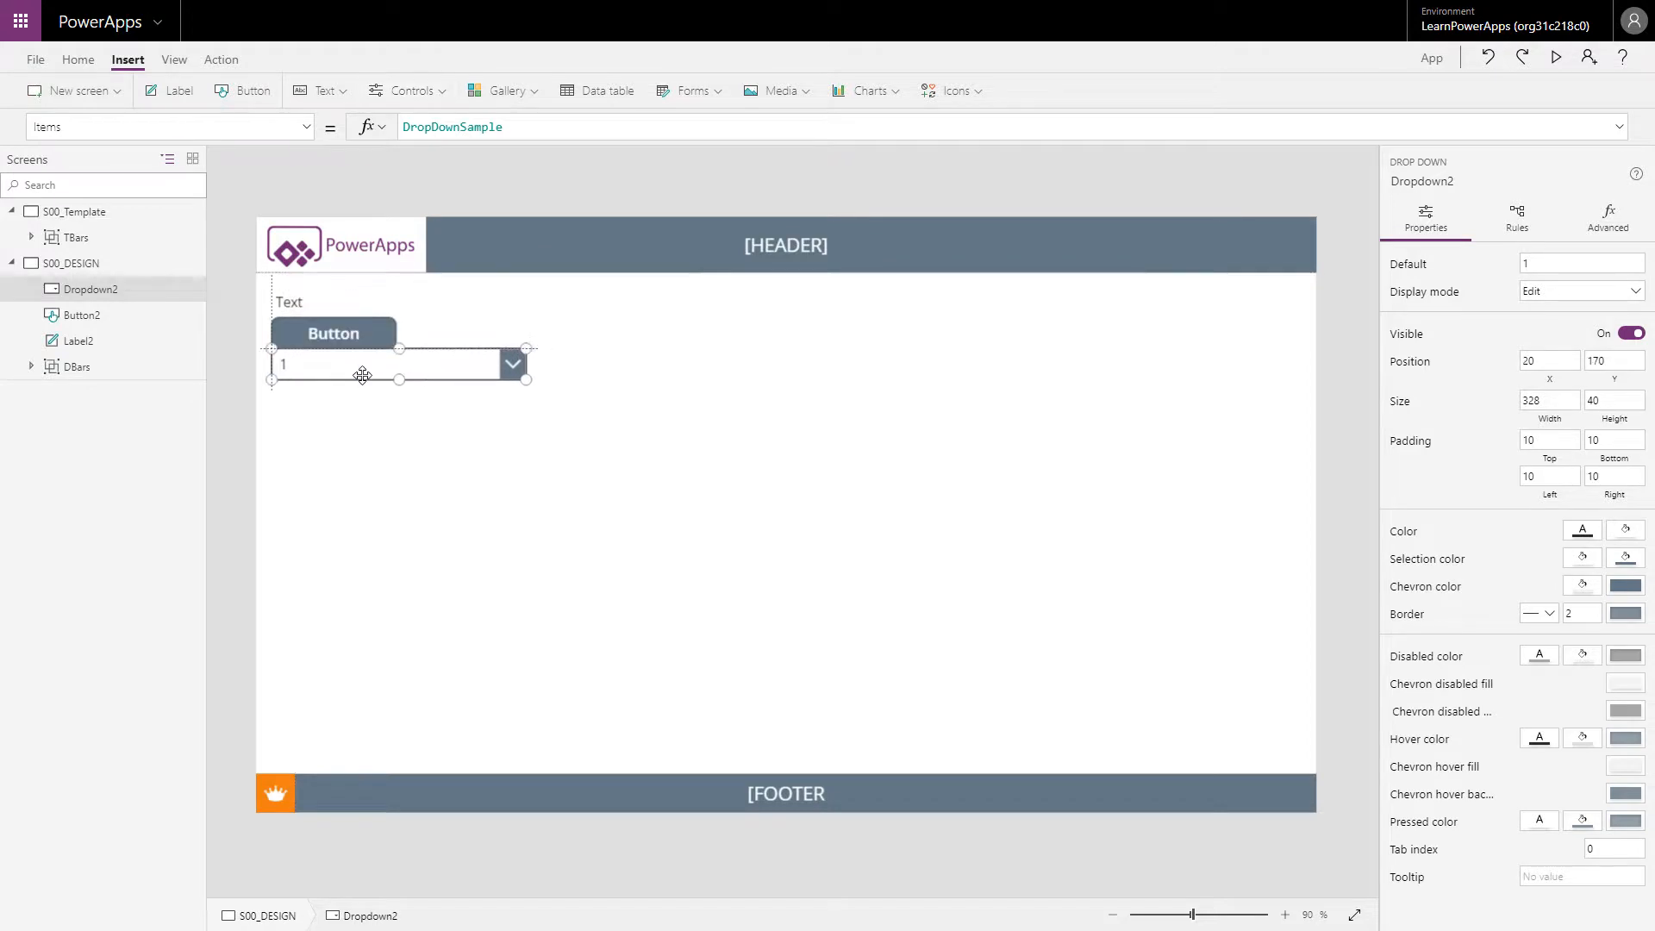
{"action": "left_click", "coordinate": [410, 91]}
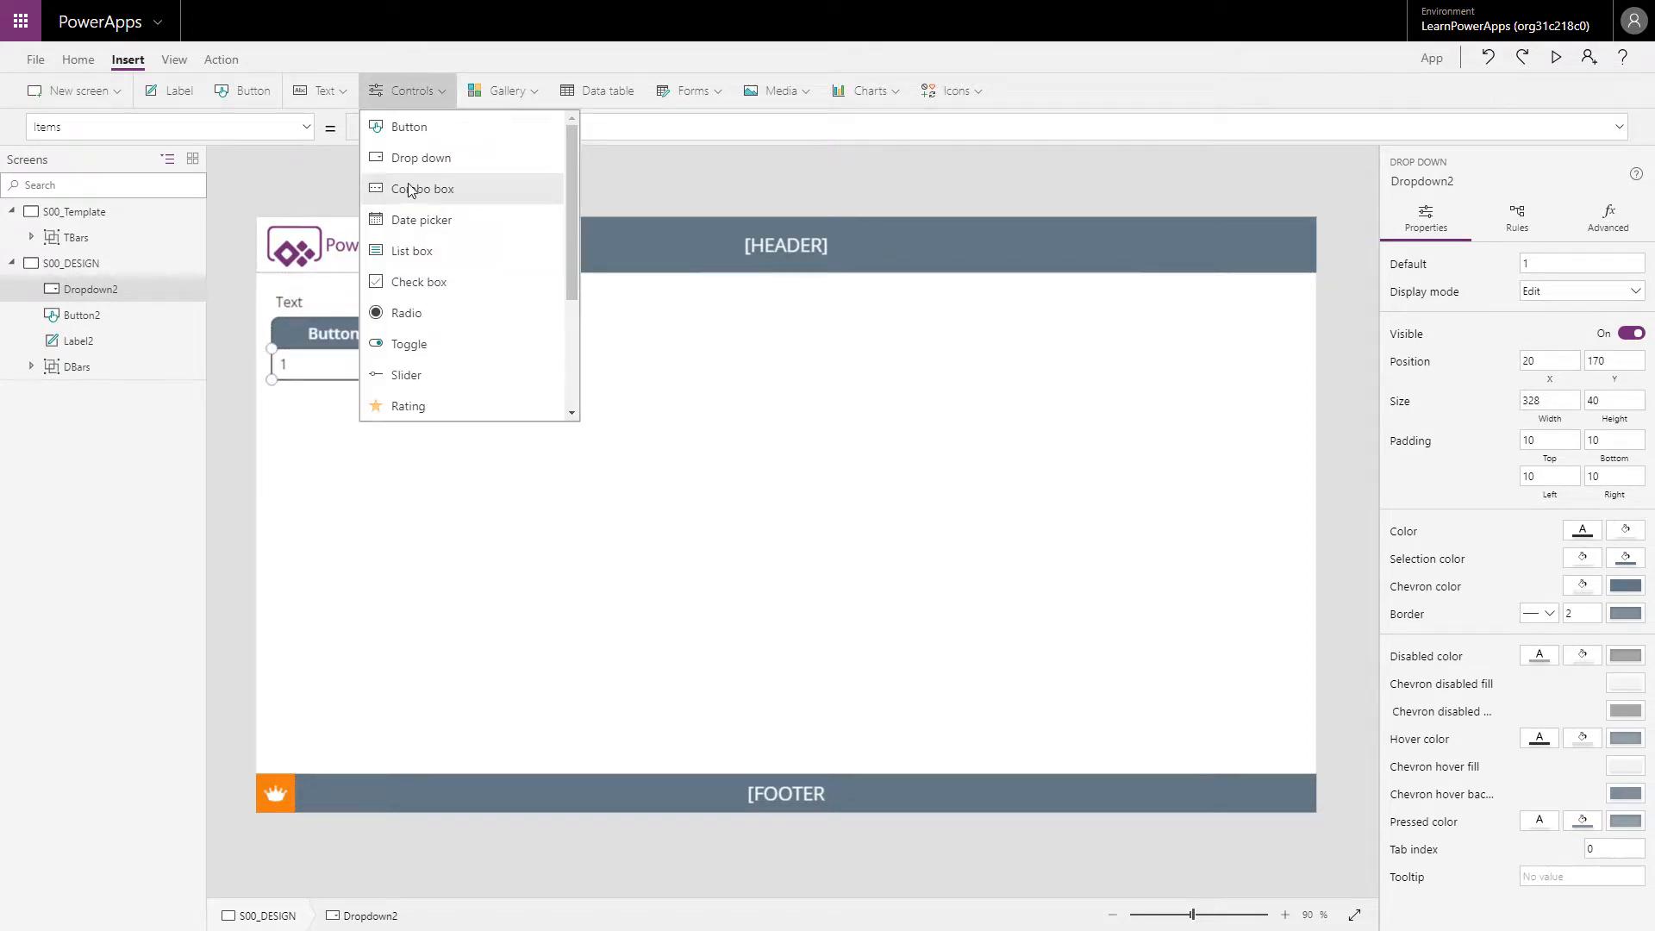
{"action": "left_click", "coordinate": [408, 190]}
{"action": "left_click_drag", "start_coordinate": [379, 274], "coordinate": [377, 406]}
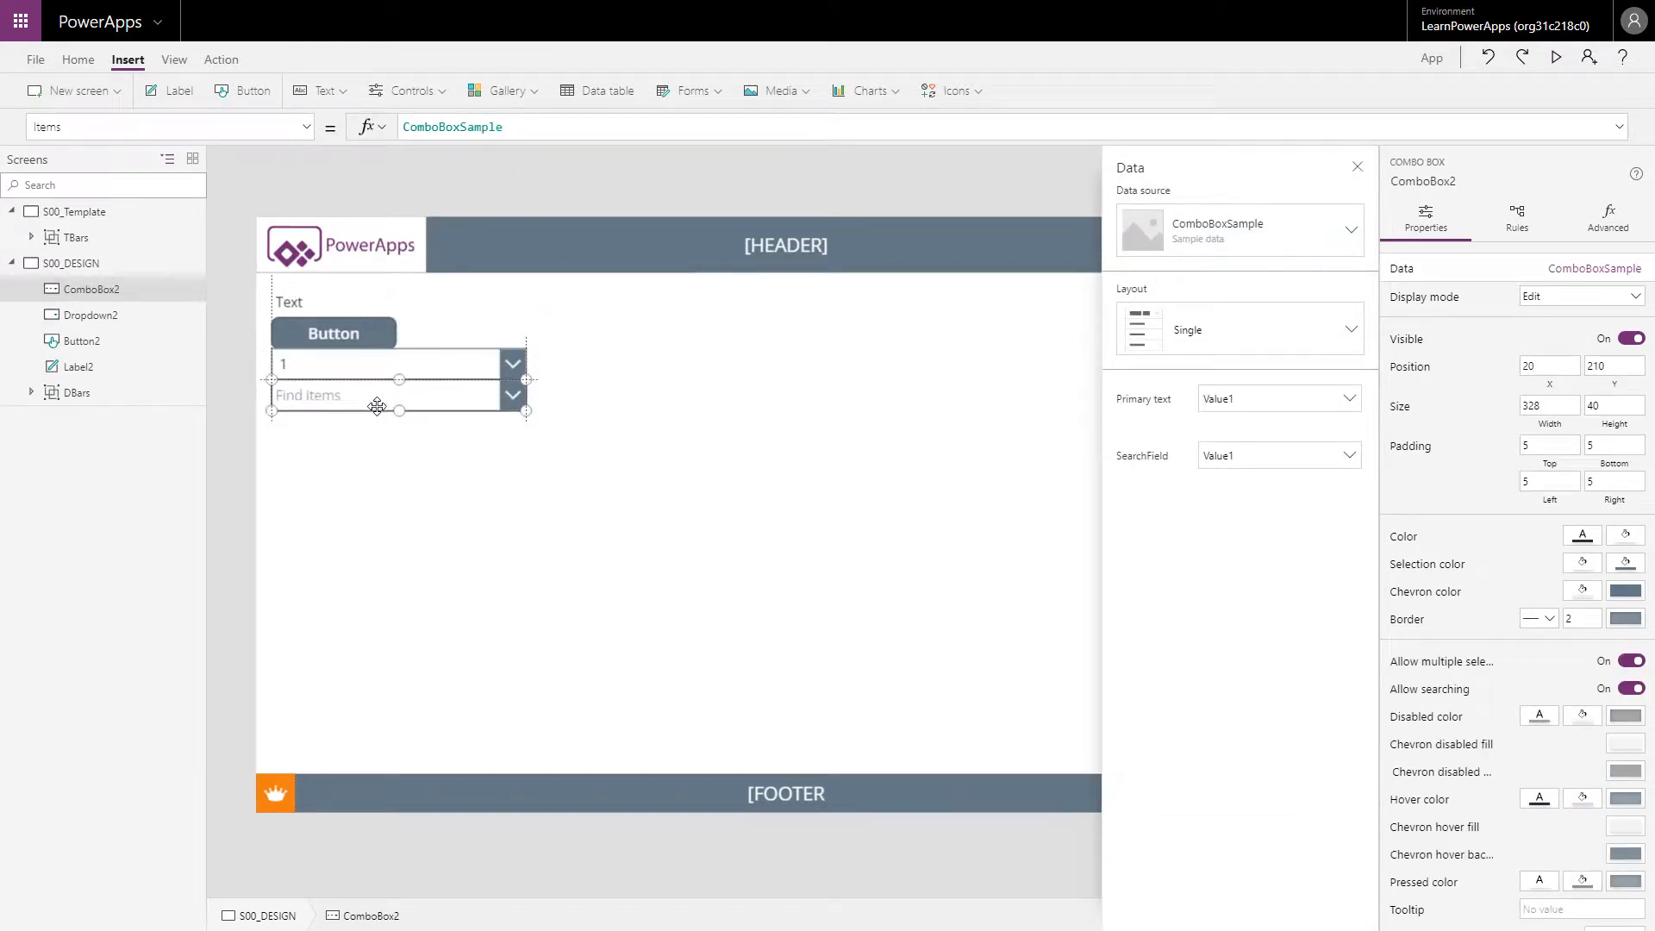
Add a date picker below the combo box at about X 20, Y 250 and a list box beneath it at about Y 290.
{"action": "left_click", "coordinate": [421, 92]}
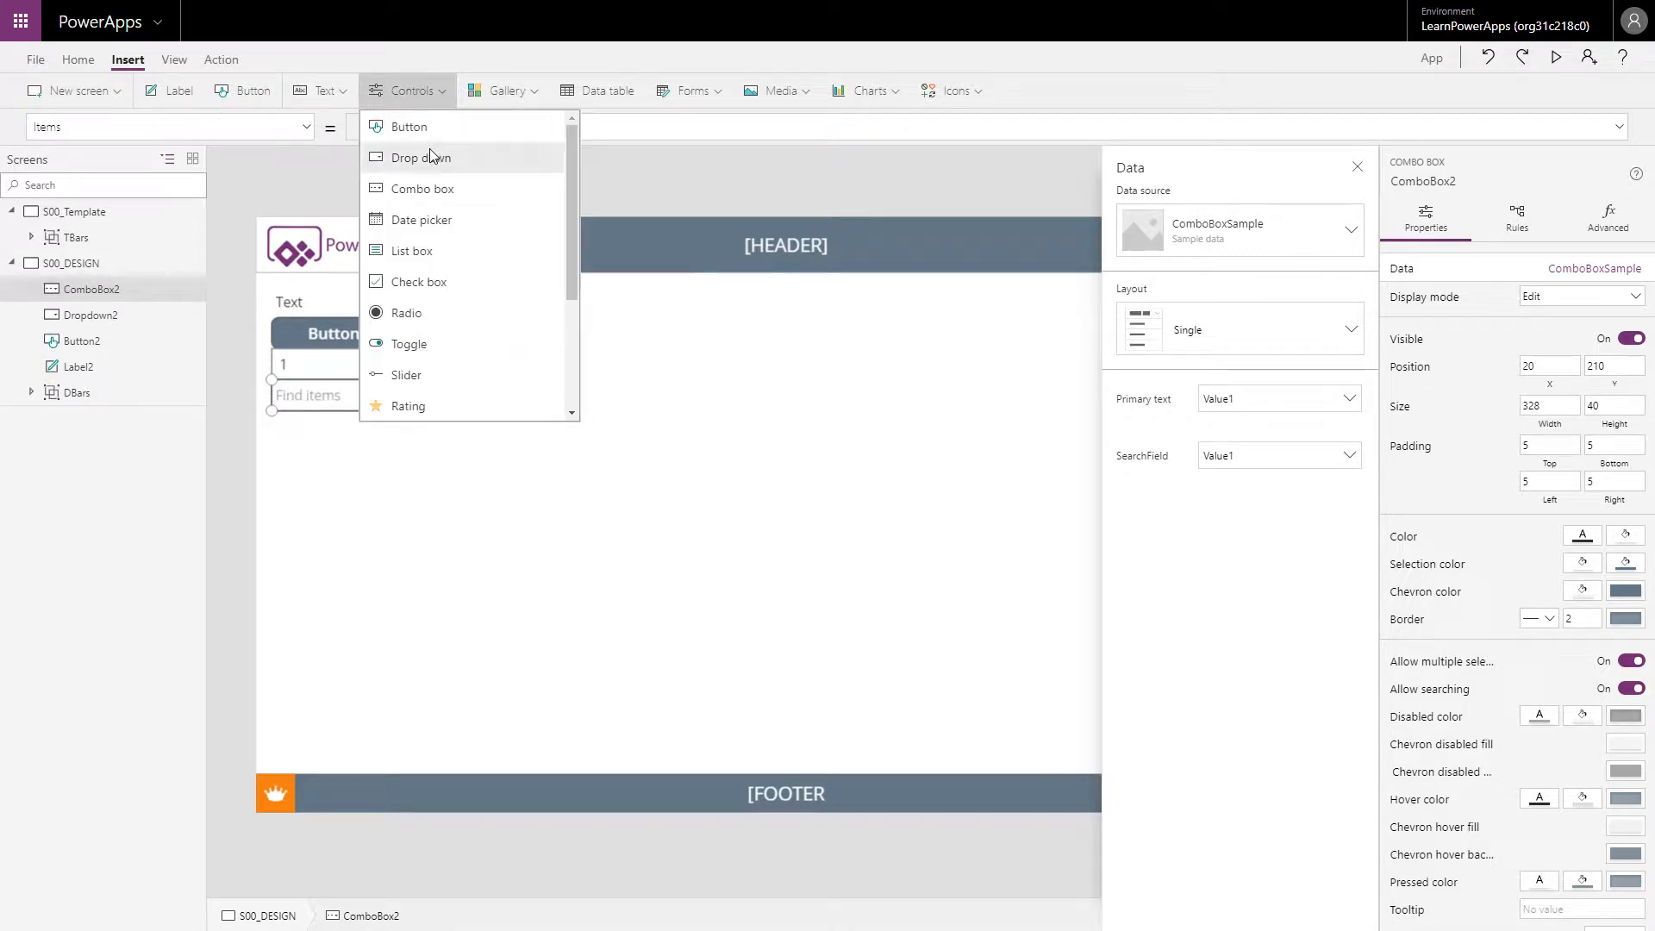
{"action": "left_click", "coordinate": [431, 220]}
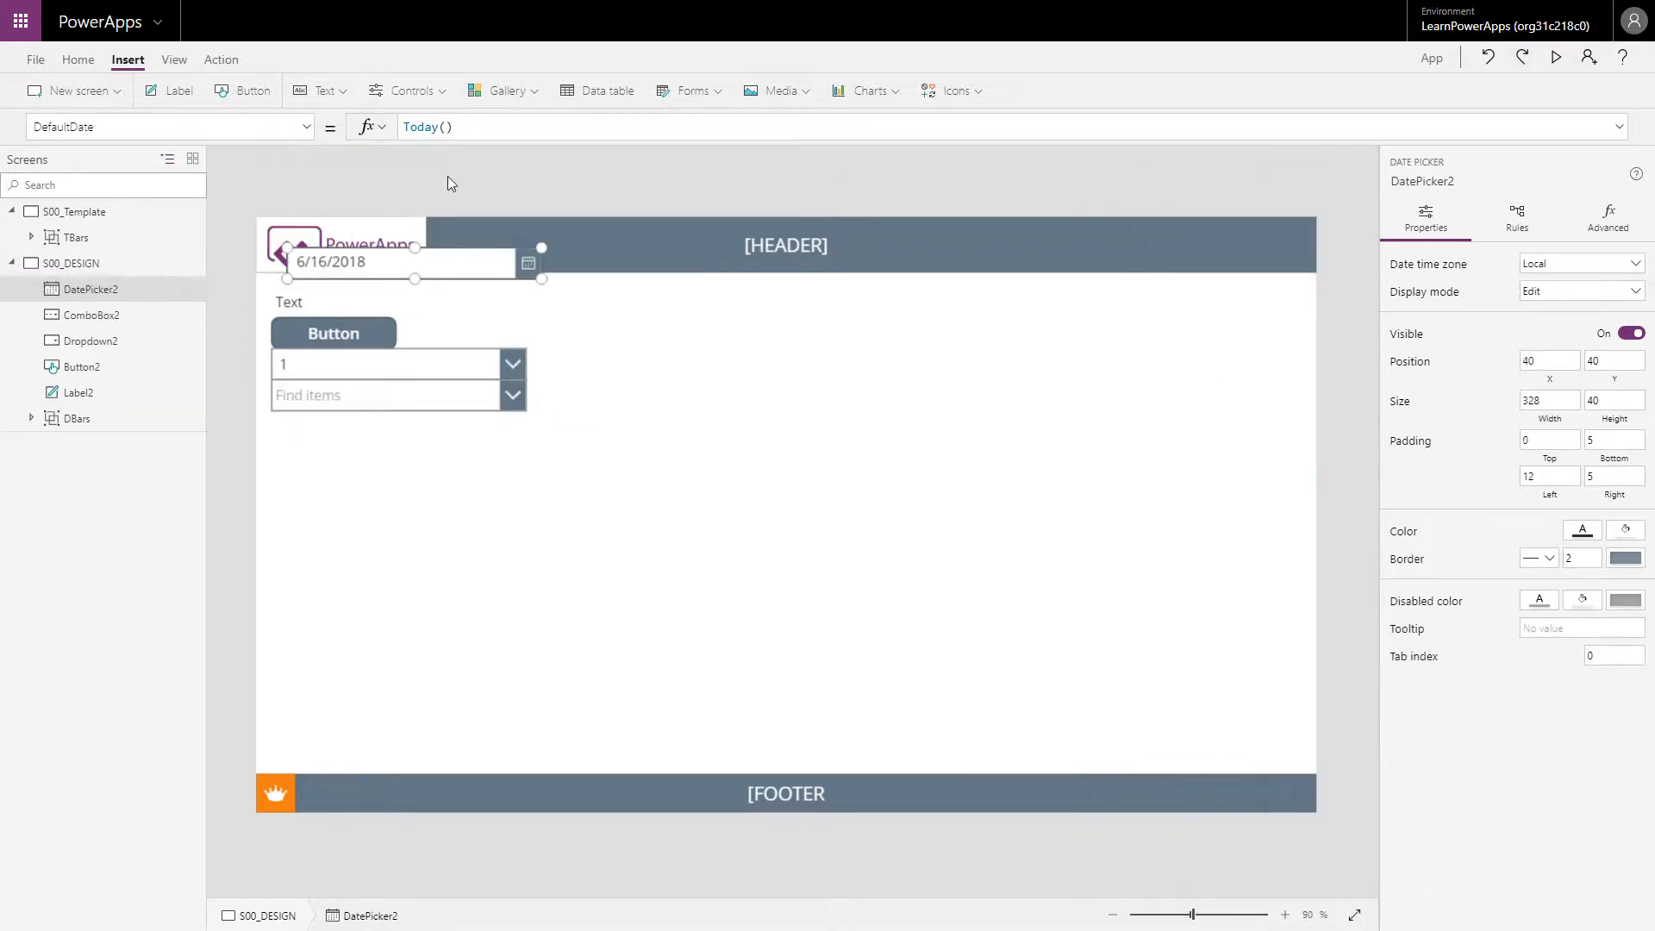
{"action": "left_click_drag", "start_coordinate": [455, 279], "coordinate": [443, 443]}
{"action": "left_click", "coordinate": [411, 92]}
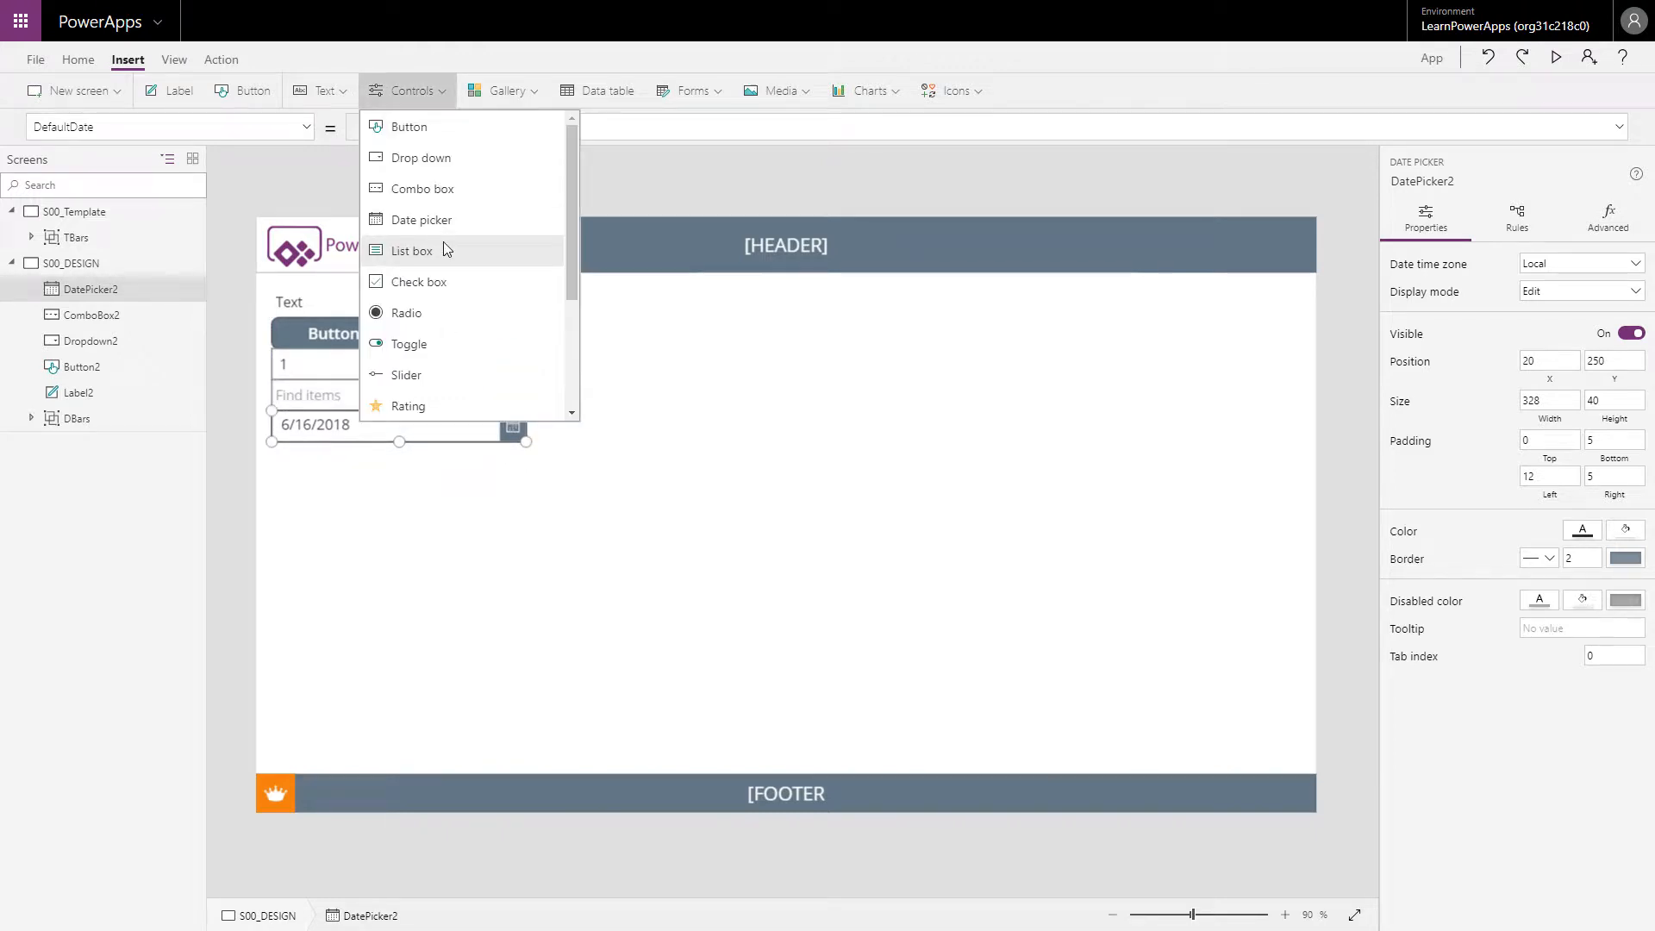
{"action": "left_click", "coordinate": [443, 245]}
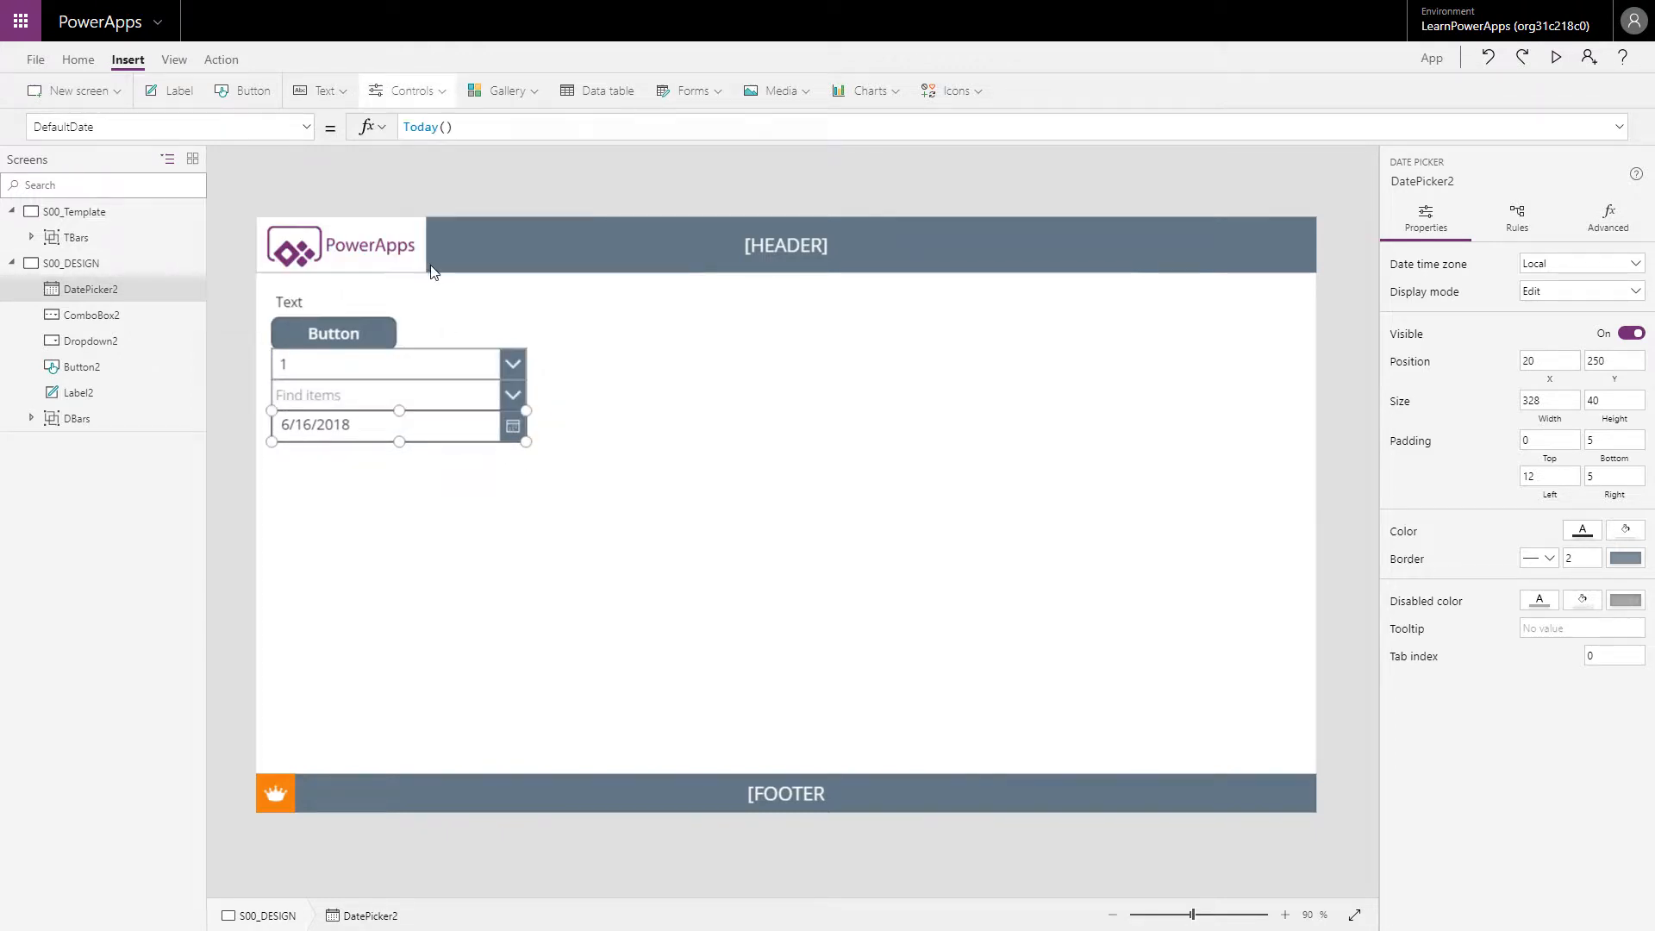
{"action": "left_click_drag", "start_coordinate": [436, 343], "coordinate": [428, 543]}
Add a check box below the list box at about X 20, Y 425 and a radio control beneath it at about Y 475.
{"action": "left_click", "coordinate": [412, 89]}
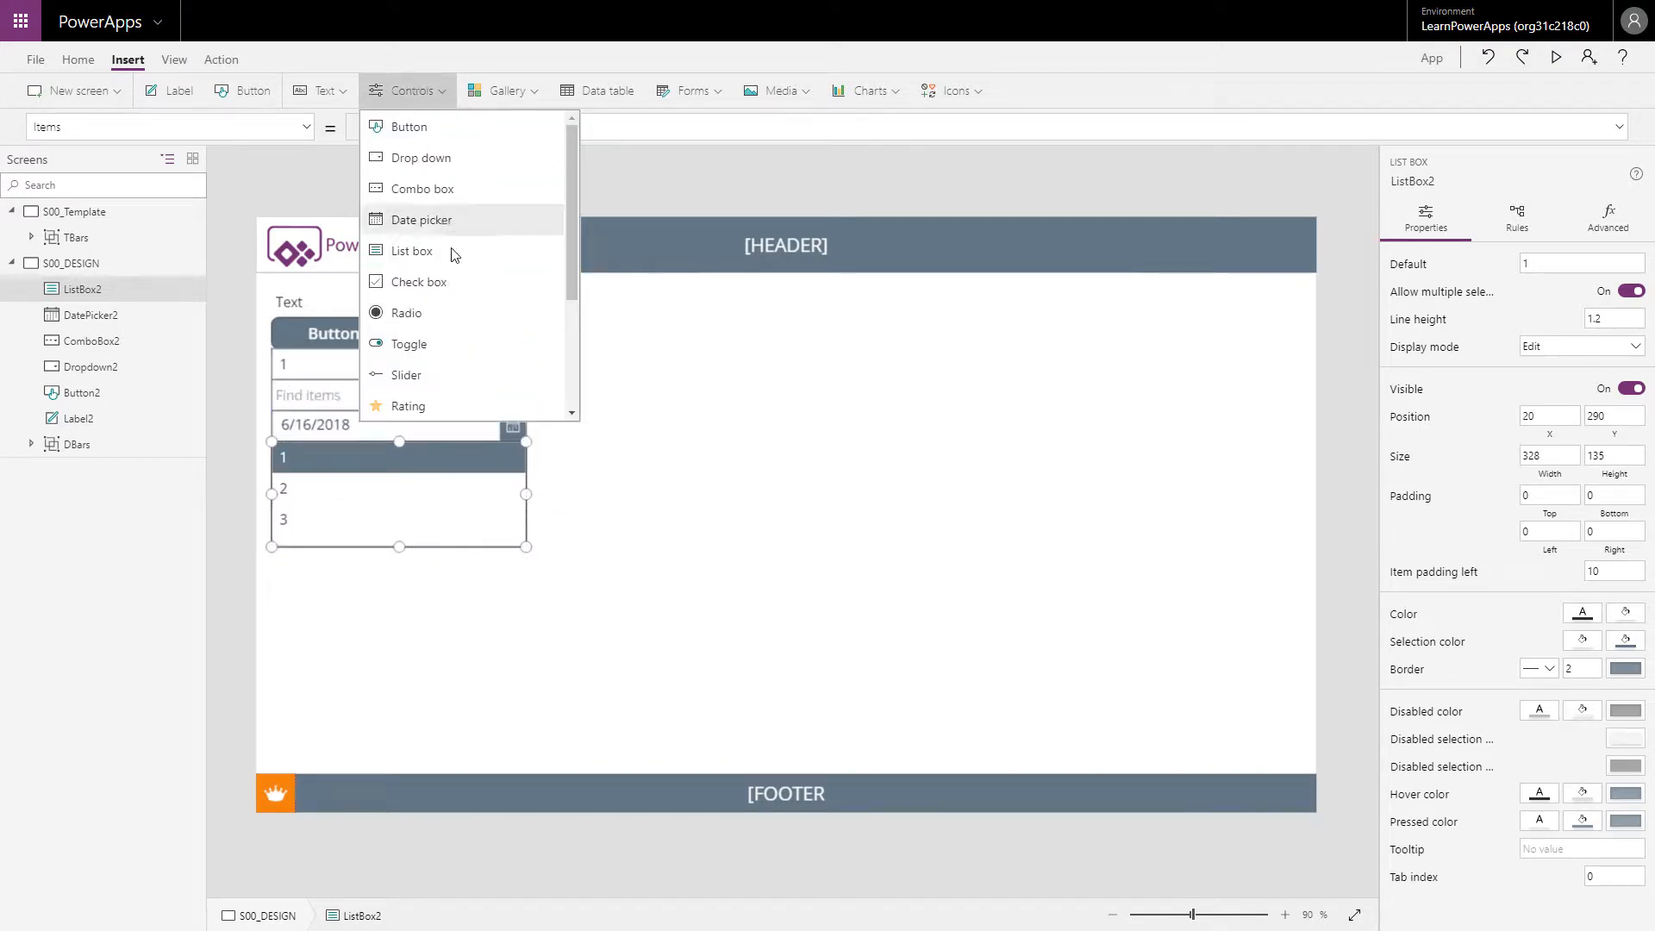
{"action": "left_click", "coordinate": [426, 290]}
{"action": "left_click_drag", "start_coordinate": [367, 278], "coordinate": [353, 586]}
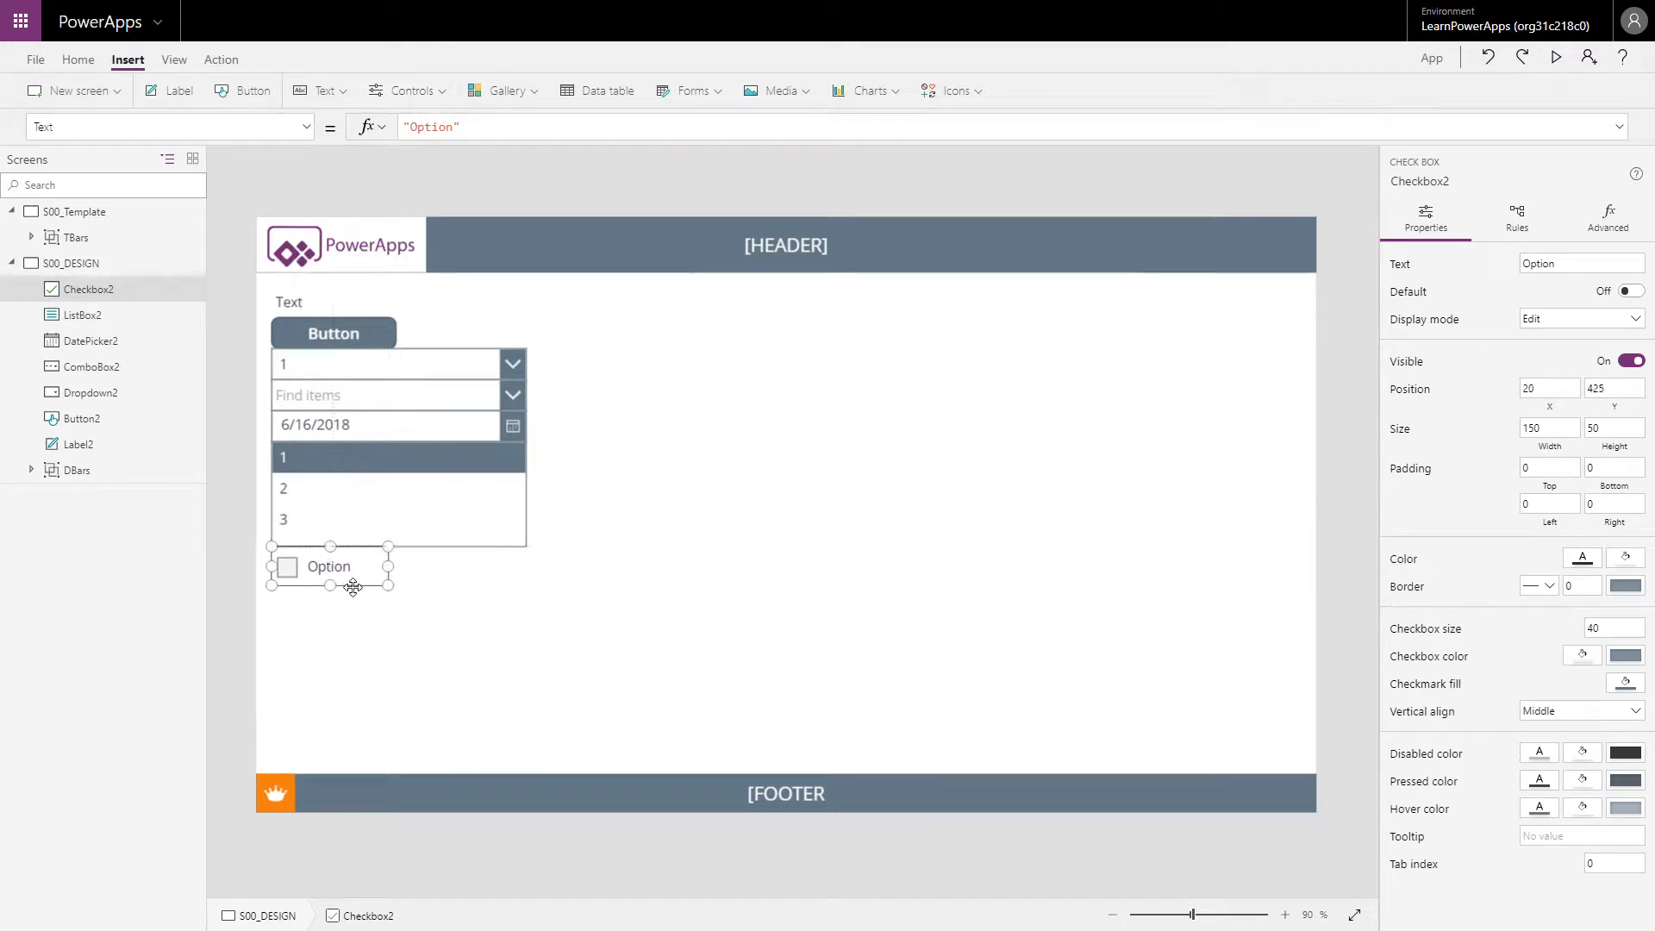
{"action": "left_click", "coordinate": [495, 96]}
{"action": "left_click", "coordinate": [411, 90]}
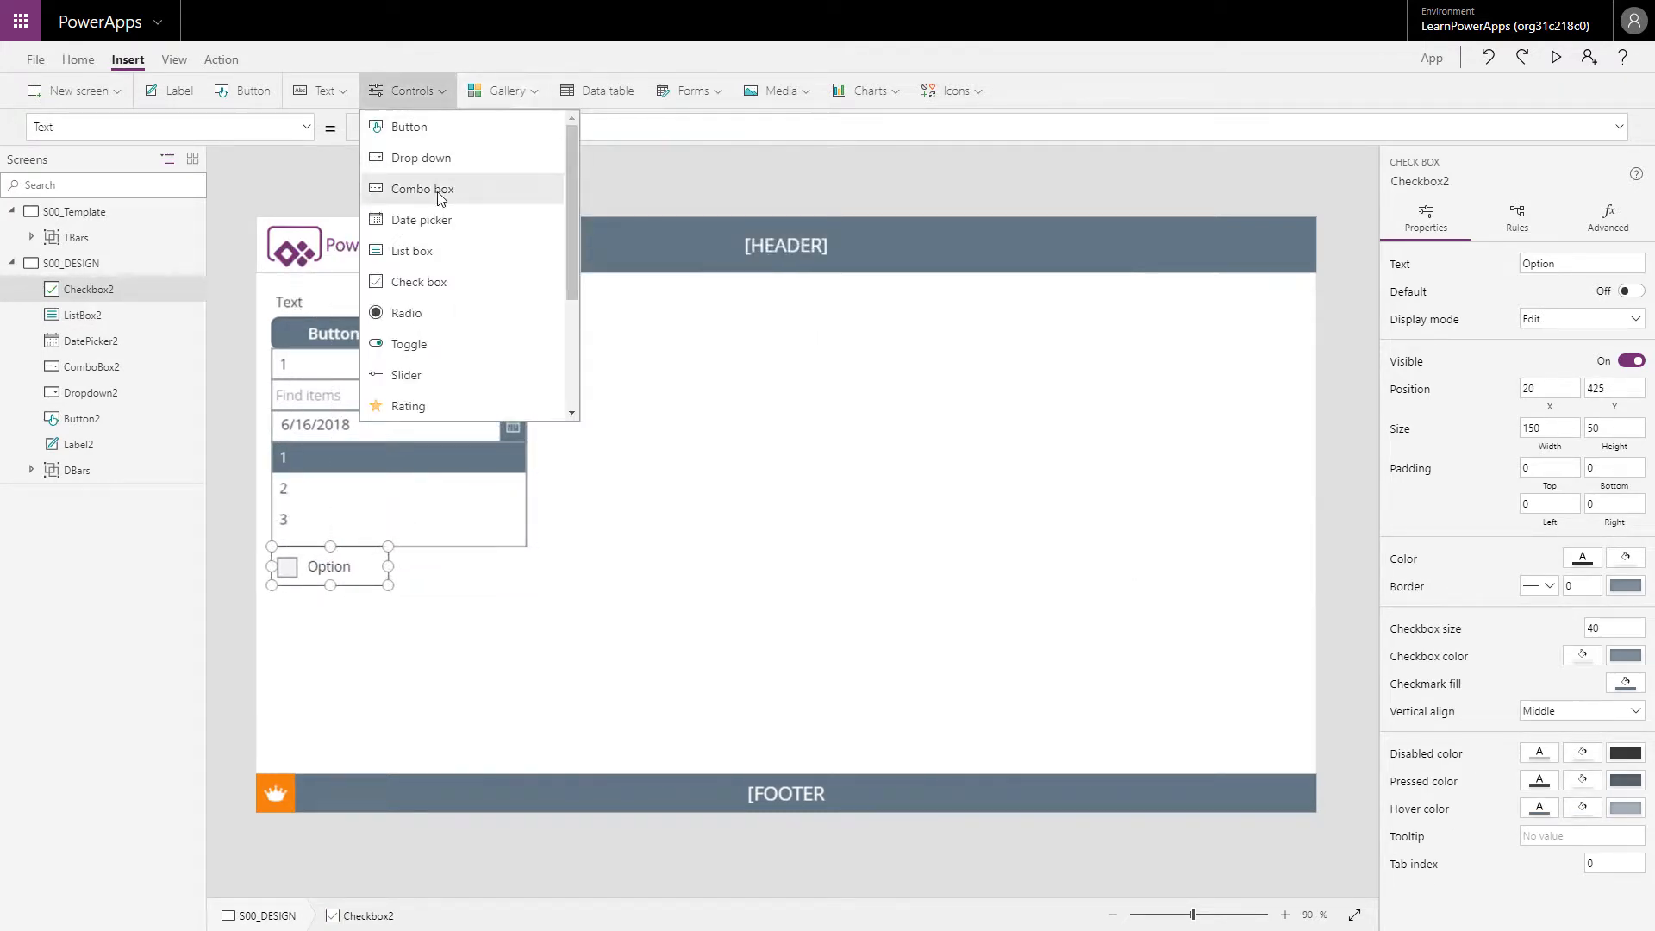
{"action": "left_click", "coordinate": [433, 324]}
{"action": "left_click_drag", "start_coordinate": [384, 321], "coordinate": [370, 654]}
Add a toggle below the radio control at about X 20, Y 575 and a slider beneath it at about Y 603.
{"action": "left_click", "coordinate": [395, 93]}
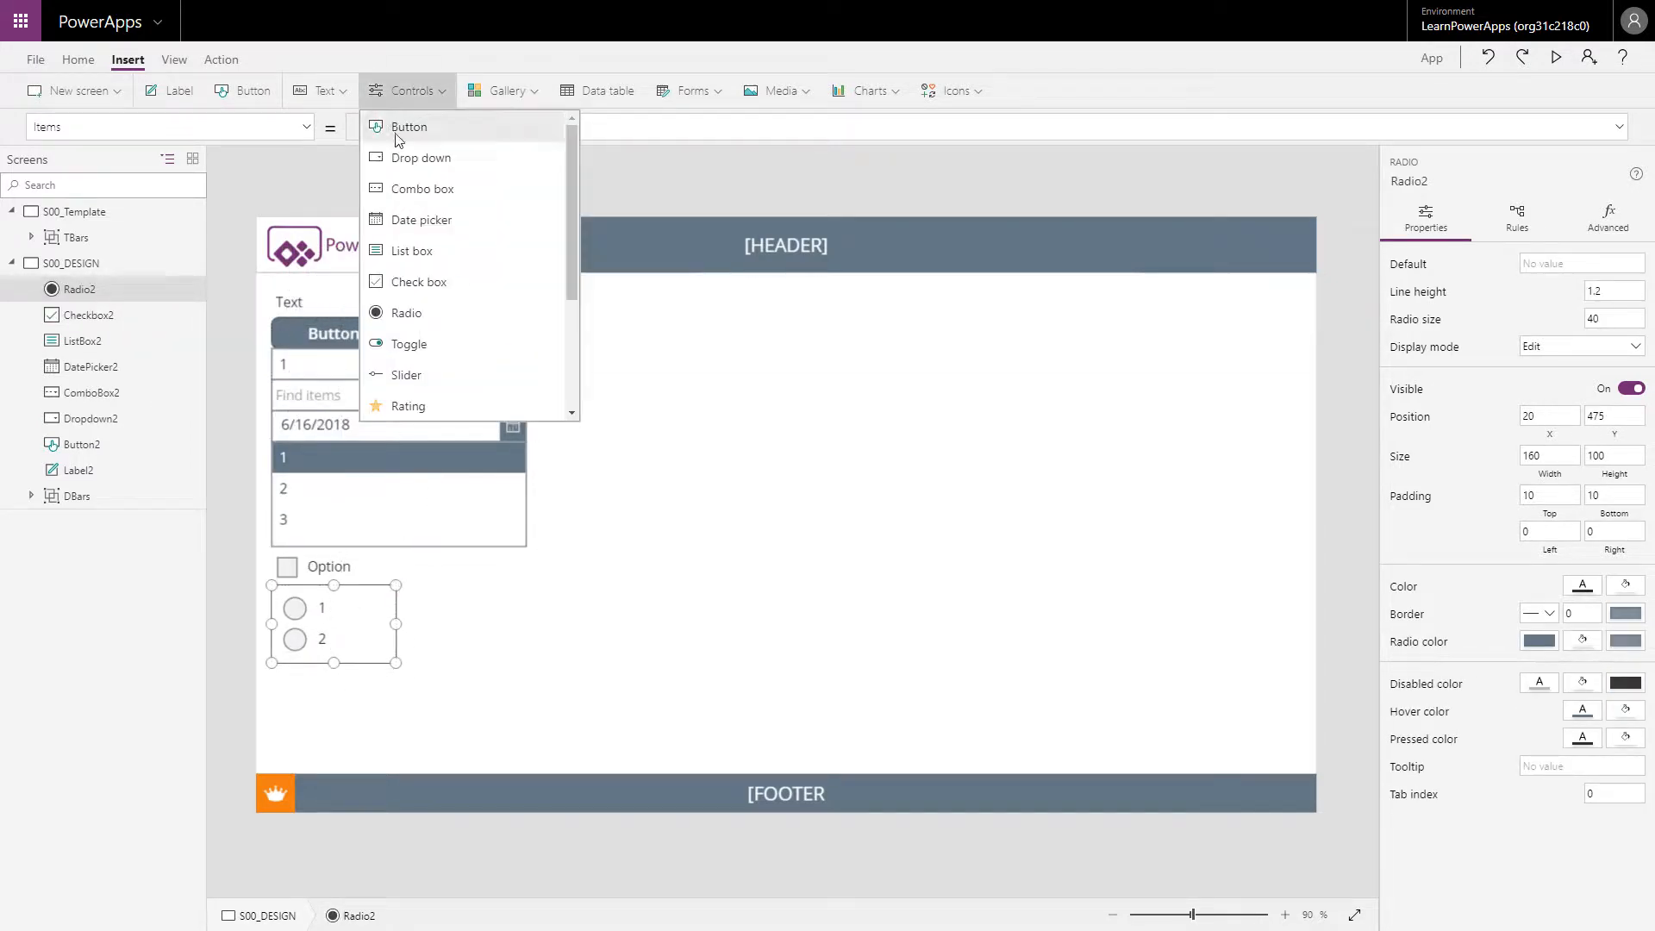
{"action": "left_click", "coordinate": [401, 344]}
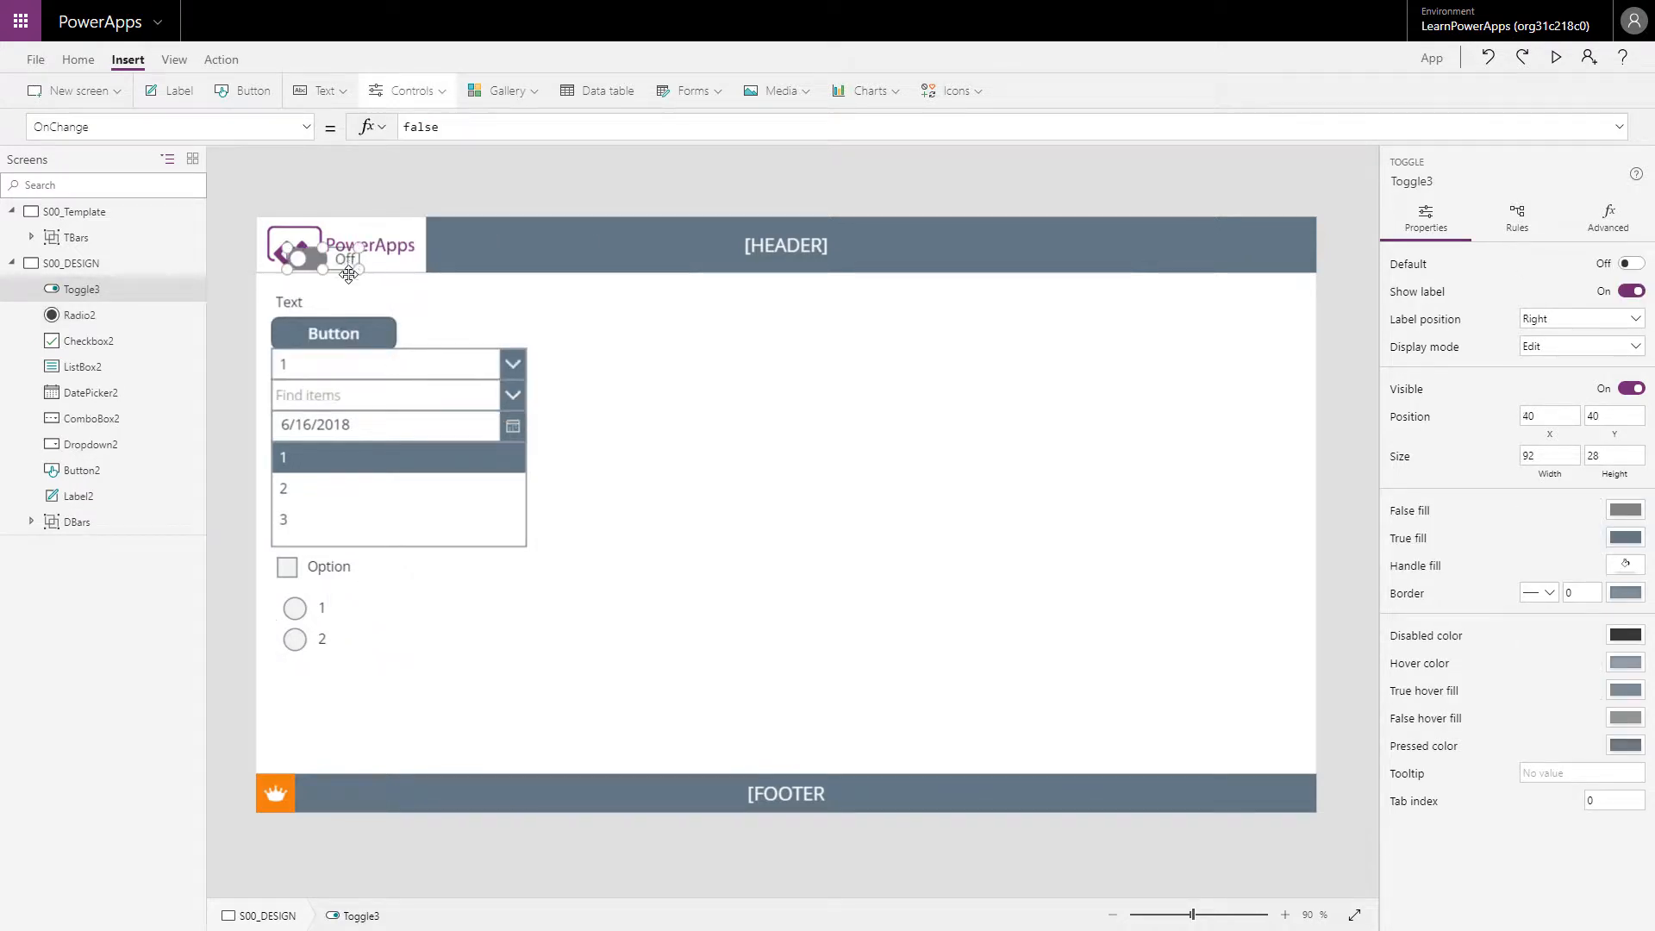
{"action": "left_click_drag", "start_coordinate": [349, 274], "coordinate": [340, 683]}
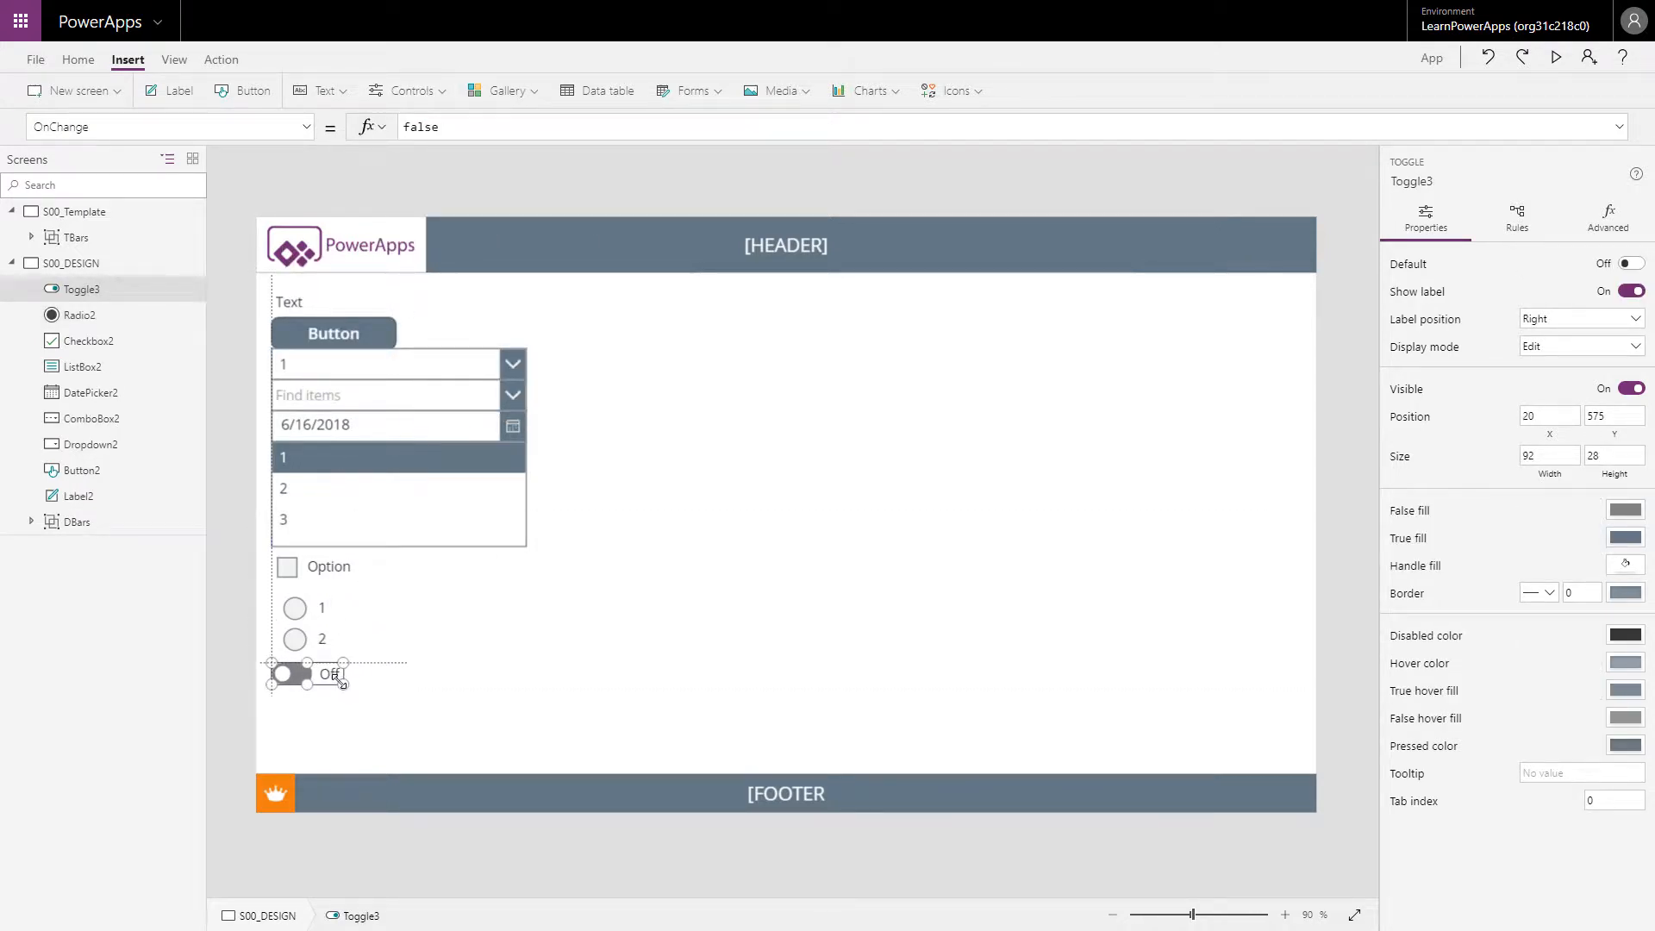
{"action": "left_click", "coordinate": [410, 92]}
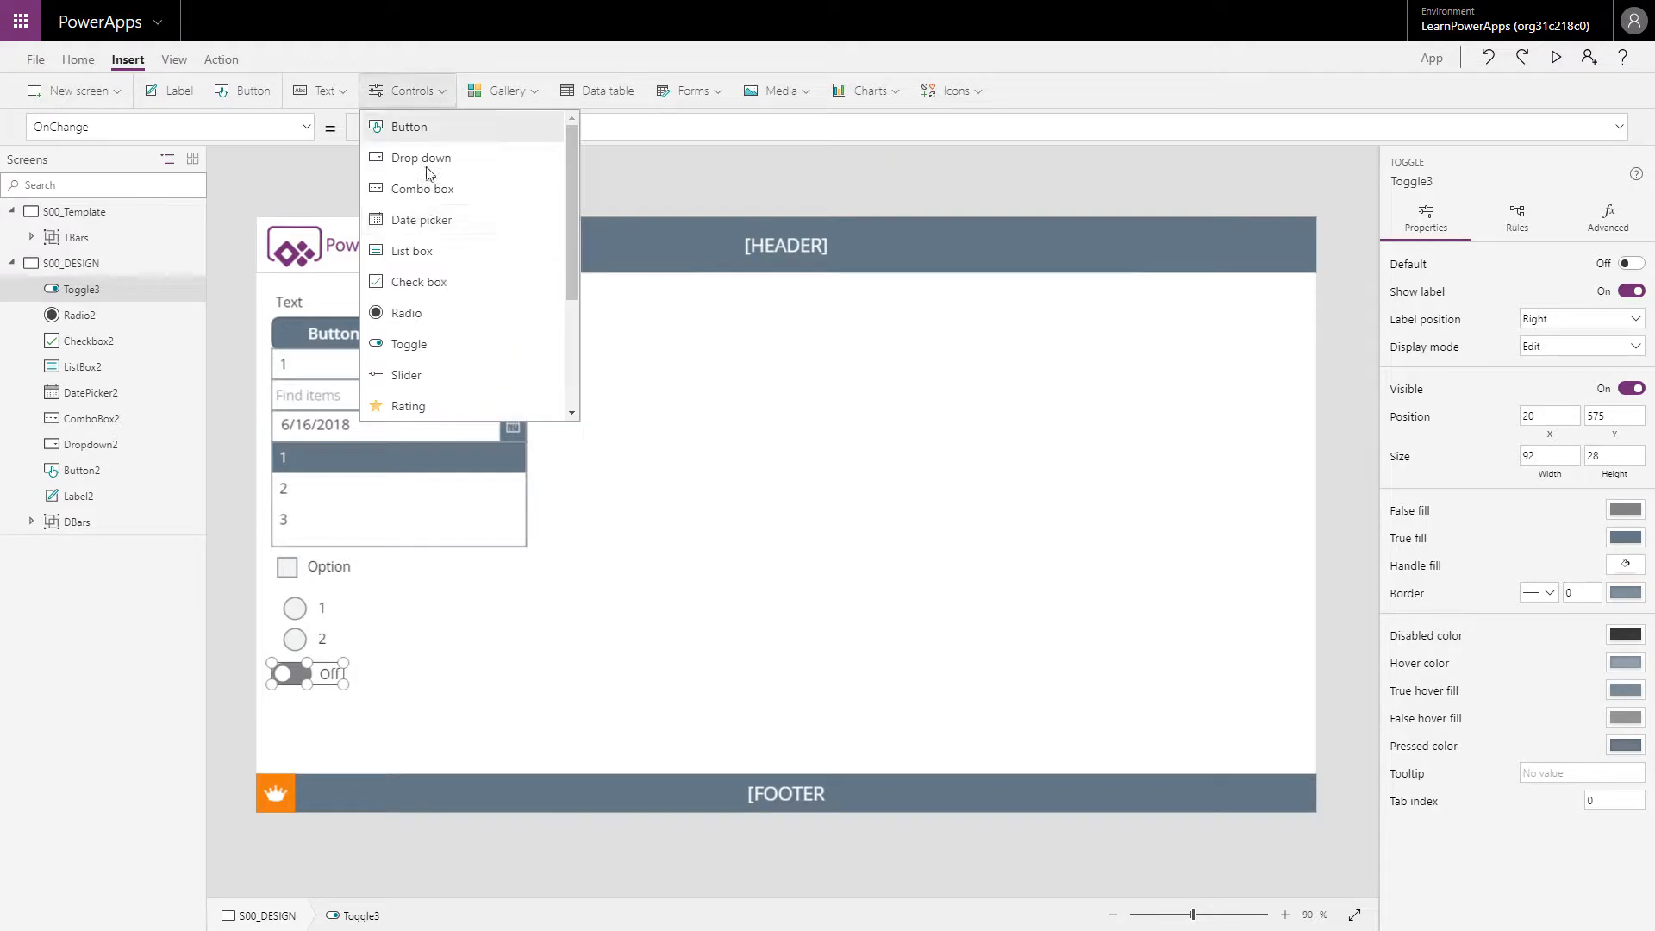
{"action": "left_click", "coordinate": [432, 376]}
{"action": "left_click_drag", "start_coordinate": [436, 275], "coordinate": [418, 706]}
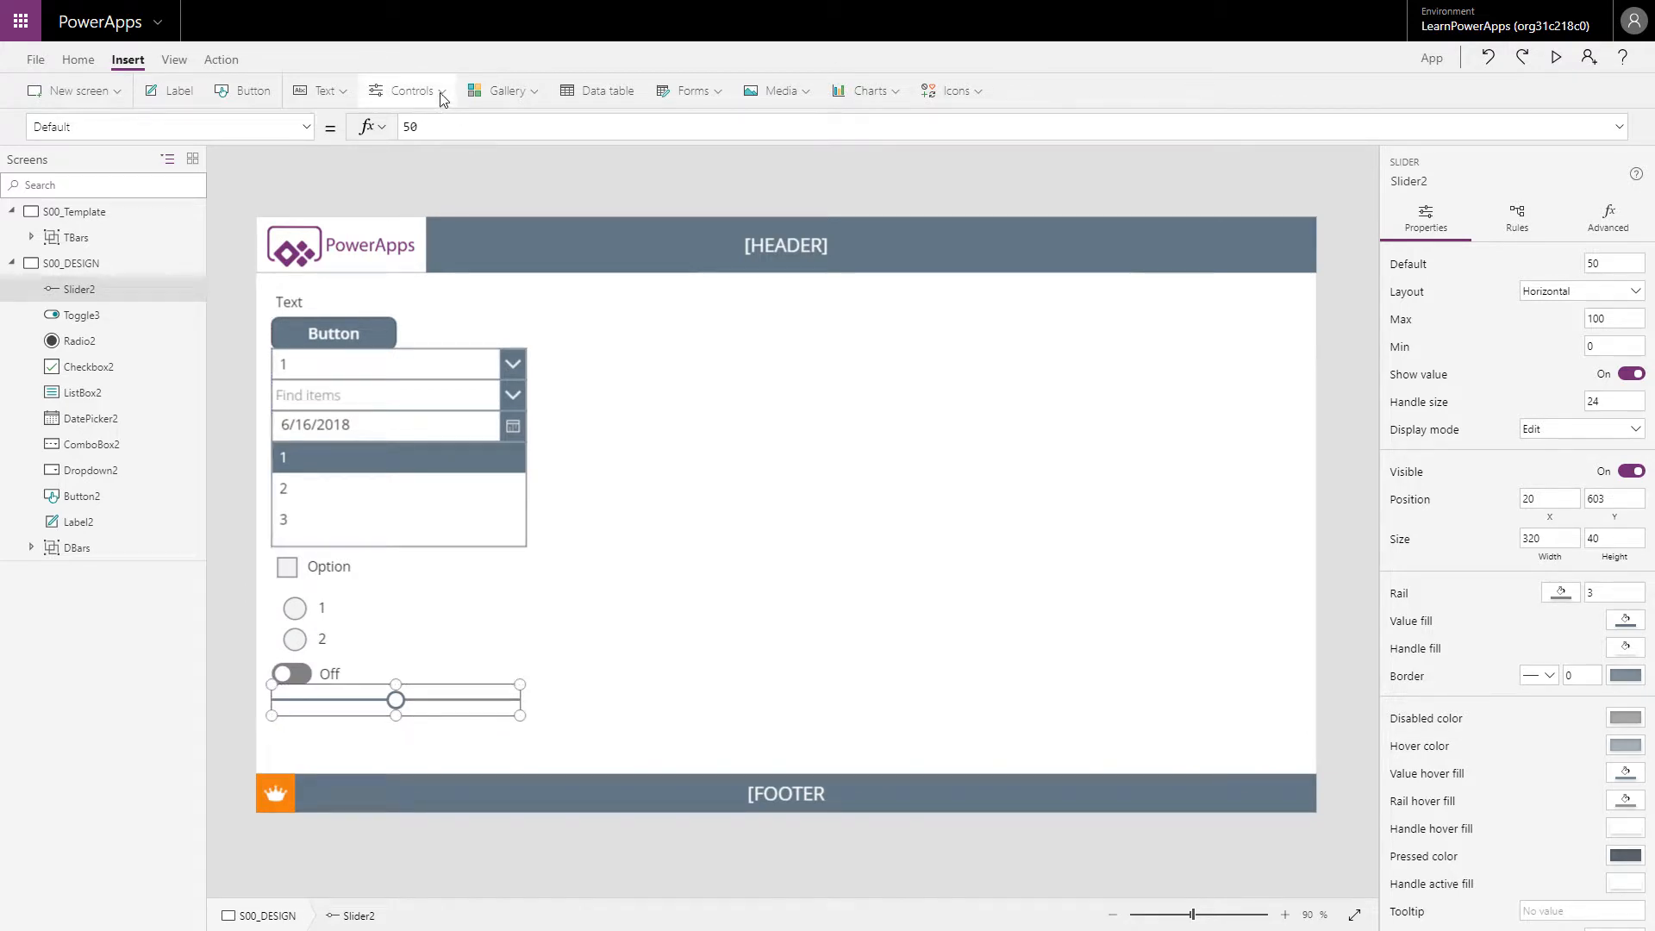
Add a rating control below the slider at about X 20, Y 643.
{"action": "left_click", "coordinate": [412, 91]}
{"action": "scroll", "coordinate": [455, 296], "scroll_direction": "down", "scroll_amount": 2}
{"action": "scroll", "coordinate": [455, 295], "scroll_direction": "down", "scroll_amount": 1}
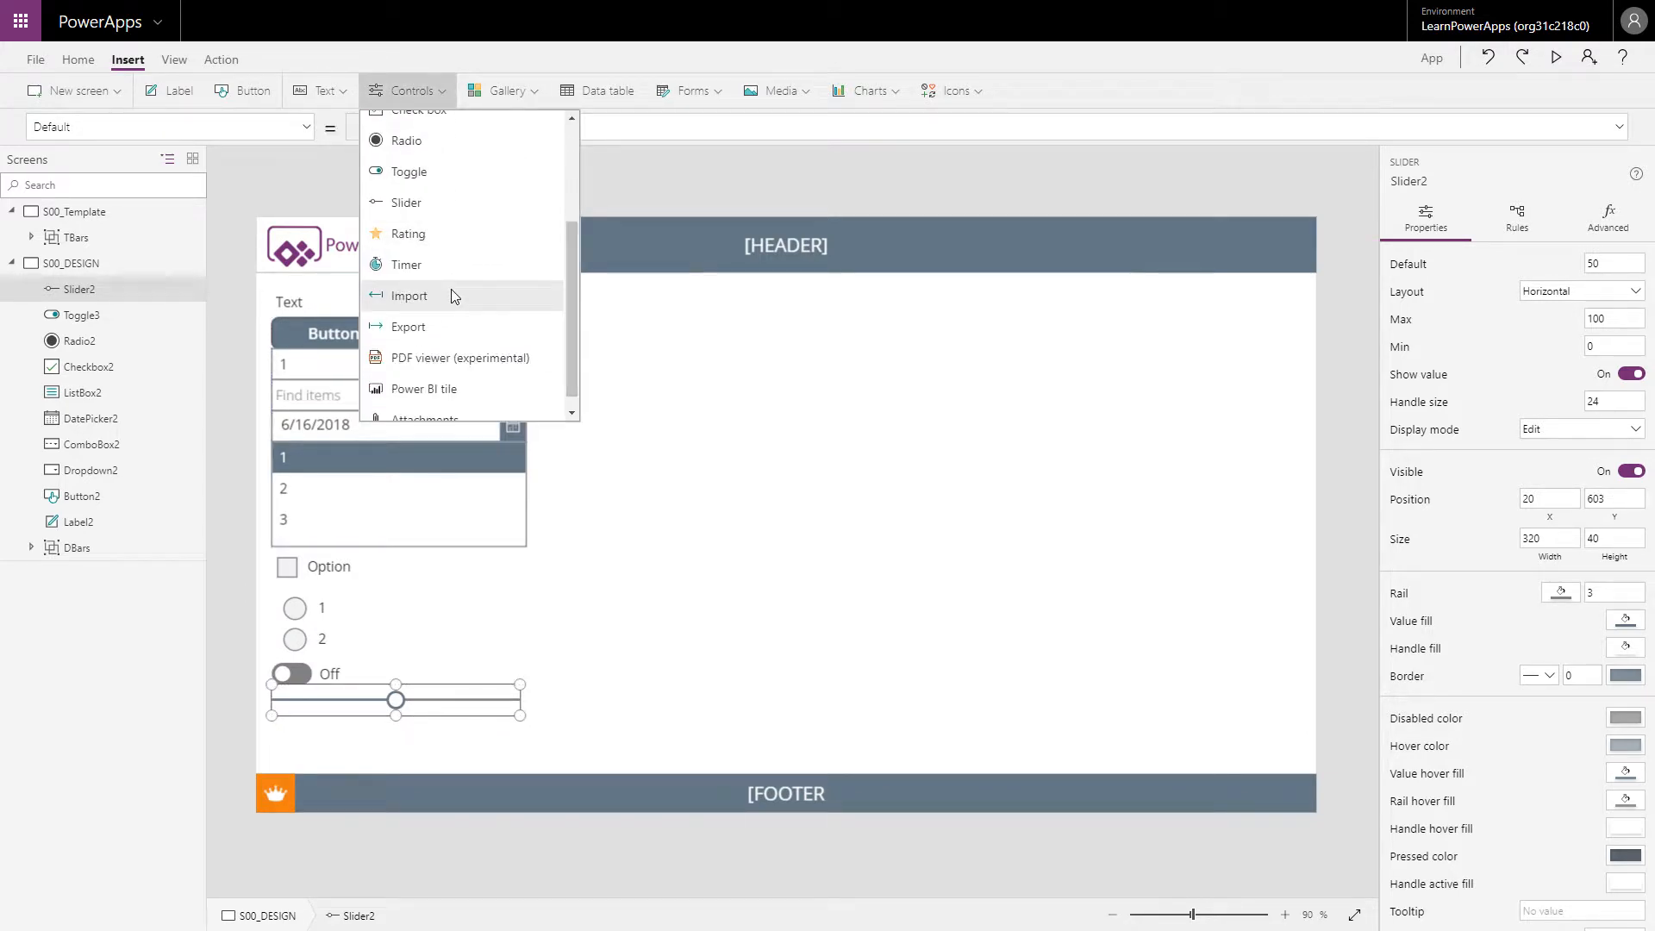
{"action": "left_click", "coordinate": [451, 224]}
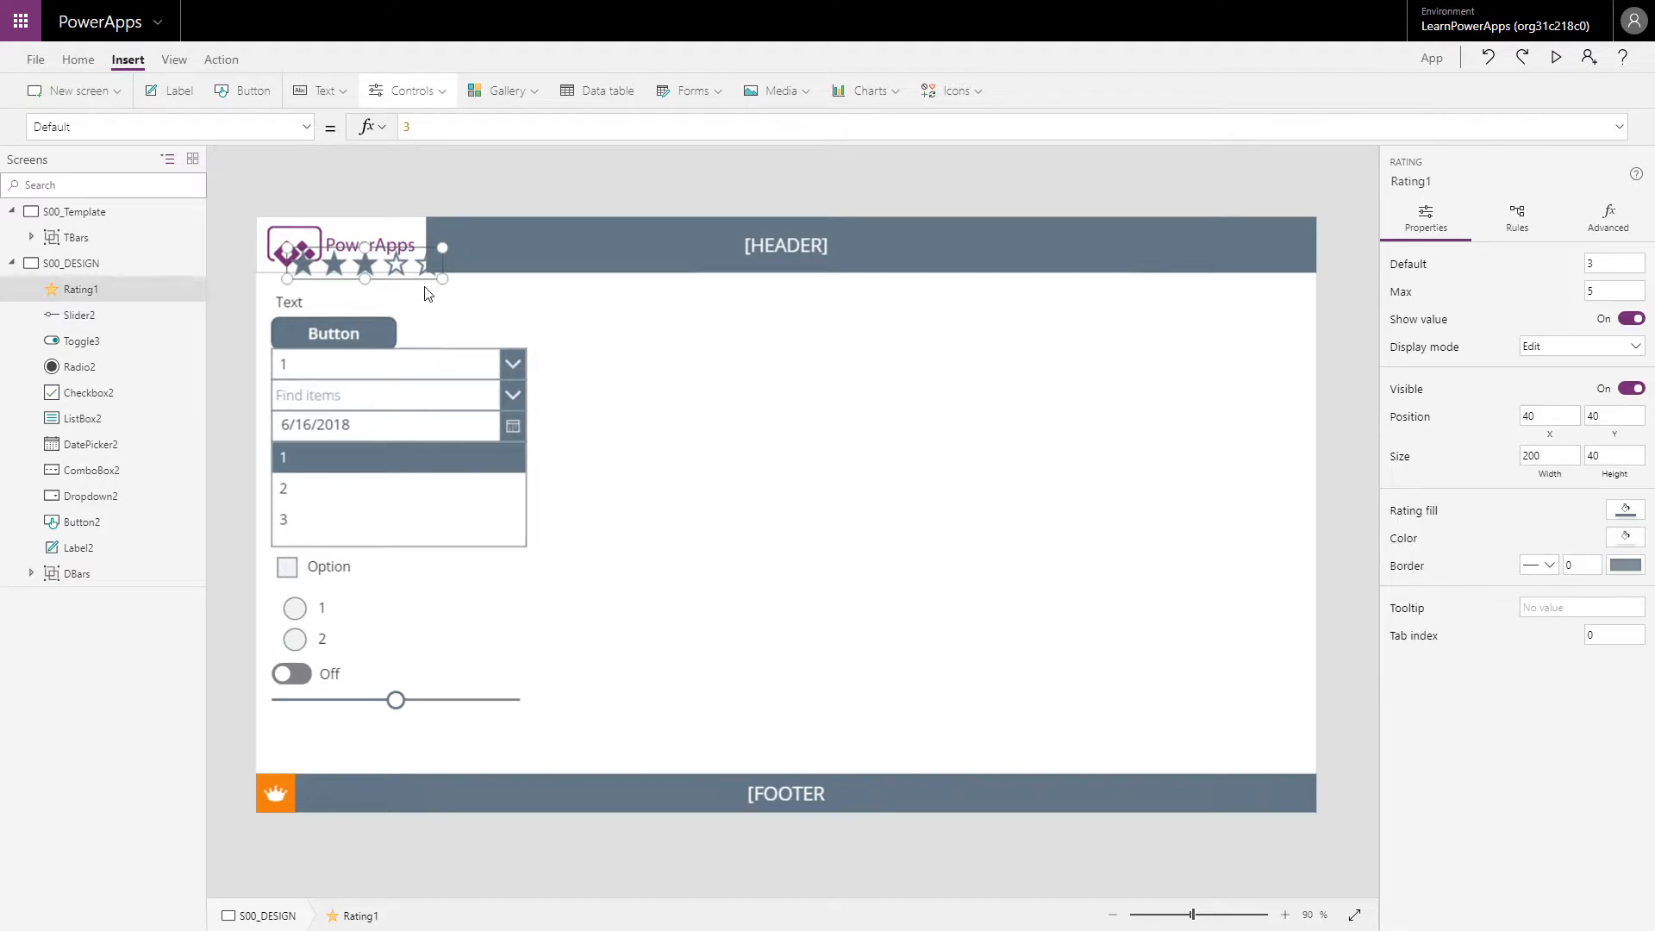
{"action": "left_click_drag", "start_coordinate": [418, 278], "coordinate": [410, 751]}
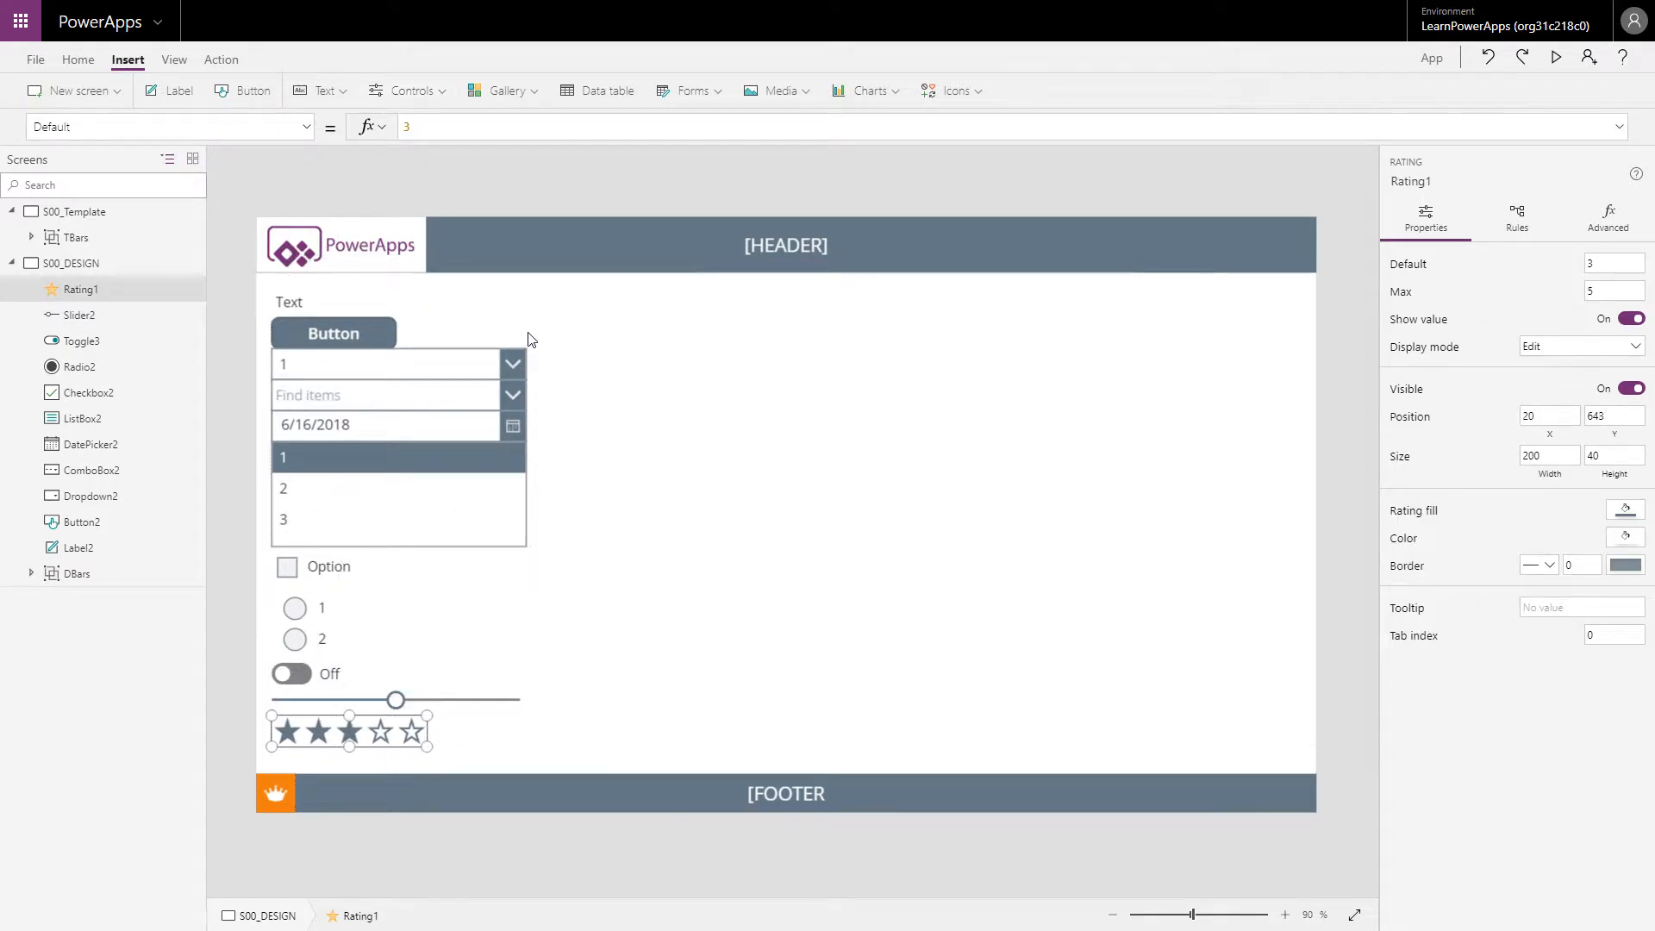
{"action": "left_click", "coordinate": [576, 774]}
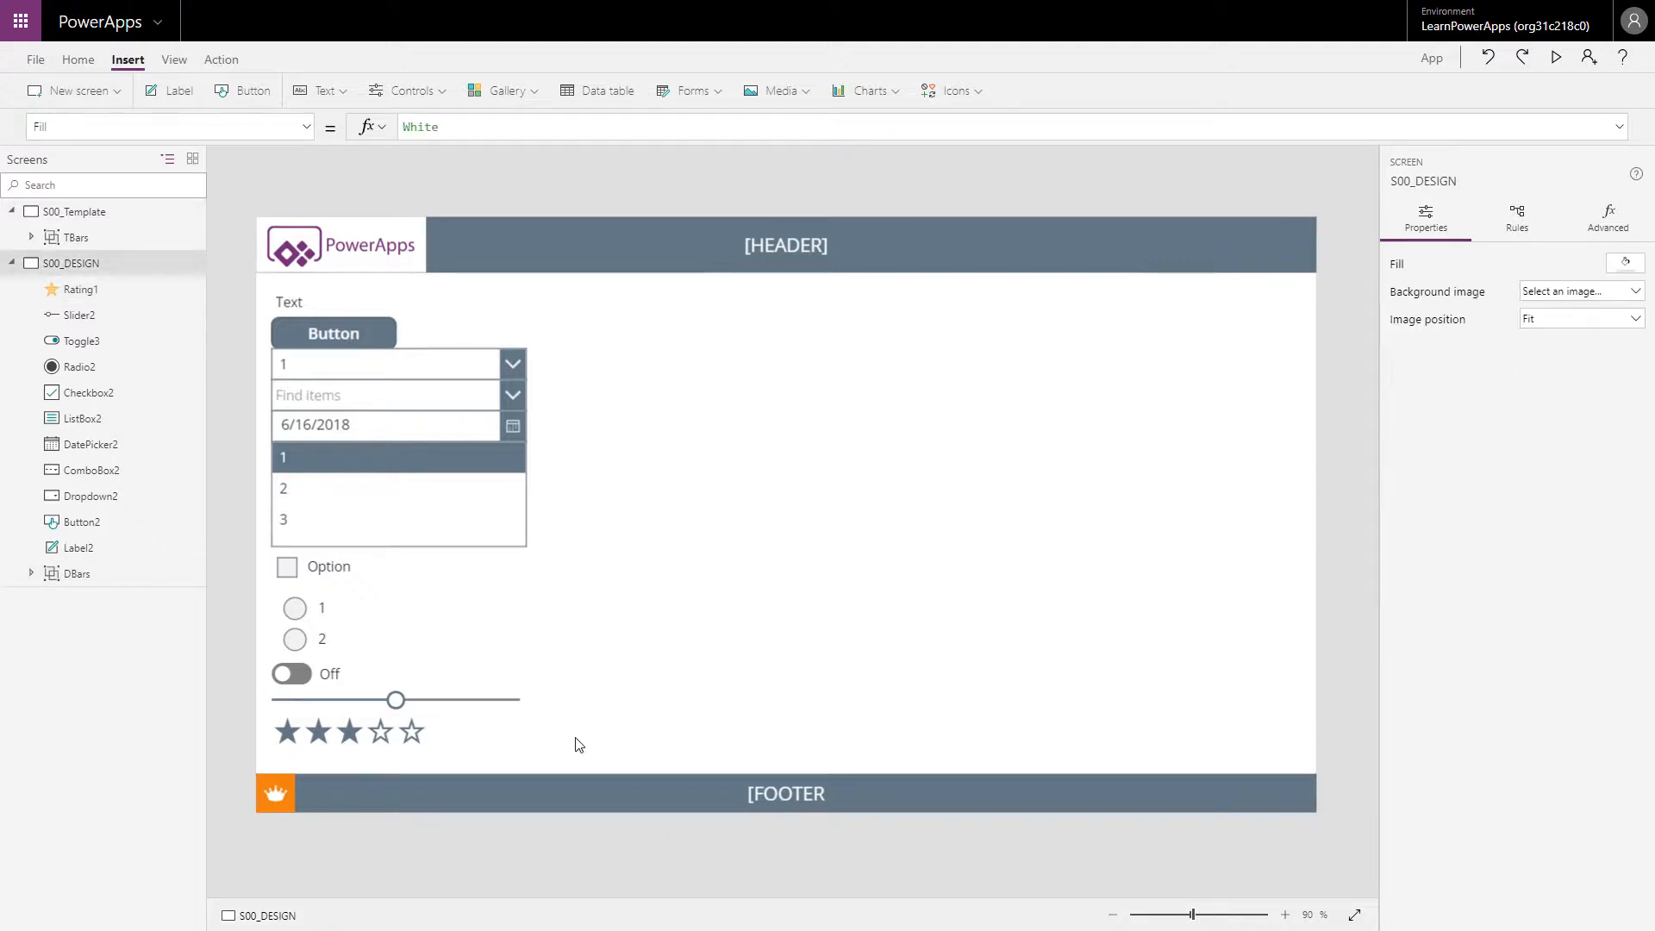
{"action": "left_click_drag", "start_coordinate": [575, 739], "coordinate": [278, 298]}
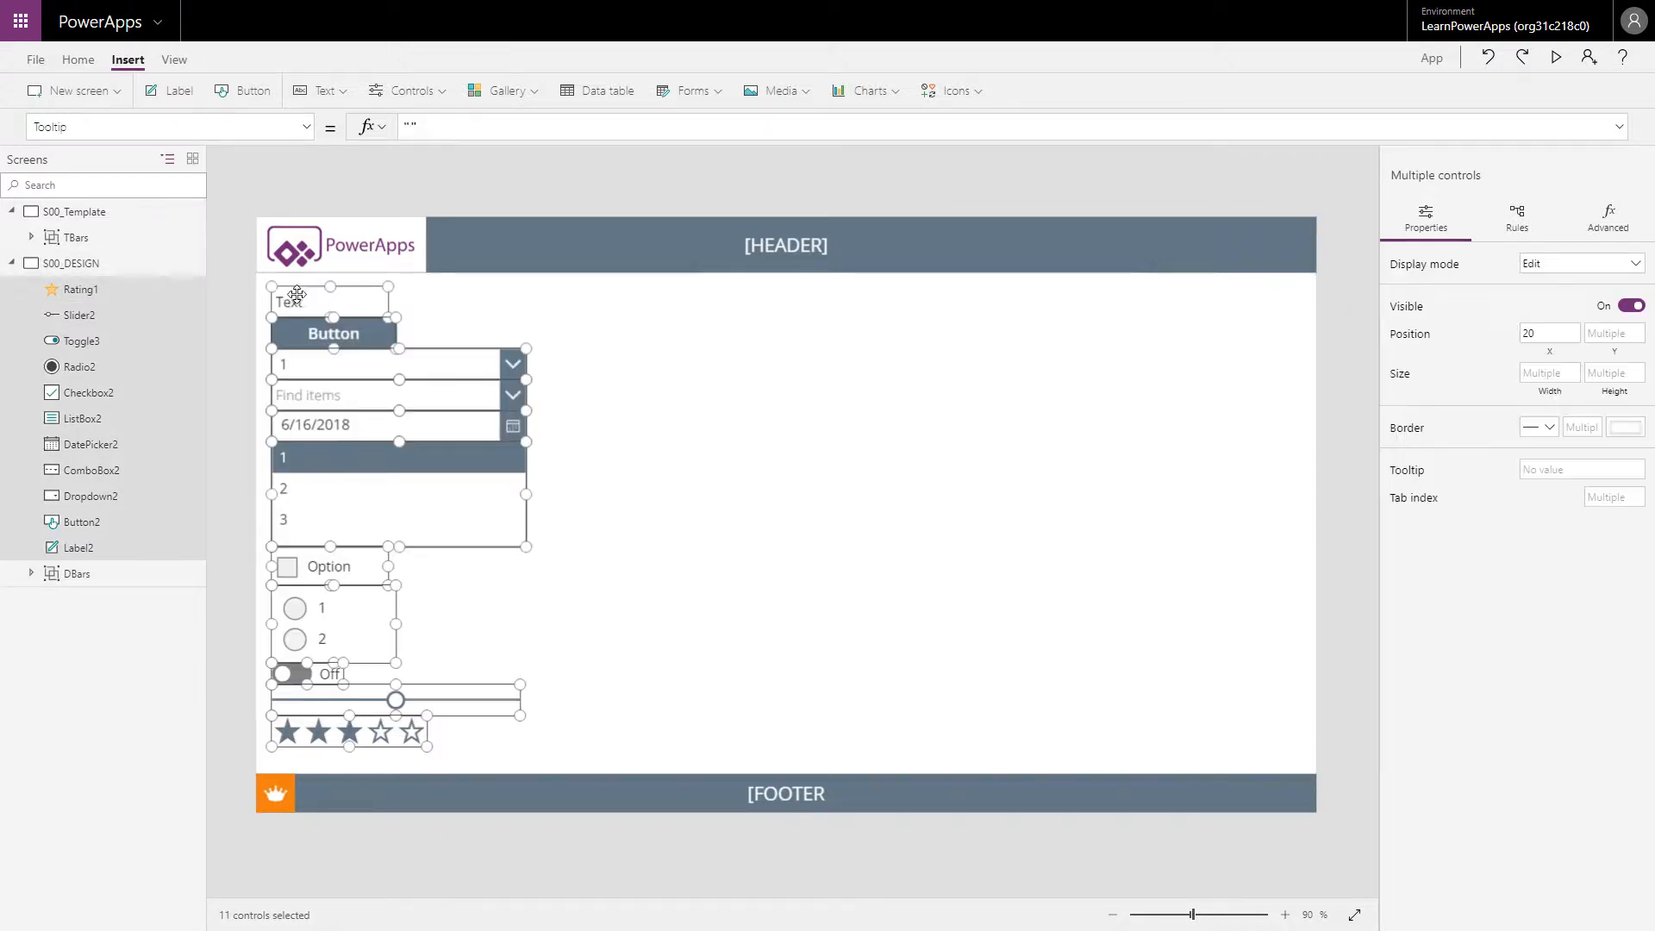
{"action": "left_click", "coordinate": [461, 309]}
Add a second label beside the first text label at about X 112, Y 90, about 236 wide, with font size 9.
{"action": "left_click", "coordinate": [175, 89]}
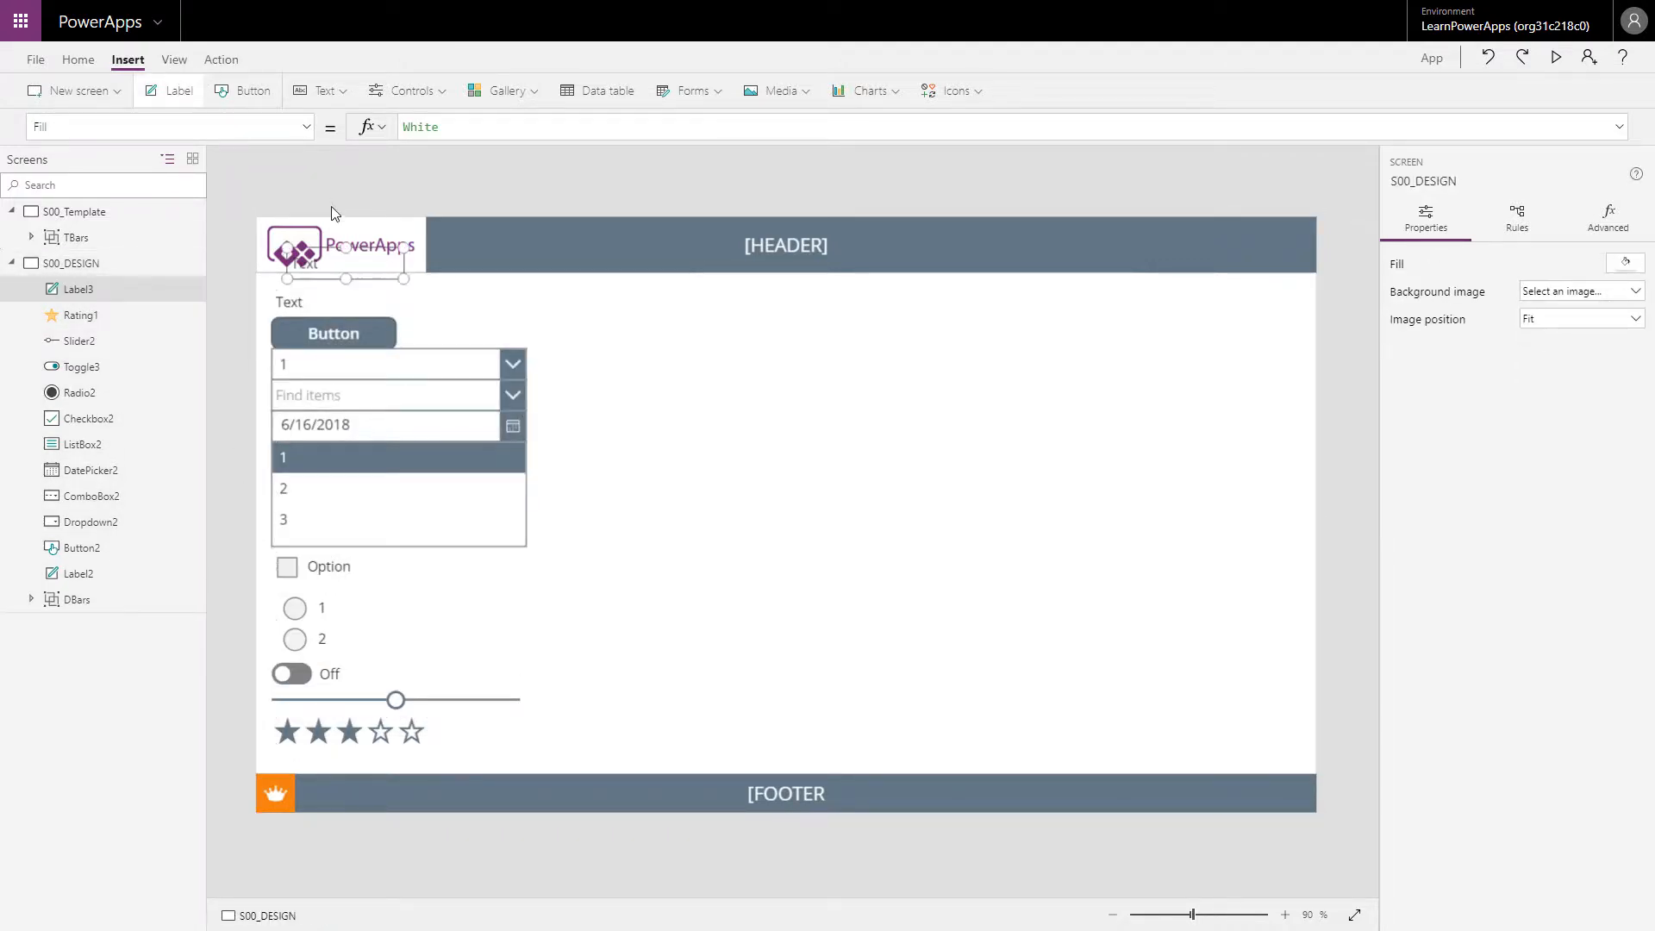
{"action": "left_click_drag", "start_coordinate": [330, 278], "coordinate": [534, 327]}
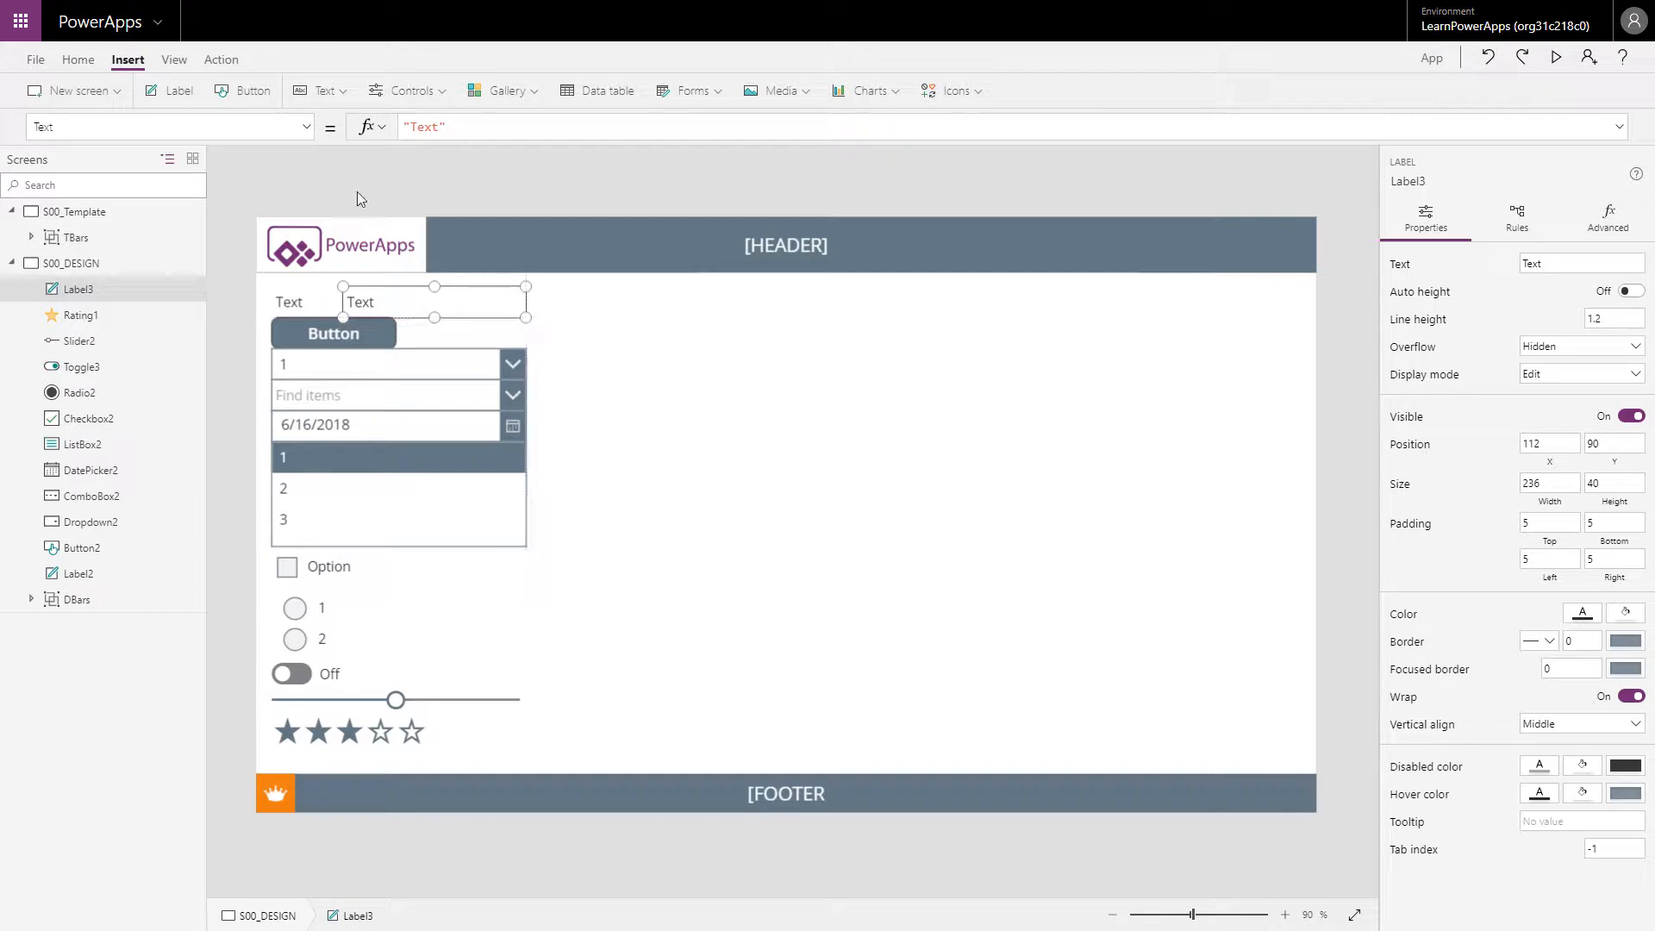
{"action": "left_click", "coordinate": [79, 60]}
{"action": "left_click", "coordinate": [420, 105]}
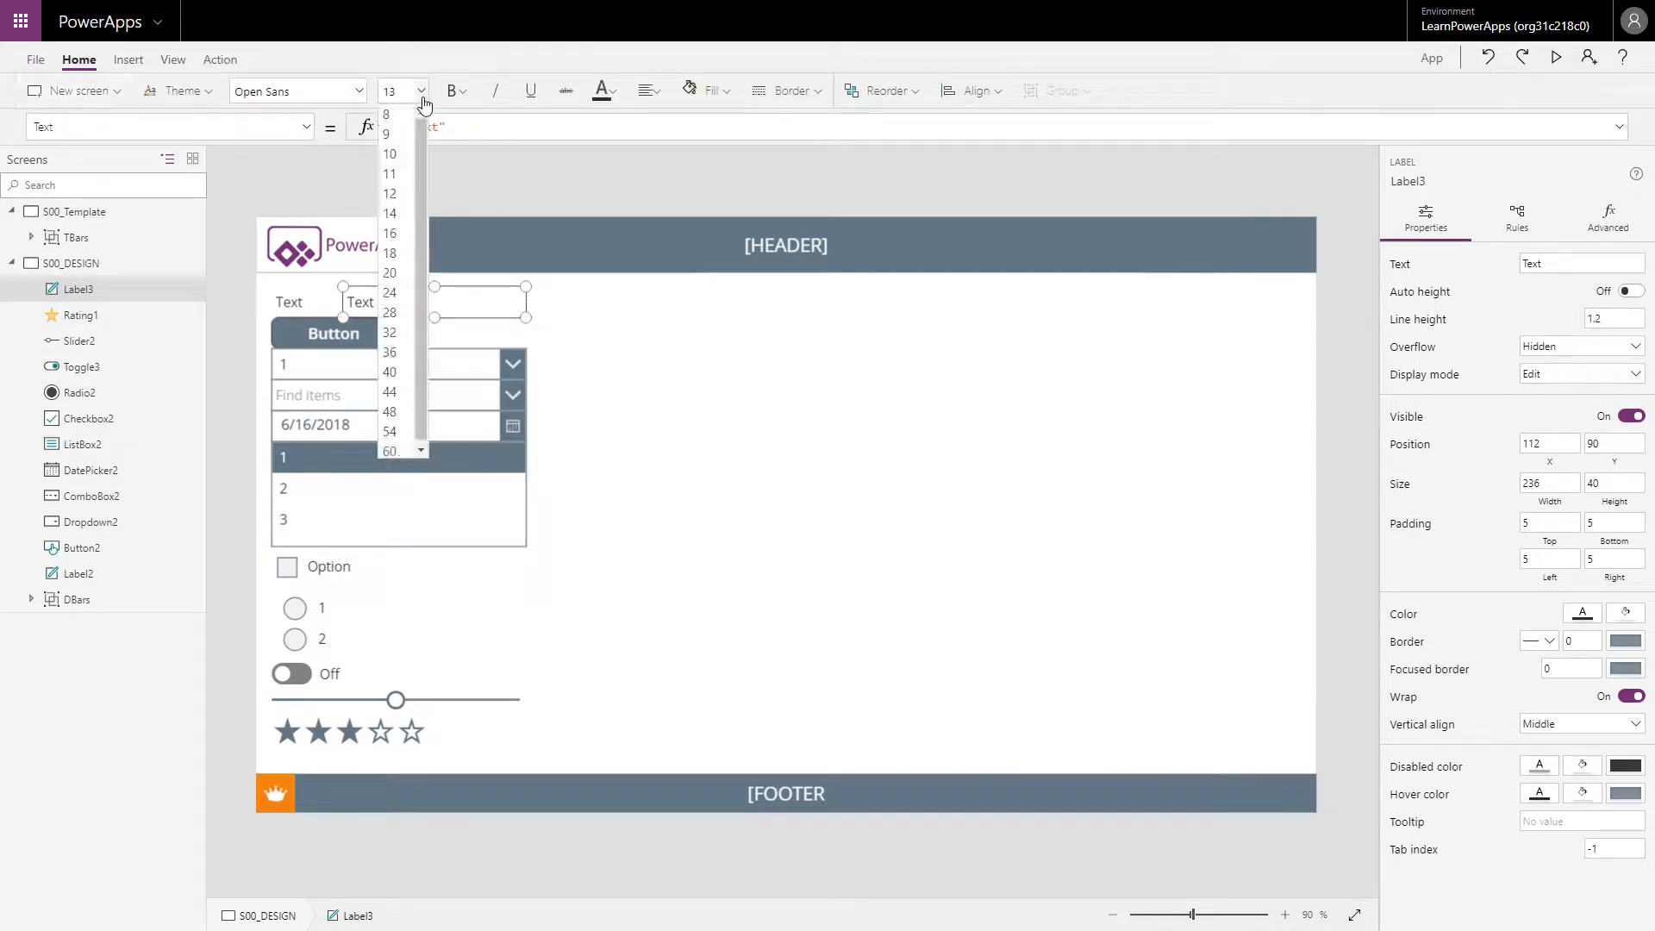
{"action": "left_click", "coordinate": [399, 138]}
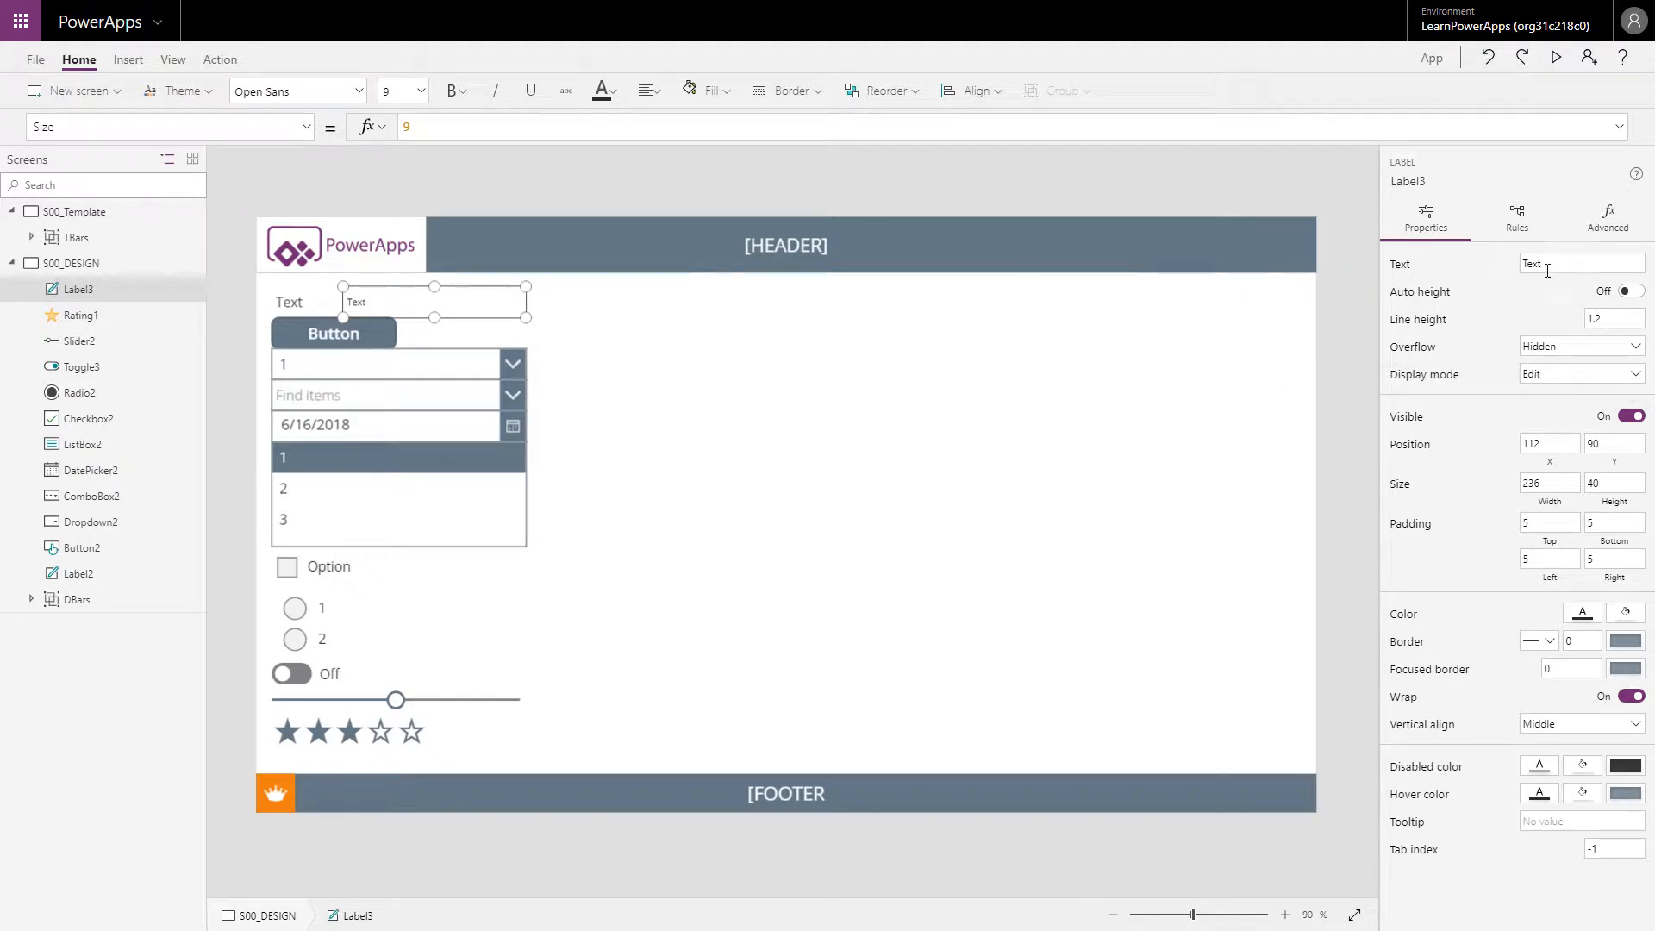
Set the new small label's text to "Font, Size, Fontweight".
{"action": "left_click_drag", "start_coordinate": [1547, 263], "coordinate": [1504, 268]}
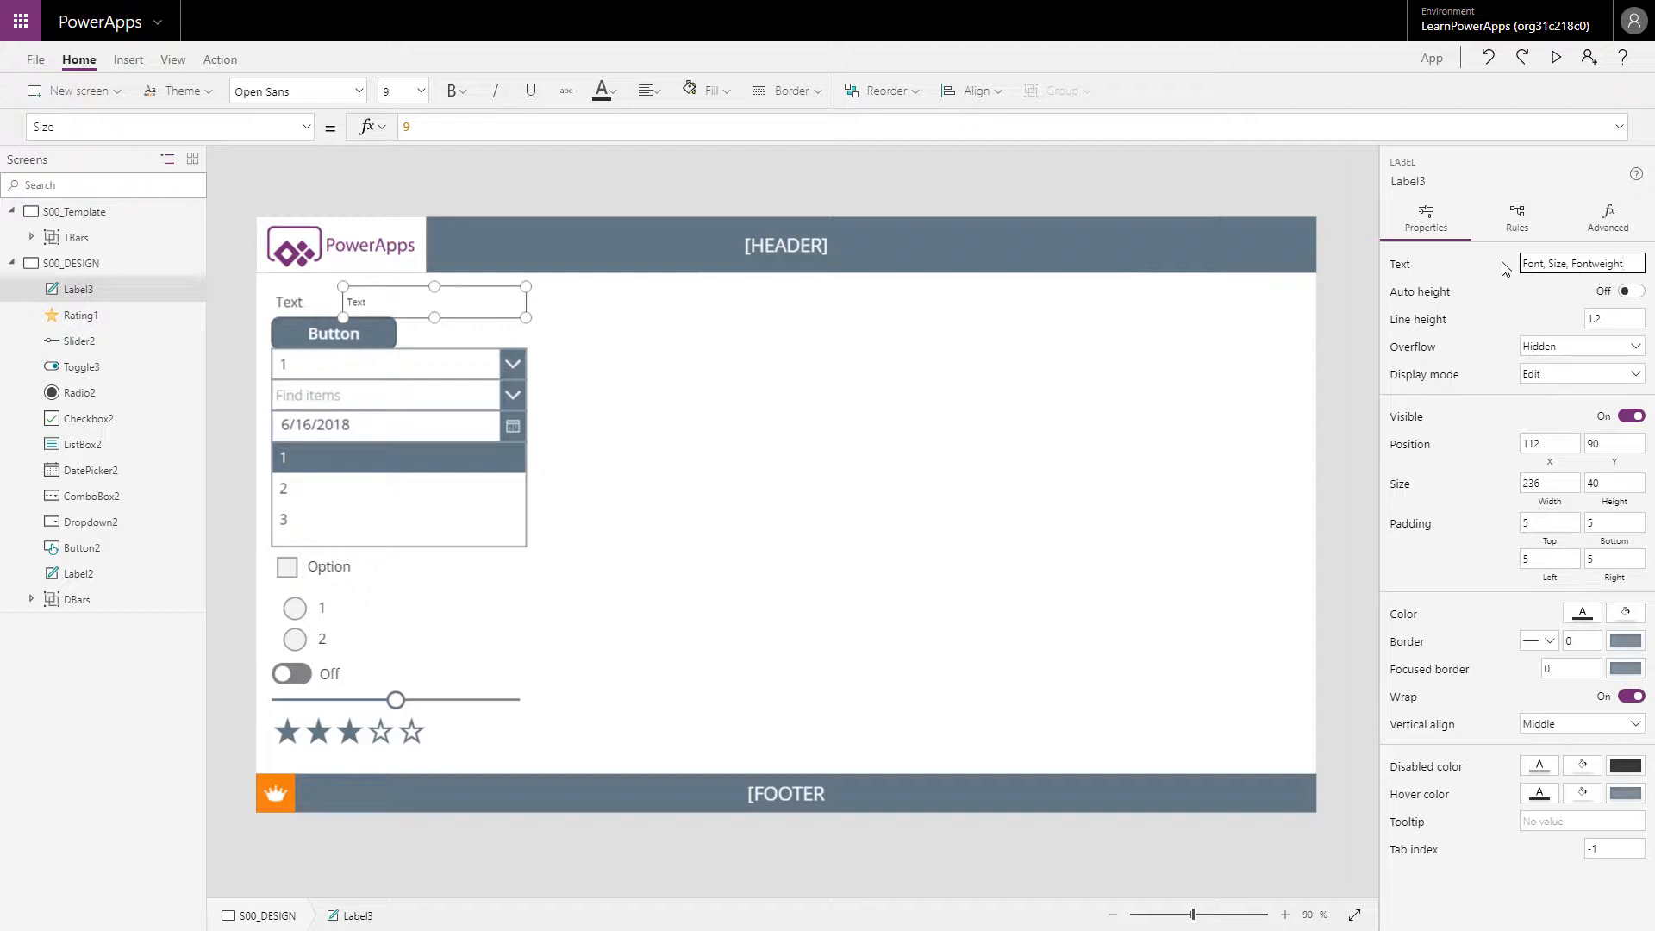
{"action": "left_click", "coordinate": [495, 339]}
{"action": "left_click", "coordinate": [390, 305]}
Narrow the first label to about 92 wide so it ends where the small description label begins.
{"action": "left_click", "coordinate": [292, 301]}
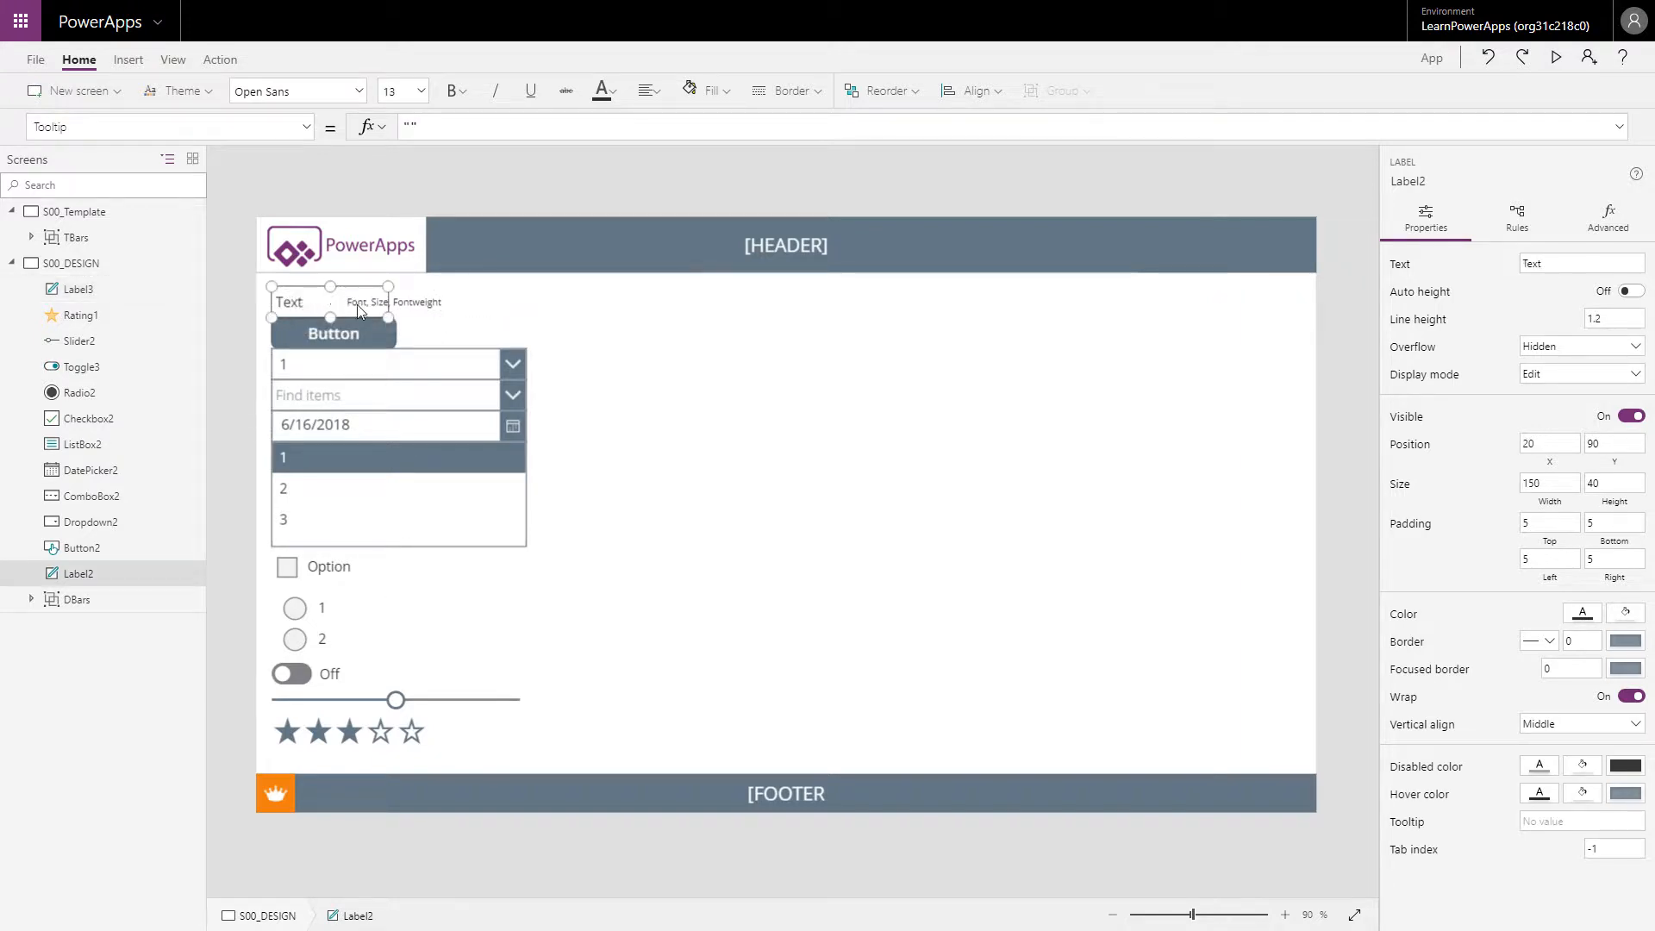
{"action": "left_click", "coordinate": [392, 308]}
{"action": "left_click", "coordinate": [307, 307]}
{"action": "left_click", "coordinate": [408, 312]}
{"action": "left_click", "coordinate": [384, 312]}
{"action": "left_click_drag", "start_coordinate": [385, 316], "coordinate": [346, 313]}
Set the narrowed label's text to "Font".
{"action": "left_click", "coordinate": [1544, 267]}
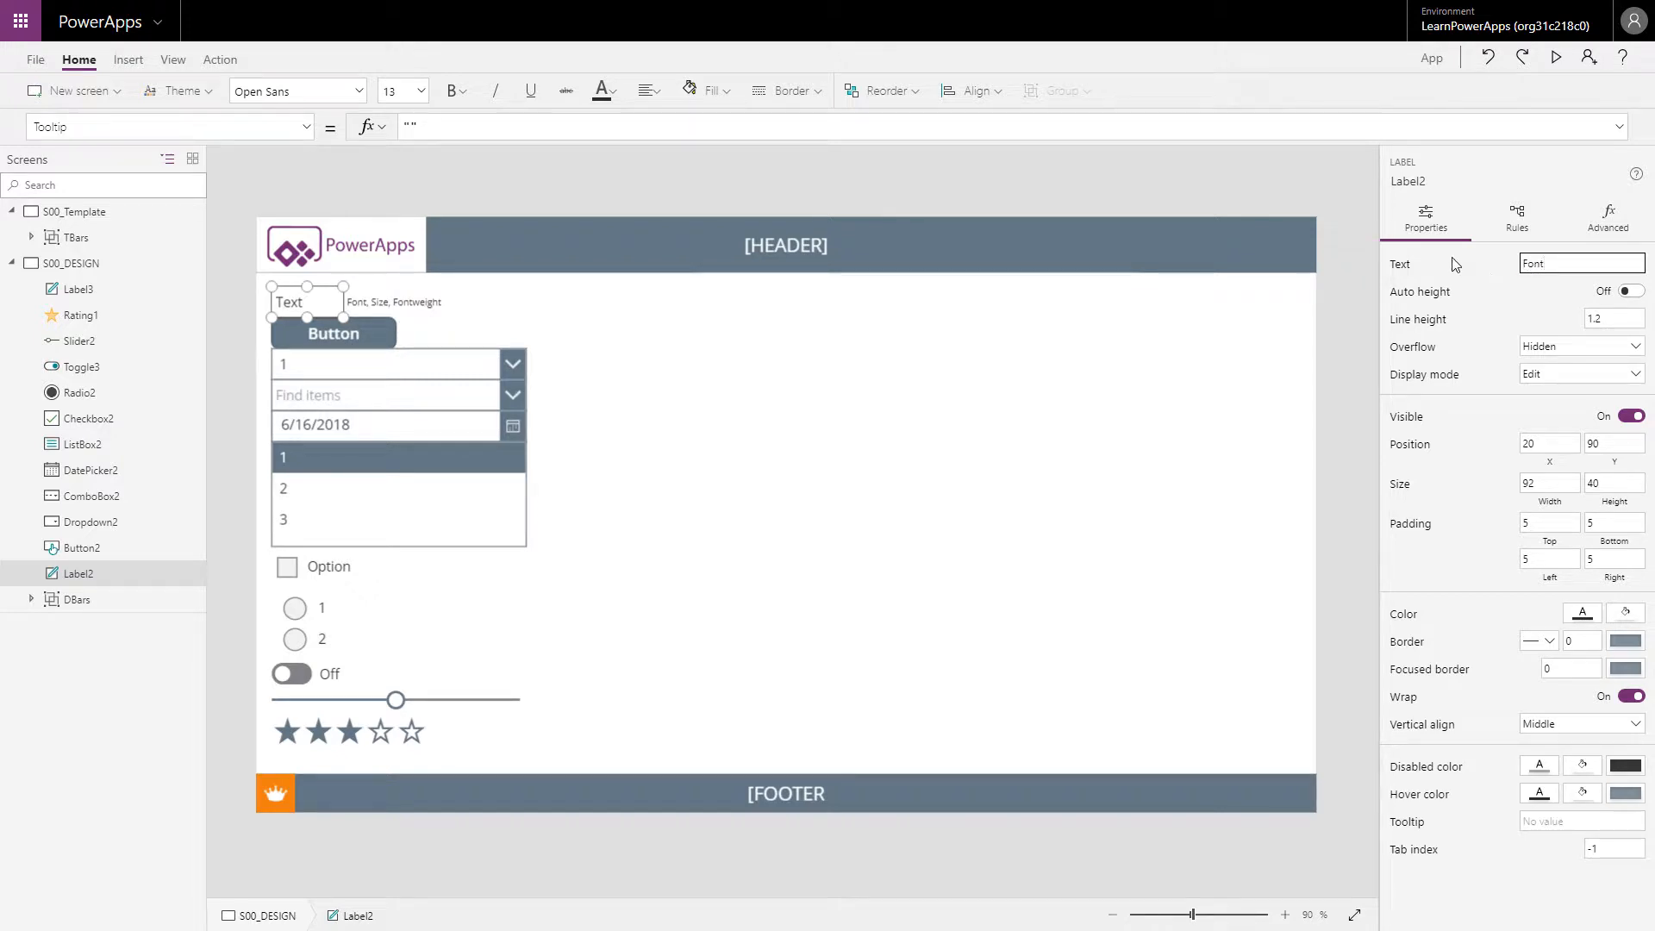
{"action": "type", "text": "Font"}
{"action": "left_click", "coordinate": [820, 373]}
{"action": "left_click", "coordinate": [324, 307]}
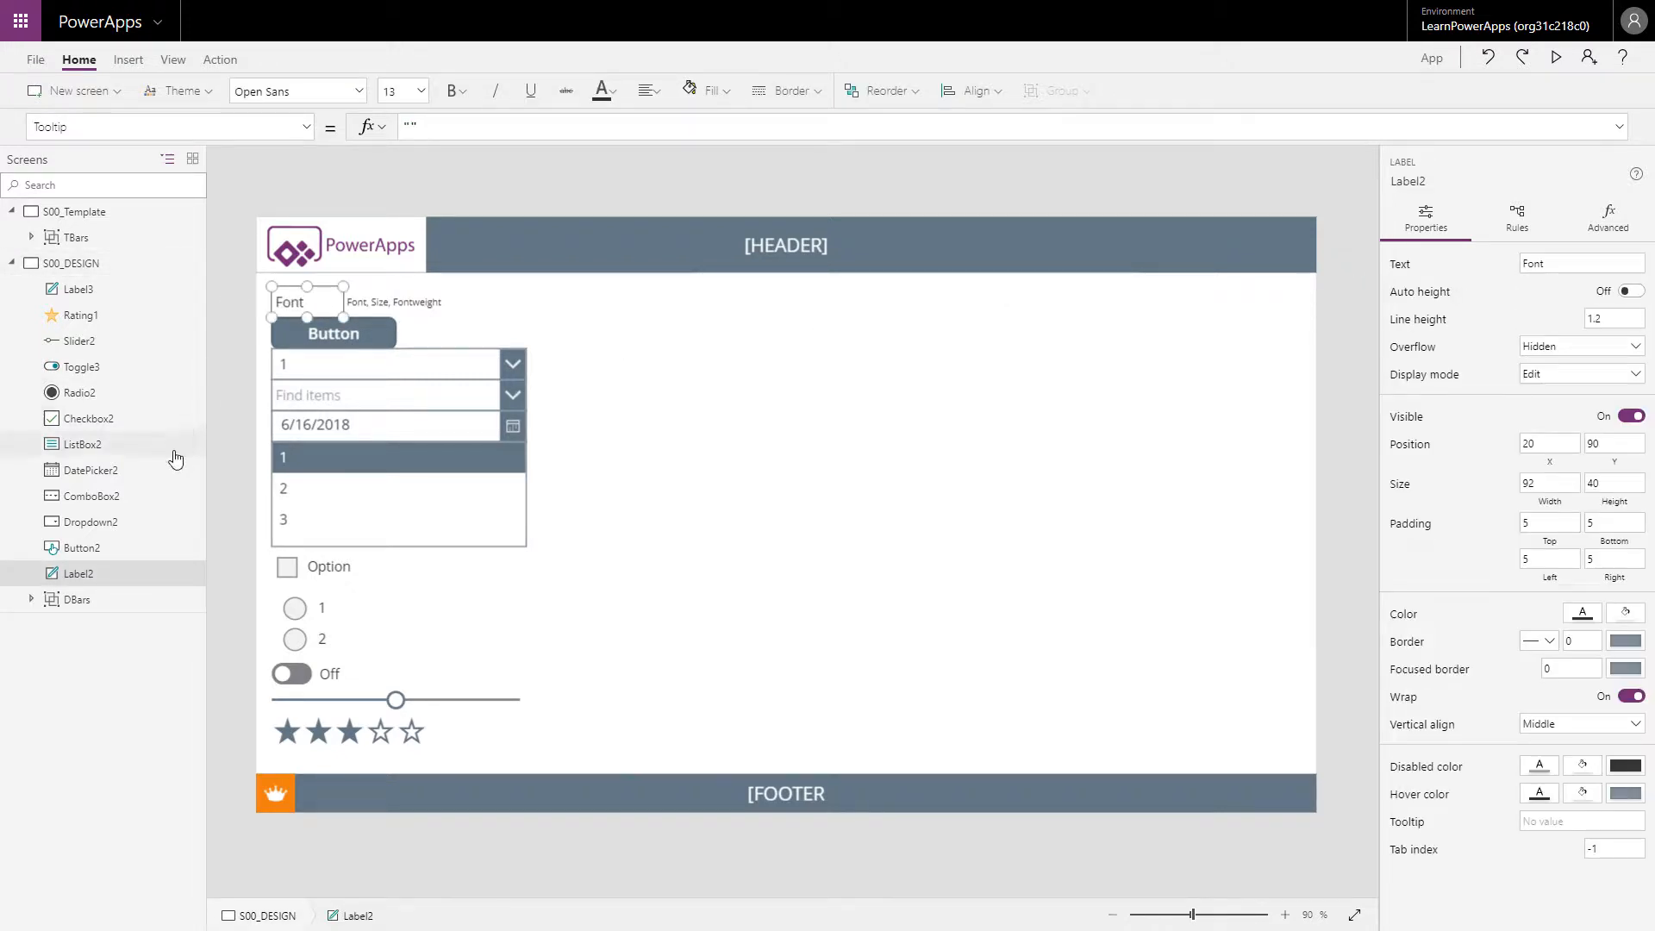
Rename the Font label as DFont and the button as DButton.
{"action": "left_click", "coordinate": [189, 577]}
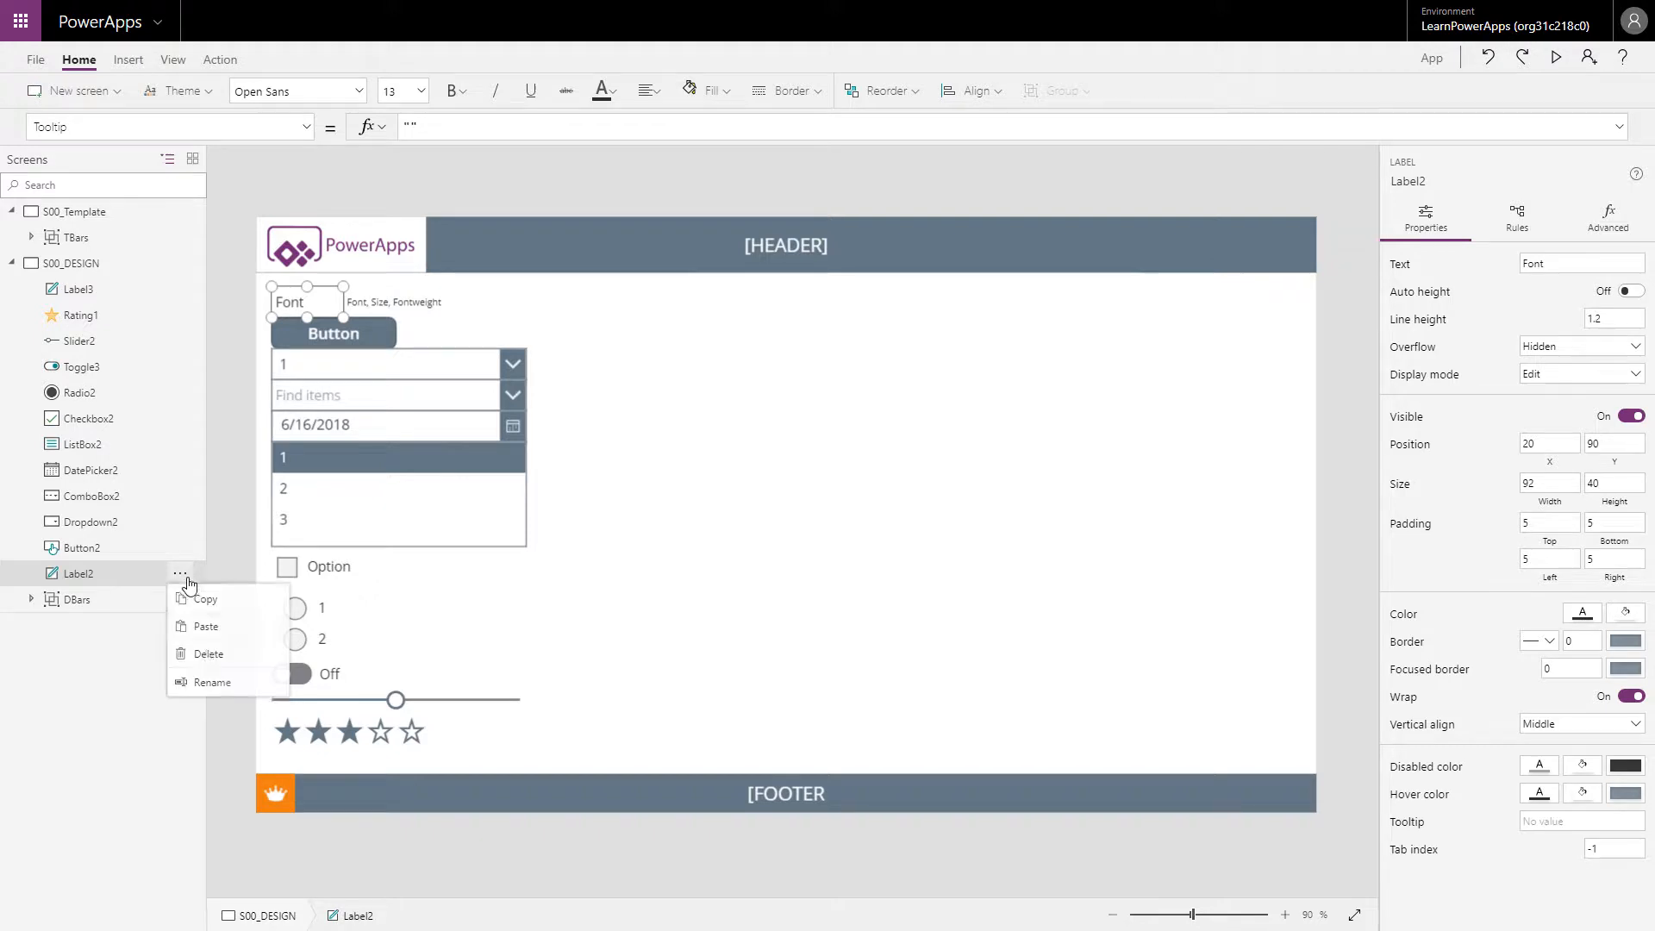
{"action": "left_click", "coordinate": [211, 685]}
{"action": "type", "text": "DFo"}
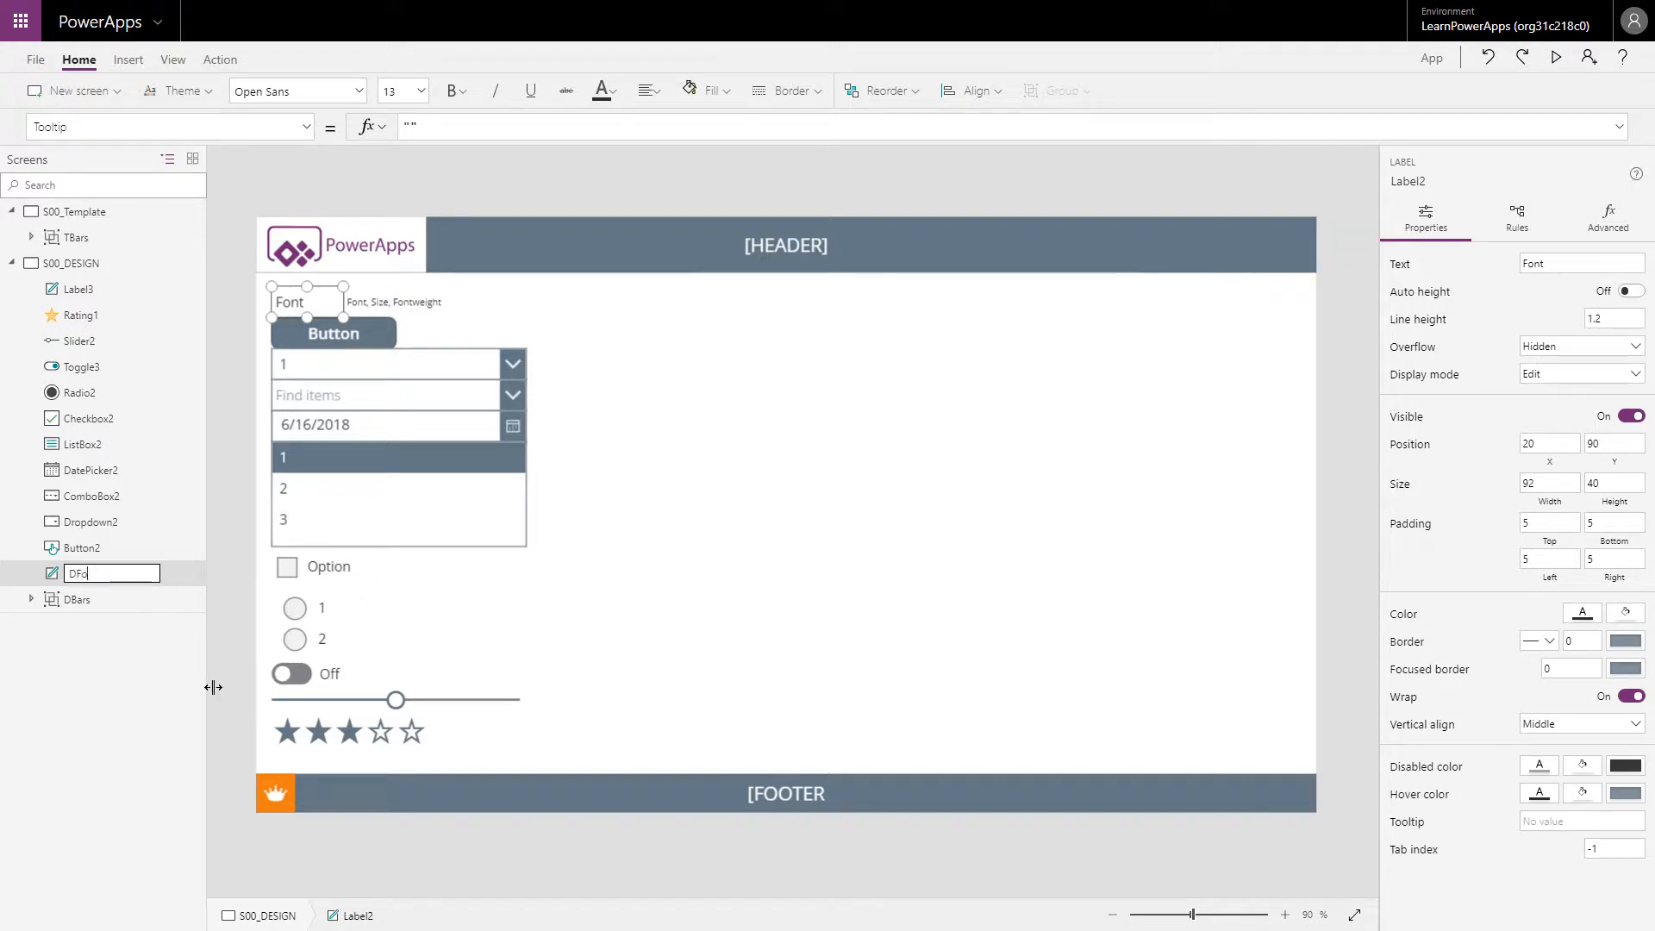
{"action": "type", "text": "nt"}
{"action": "left_click", "coordinate": [136, 548]}
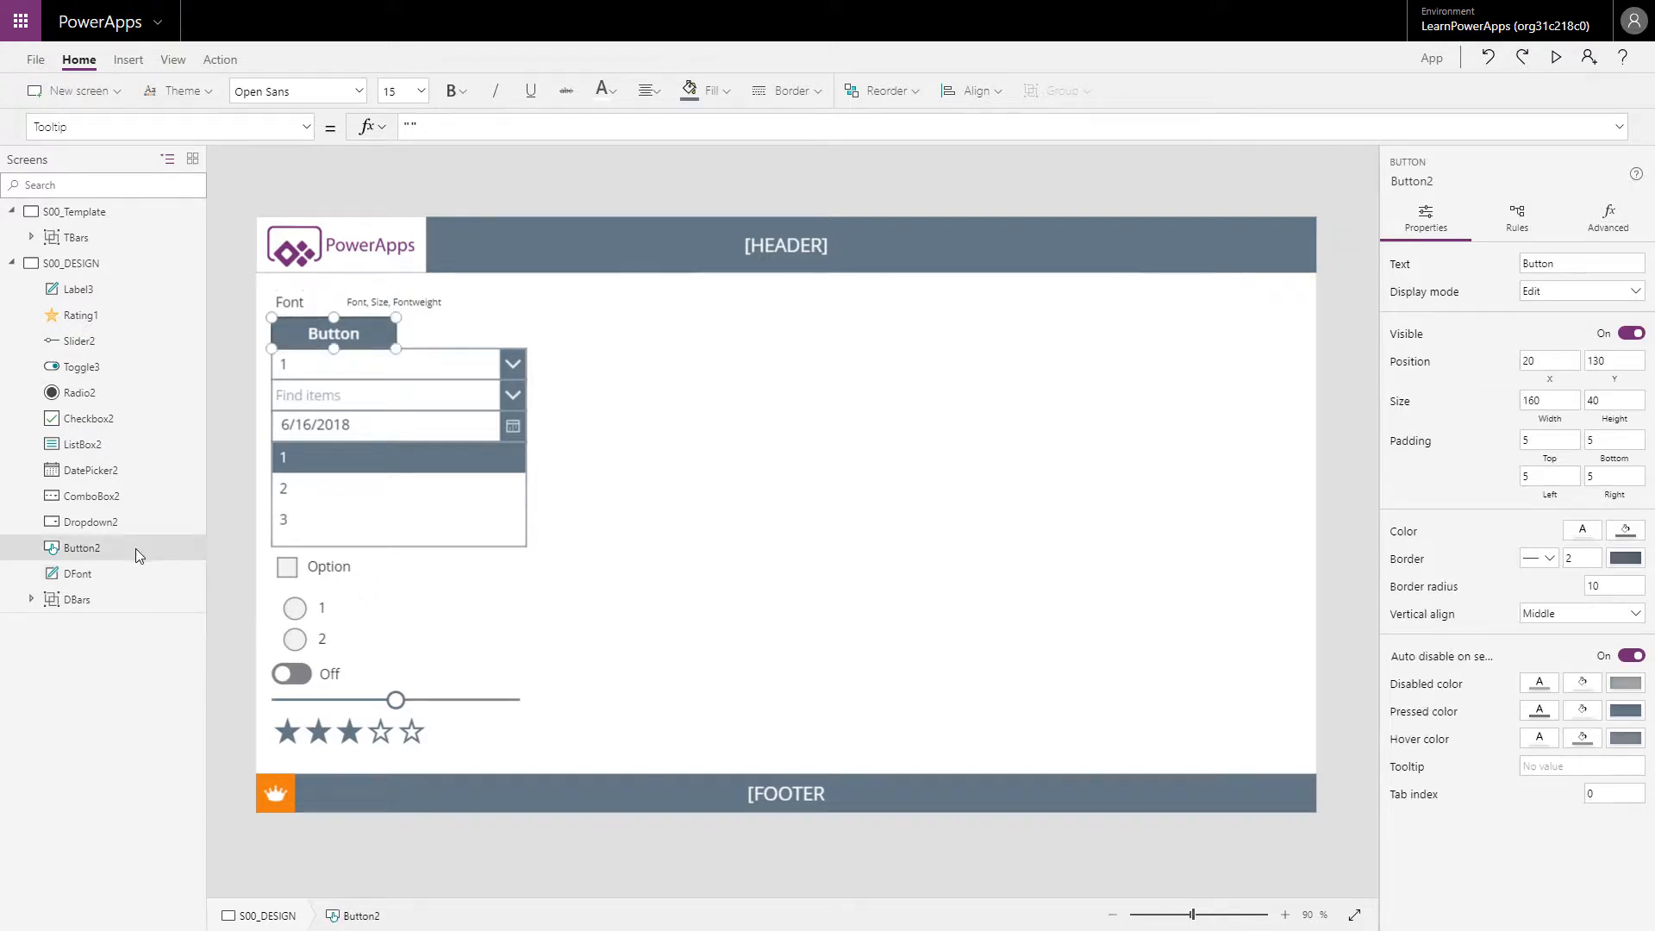
{"action": "right_click", "coordinate": [137, 548]}
{"action": "left_click", "coordinate": [178, 646]}
{"action": "type", "text": "D"}
Rename the drop down as DDropdown and the combo box as DComboBox.
{"action": "right_click", "coordinate": [124, 521]}
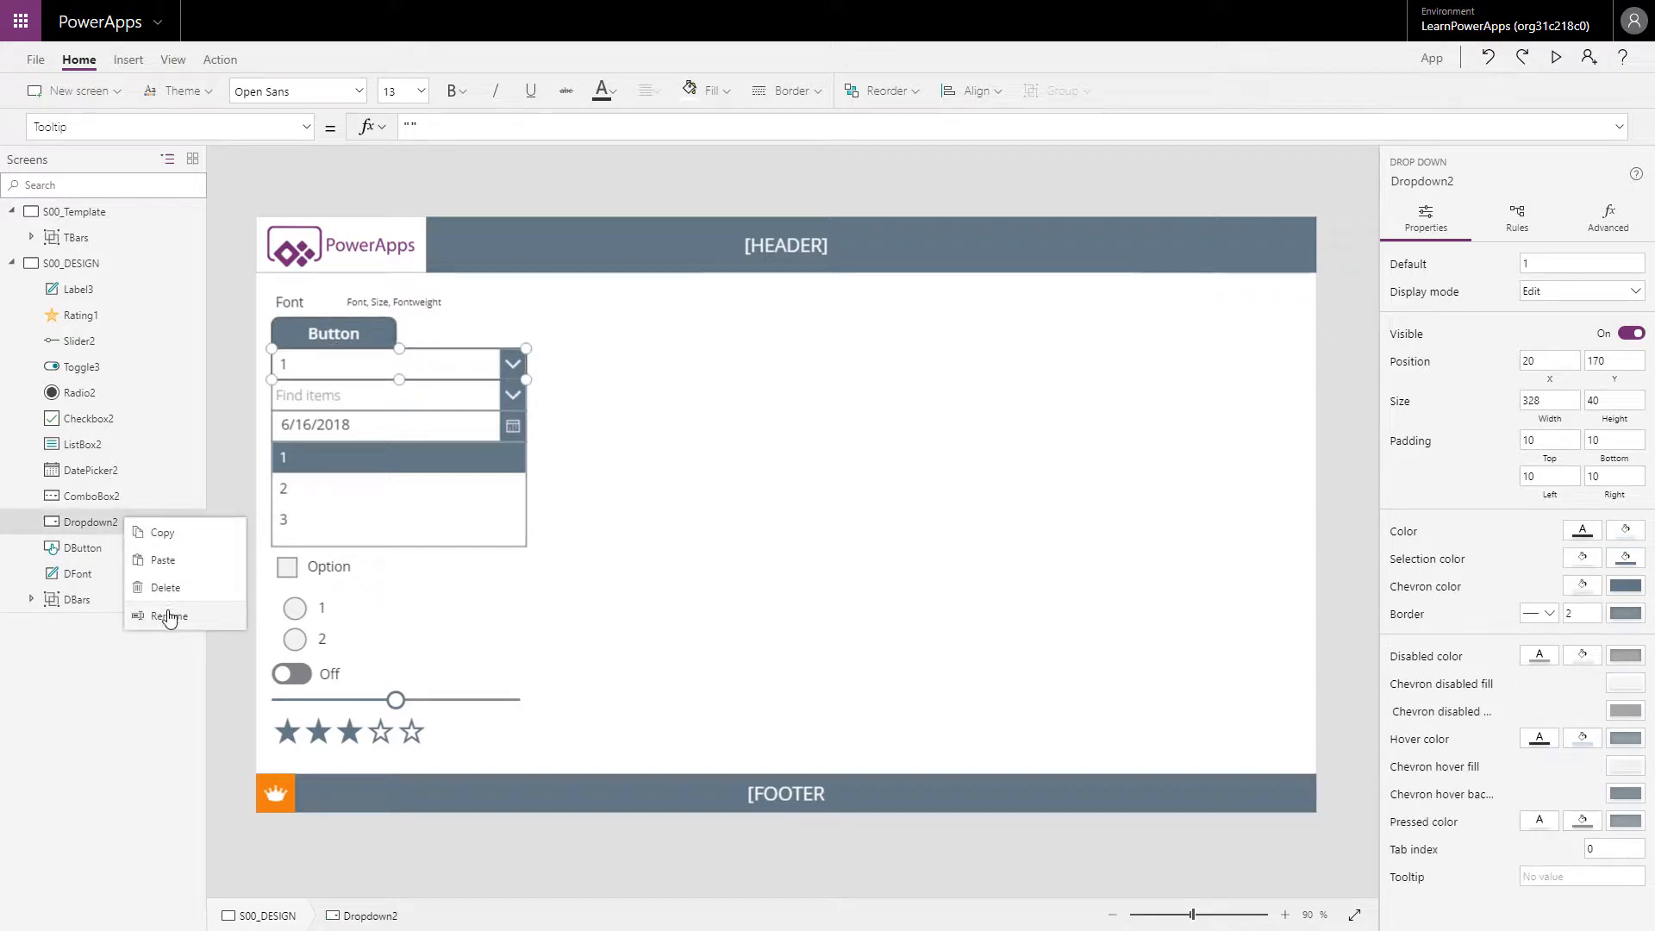
{"action": "left_click", "coordinate": [169, 617]}
{"action": "left_click", "coordinate": [137, 524]}
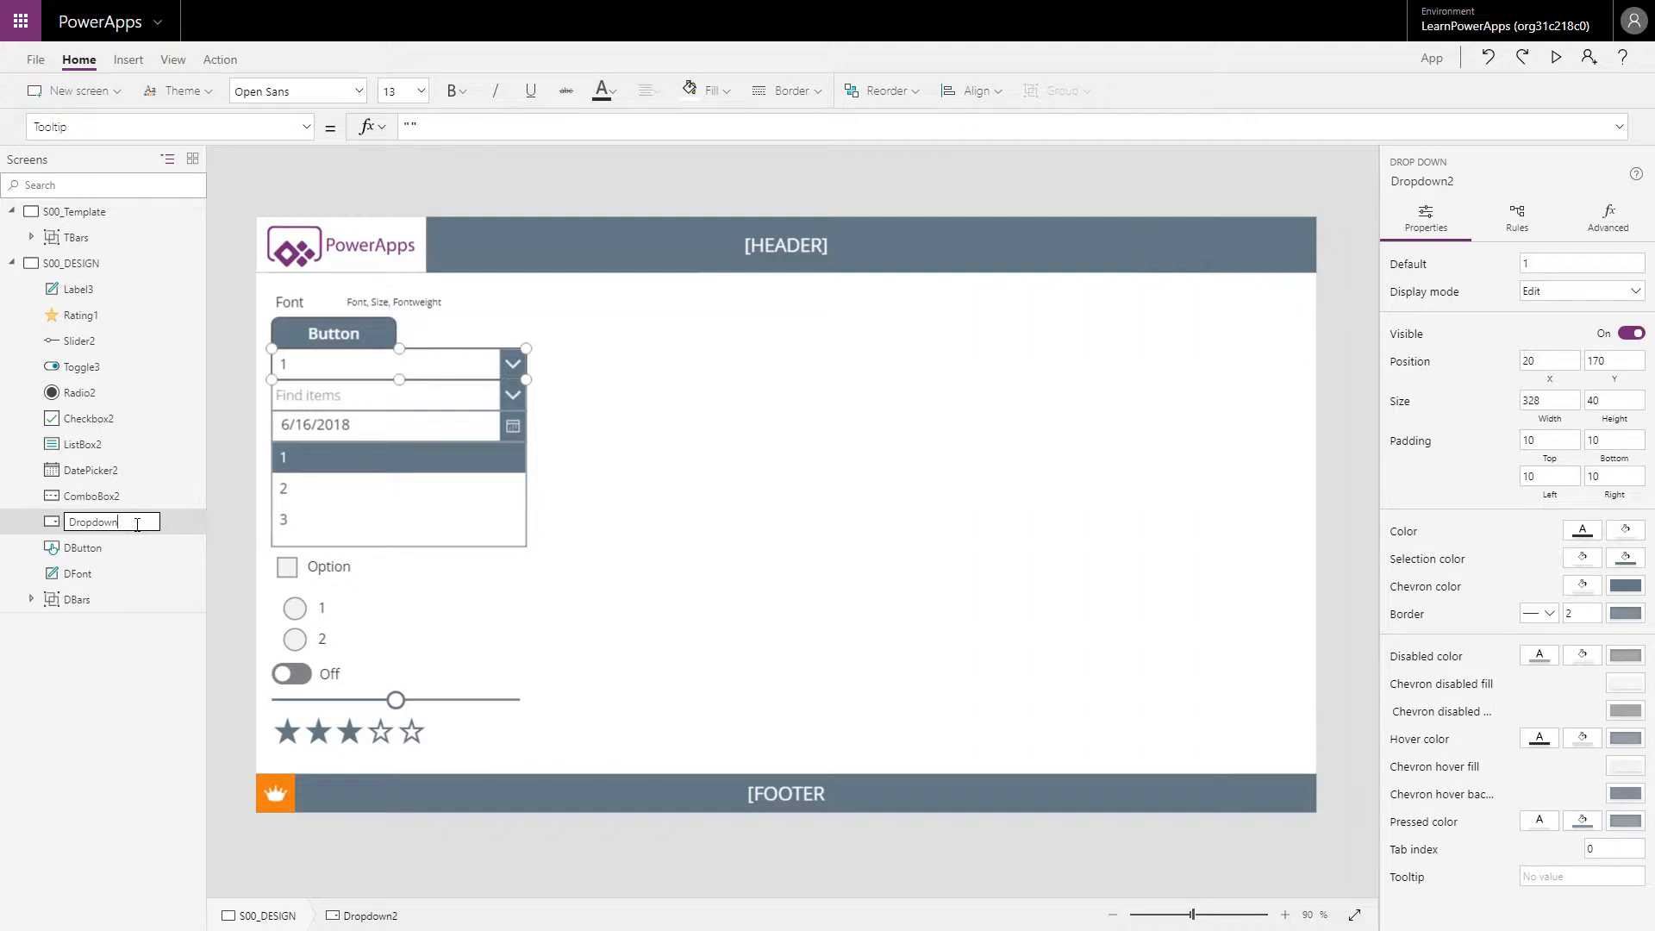
{"action": "key", "text": "Return"}
{"action": "right_click", "coordinate": [110, 497]}
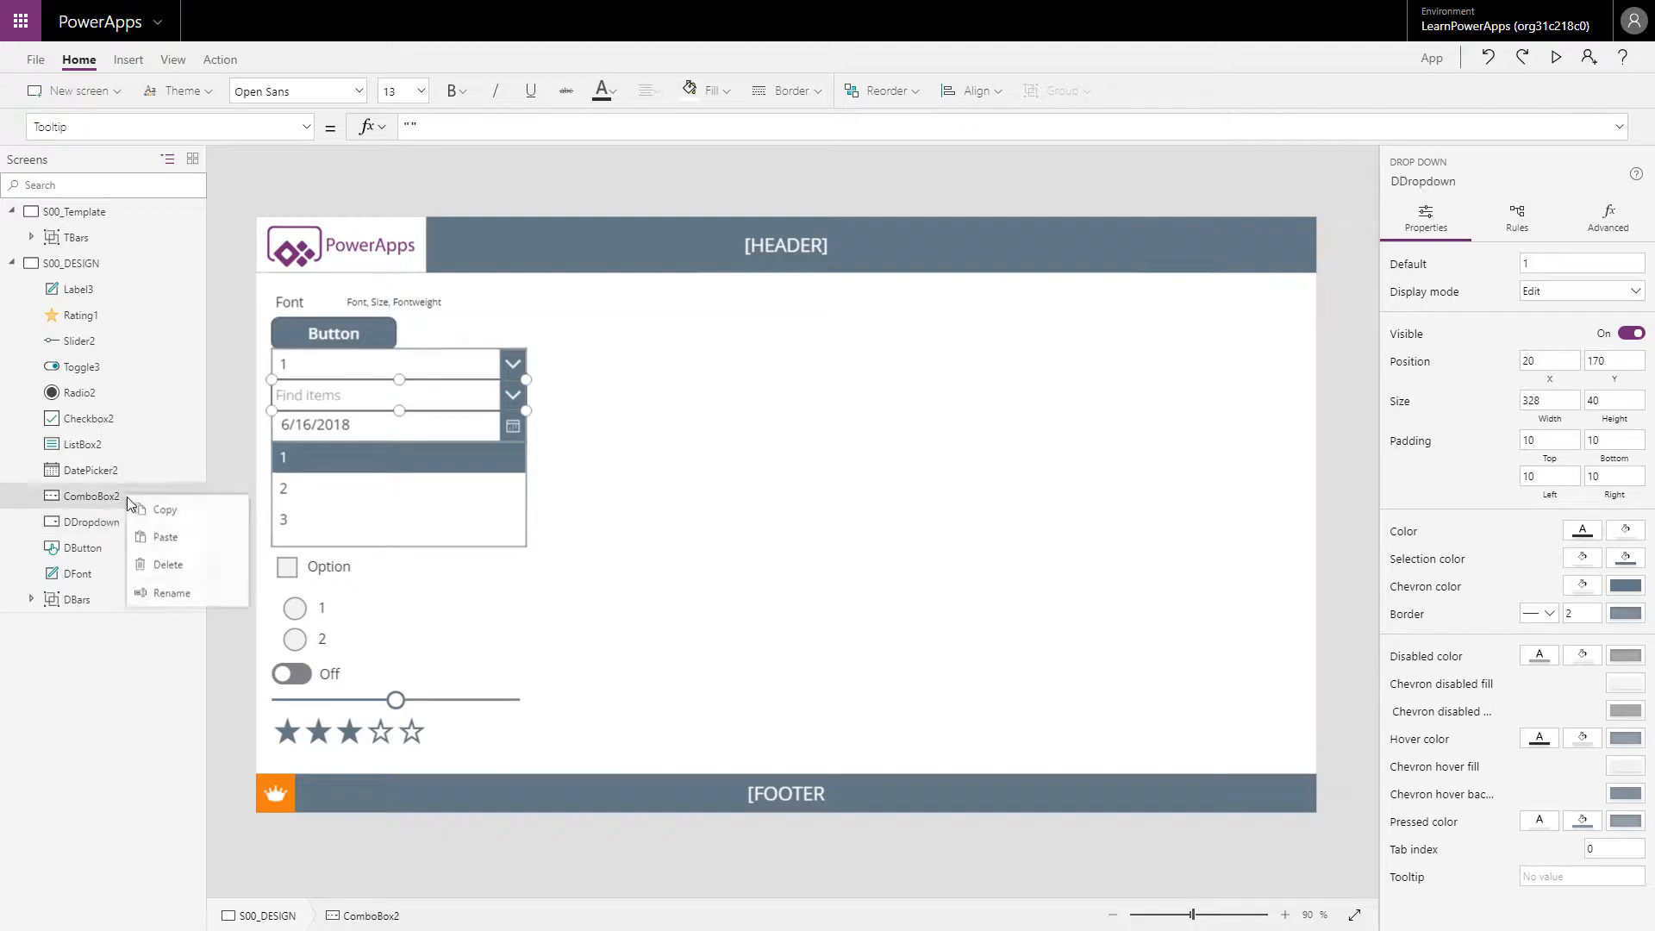
{"action": "left_click", "coordinate": [166, 591]}
{"action": "left_click", "coordinate": [137, 494]}
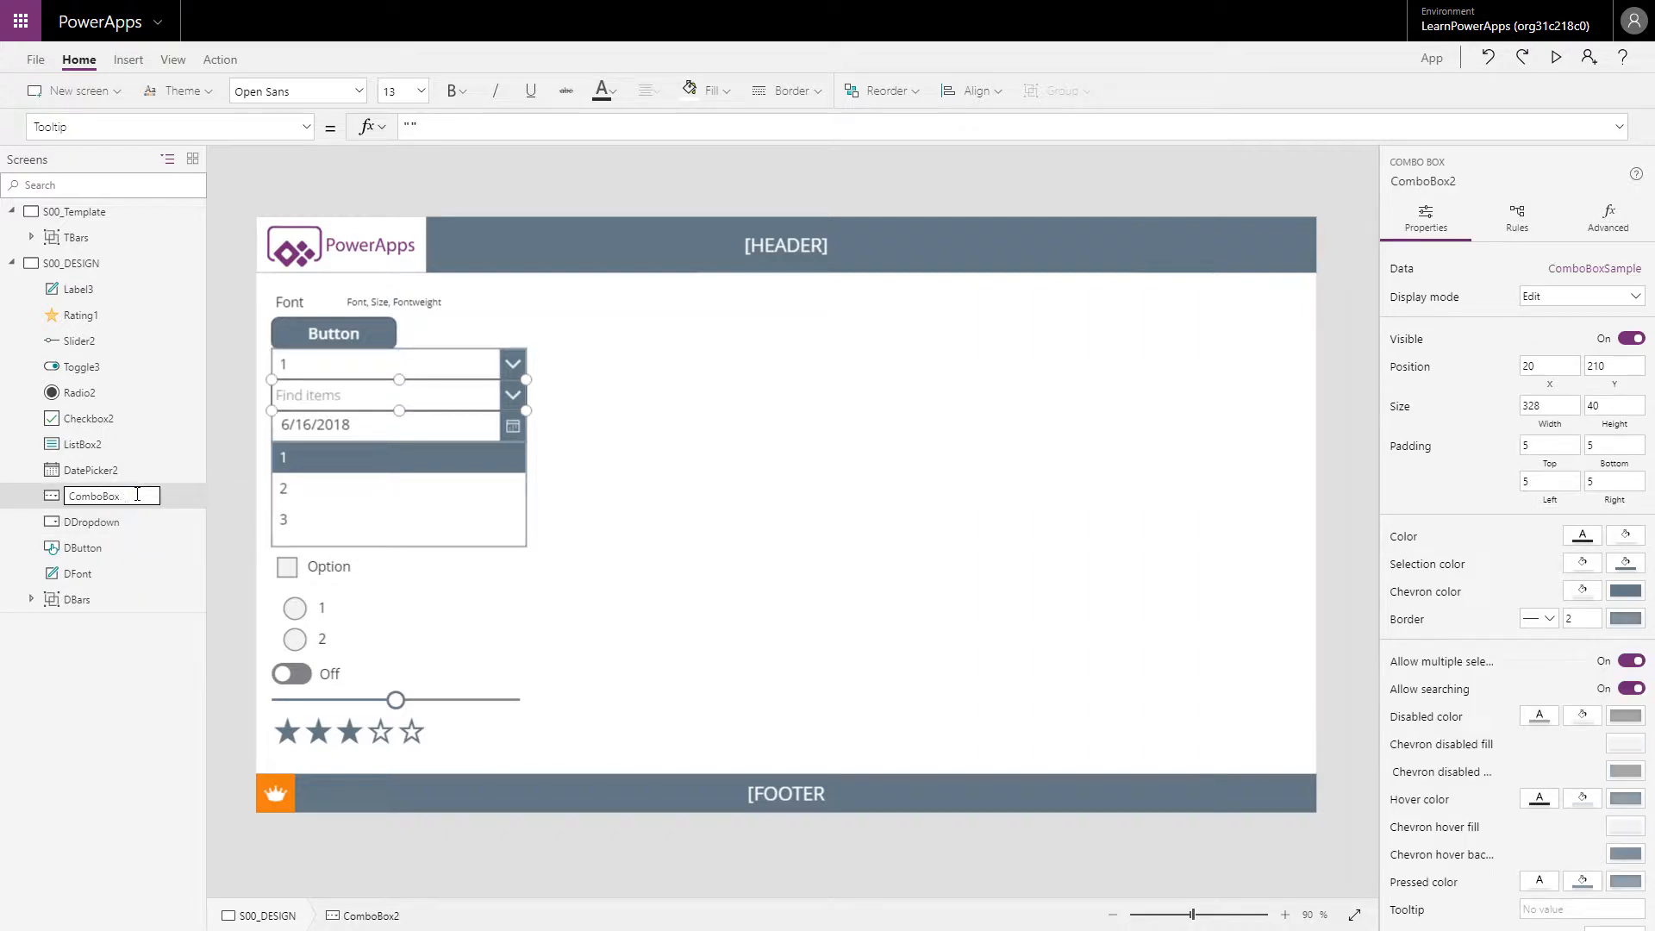
{"action": "key", "text": "Home"}
{"action": "type", "text": "D"}
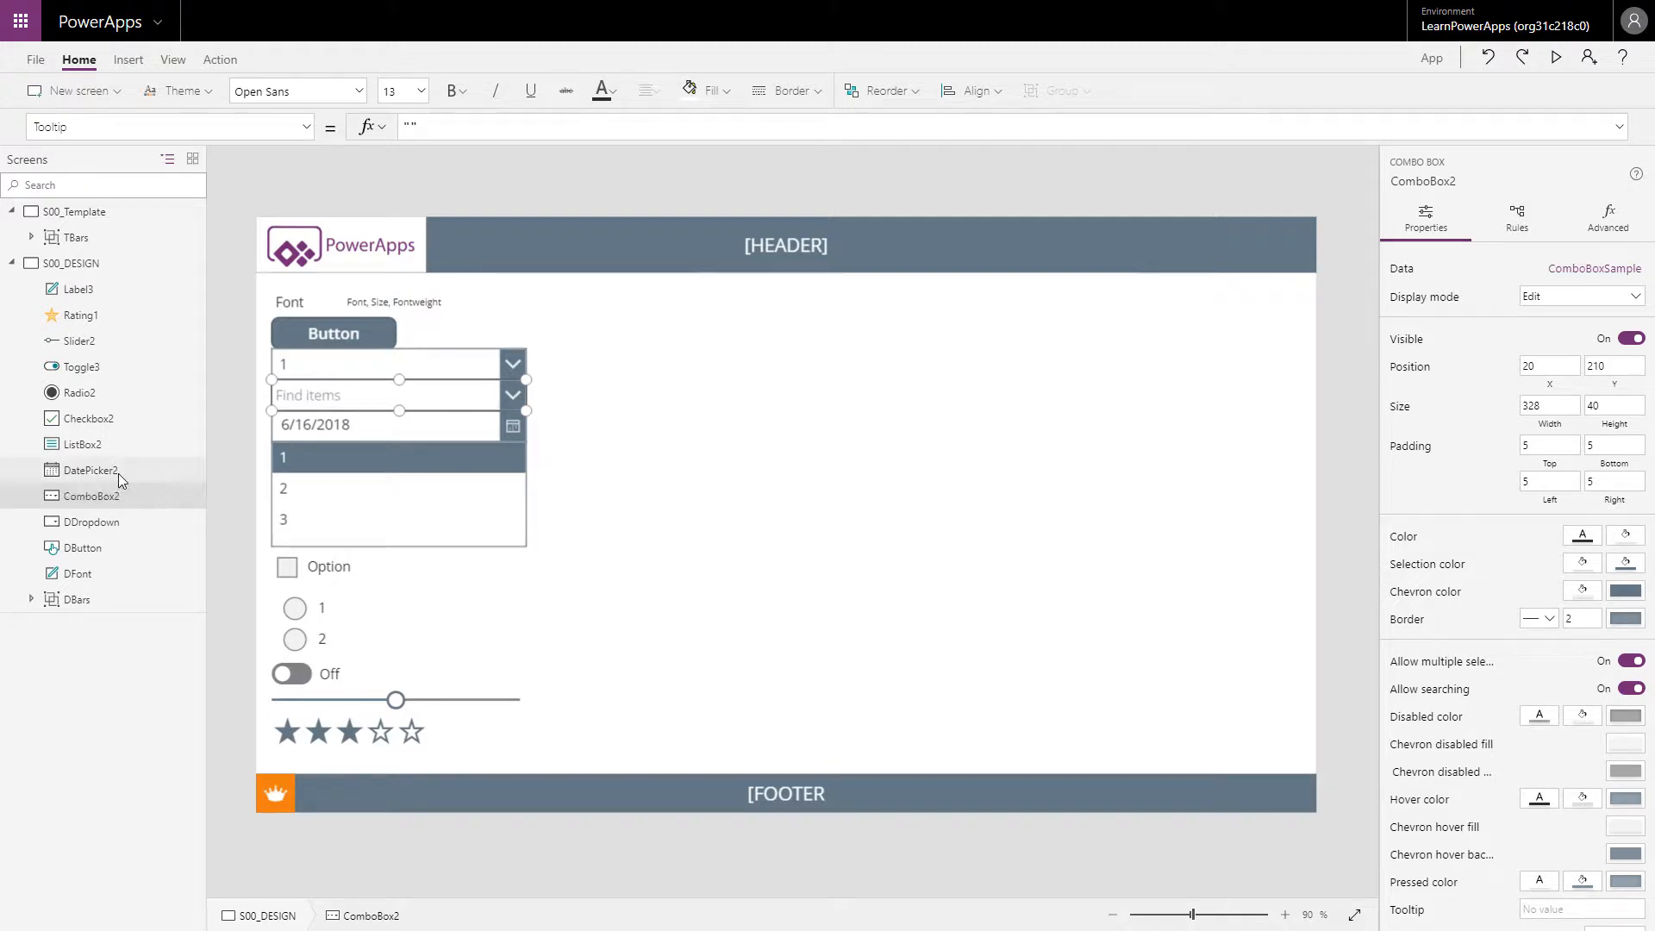
Rename the date picker as DDatePicker and the list box as DListBox.
{"action": "right_click", "coordinate": [118, 473]}
{"action": "left_click", "coordinate": [136, 569]}
{"action": "left_click", "coordinate": [126, 470]}
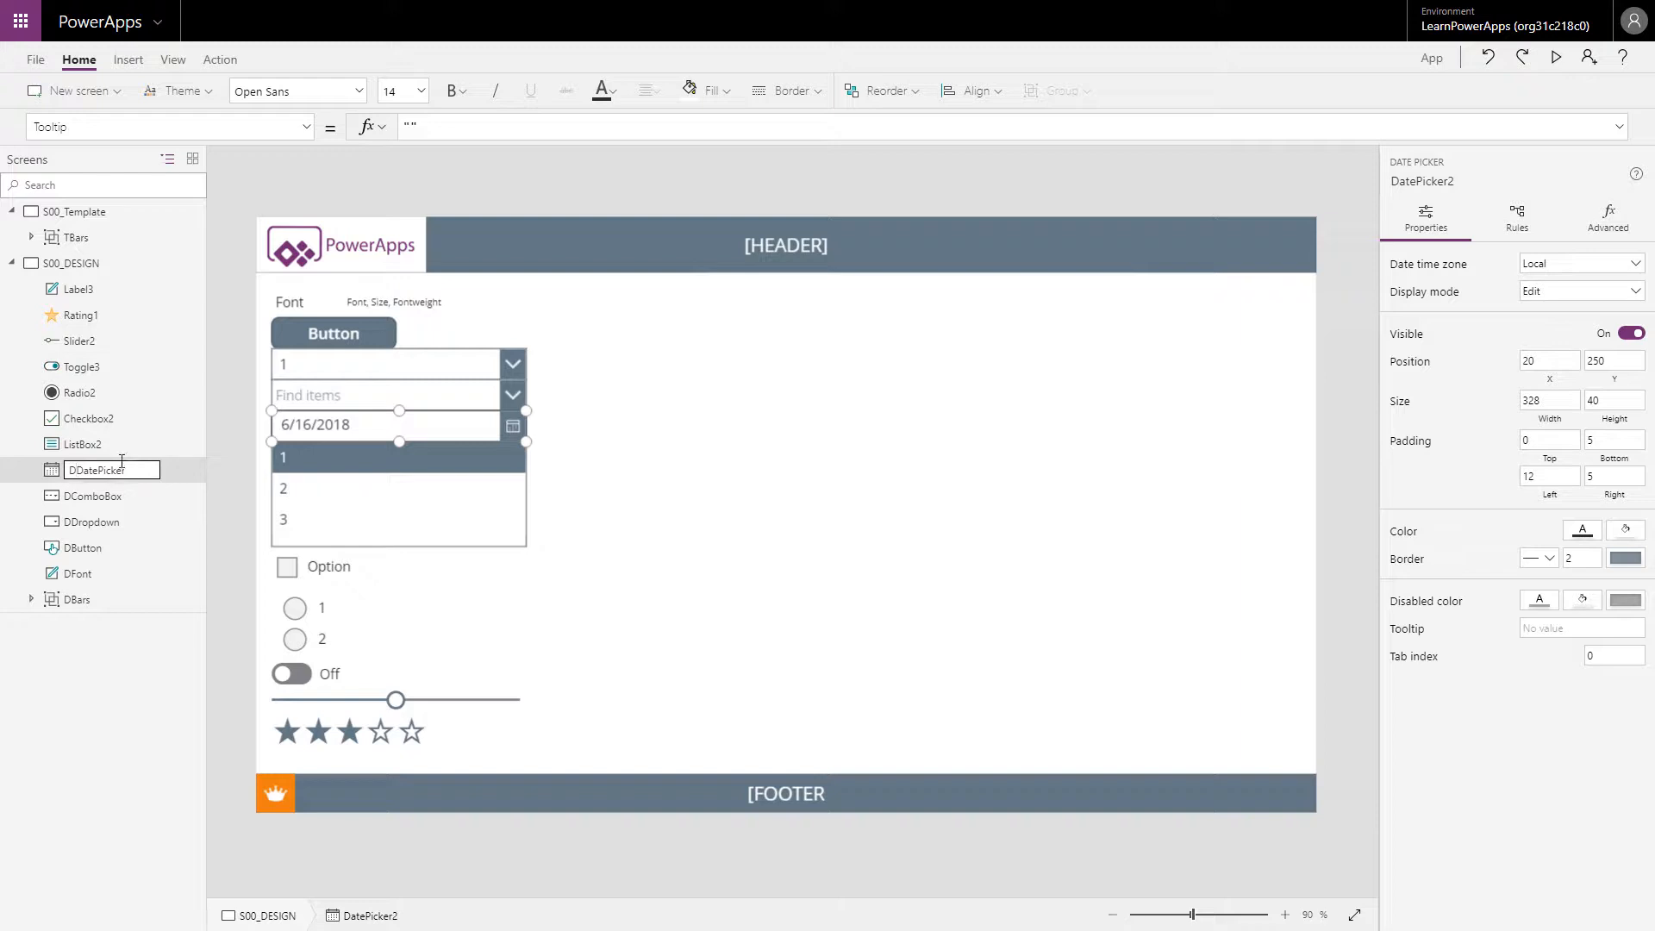
{"action": "right_click", "coordinate": [114, 451]}
{"action": "right_click", "coordinate": [107, 447]}
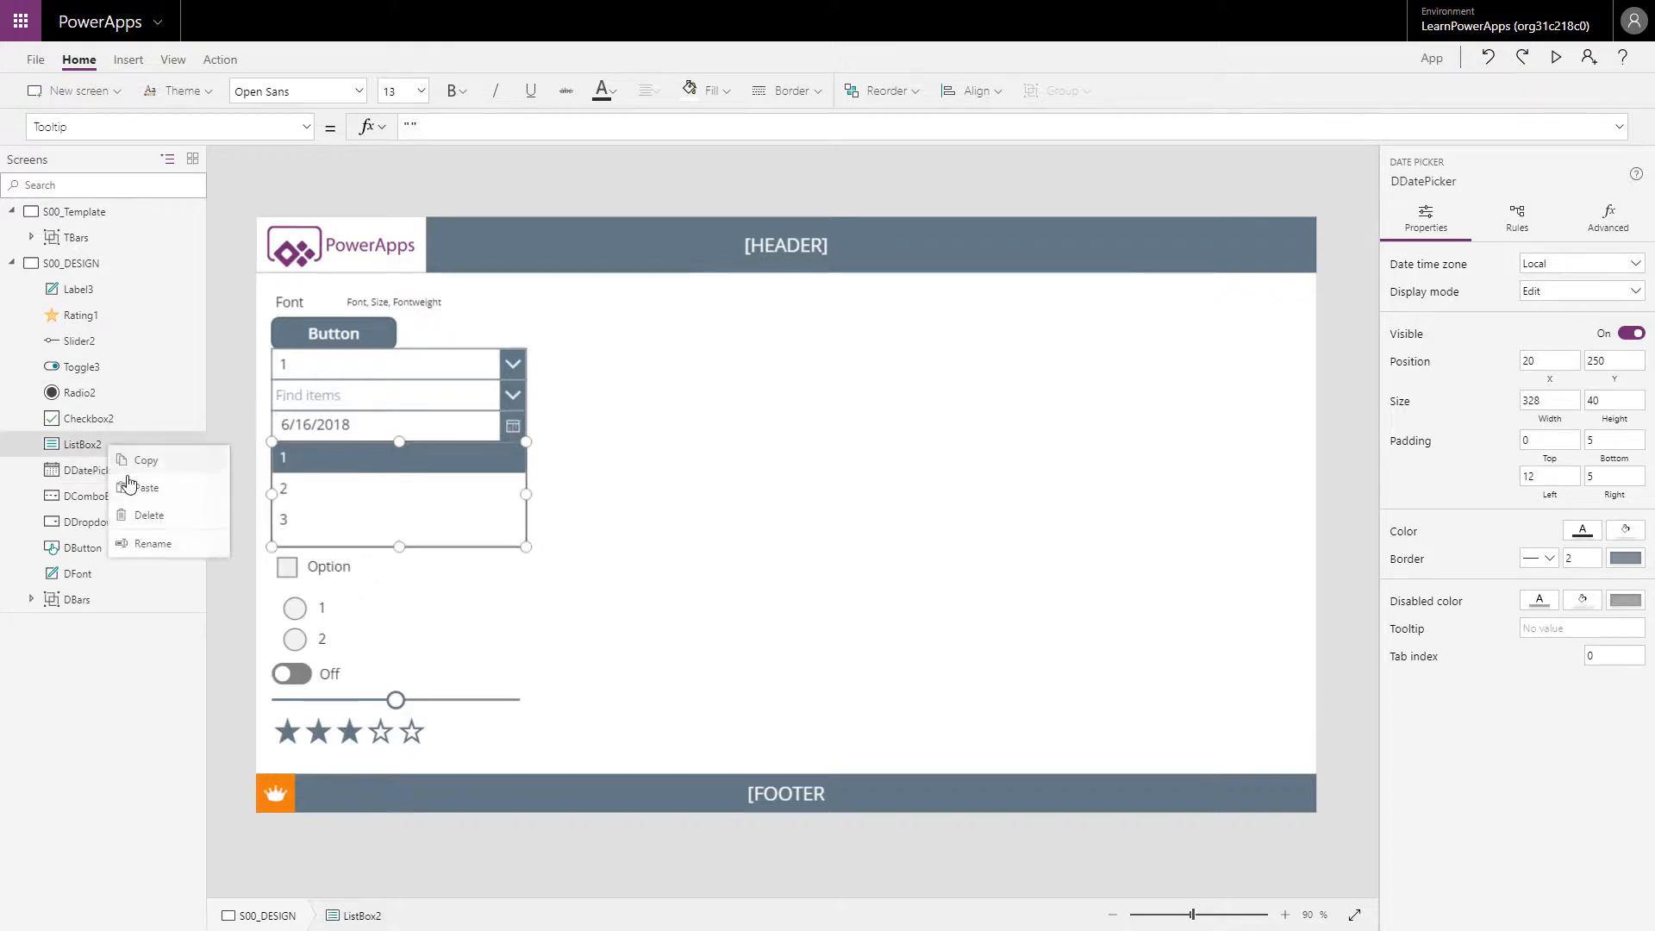
{"action": "left_click", "coordinate": [161, 546]}
{"action": "left_click", "coordinate": [134, 446]}
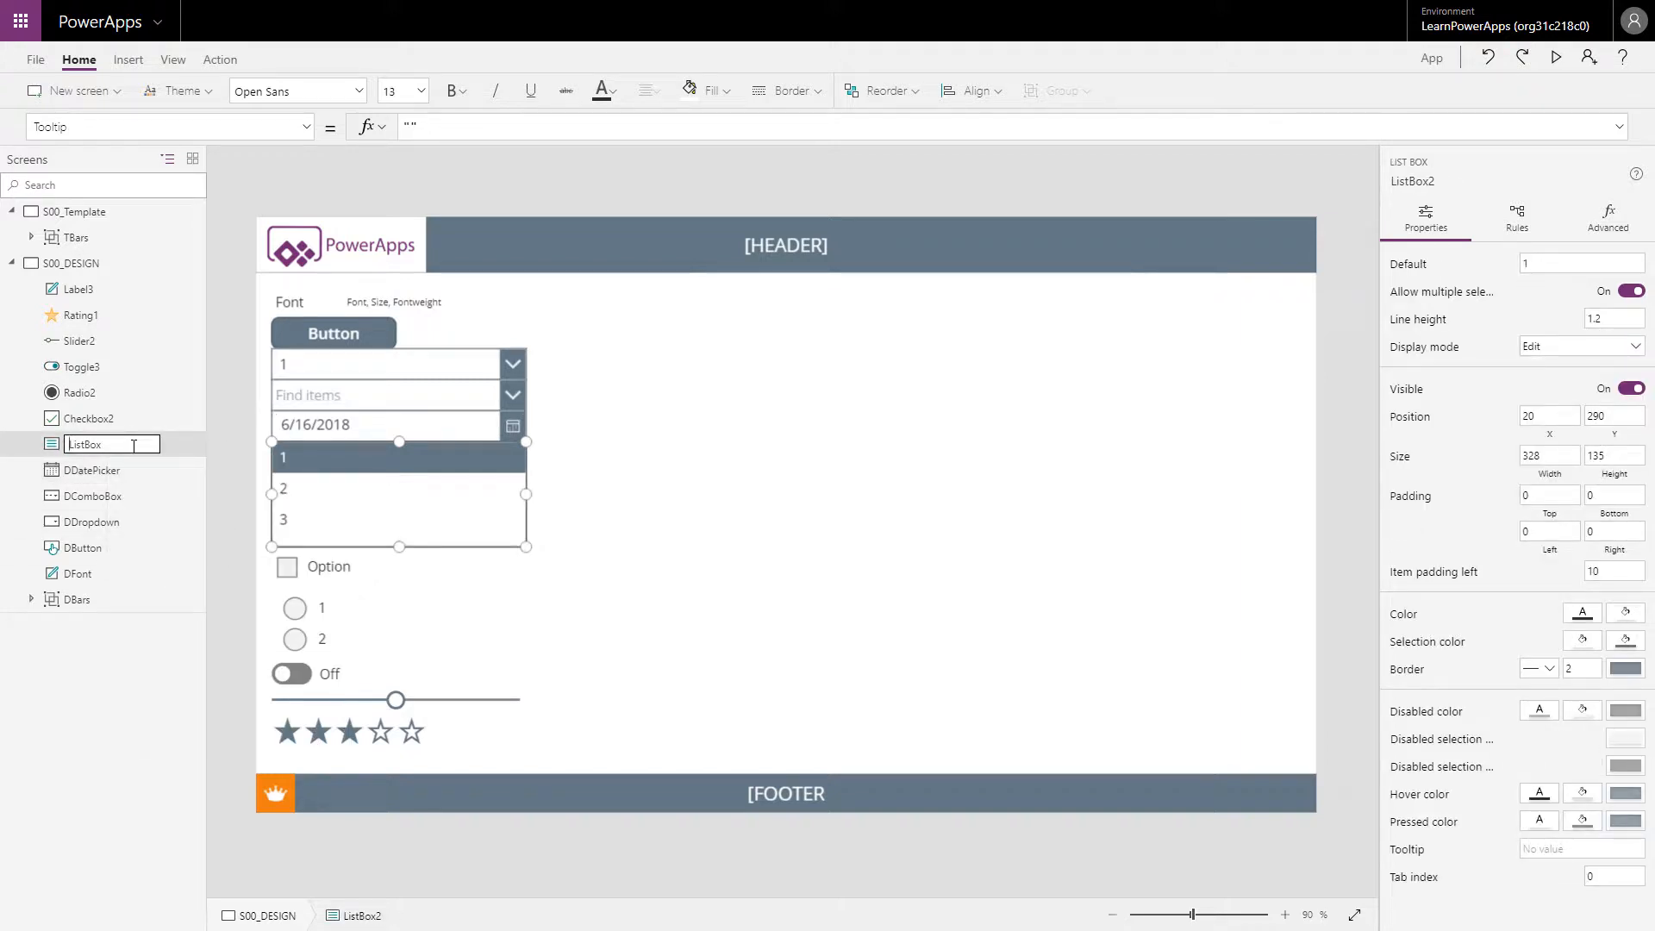
Rename the check box as DCheckbox and the radio control as DRadio.
{"action": "right_click", "coordinate": [114, 419]}
{"action": "right_click", "coordinate": [114, 419]}
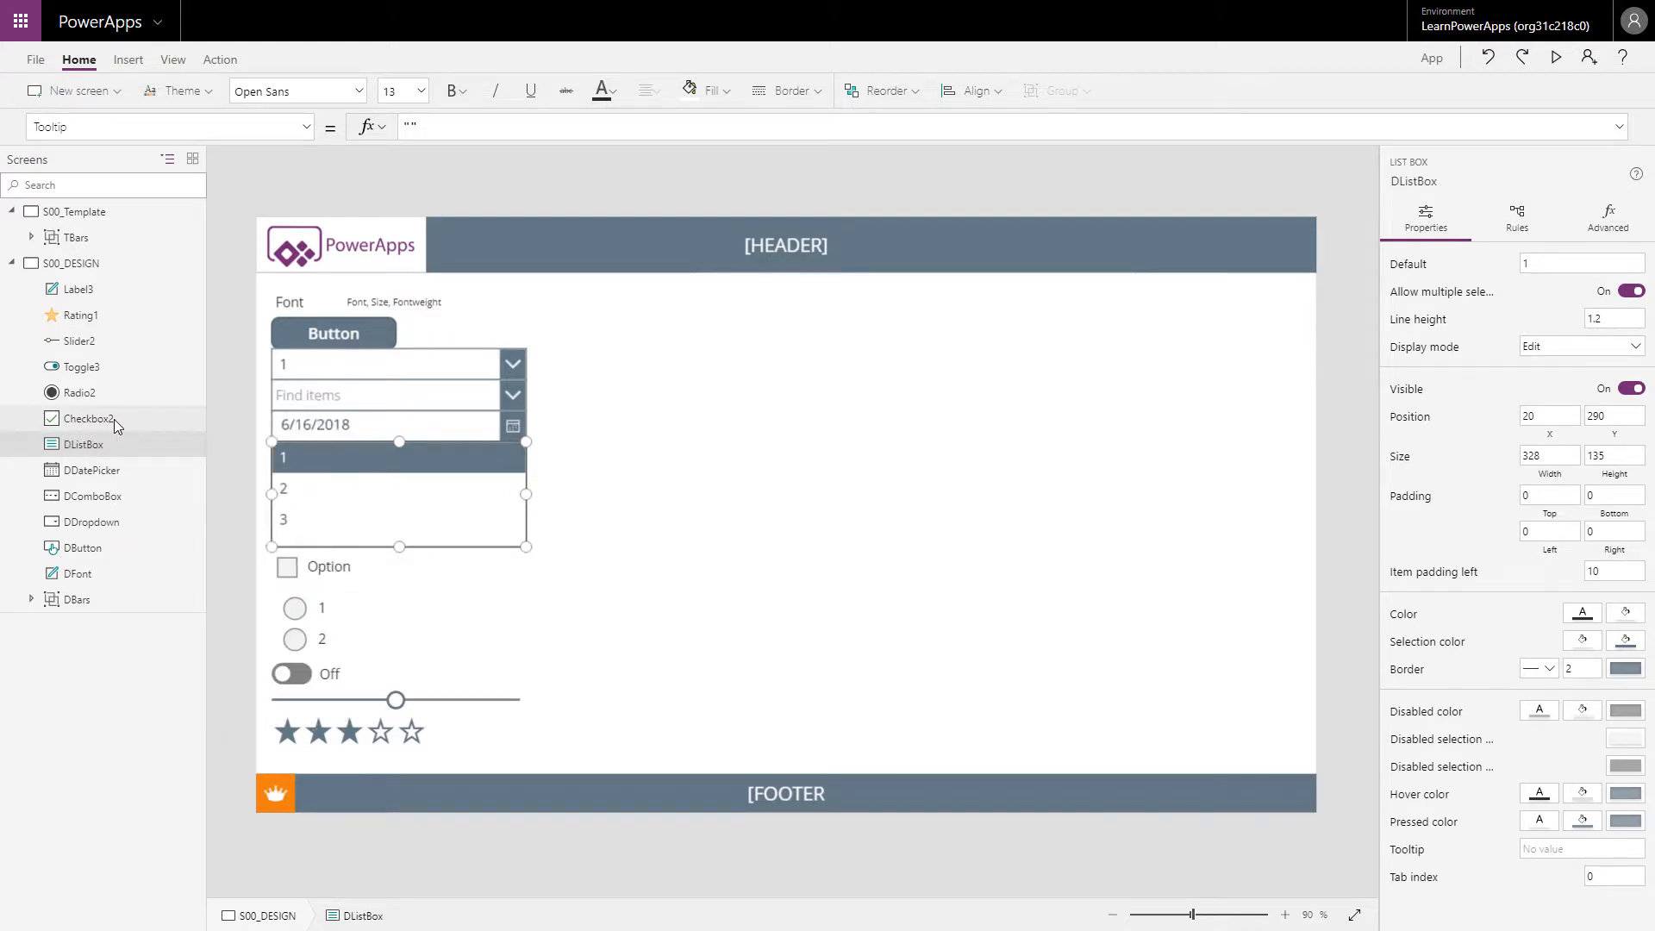
{"action": "left_click", "coordinate": [158, 518]}
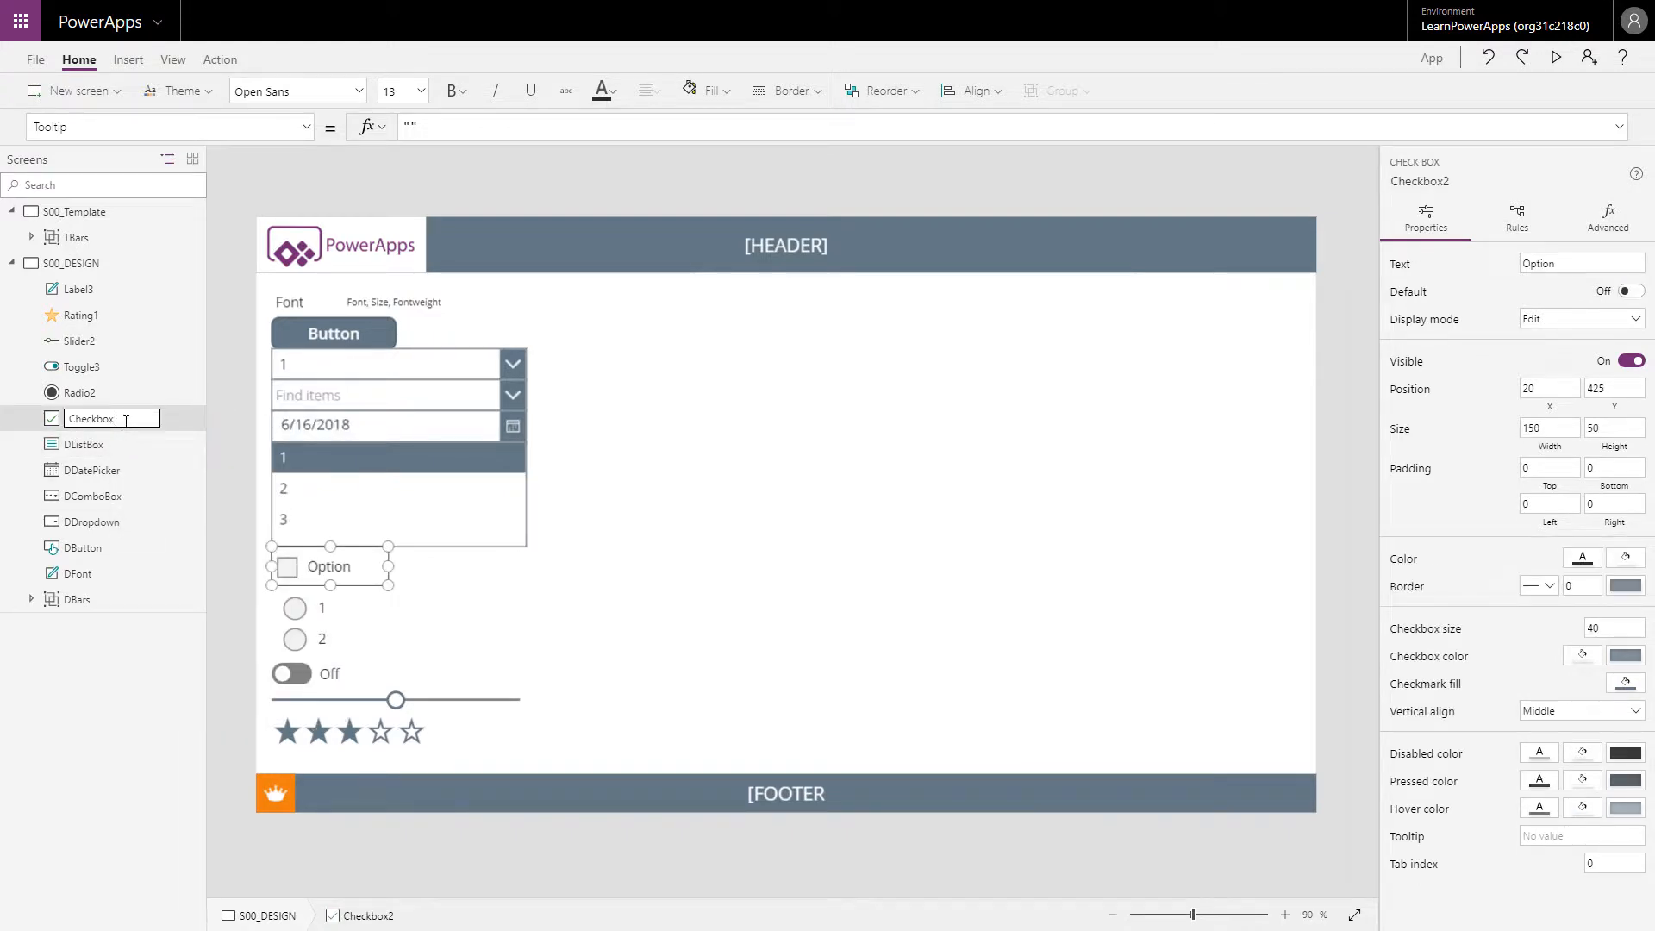
{"action": "type", "text": "D"}
{"action": "left_click", "coordinate": [95, 394]}
{"action": "right_click", "coordinate": [95, 395]}
{"action": "left_click", "coordinate": [131, 492]}
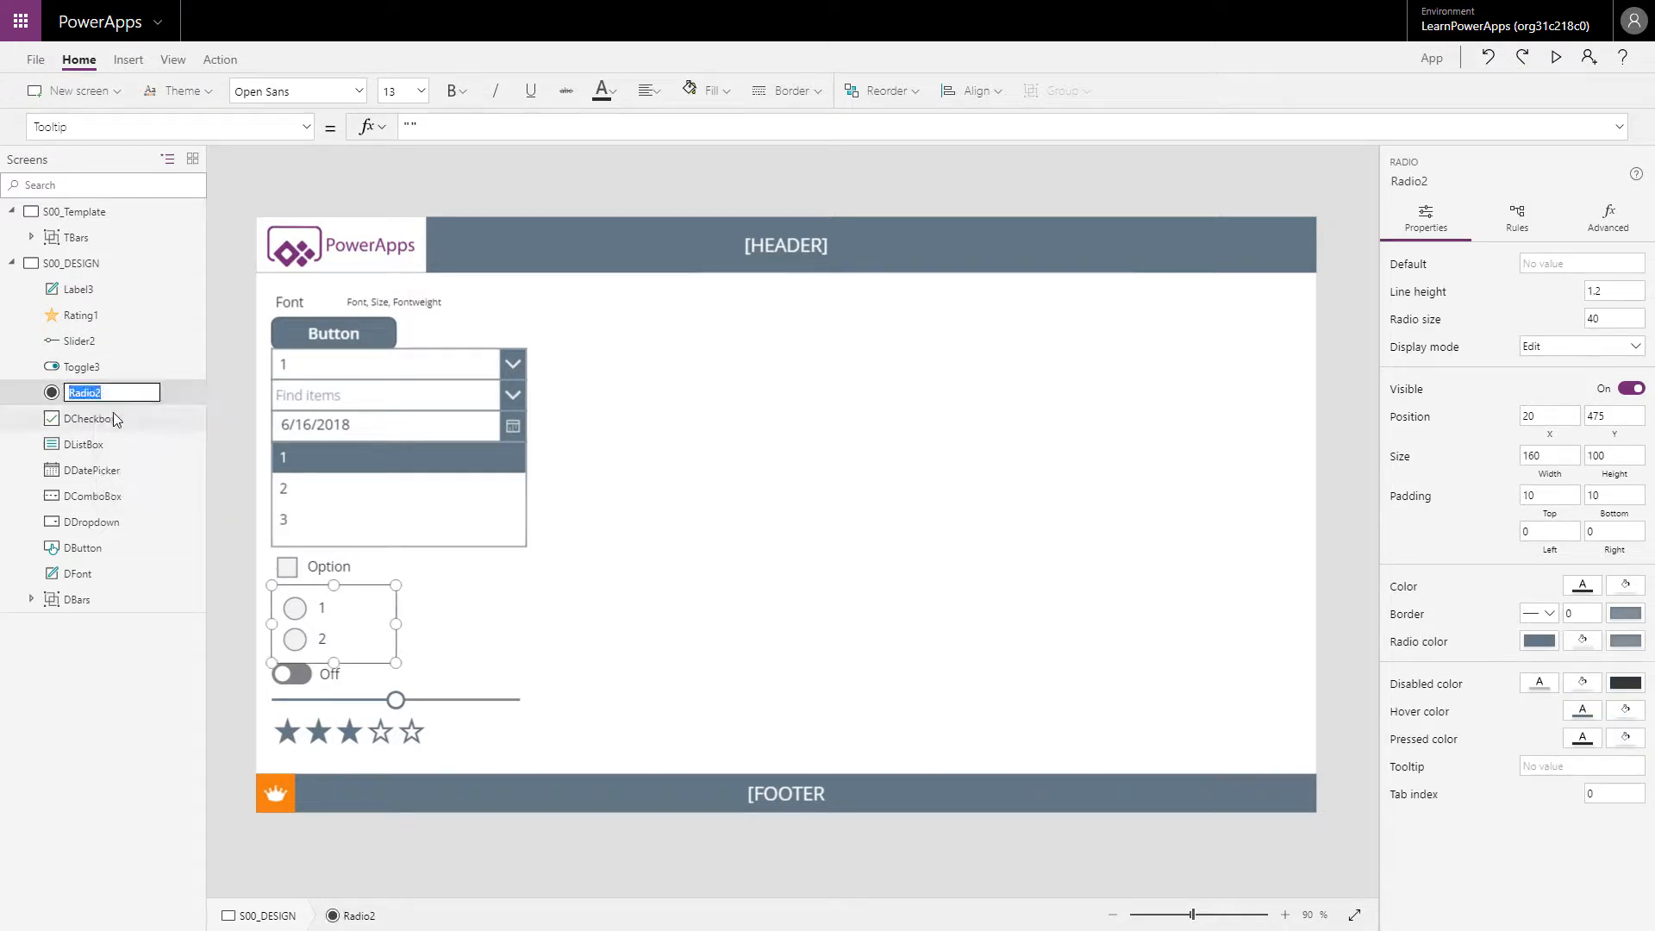
{"action": "left_click", "coordinate": [114, 394]}
{"action": "key", "text": "Home"}
{"action": "type", "text": "D"}
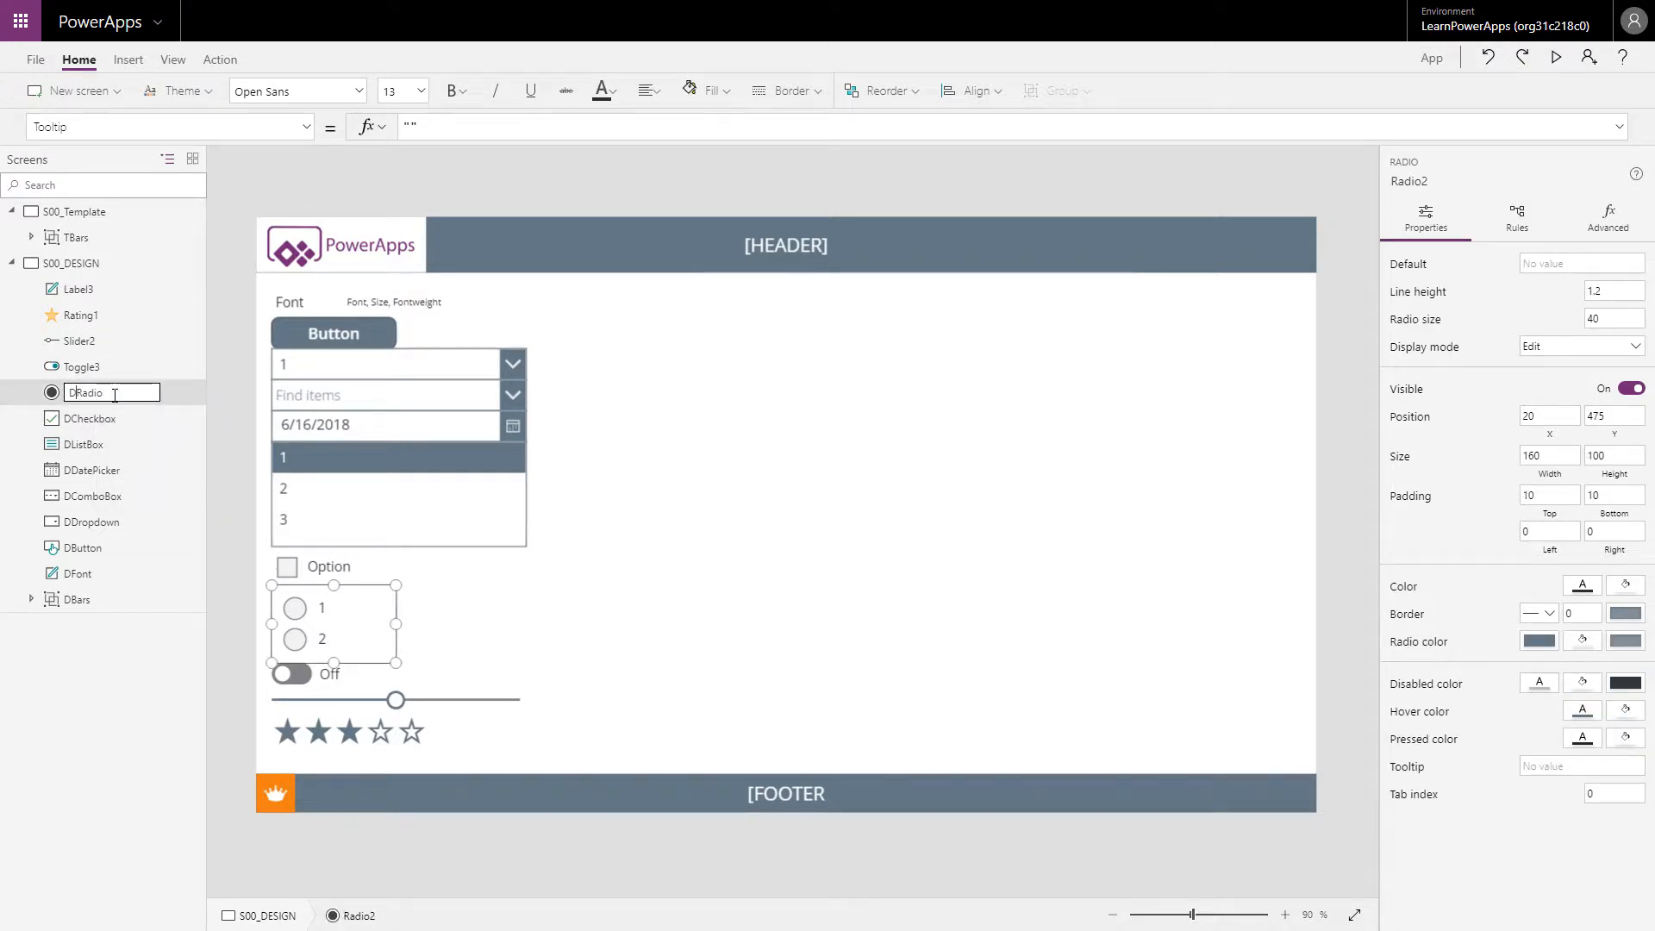
Rename the toggle as DToggle and the slider as DSlider.
{"action": "right_click", "coordinate": [102, 370]}
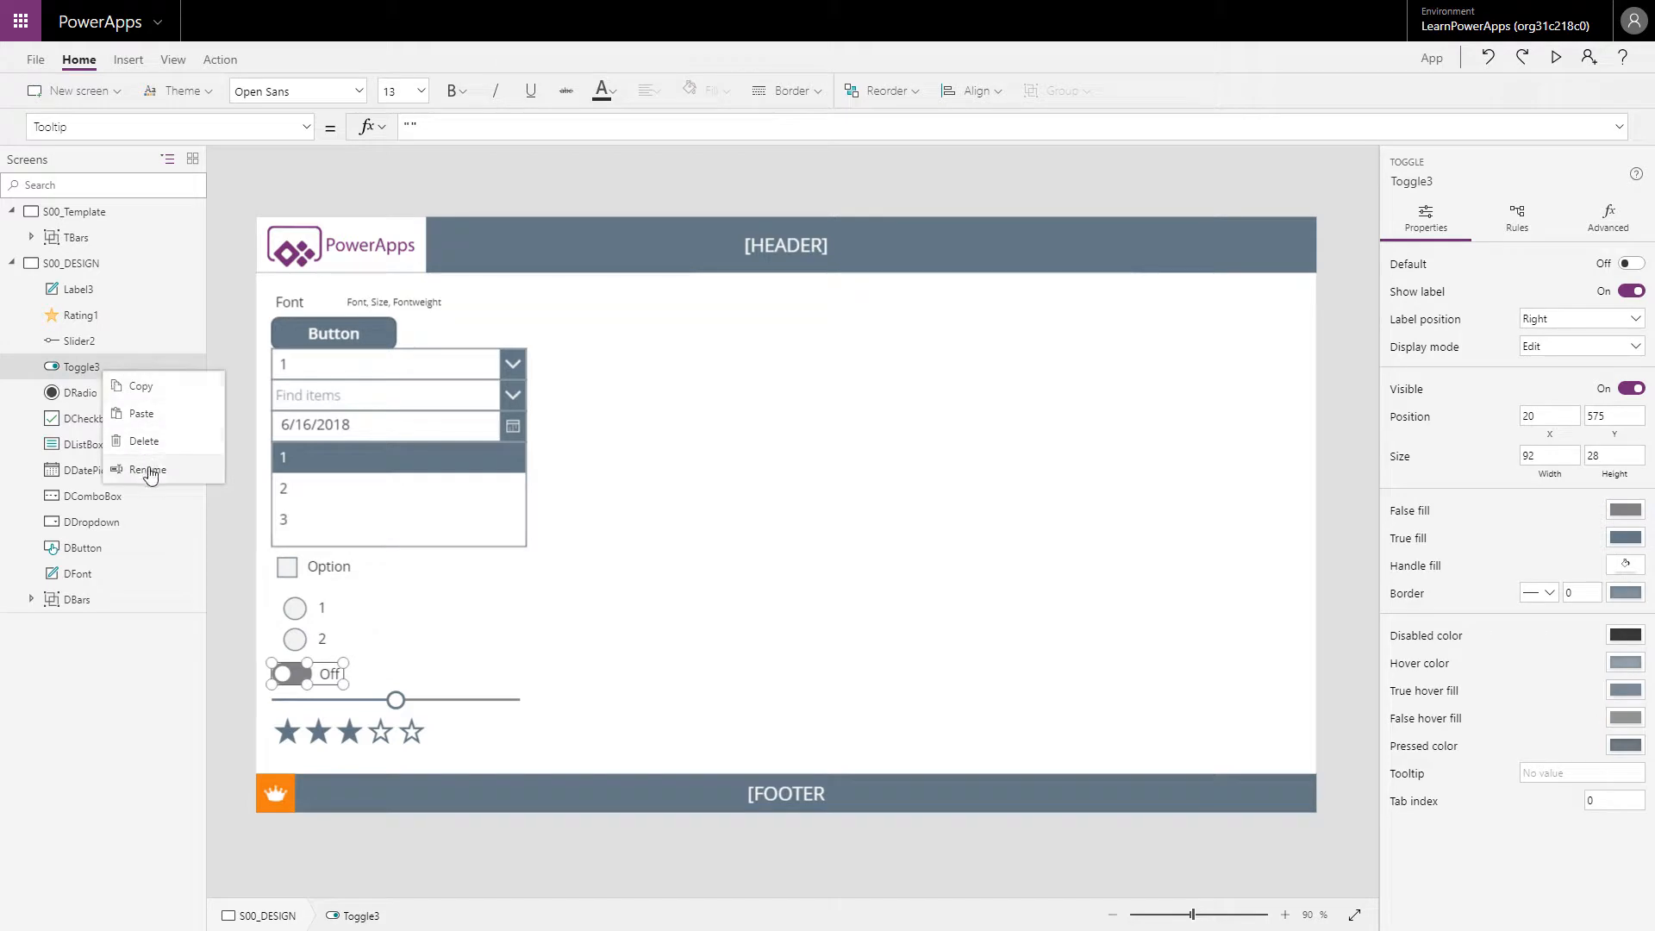
{"action": "left_click", "coordinate": [134, 468]}
{"action": "left_click", "coordinate": [116, 368]}
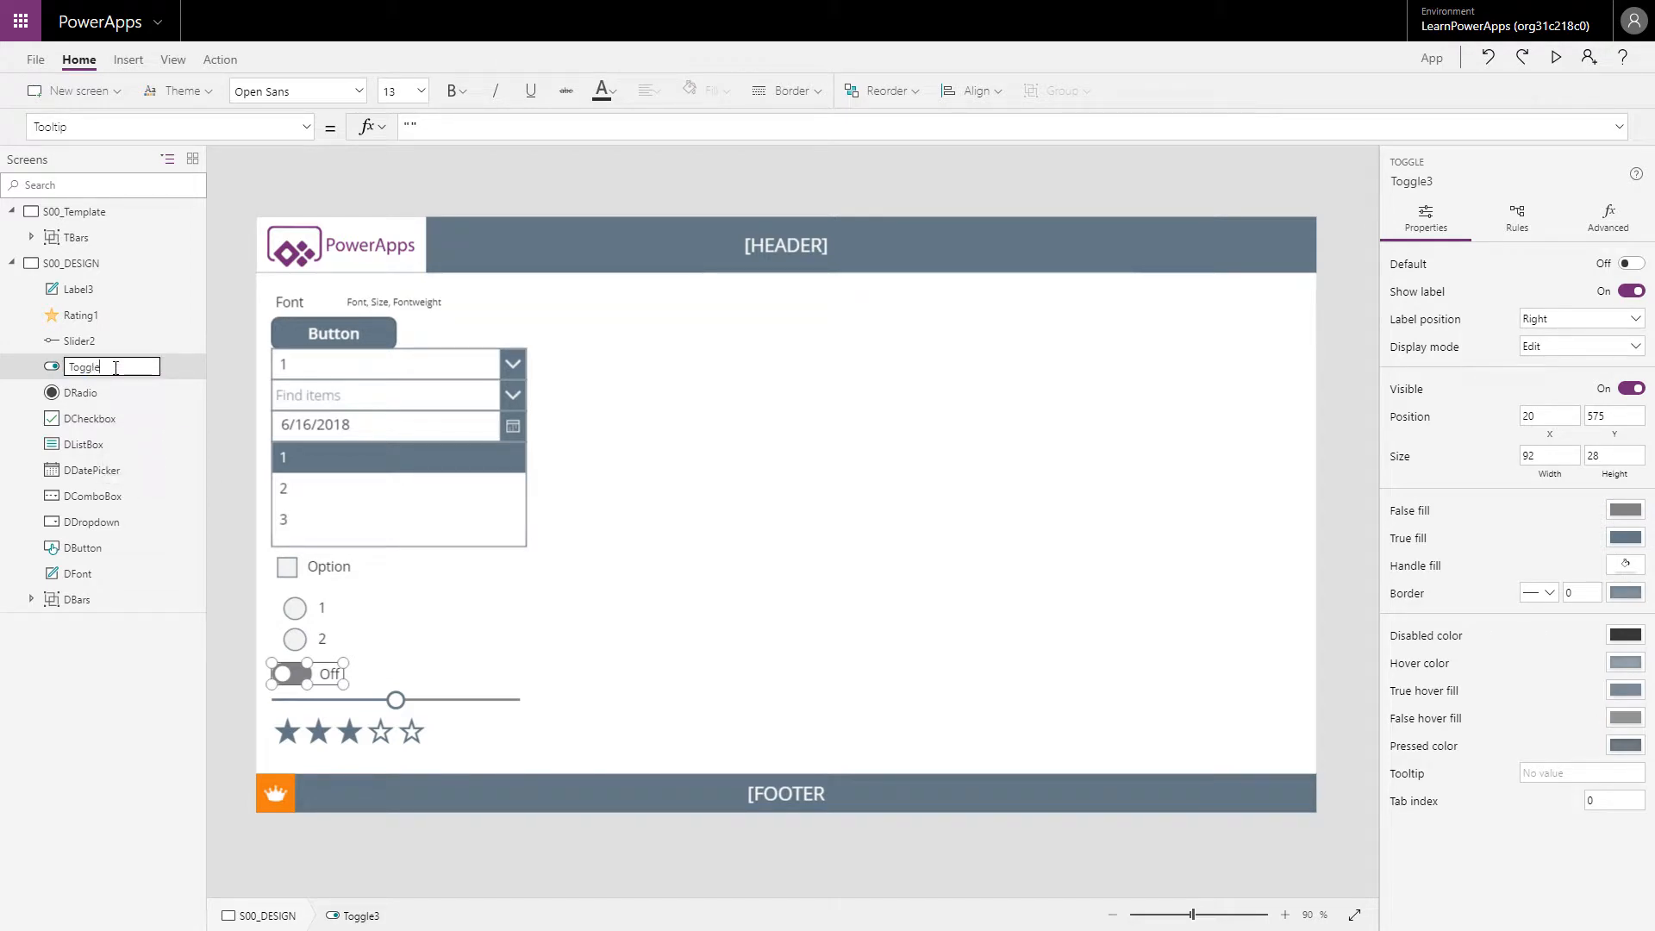
{"action": "type", "text": "D"}
{"action": "right_click", "coordinate": [94, 343]}
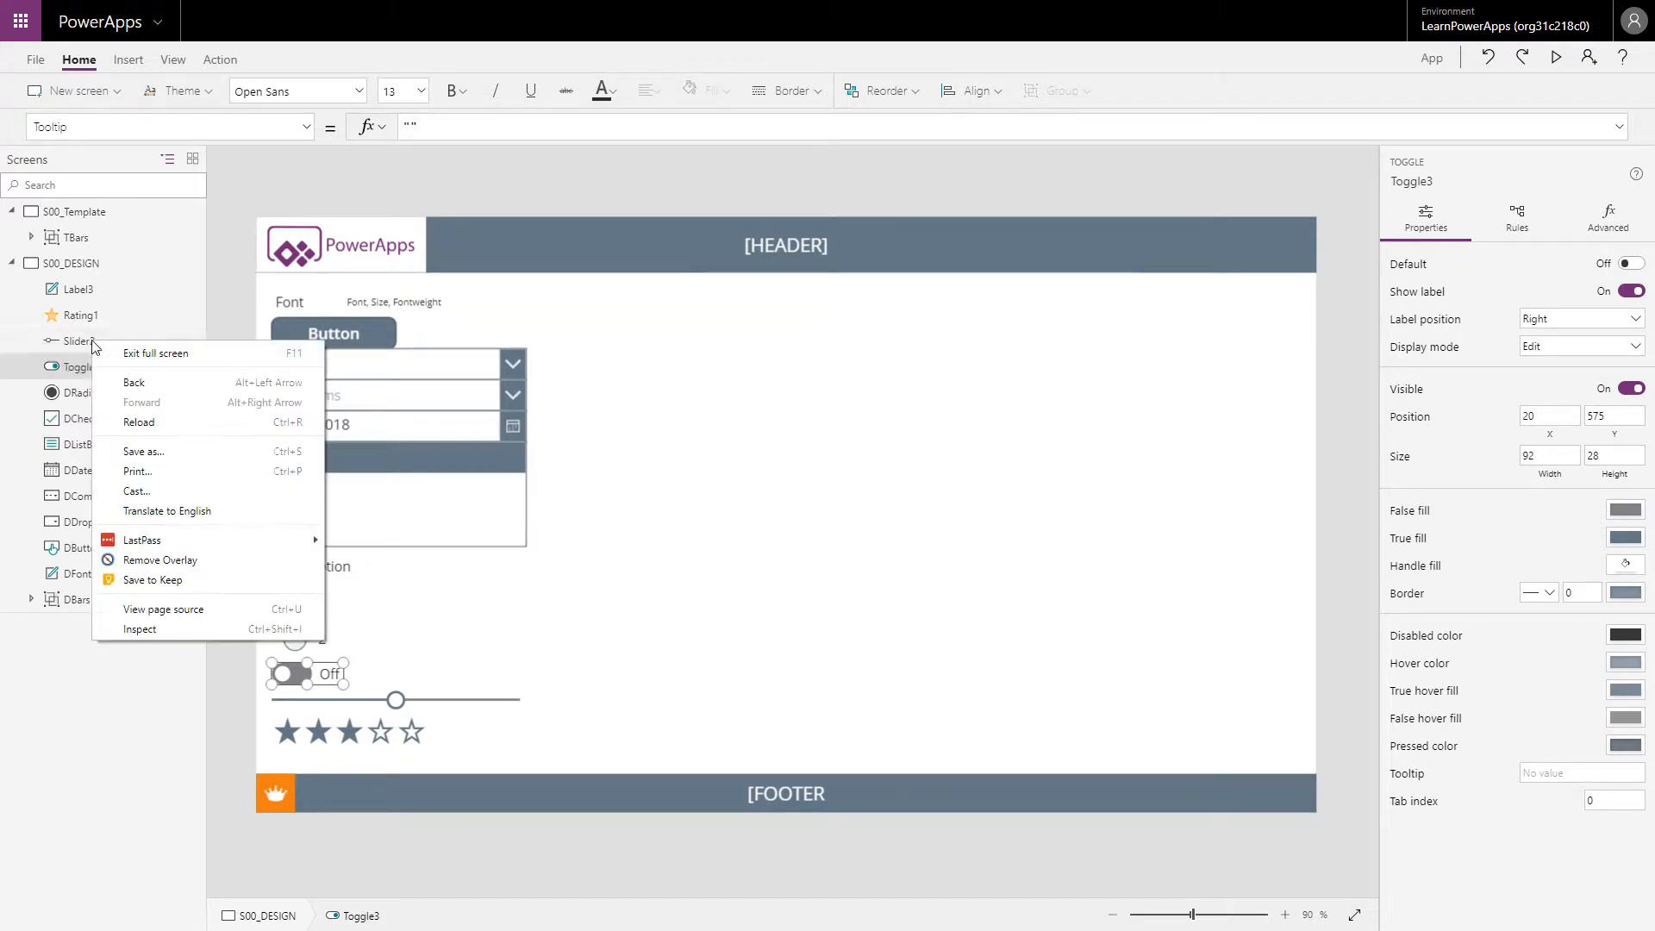
{"action": "right_click", "coordinate": [79, 342]}
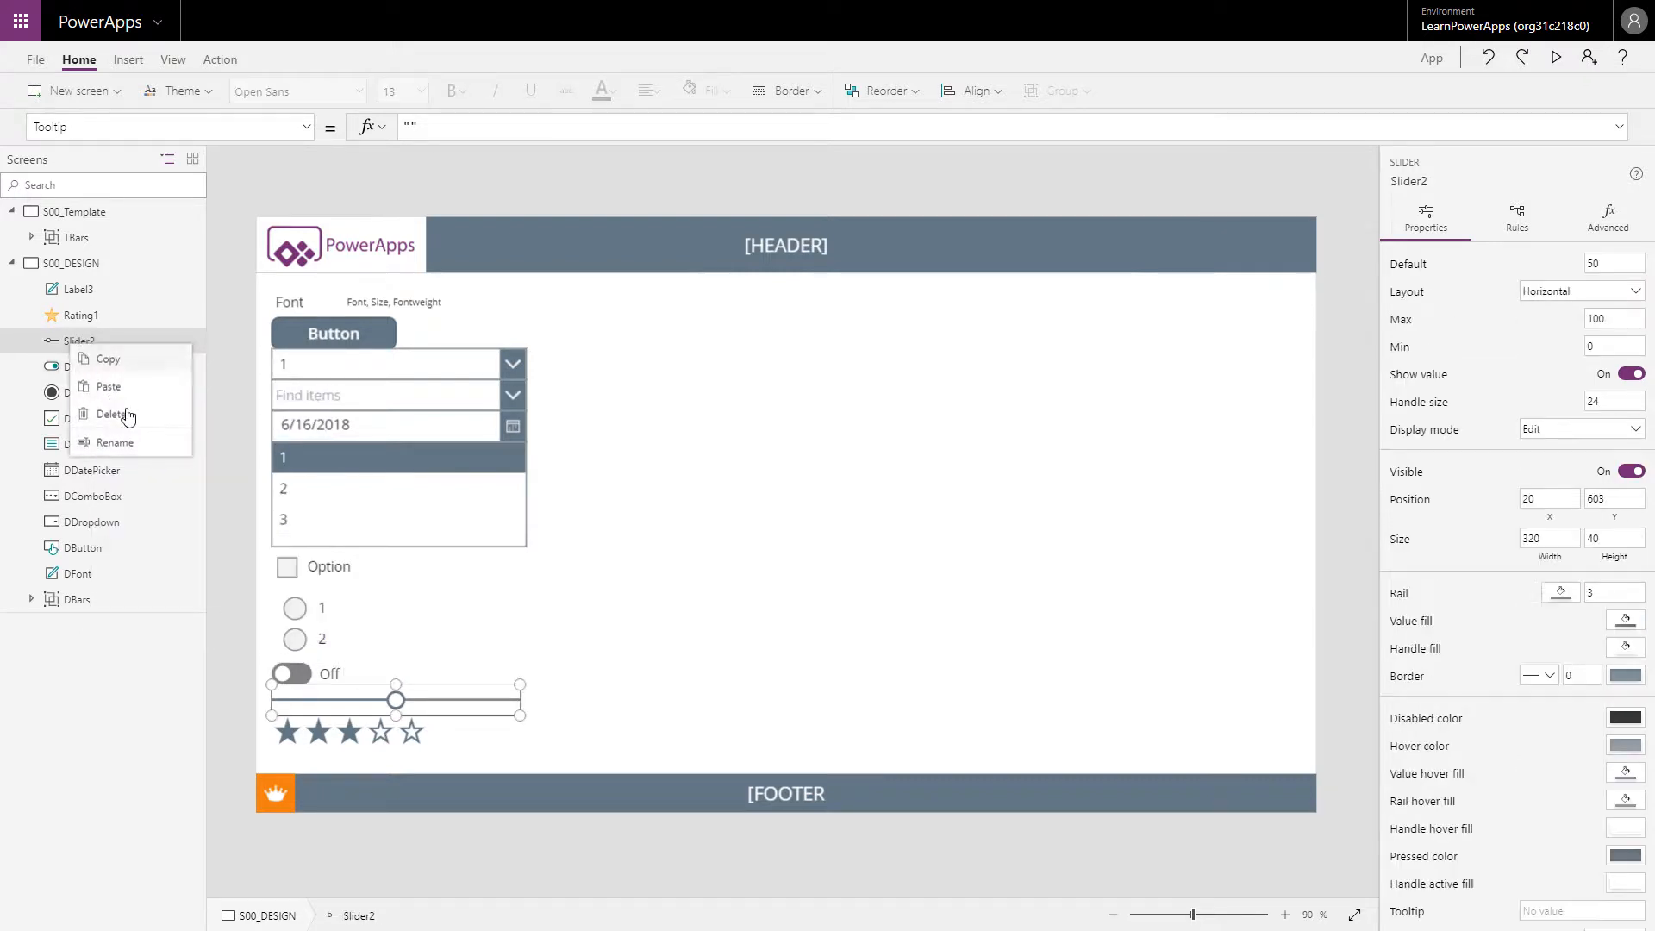
{"action": "left_click", "coordinate": [131, 436]}
{"action": "left_click", "coordinate": [108, 340]}
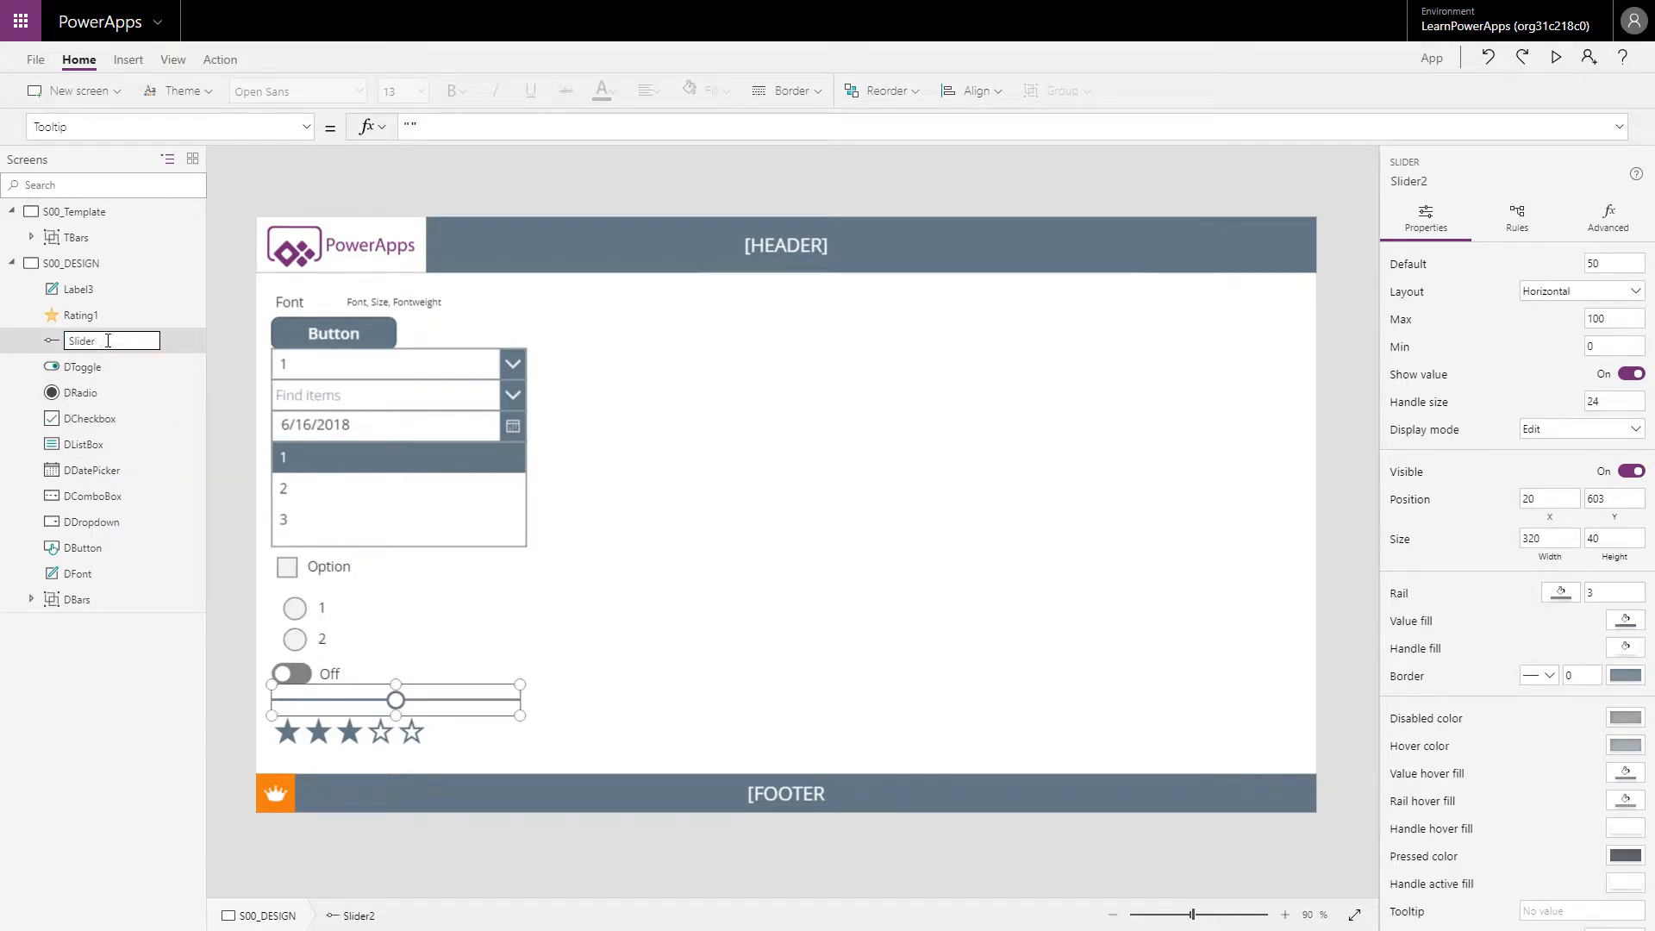
{"action": "key", "text": "Home"}
{"action": "type", "text": "D"}
{"action": "key", "text": "Return"}
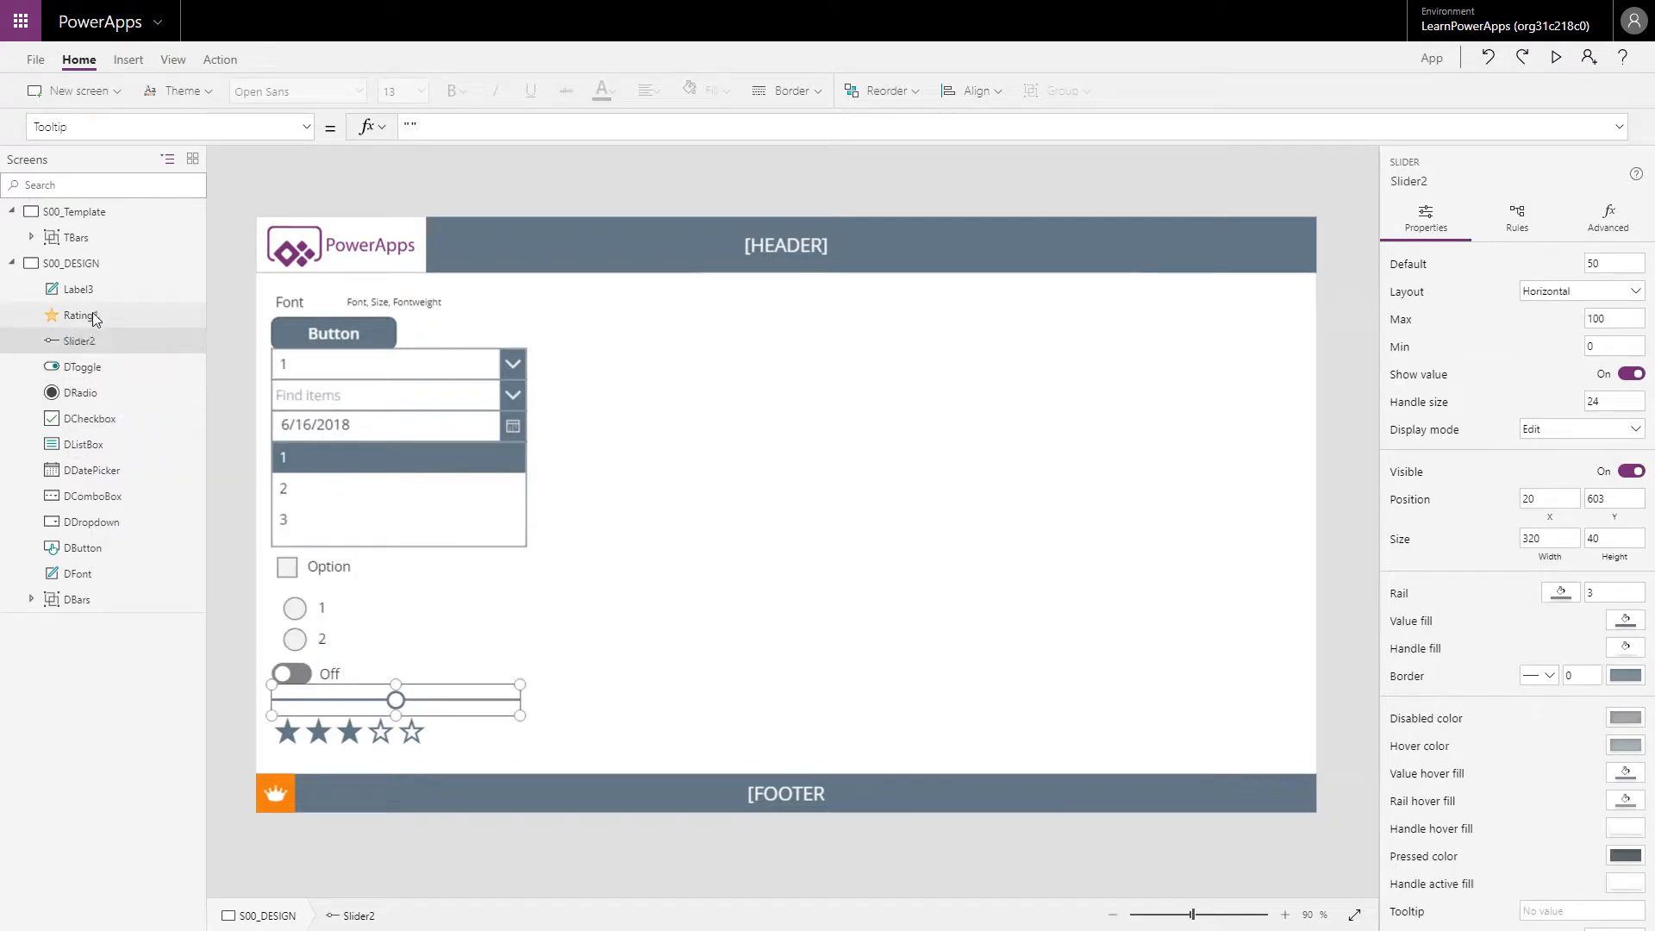
Rename the rating control as DRating and the "Font, Size, Fontweight" label as DFontDescr.
{"action": "right_click", "coordinate": [91, 312]}
{"action": "left_click", "coordinate": [137, 410]}
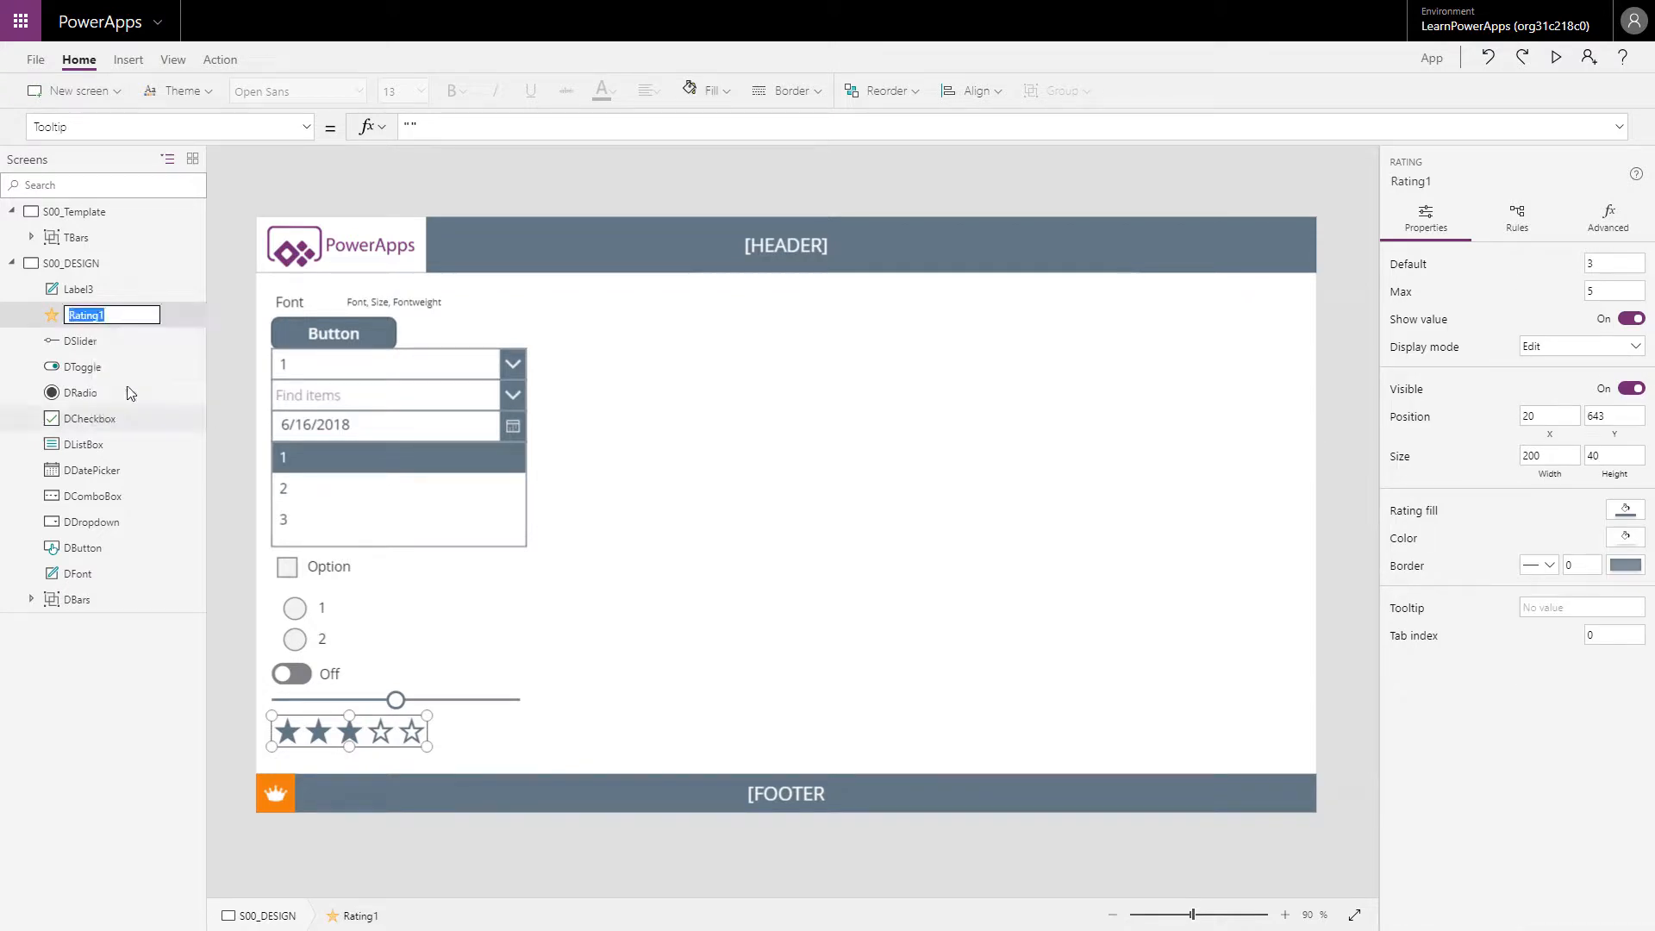
{"action": "left_click", "coordinate": [112, 314]}
{"action": "type", "text": "D"}
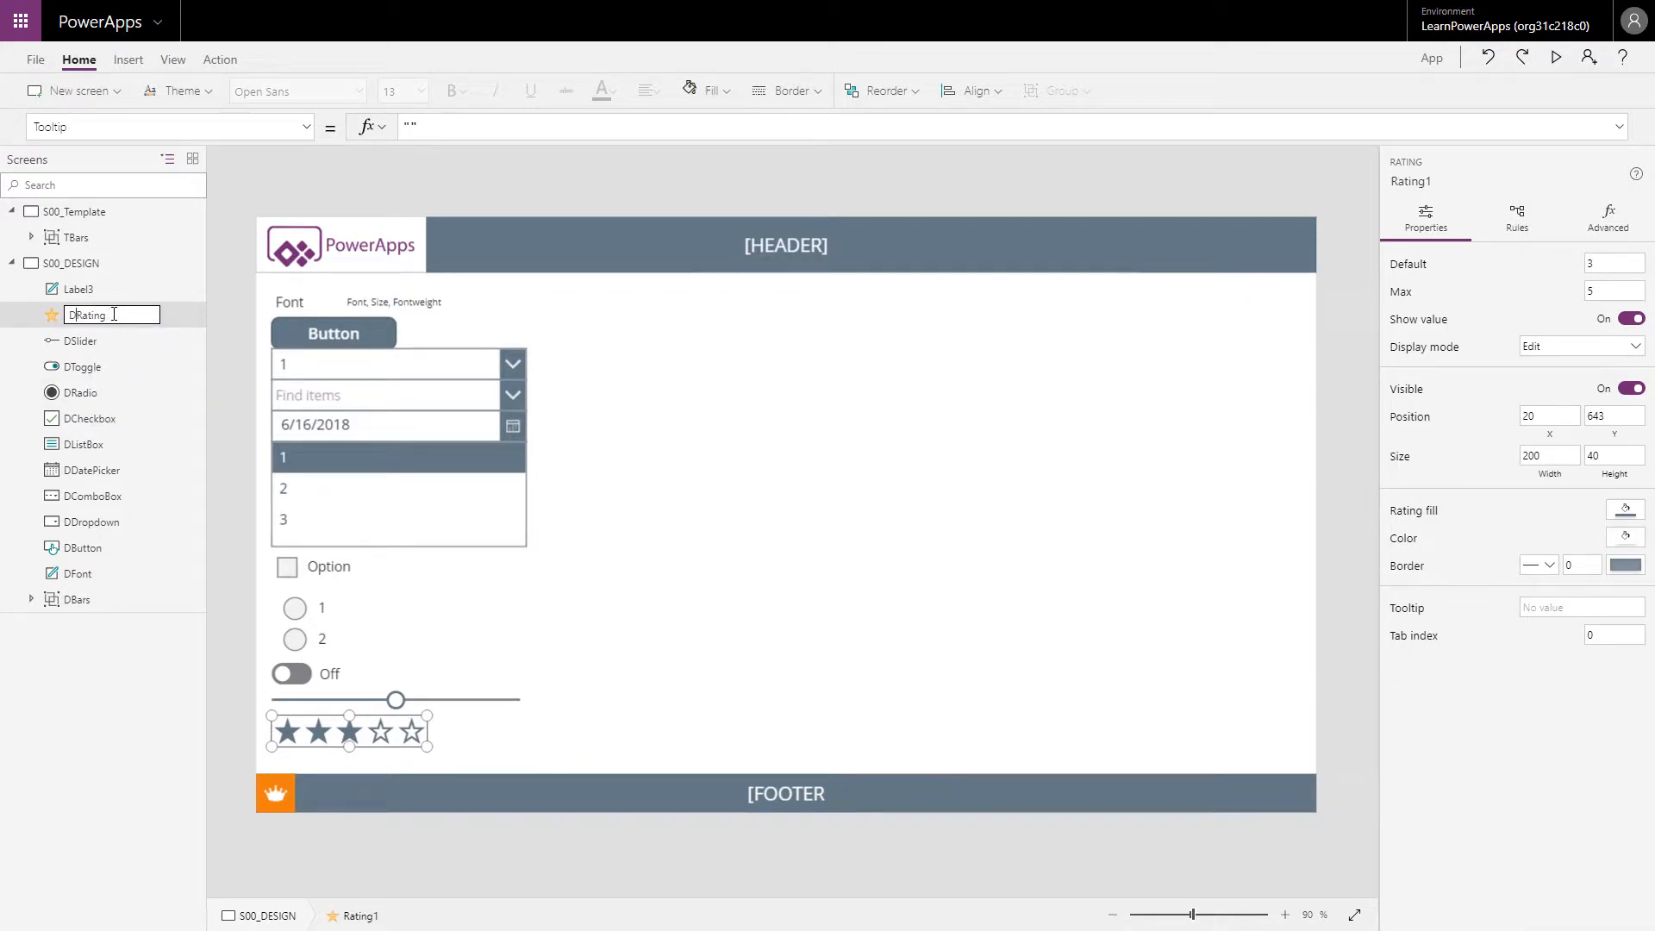
{"action": "key", "text": "Return"}
{"action": "right_click", "coordinate": [112, 286]}
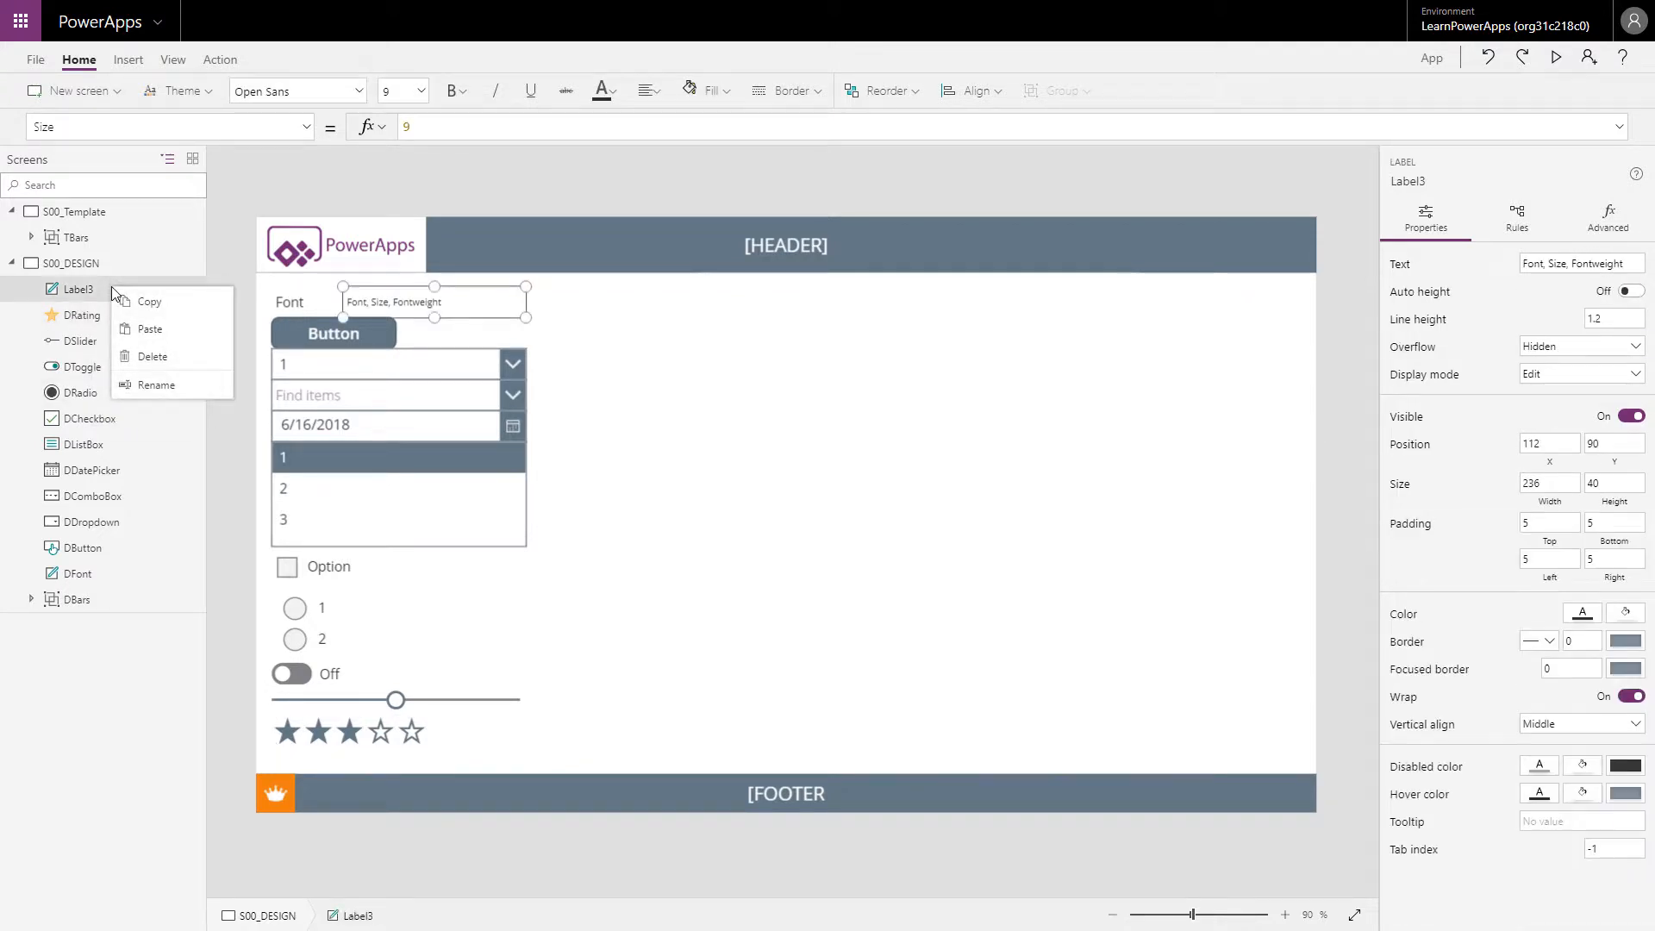
{"action": "right_click", "coordinate": [150, 381]}
{"action": "left_click", "coordinate": [130, 382]}
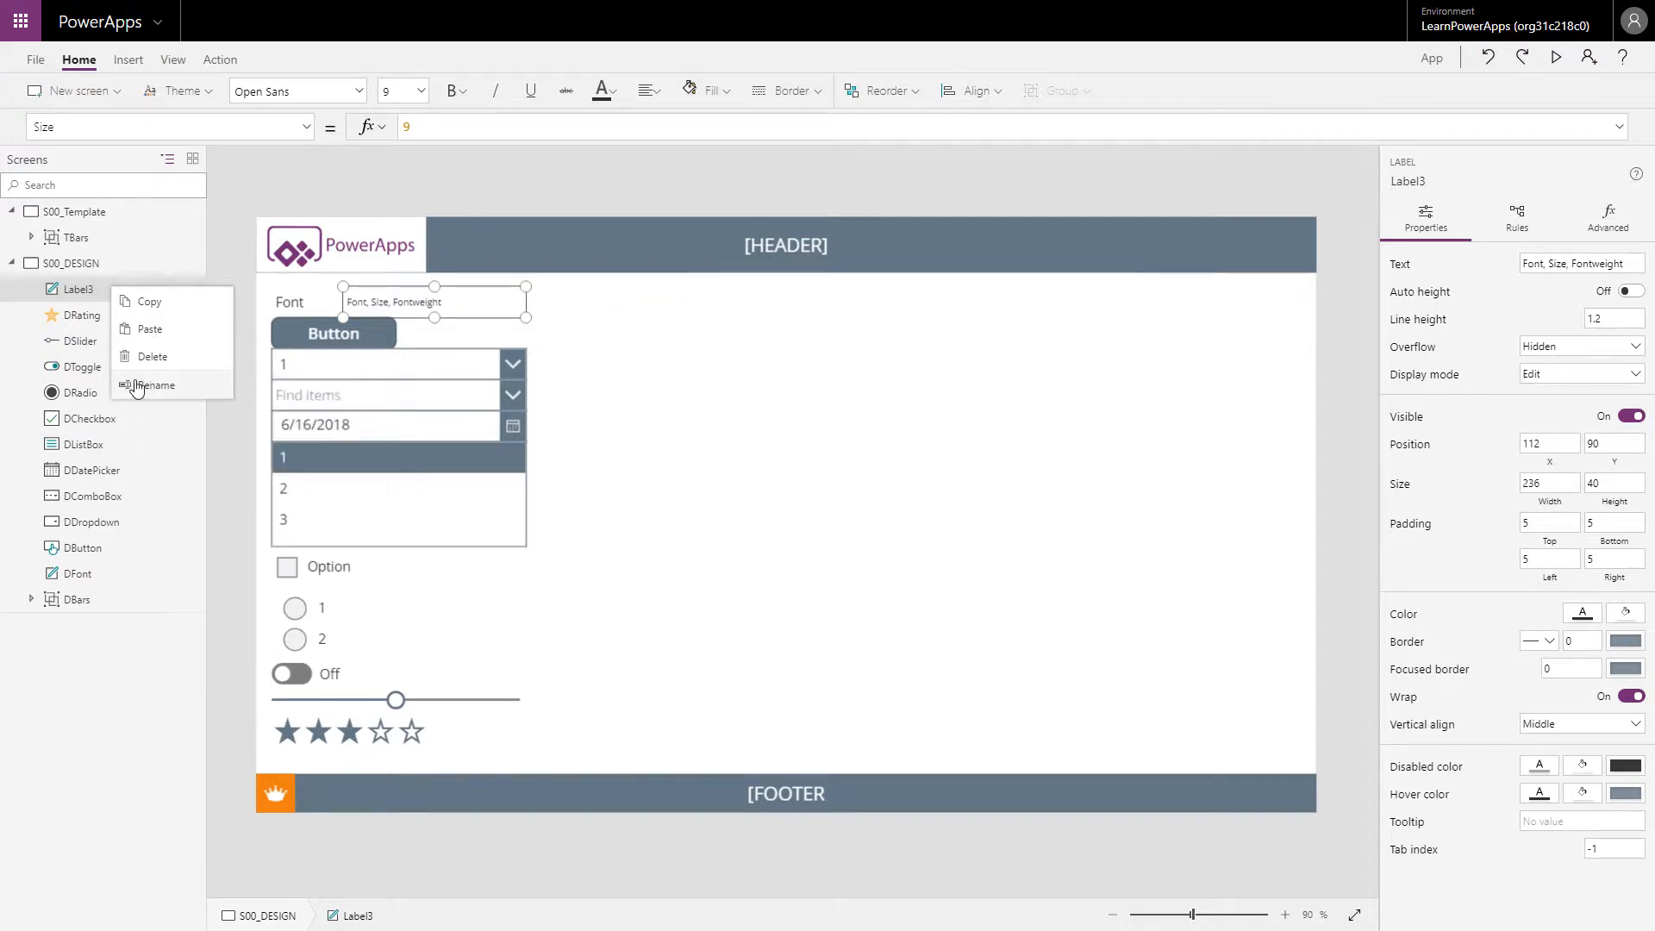
{"action": "left_click", "coordinate": [129, 382]}
{"action": "left_click", "coordinate": [113, 290]}
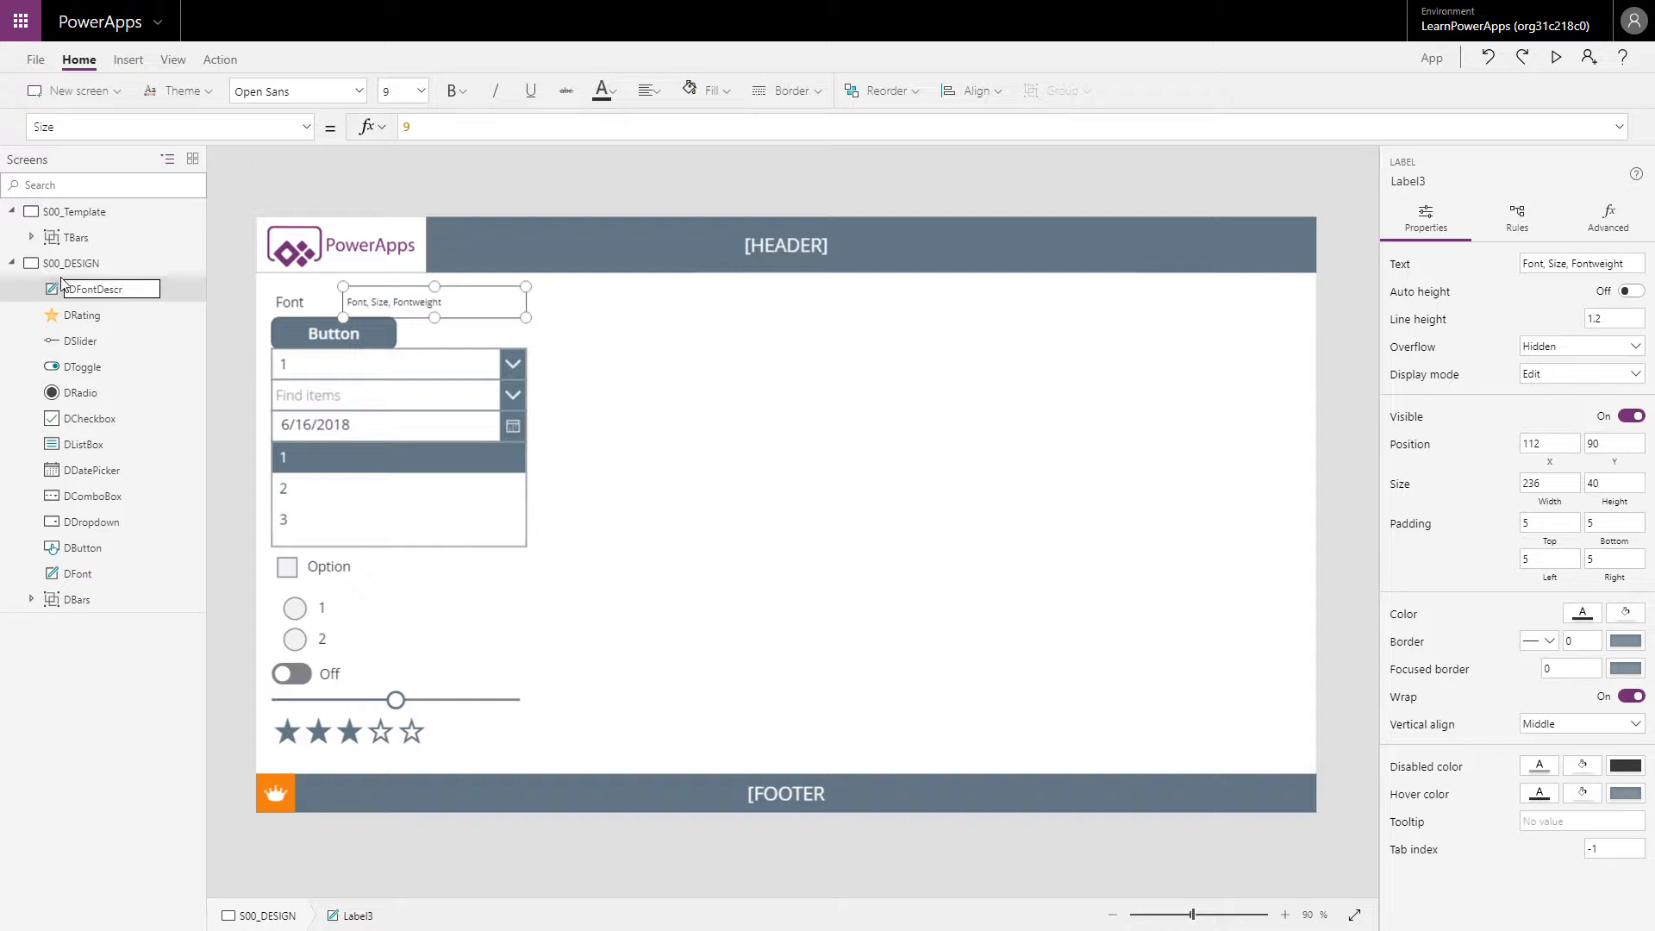
{"action": "left_click", "coordinate": [494, 743]}
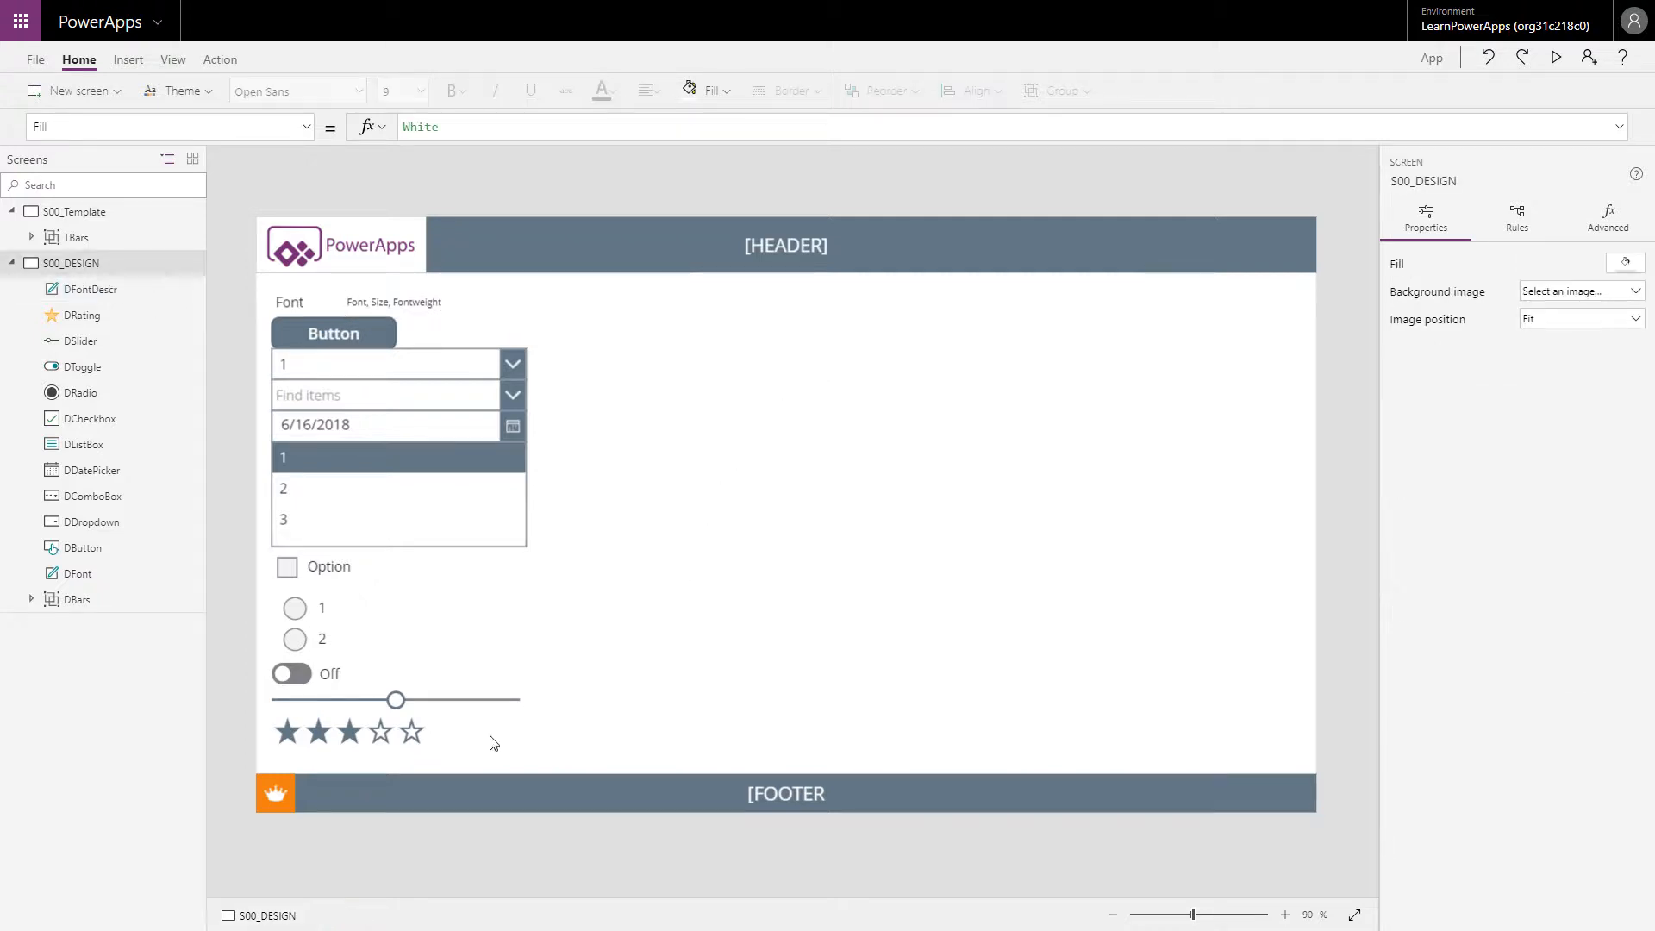
Group all the sample controls between the header and footer bars, and name the group DControls.
{"action": "left_click_drag", "start_coordinate": [614, 764], "coordinate": [256, 278]}
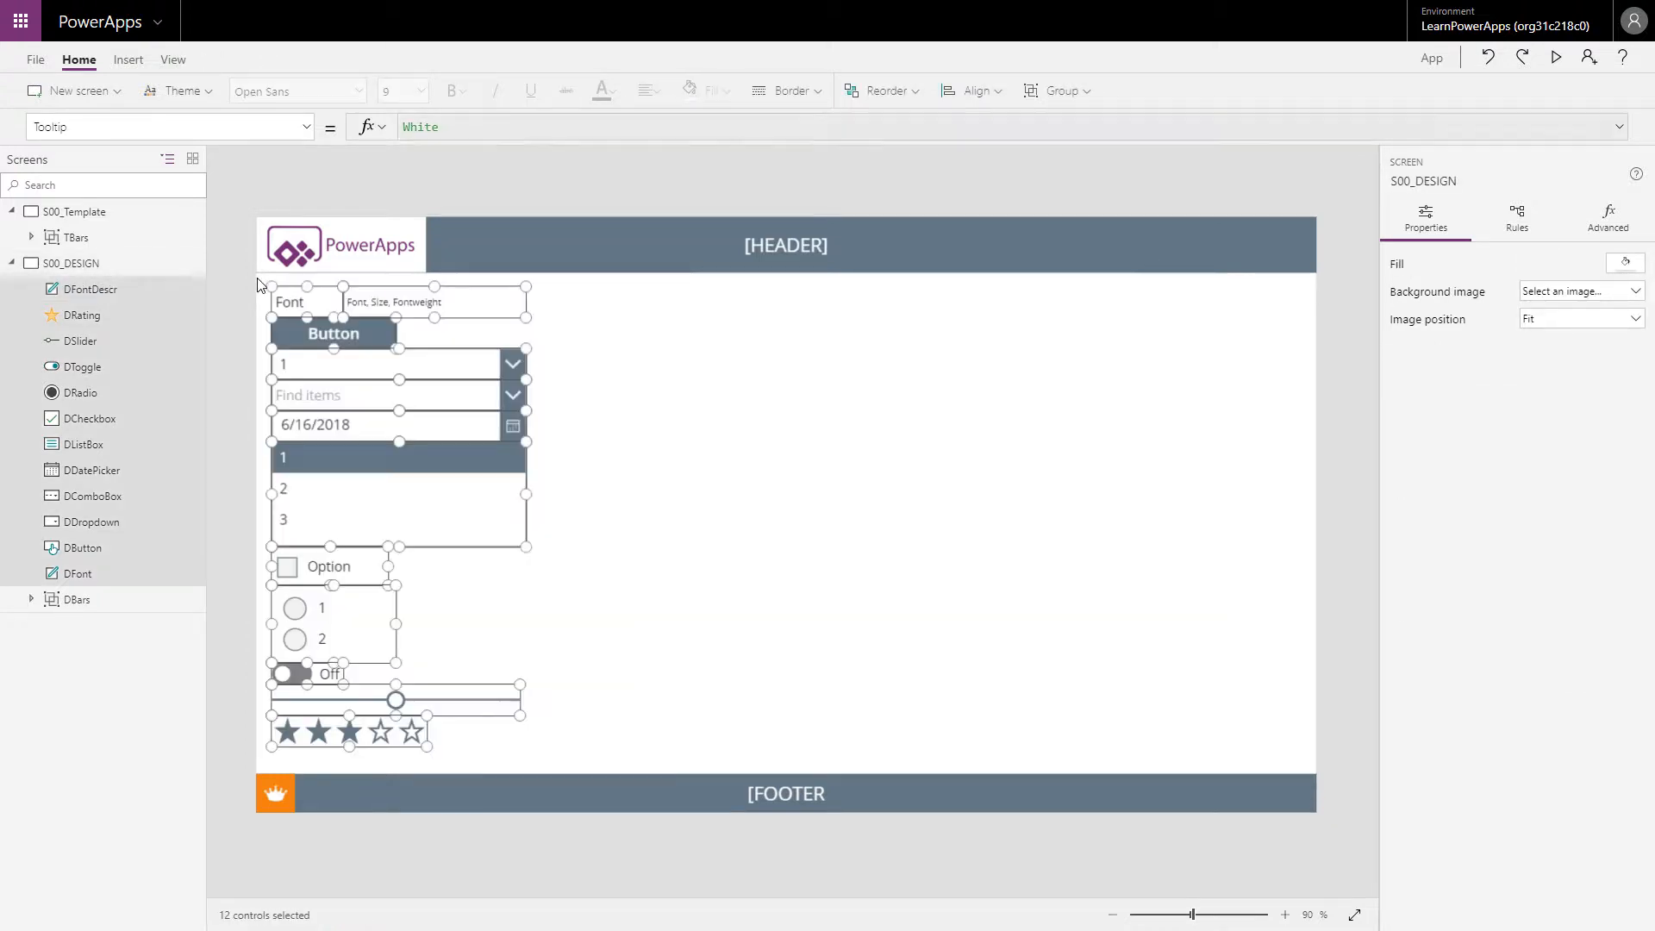
{"action": "left_click", "coordinate": [1065, 90]}
{"action": "right_click", "coordinate": [170, 298]}
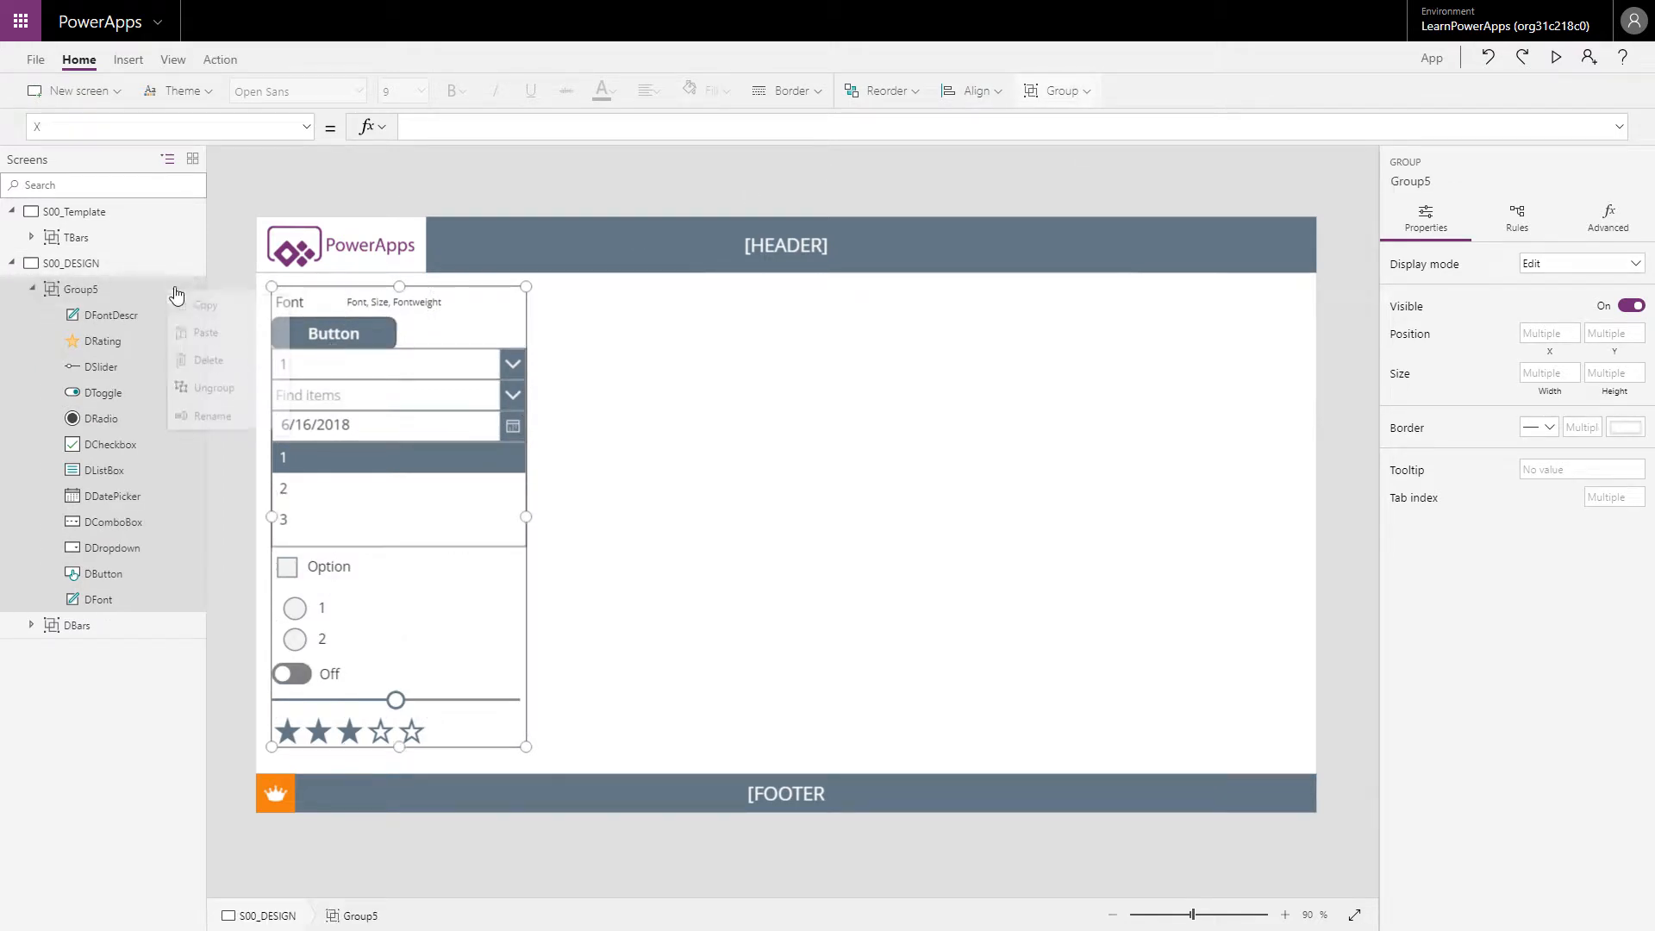
{"action": "left_click", "coordinate": [213, 426]}
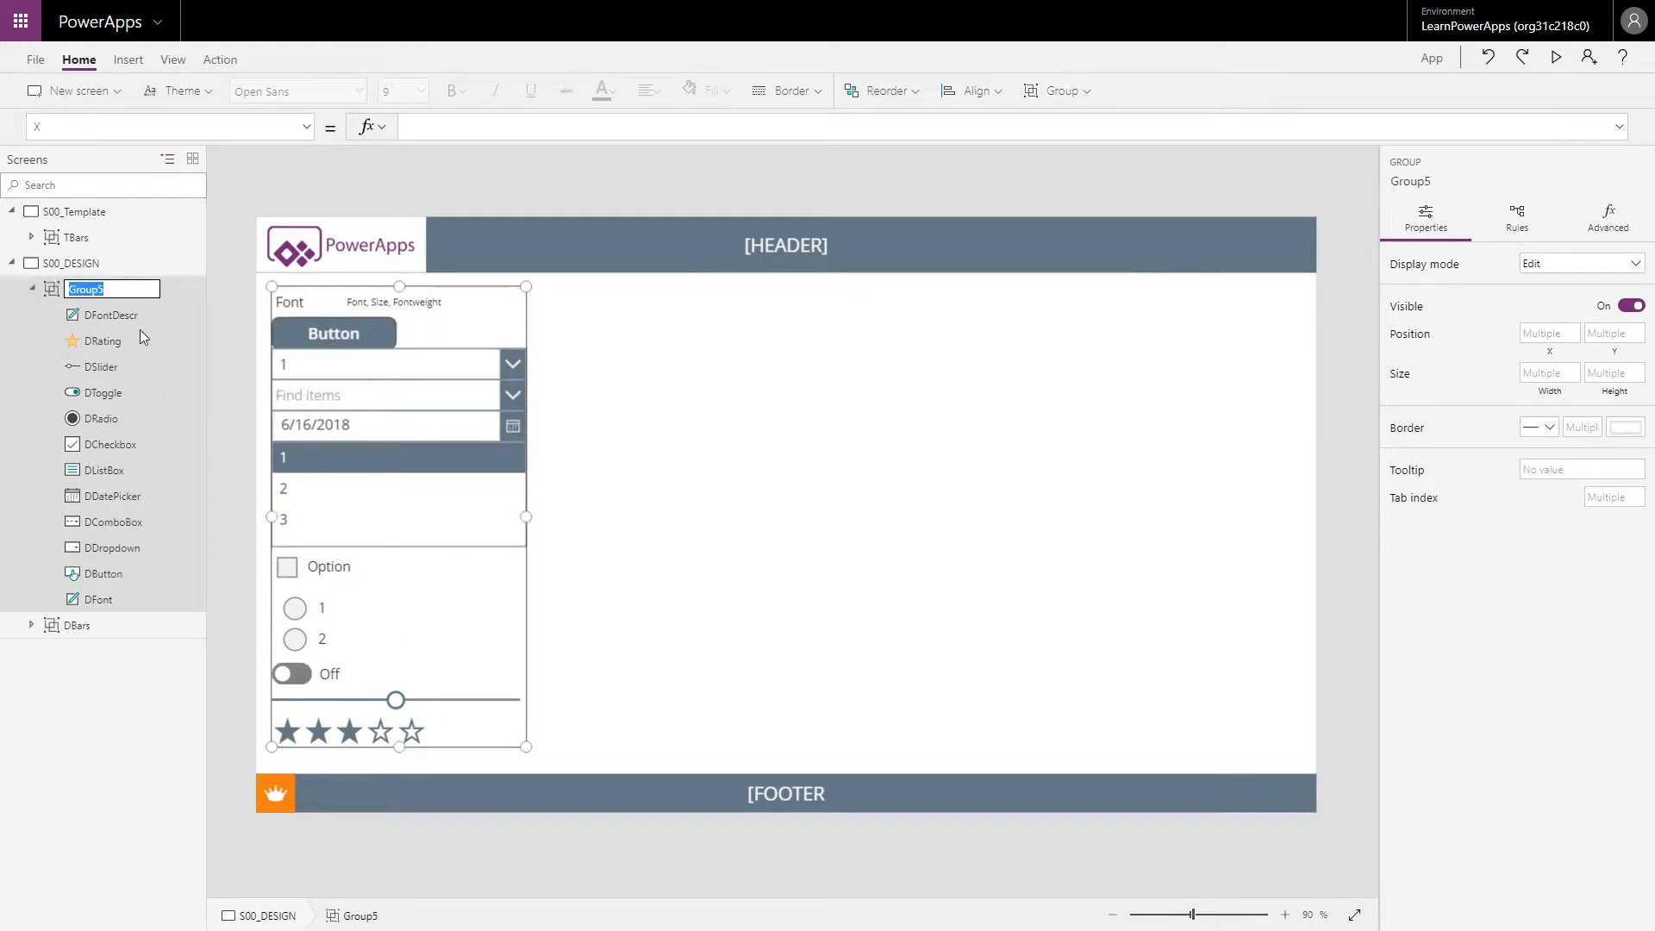
{"action": "type", "text": "DControls"}
{"action": "left_click", "coordinate": [702, 350]}
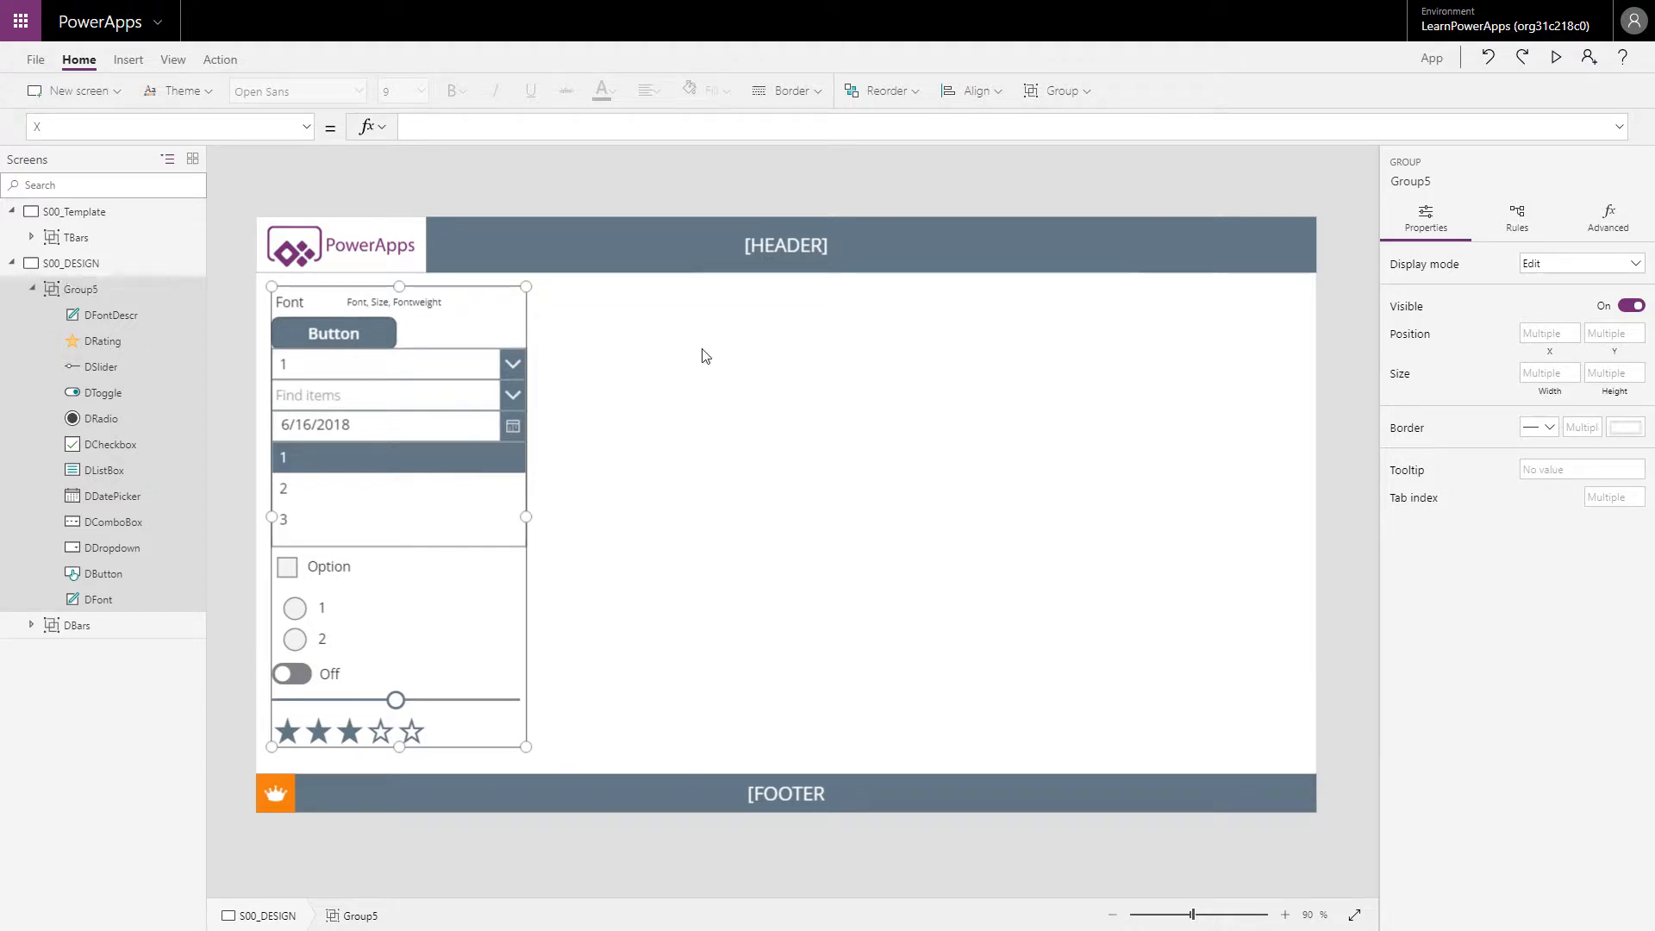
Duplicate the DControls group and place the copy near the screen's right edge, level with the original.
{"action": "left_click", "coordinate": [502, 342]}
{"action": "key", "text": "ctrl+c"}
{"action": "key", "text": "ctrl+v"}
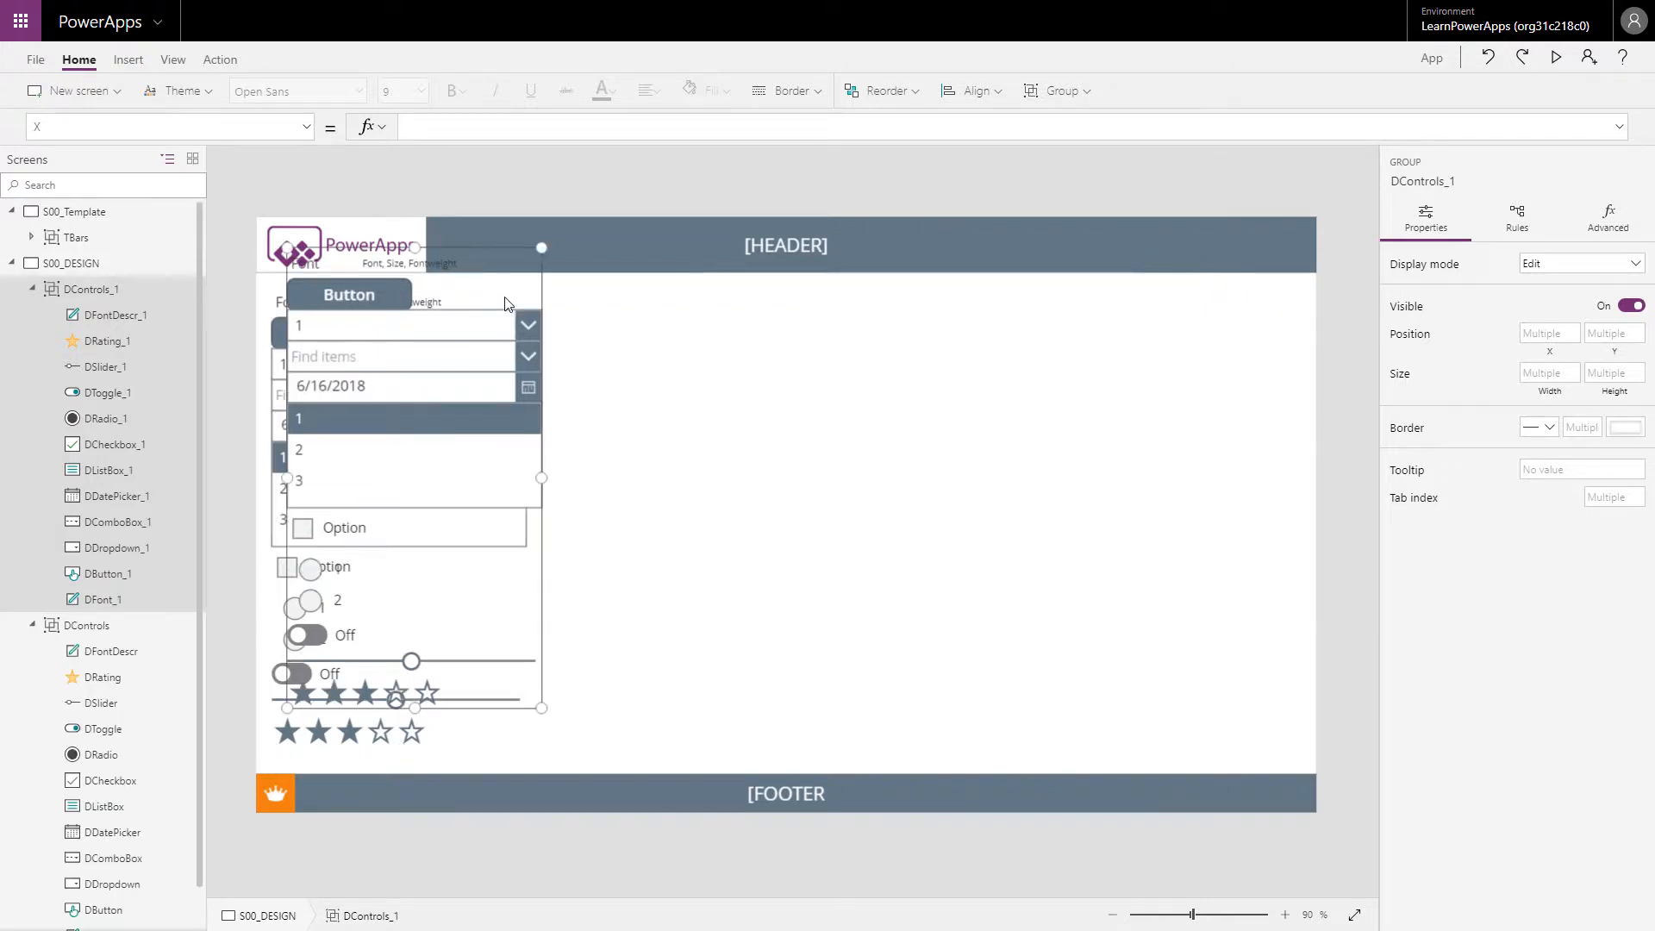
{"action": "left_click_drag", "start_coordinate": [505, 250], "coordinate": [1267, 287]}
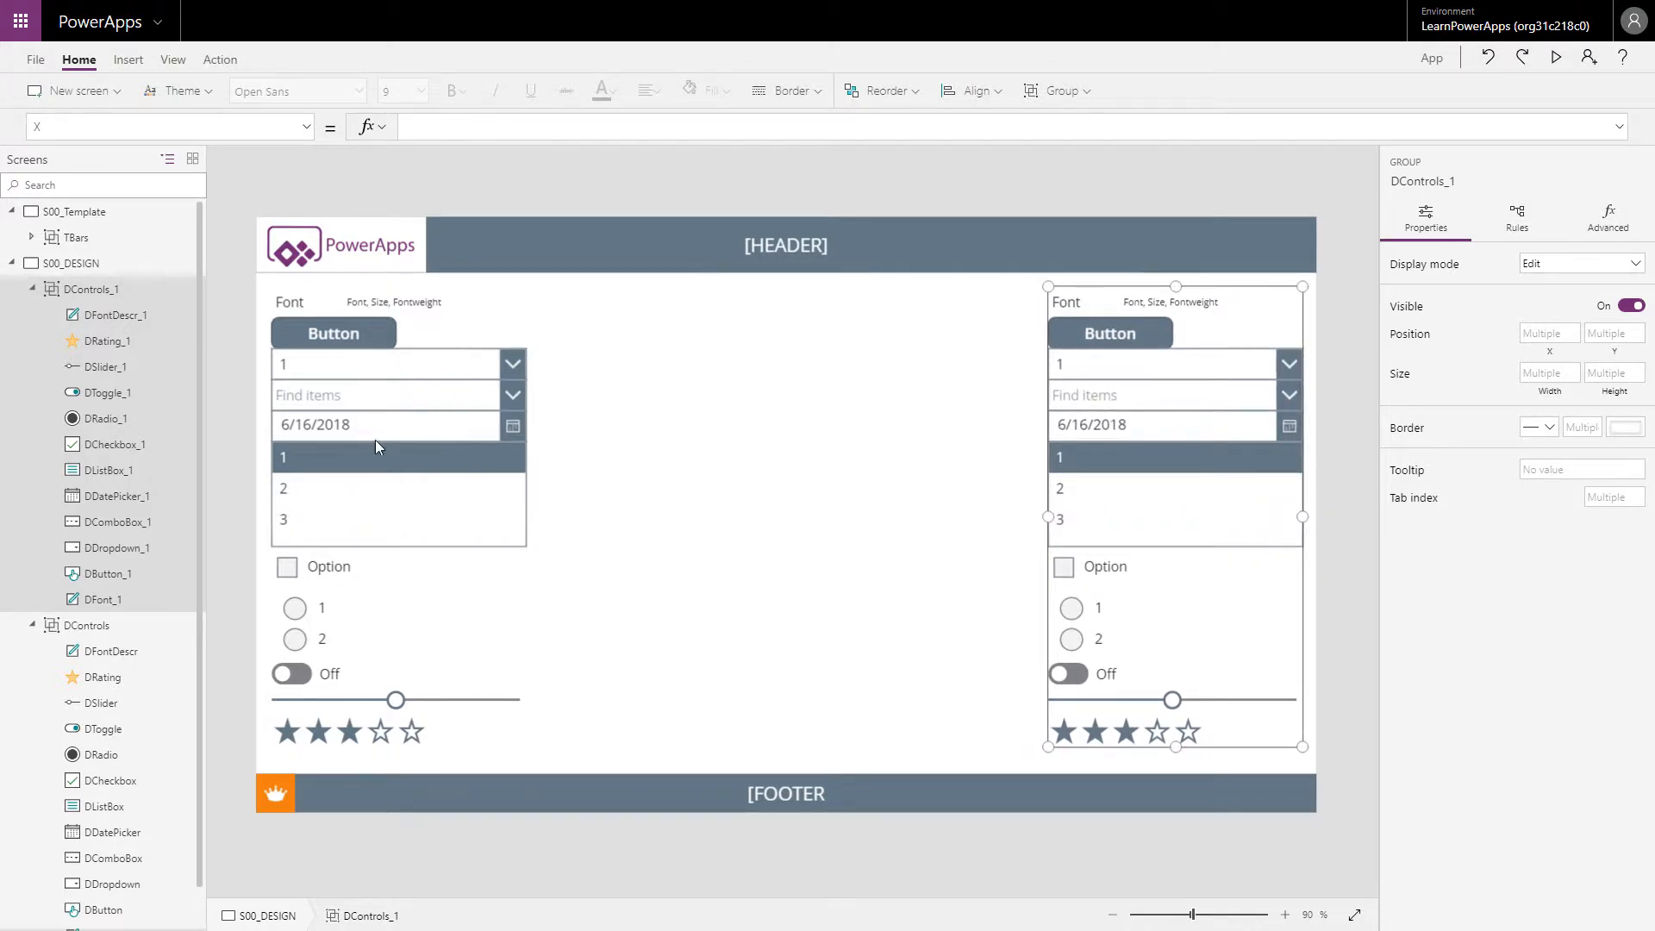
Rename the copied group as TControls.
{"action": "right_click", "coordinate": [175, 290]}
{"action": "left_click", "coordinate": [213, 427]}
{"action": "left_click", "coordinate": [127, 290]}
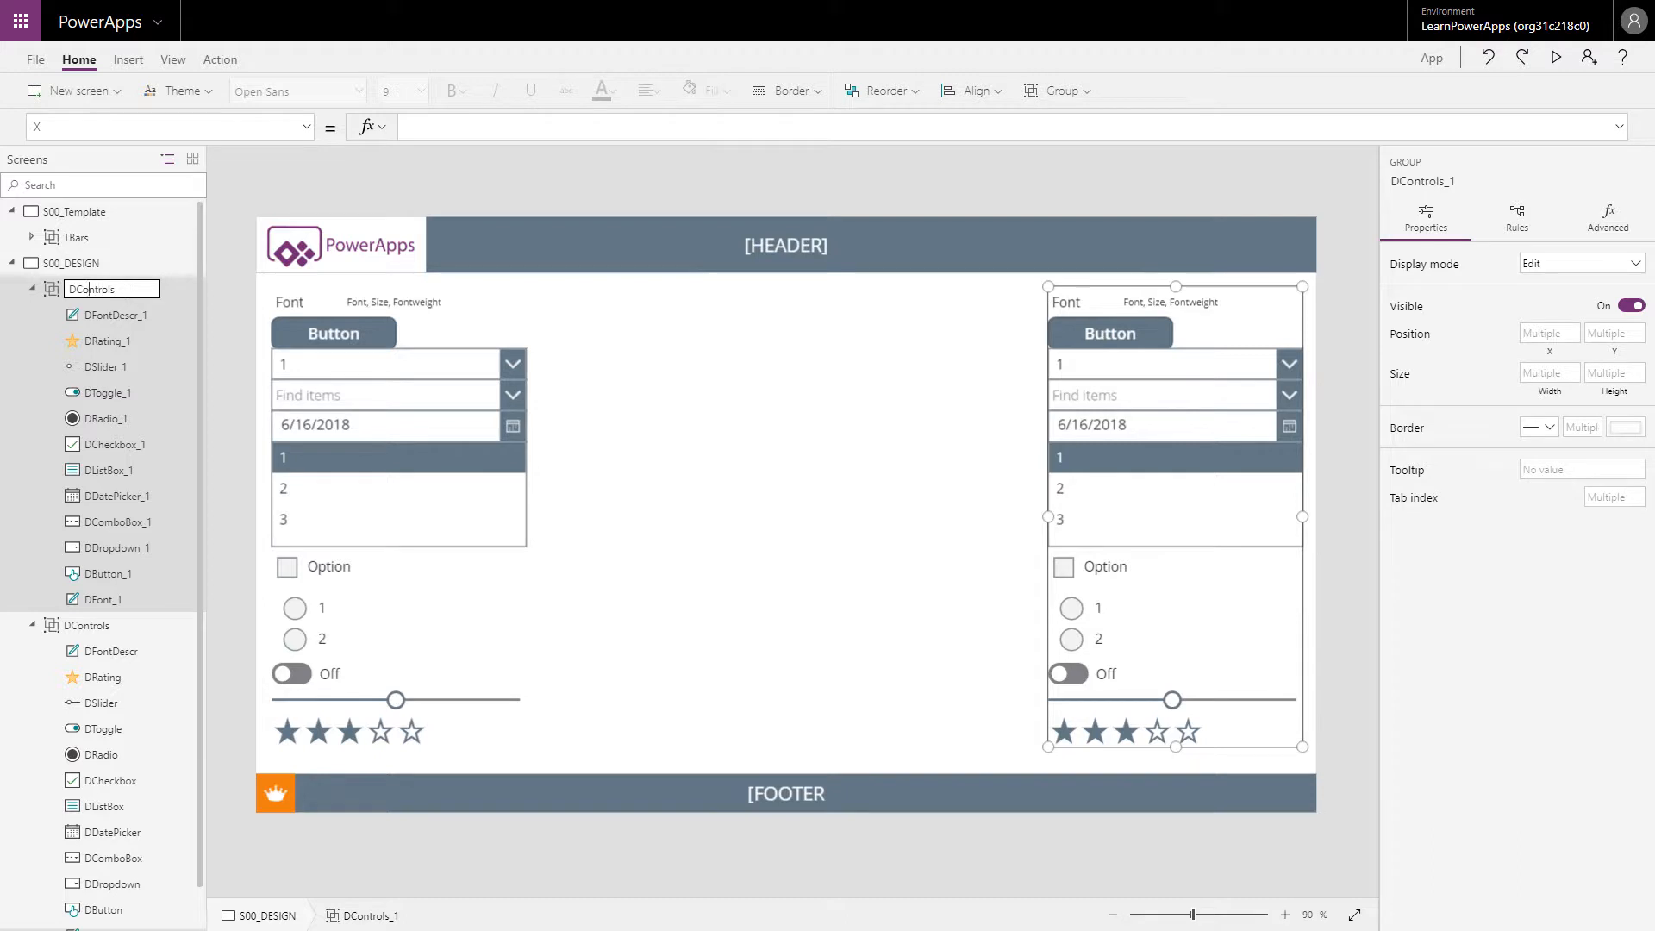
{"action": "key", "text": "BackSpace"}
{"action": "type", "text": "T"}
Rename the Font label in the TControls group as TLabel.
{"action": "left_click", "coordinate": [116, 596]}
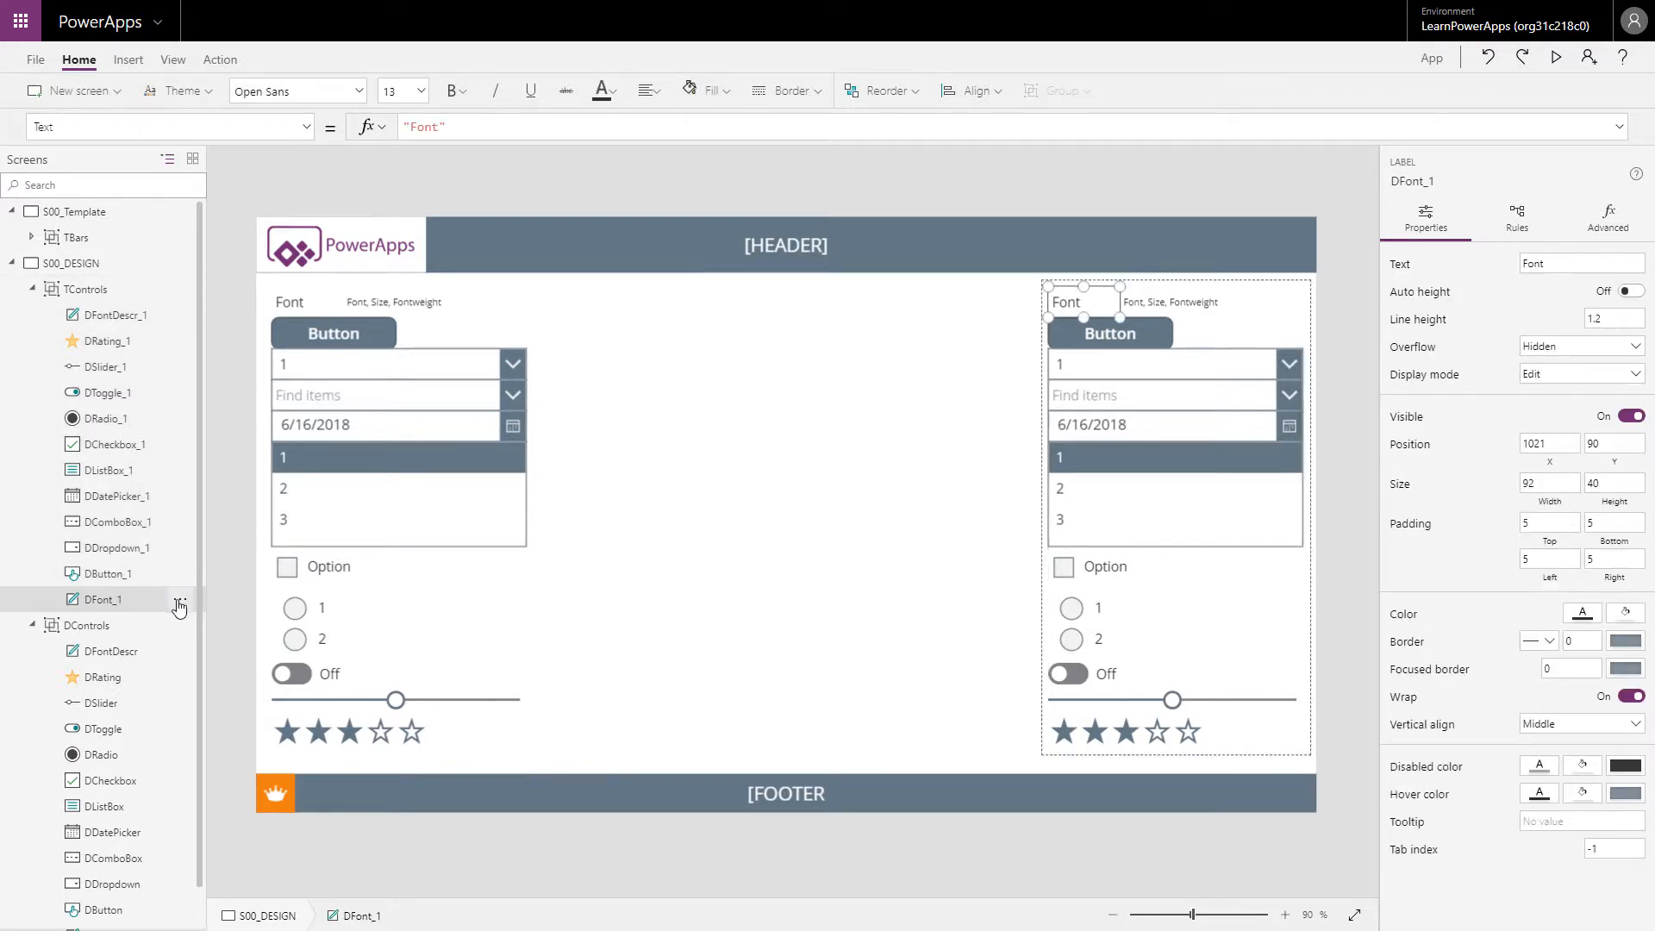
{"action": "right_click", "coordinate": [178, 605]}
{"action": "left_click", "coordinate": [212, 709]}
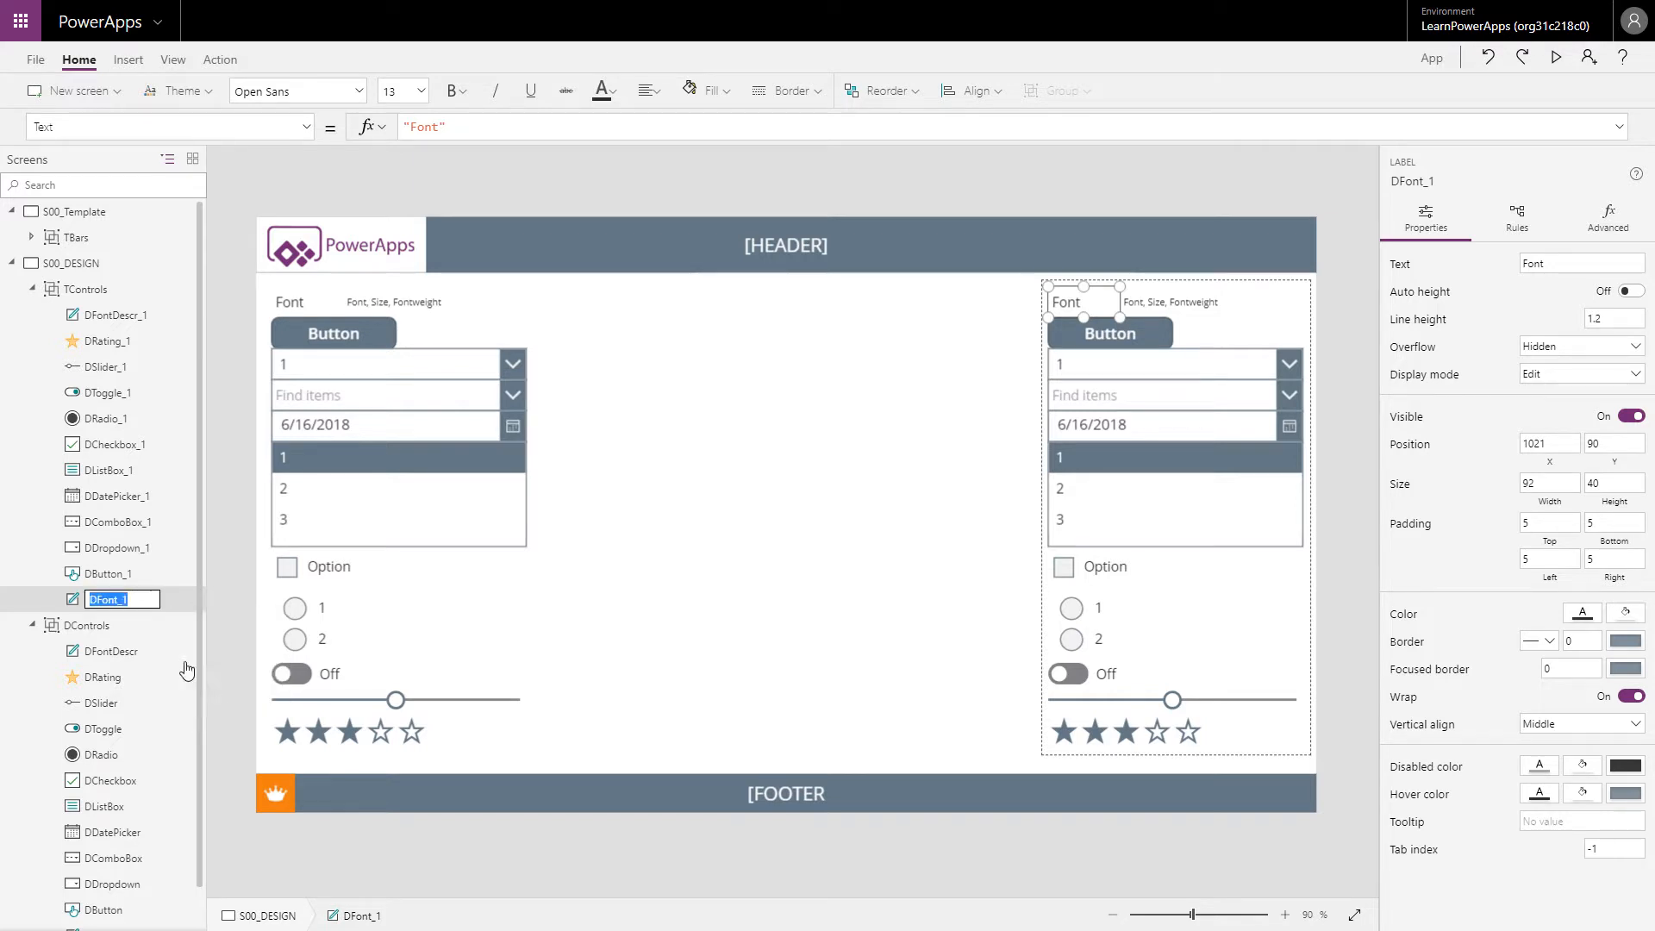
{"action": "left_click", "coordinate": [128, 599]}
{"action": "type", "text": "TLabel"}
Delete the font description label from the TControls group and collapse both control groups in the tree.
{"action": "left_click", "coordinate": [139, 318]}
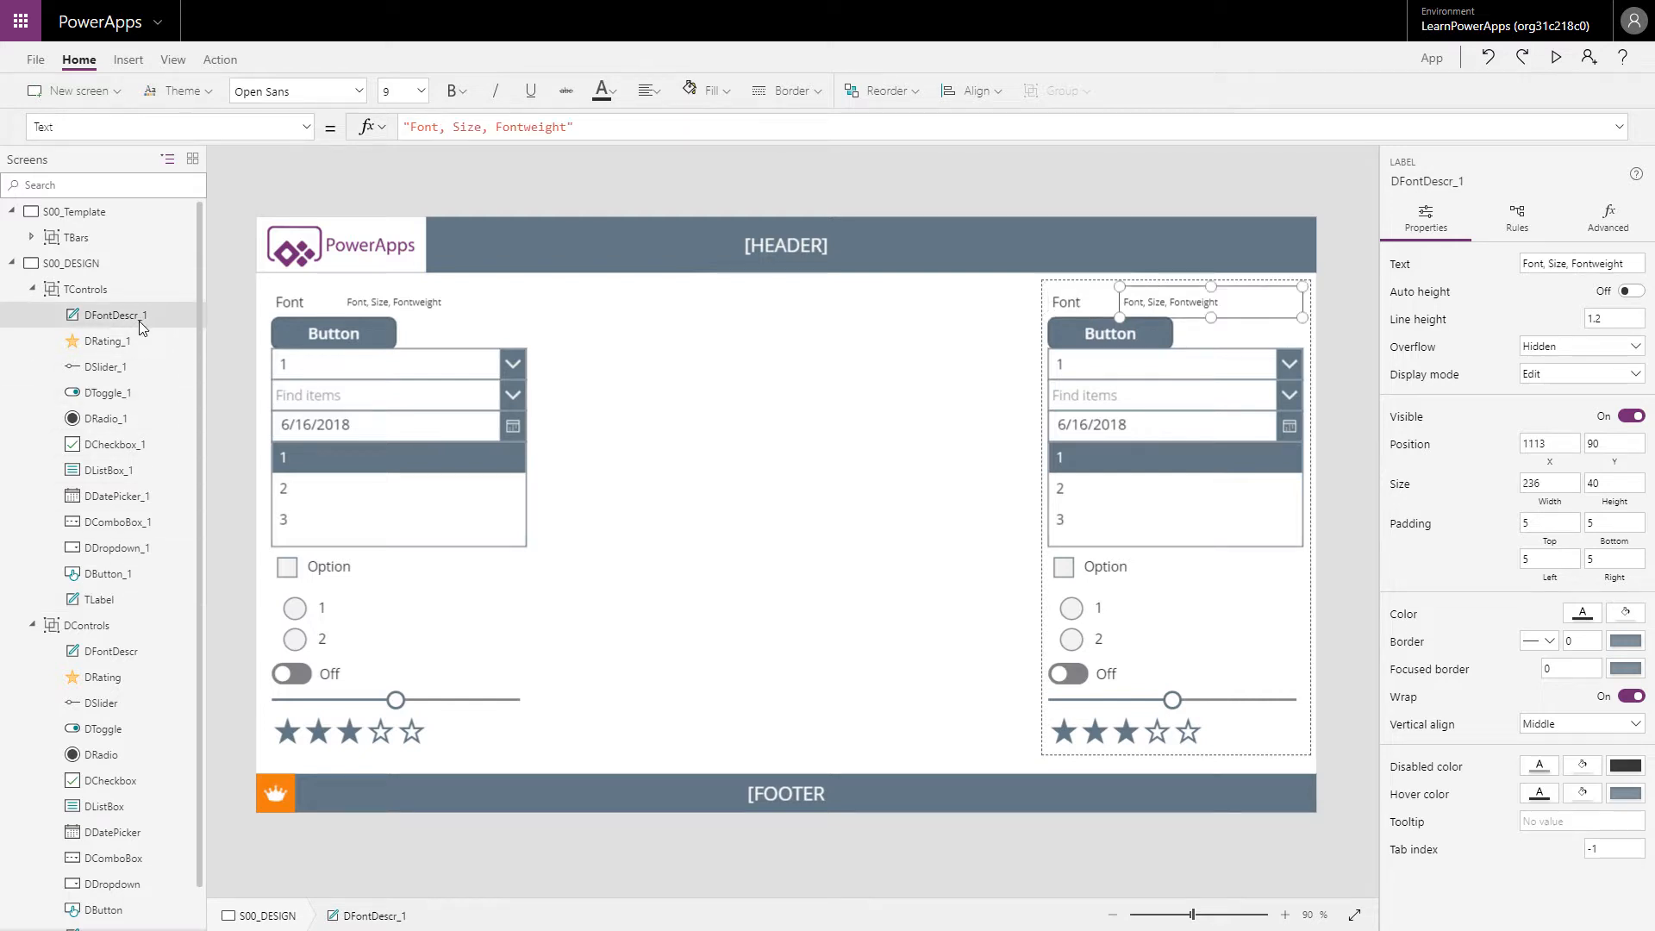
{"action": "key", "text": "Delete"}
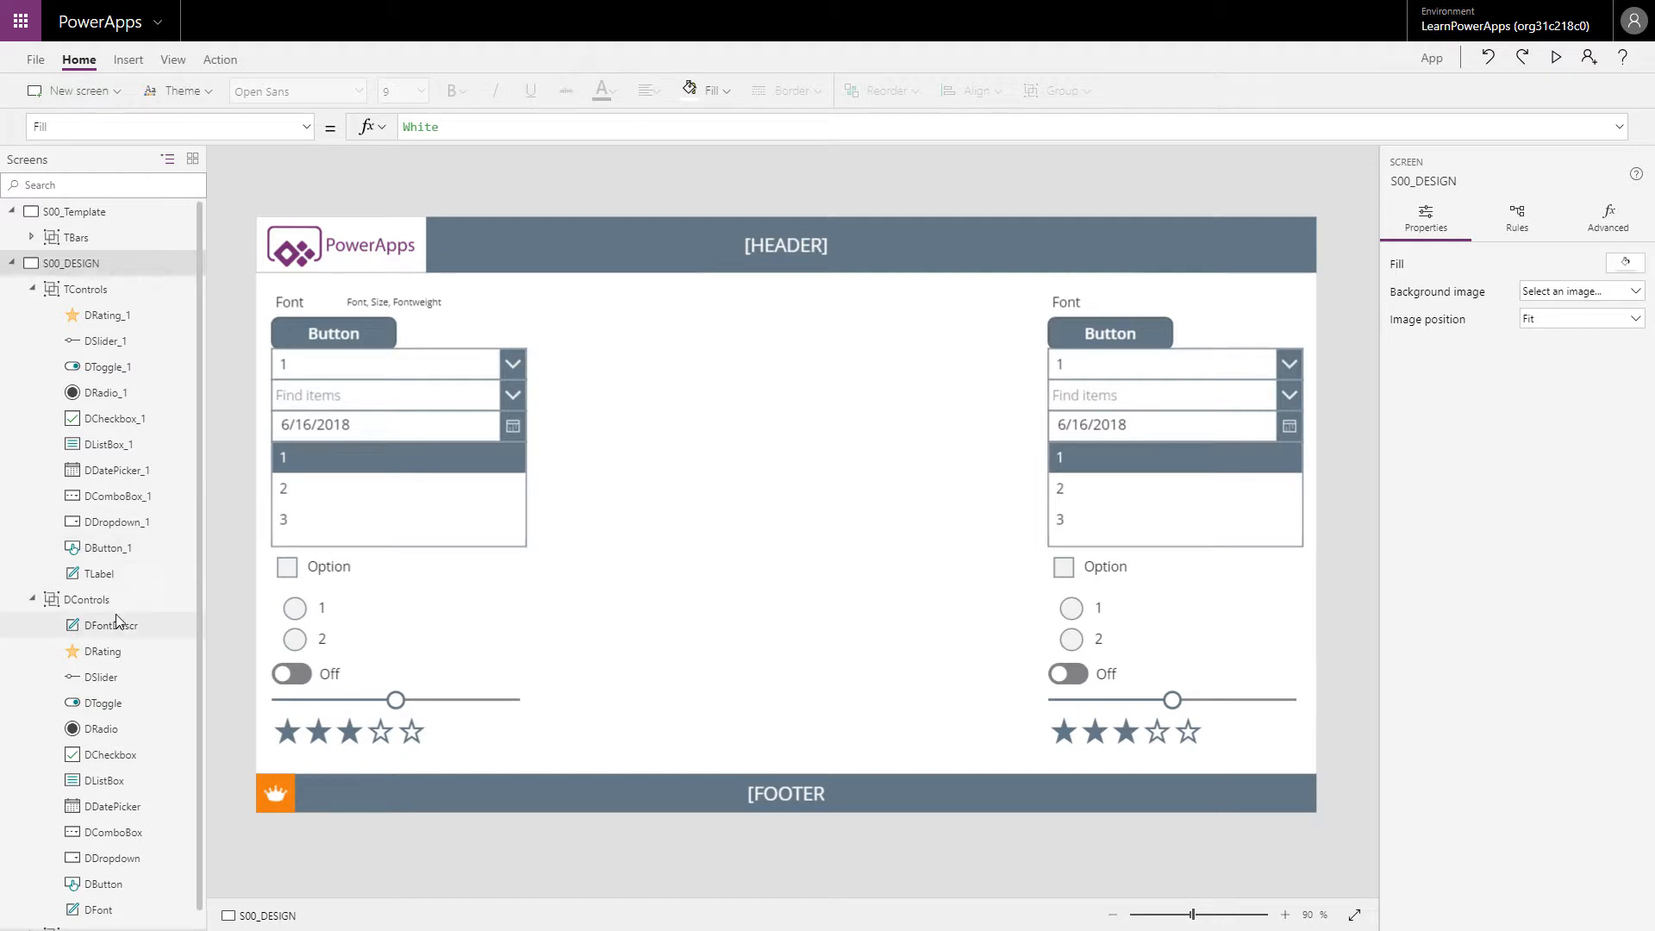
{"action": "left_click", "coordinate": [32, 289]}
{"action": "left_click", "coordinate": [32, 314]}
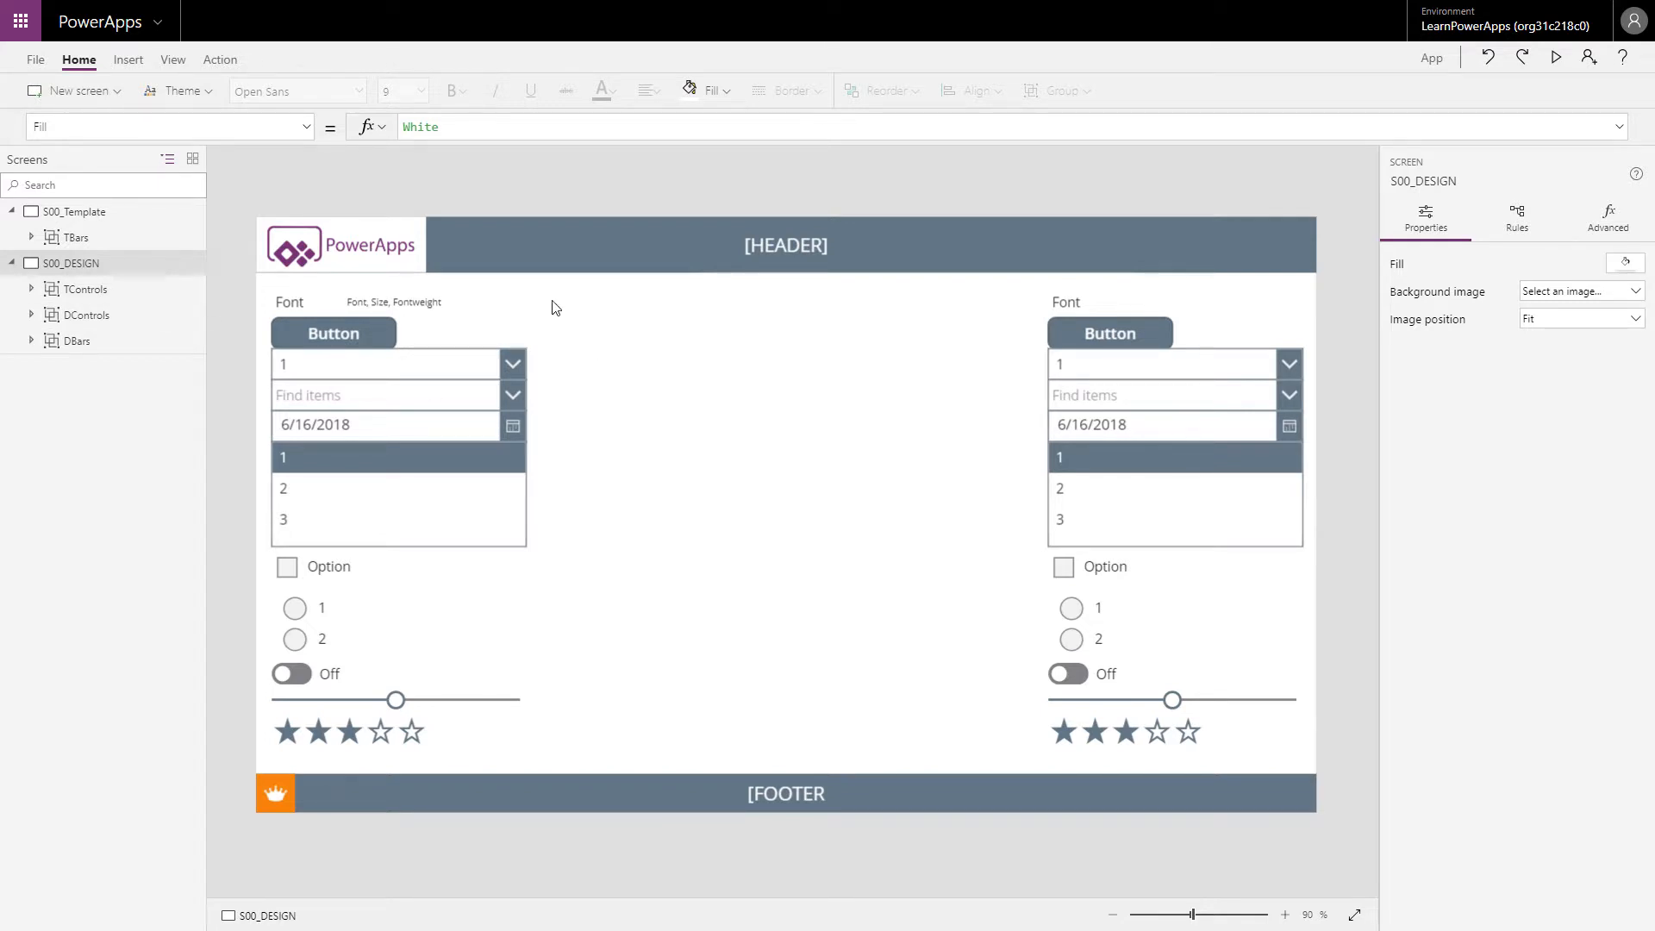
{"action": "left_click_drag", "start_coordinate": [542, 293], "coordinate": [1044, 759]}
{"action": "left_click_drag", "start_coordinate": [540, 342], "coordinate": [1045, 773]}
{"action": "left_click", "coordinate": [507, 444]}
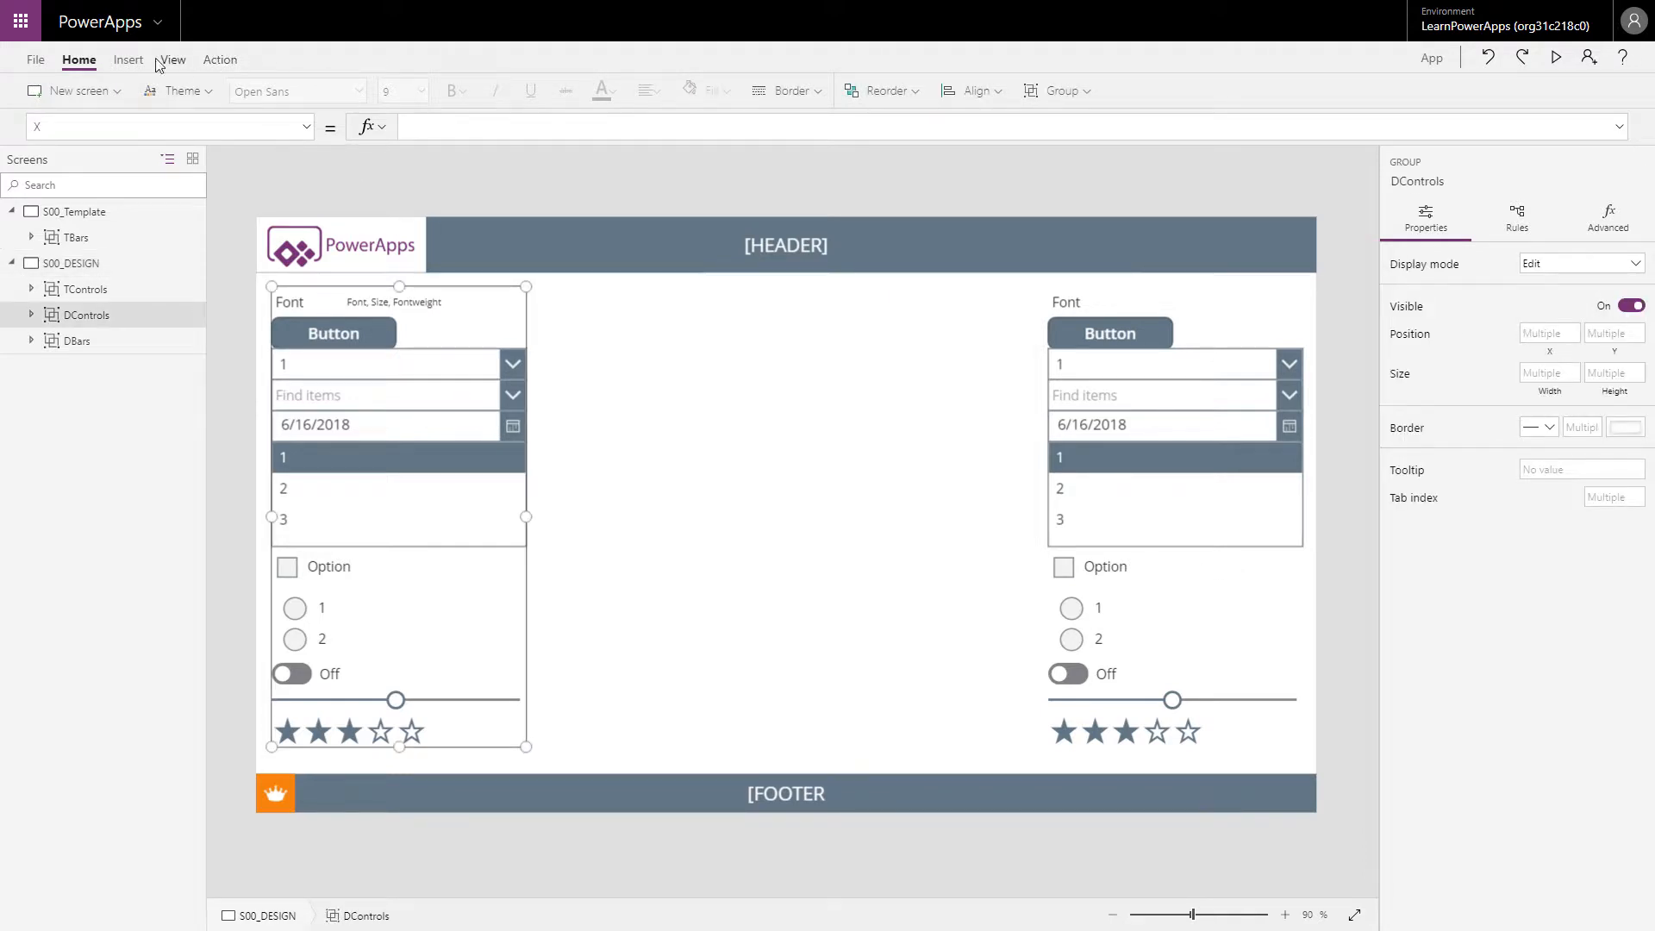
Insert a label covering the DControls column, at X 0, Y 72 and about 371 wide by 635 high.
{"action": "left_click", "coordinate": [128, 60]}
{"action": "left_click", "coordinate": [175, 92]}
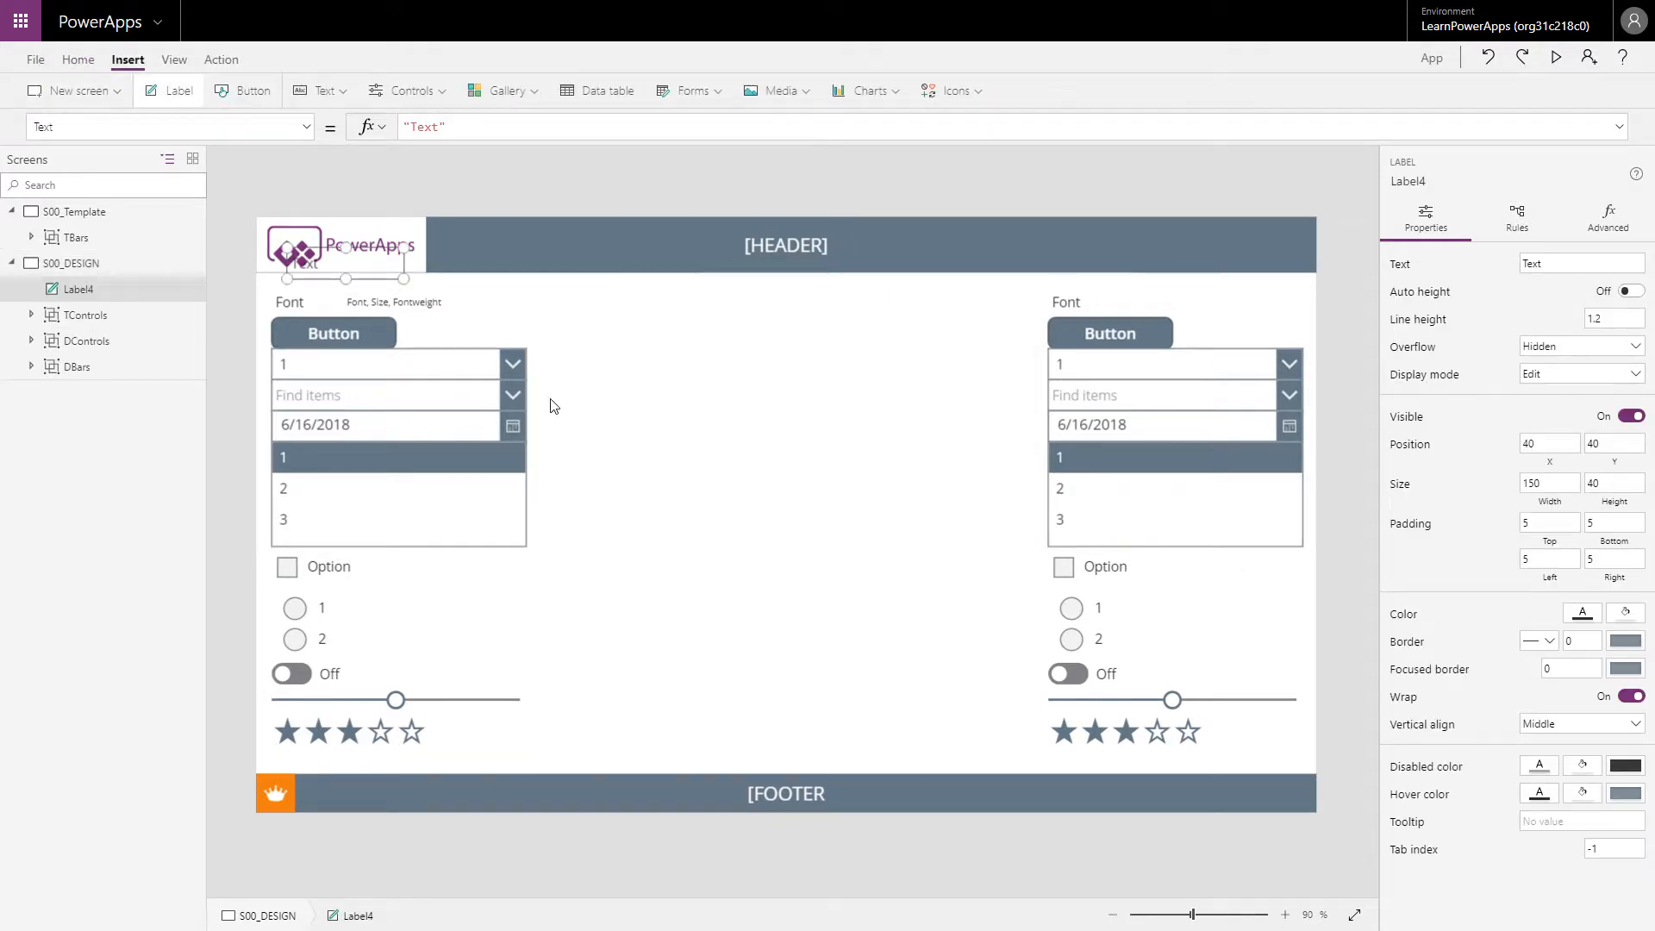
{"action": "left_click_drag", "start_coordinate": [360, 276], "coordinate": [545, 766]}
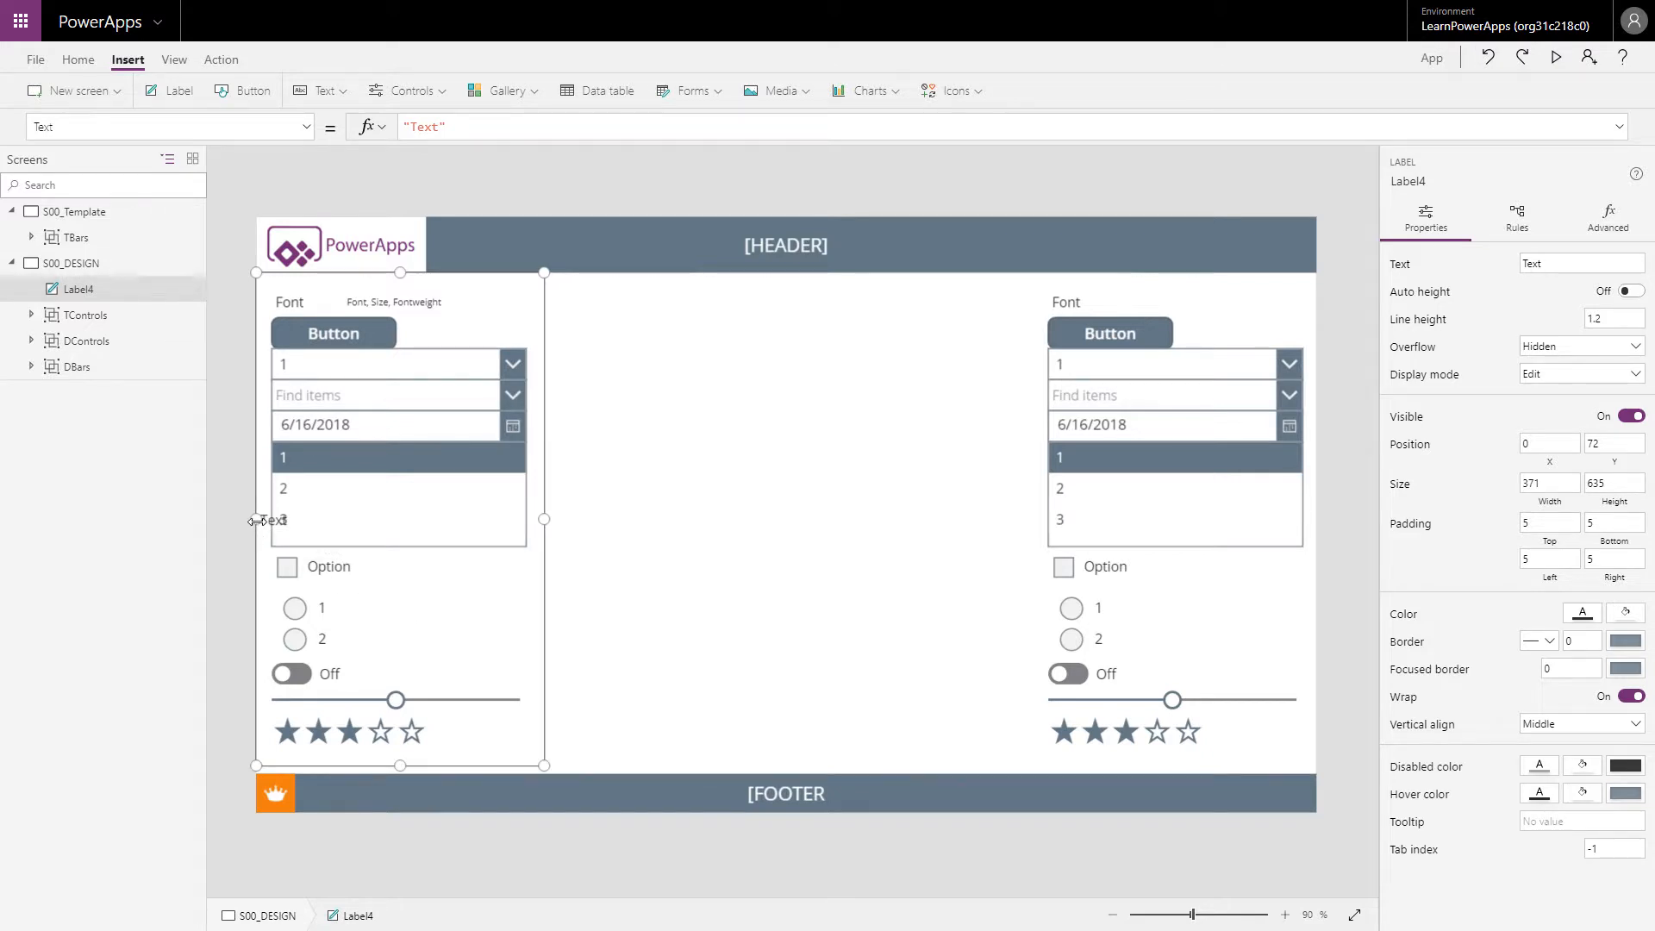
Set the new label's text to "Design Controls" and its vertical alignment to Top.
{"action": "left_click_drag", "start_coordinate": [1582, 262], "coordinate": [1510, 264]}
{"action": "type", "text": "Design Controls"}
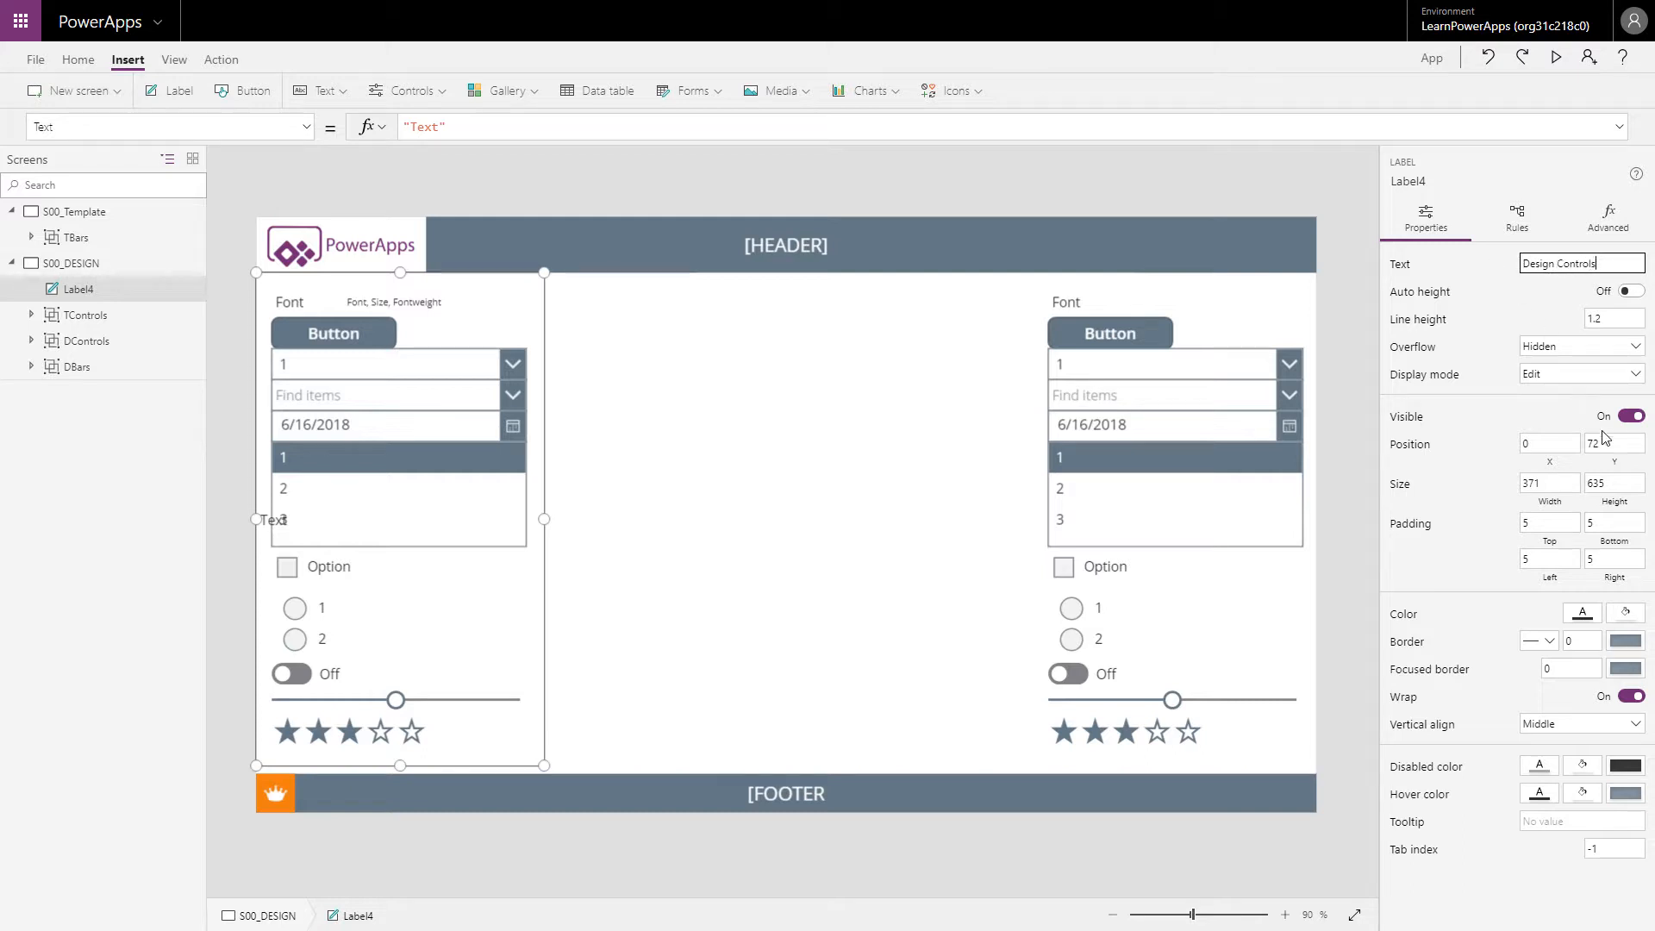
{"action": "left_click", "coordinate": [1580, 735]}
{"action": "left_click", "coordinate": [1561, 747]}
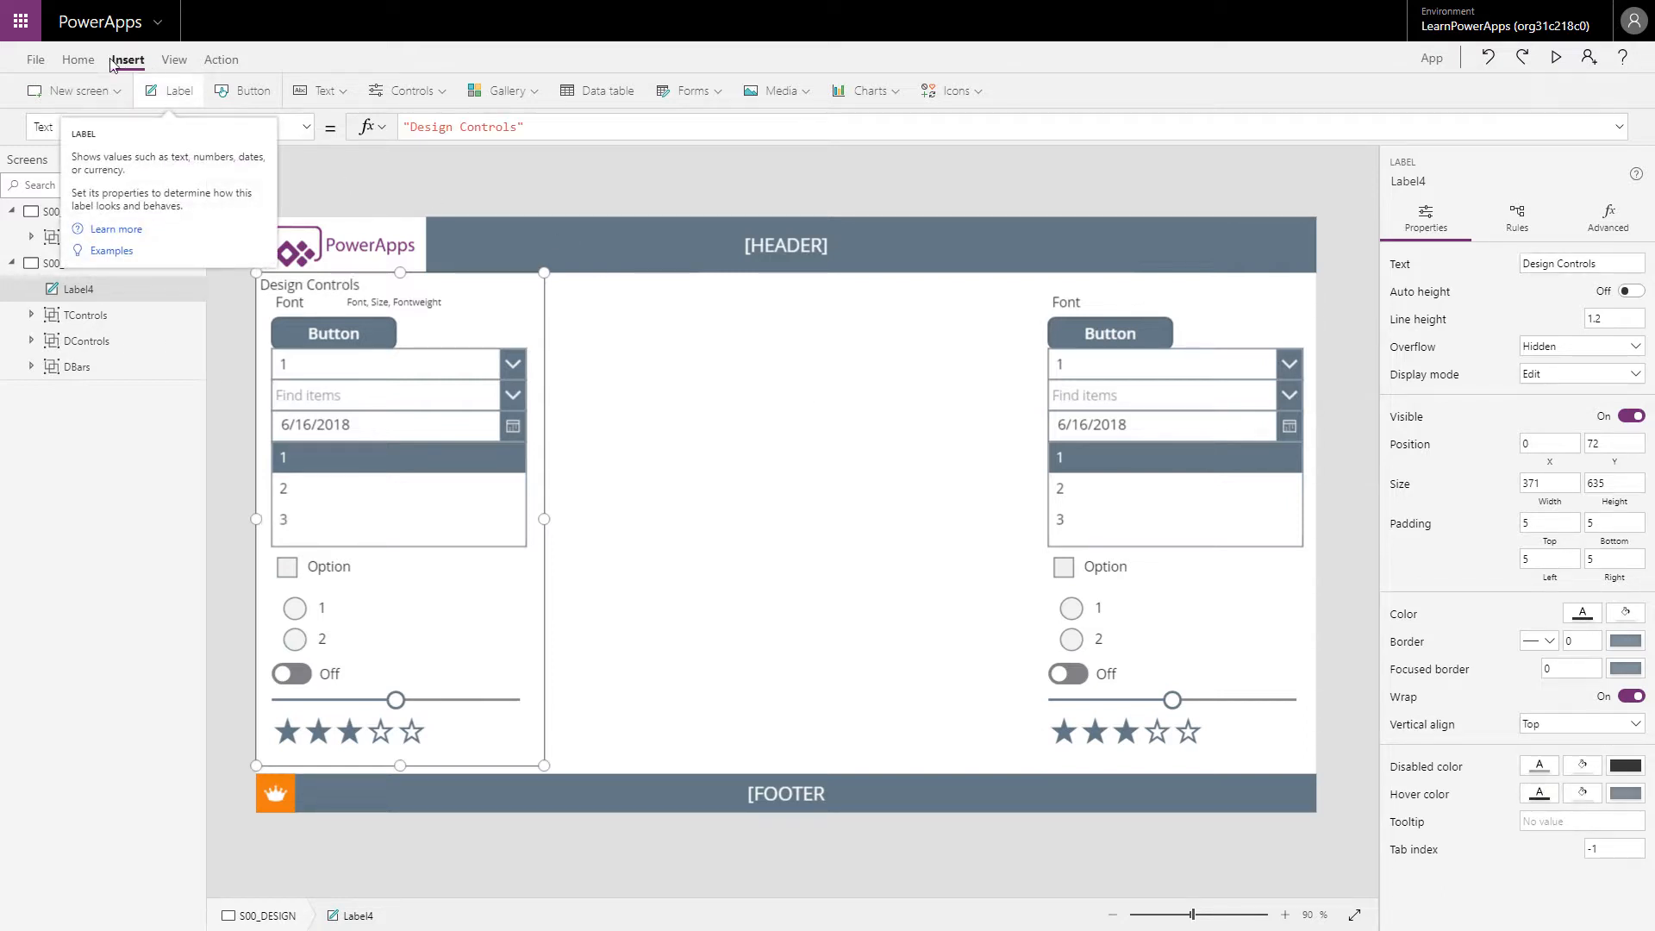
Center the Design Controls label's text horizontally and set its font size to 9.
{"action": "left_click", "coordinate": [76, 62]}
{"action": "left_click", "coordinate": [648, 90]}
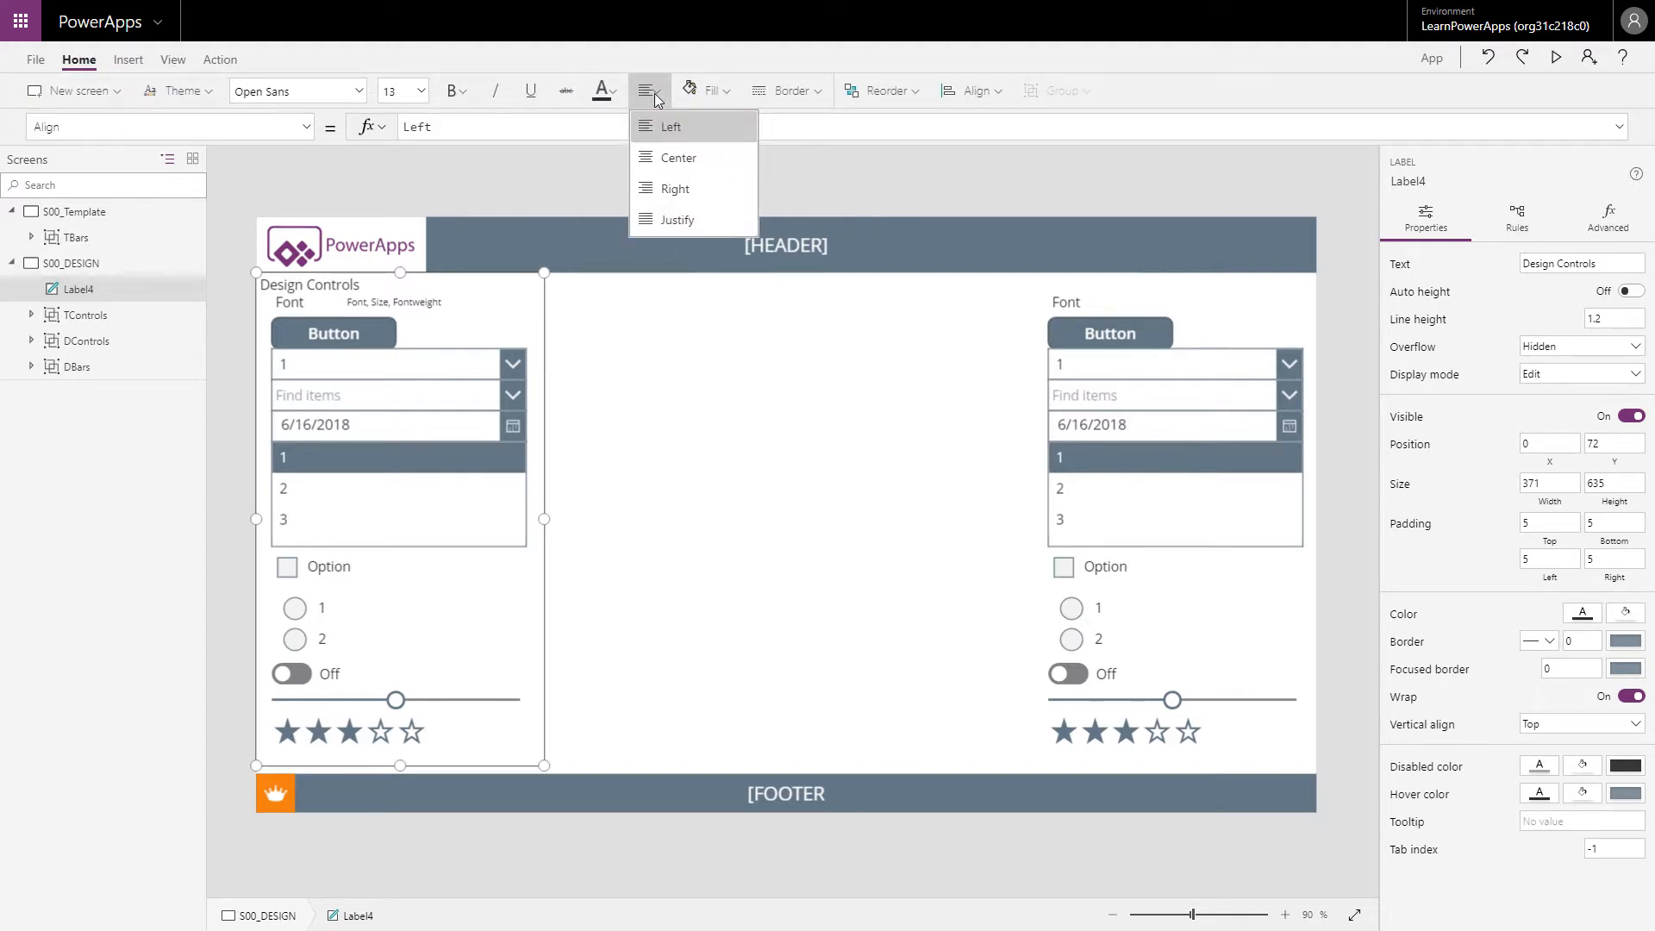
{"action": "left_click", "coordinate": [680, 162]}
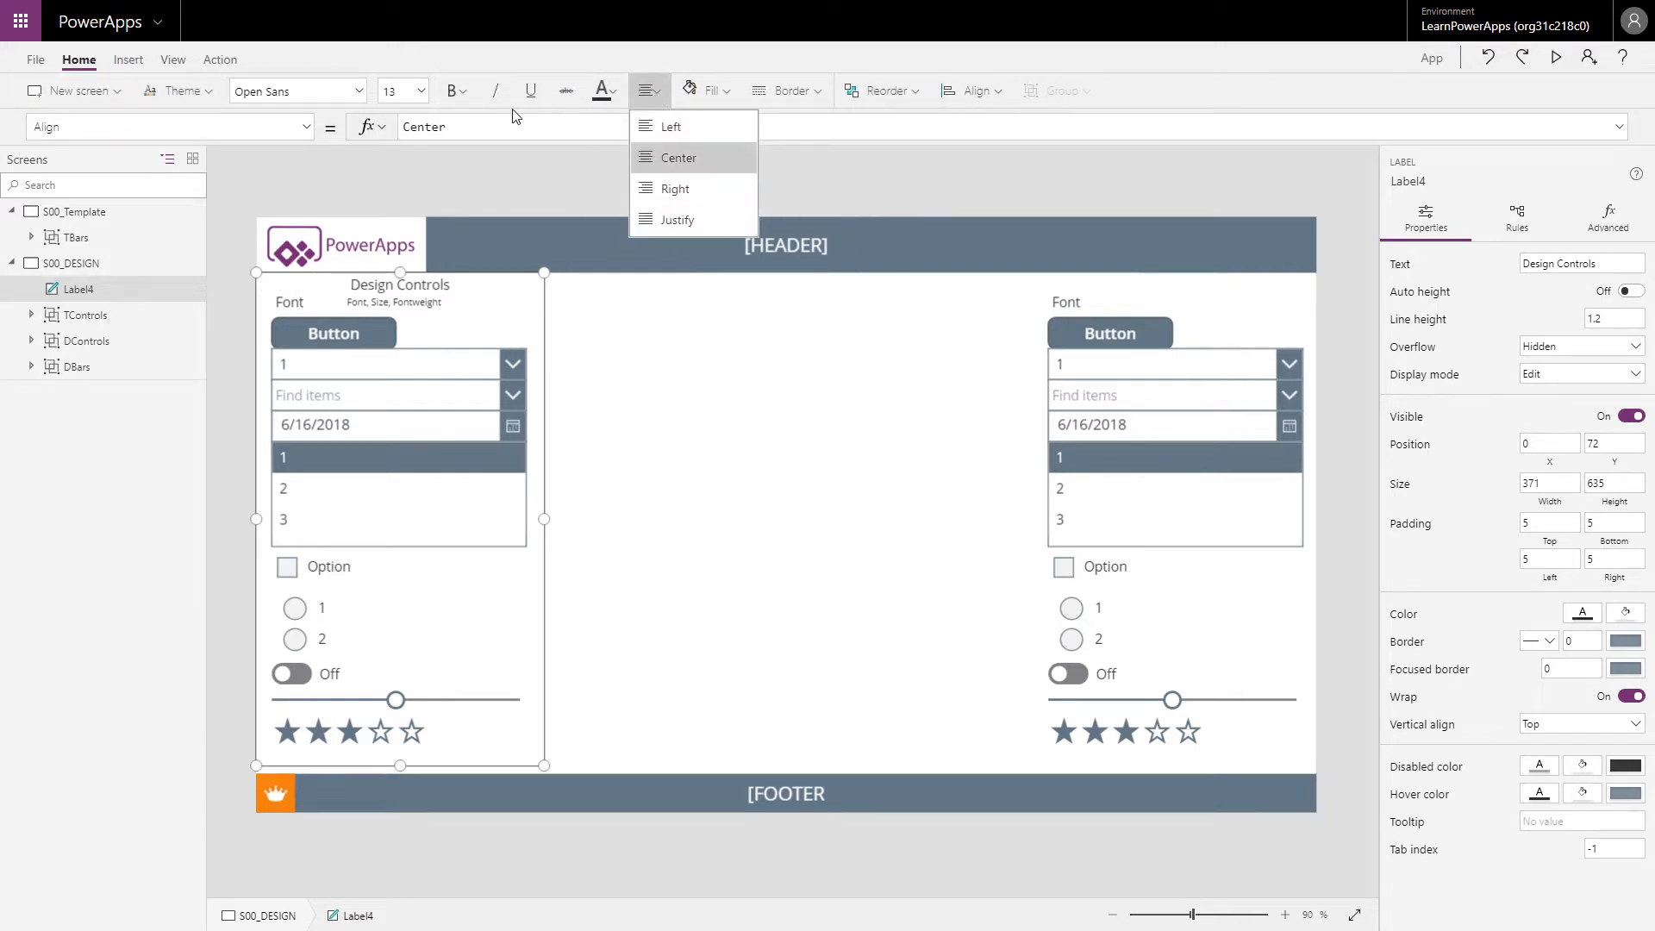
{"action": "left_click", "coordinate": [422, 91]}
{"action": "left_click", "coordinate": [395, 142]}
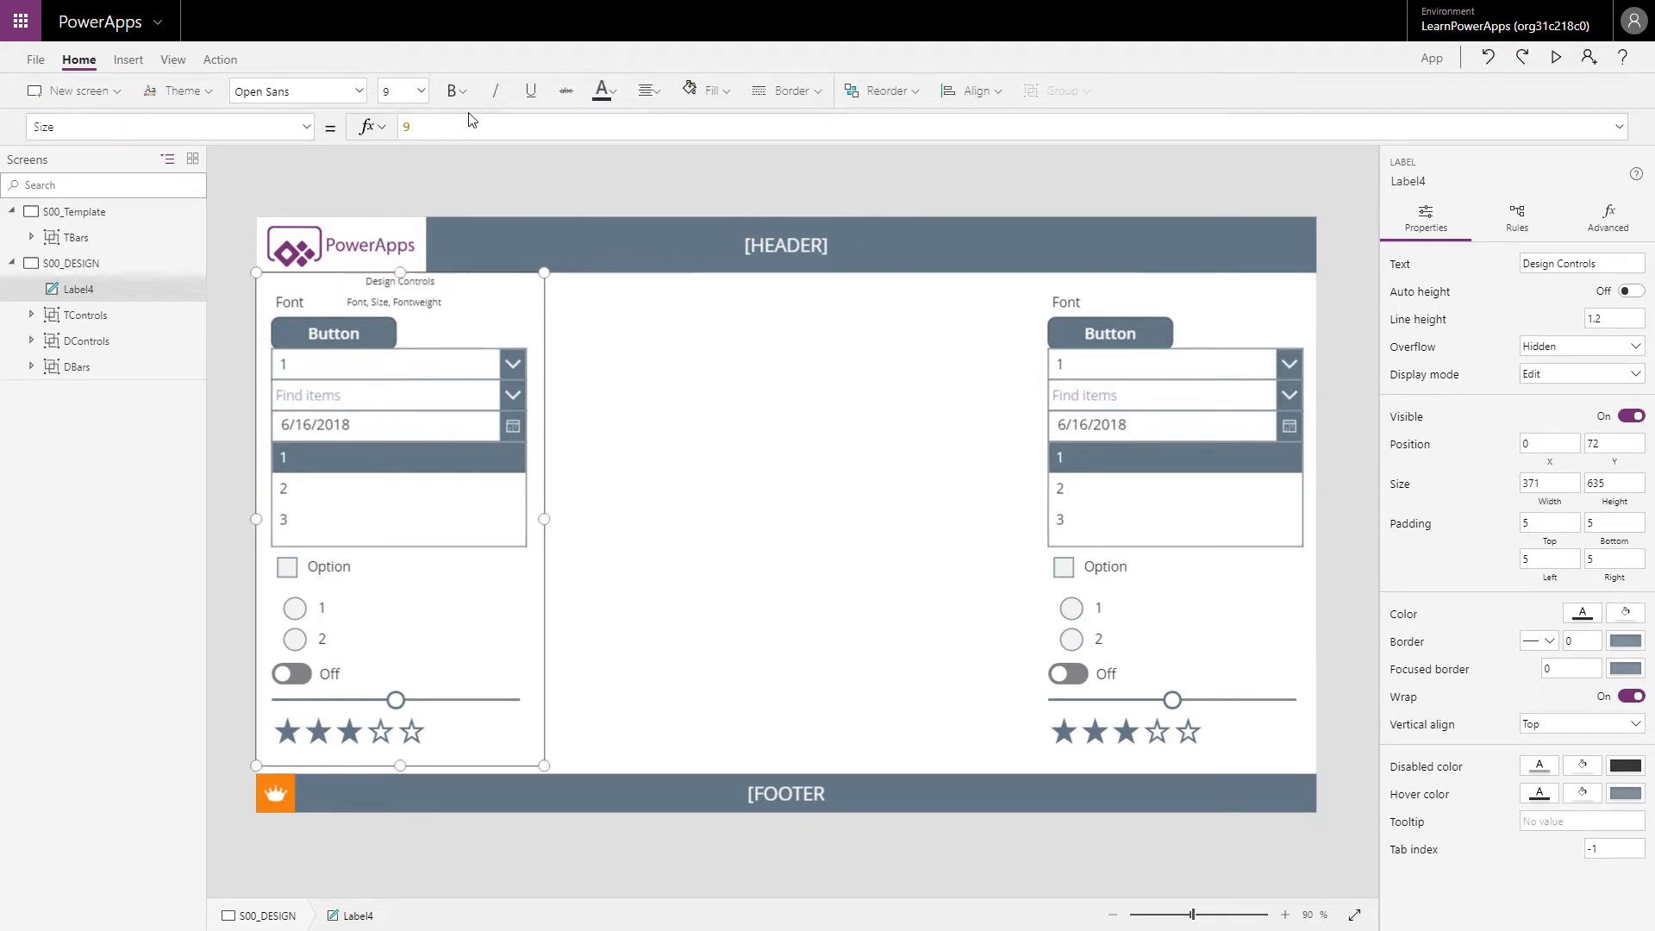
Try underlining the Design Controls label's text, and set its font weight to Bold.
{"action": "left_click", "coordinate": [531, 99]}
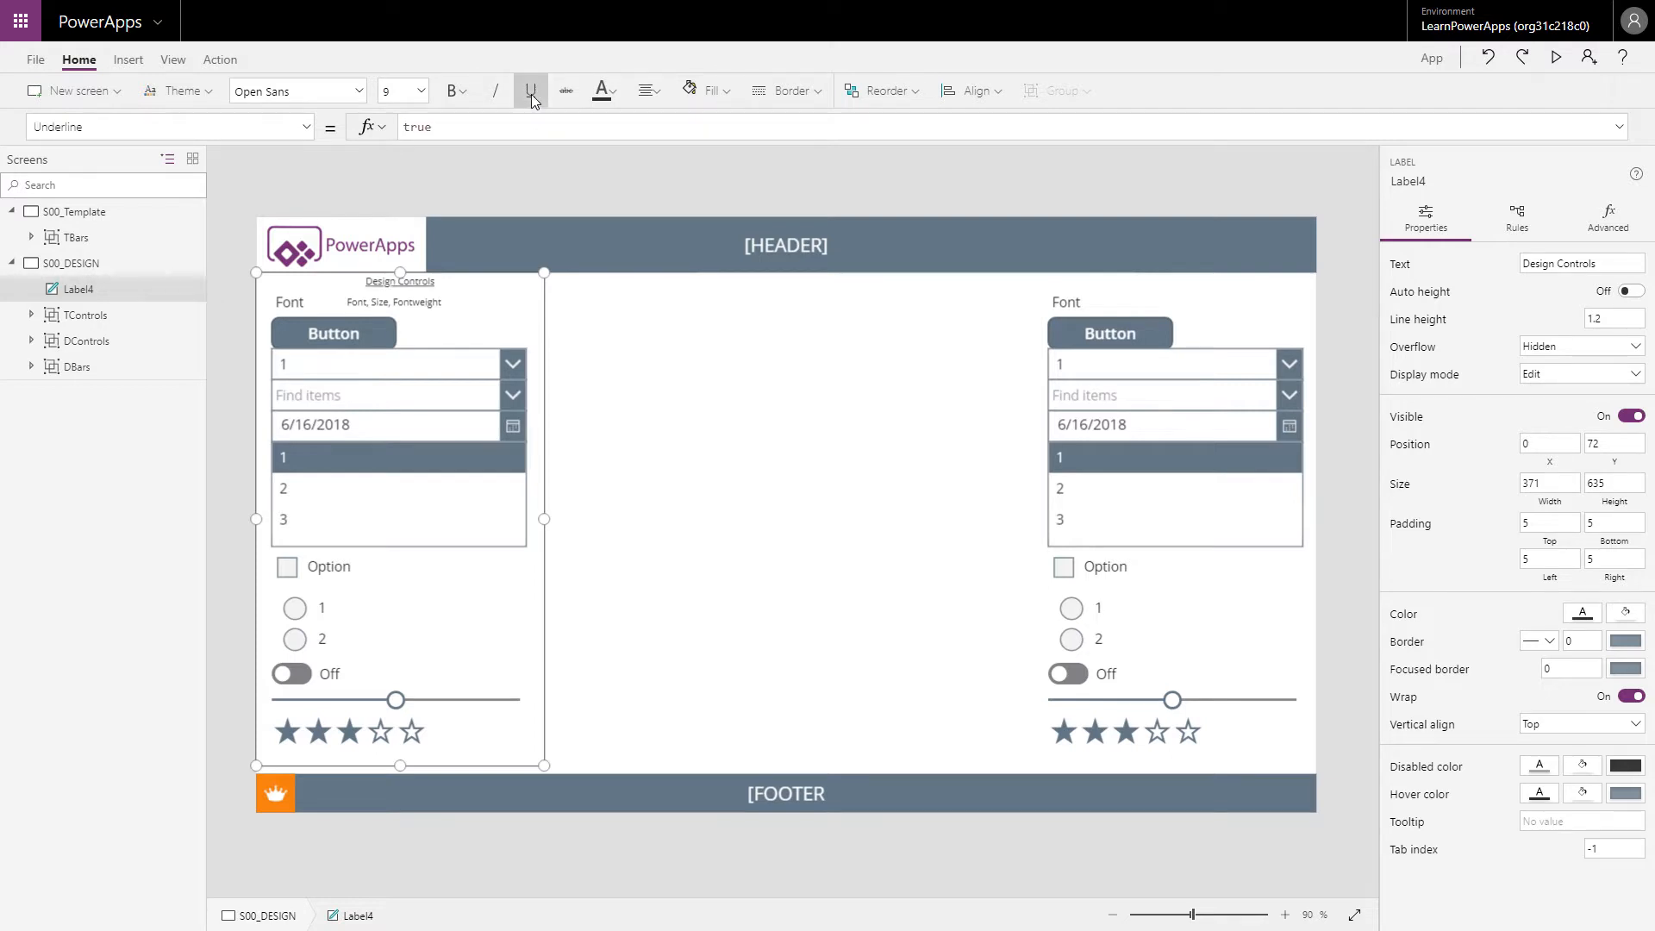
{"action": "left_click", "coordinate": [457, 91]}
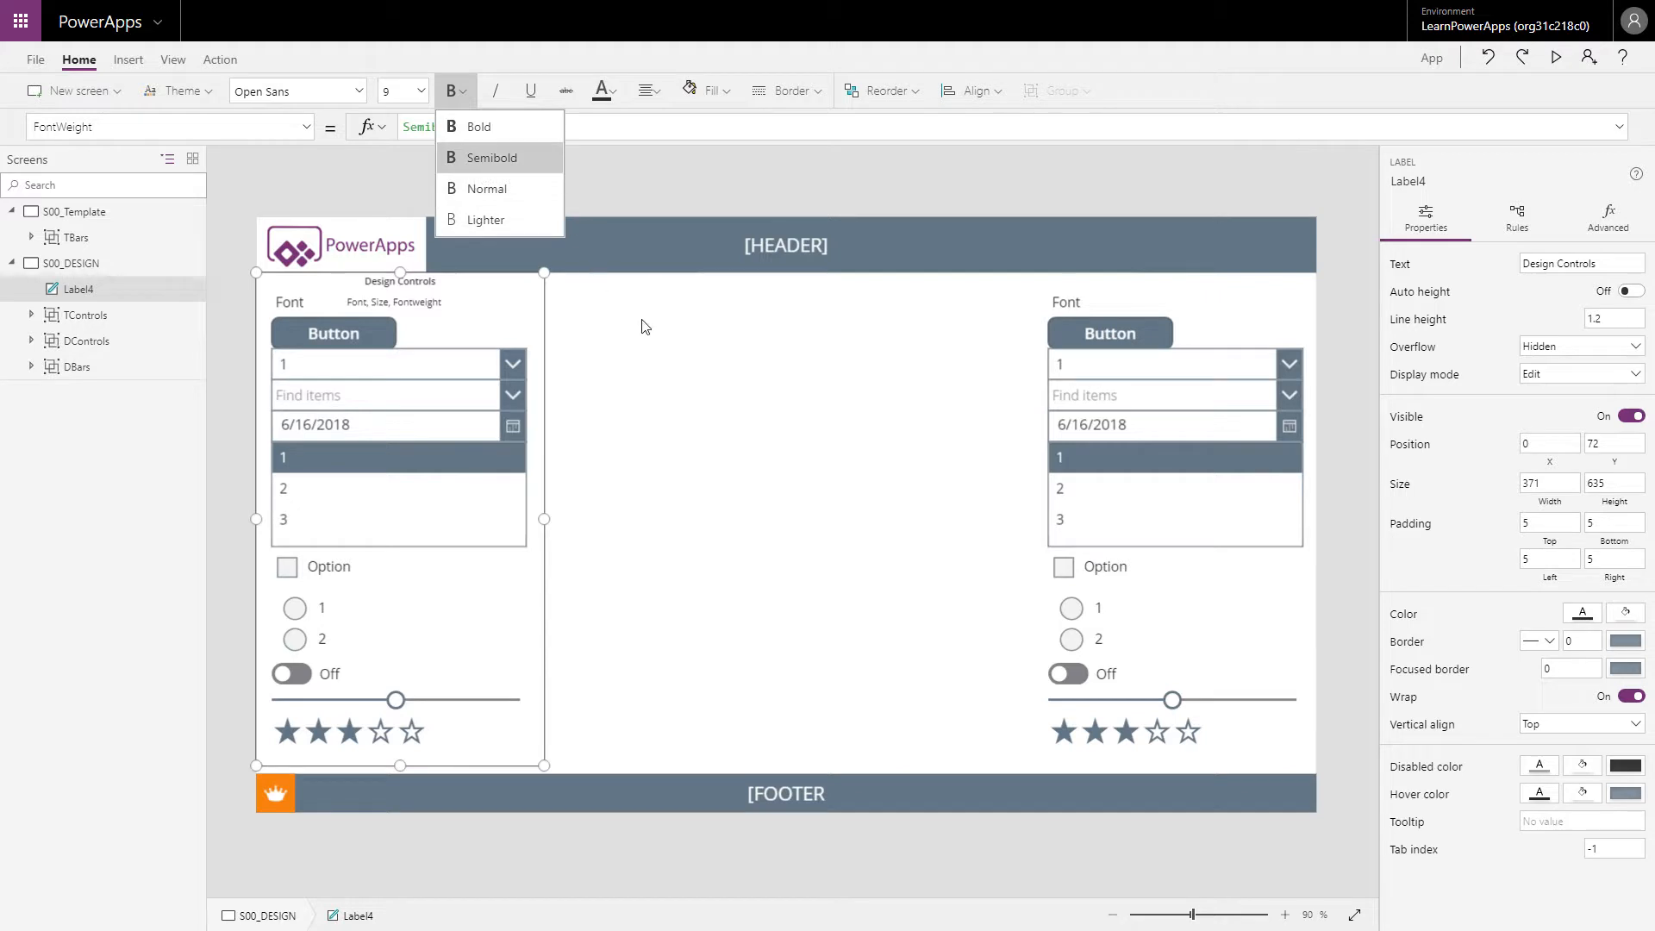
{"action": "left_click", "coordinate": [501, 131]}
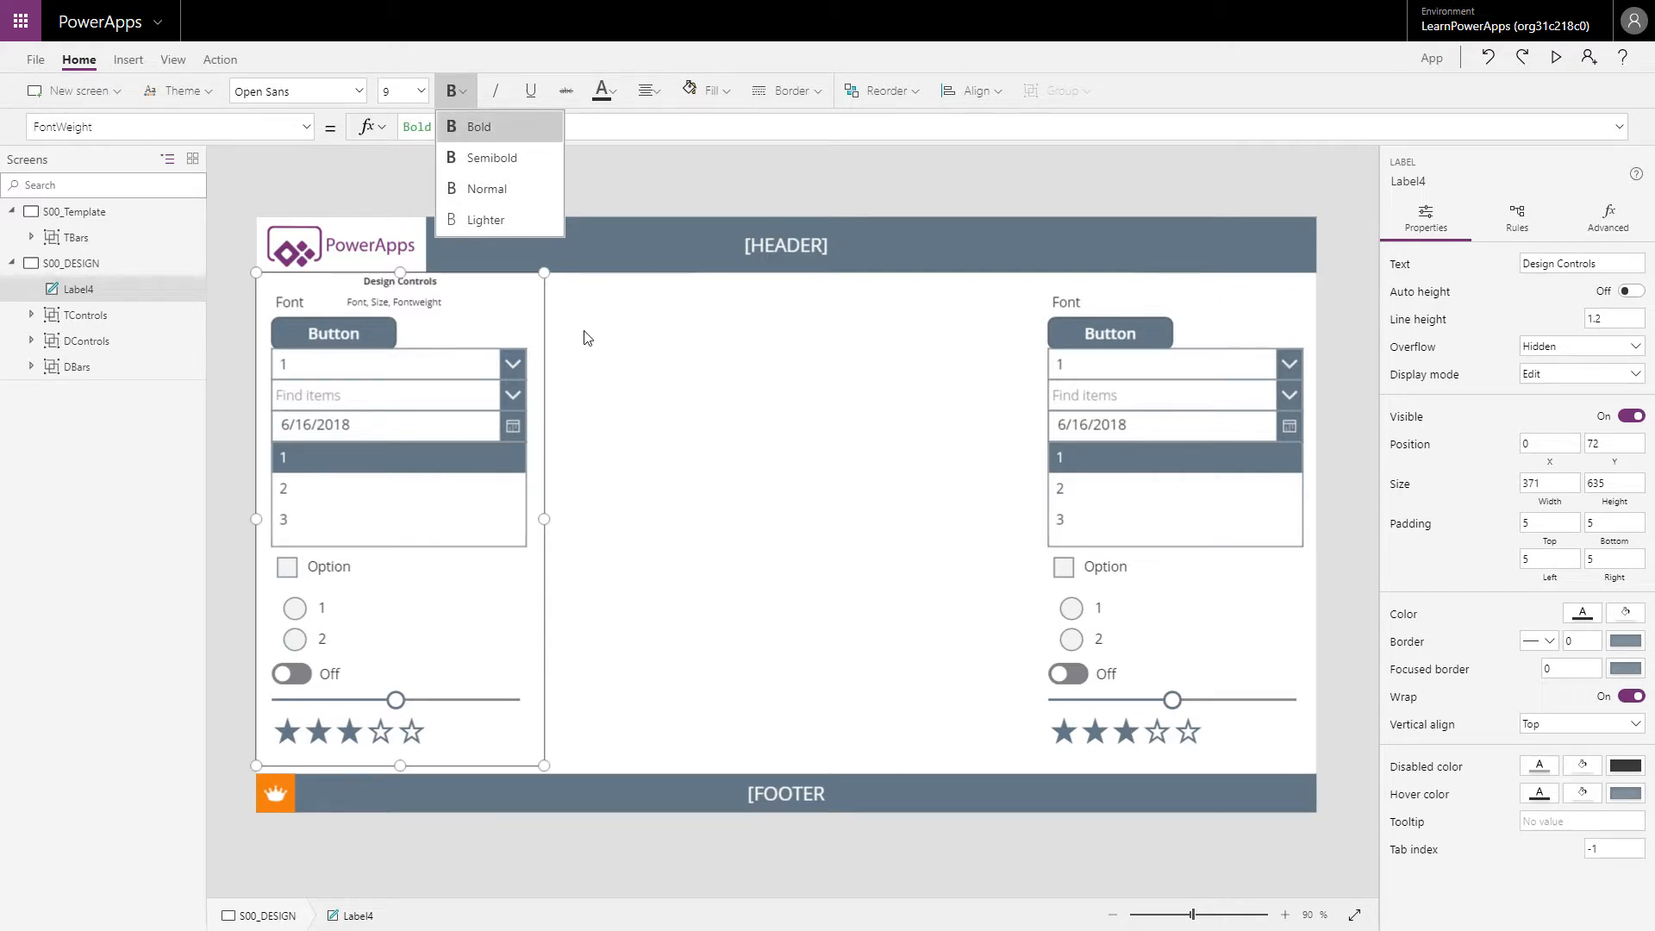
Group the Design Controls label with the DControls group and name the combined group DControls.
{"action": "left_click", "coordinate": [637, 358]}
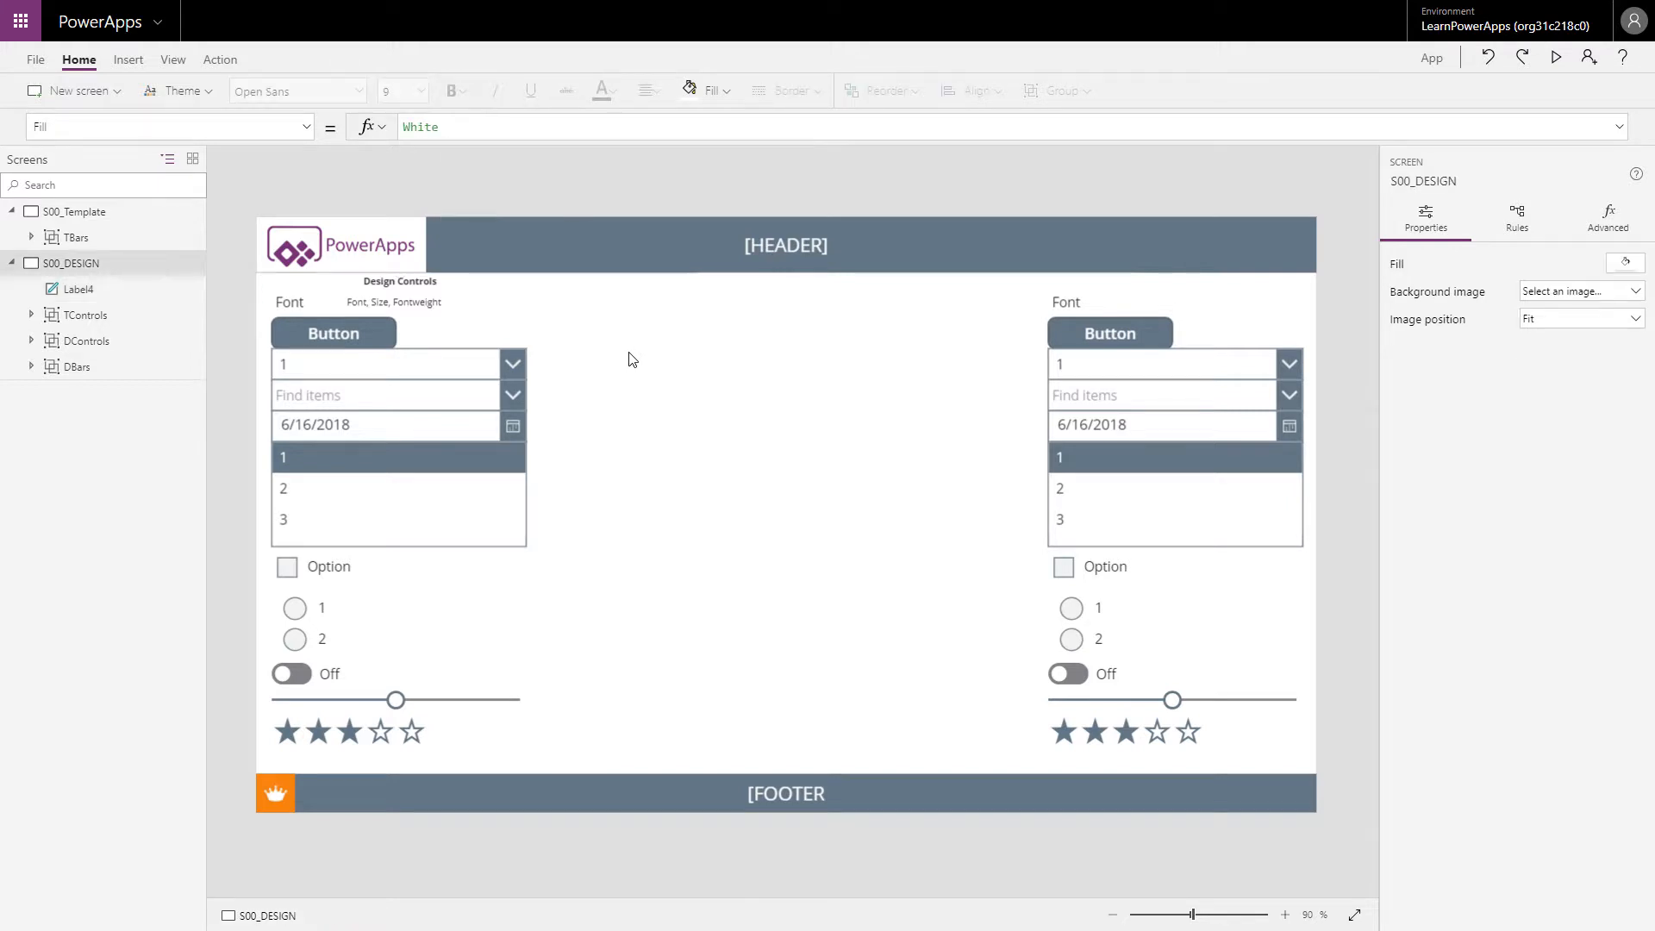
{"action": "left_click", "coordinate": [372, 284]}
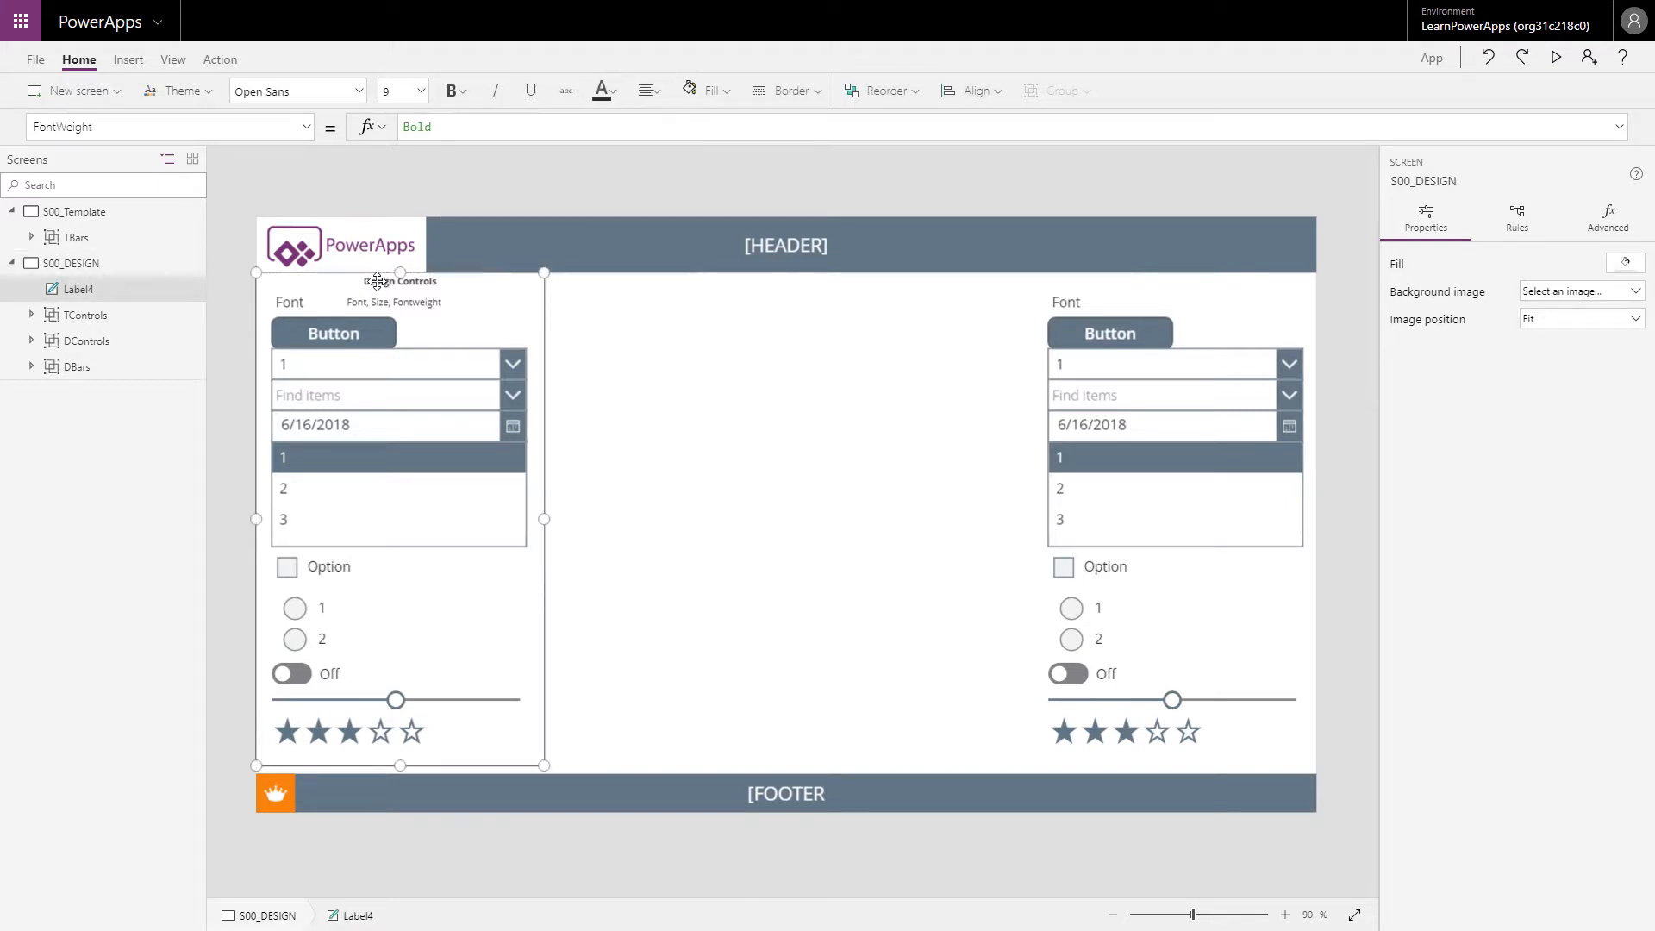
{"action": "left_click", "coordinate": [86, 345], "text": "ctrl"}
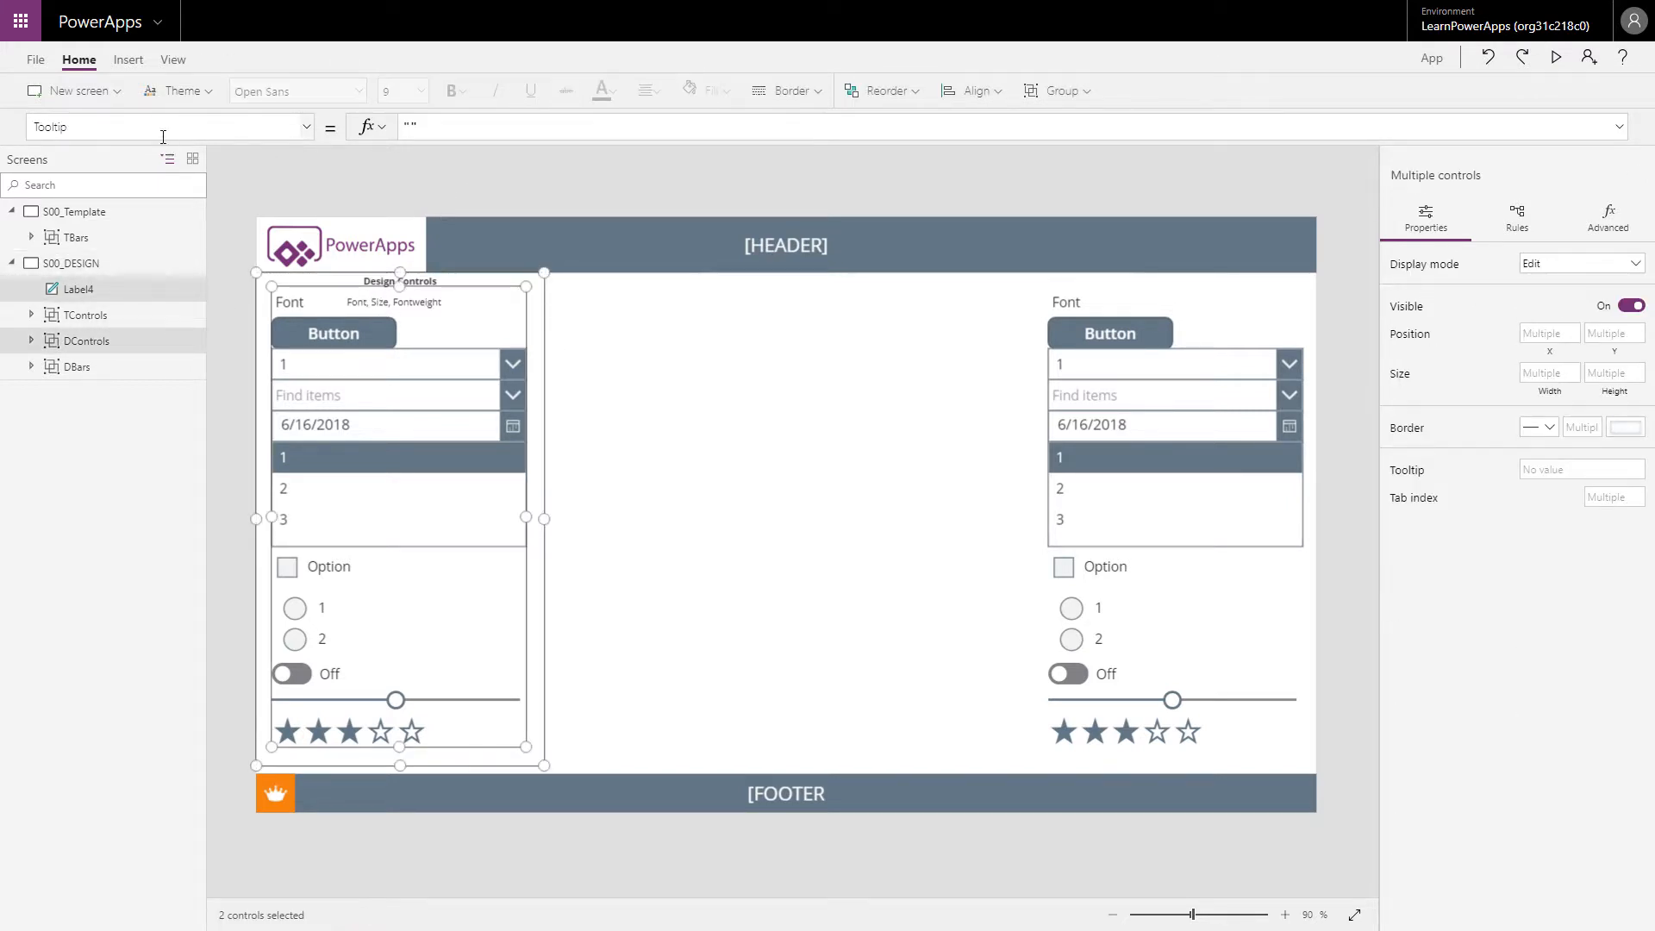
{"action": "right_click", "coordinate": [132, 338]}
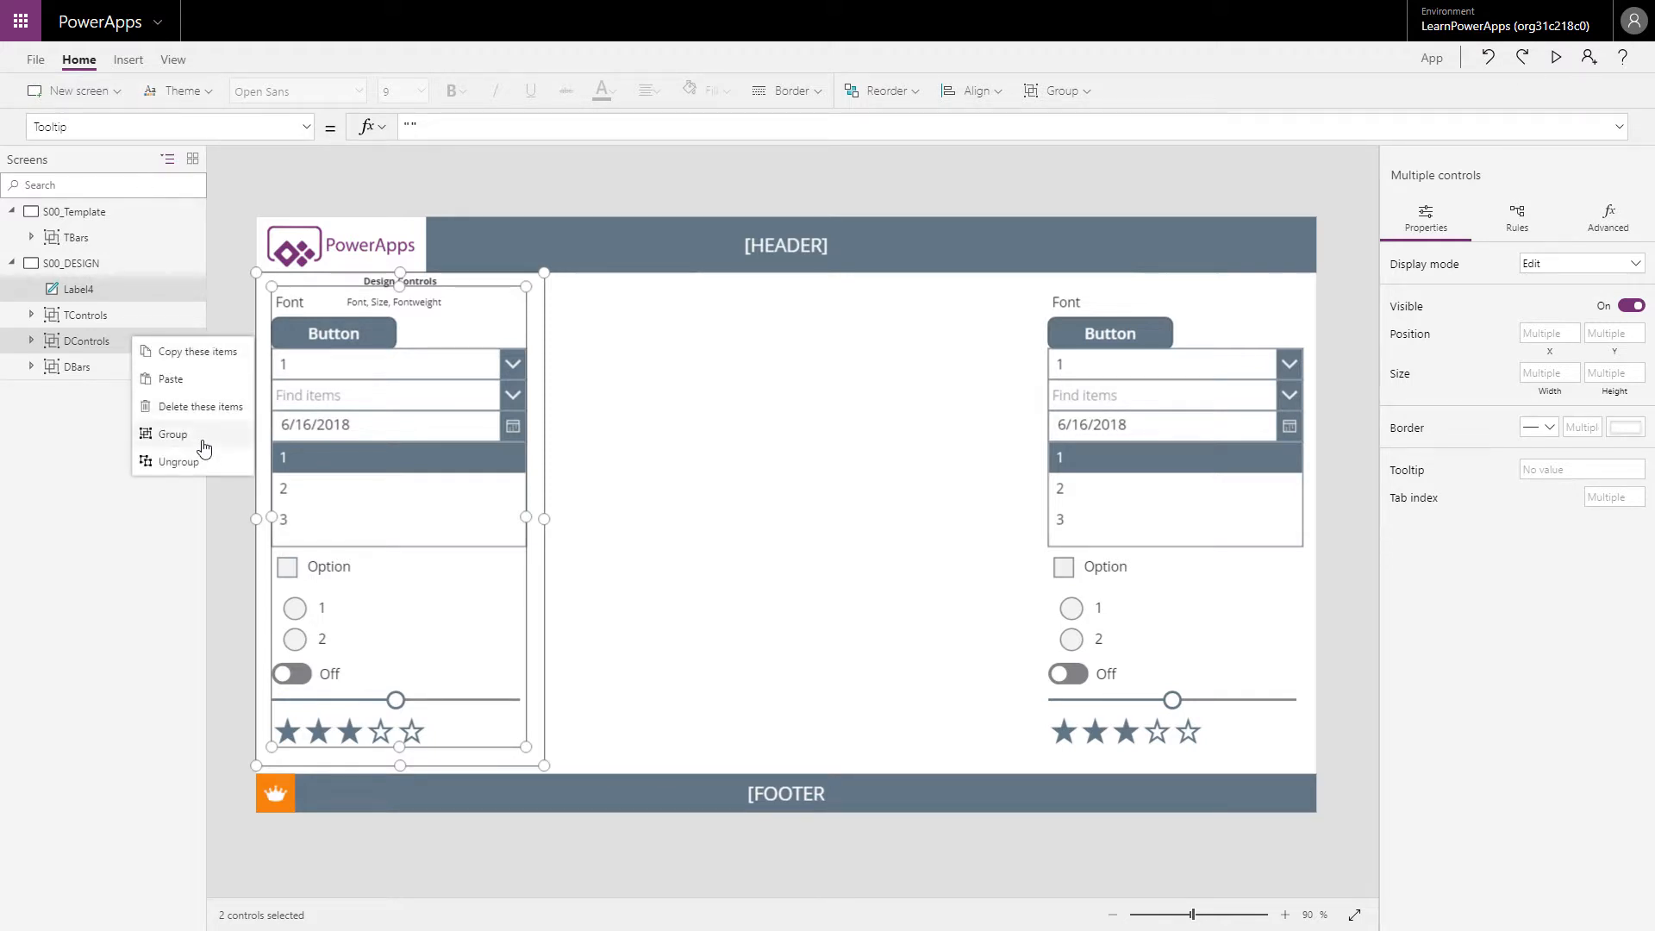
{"action": "left_click", "coordinate": [193, 436]}
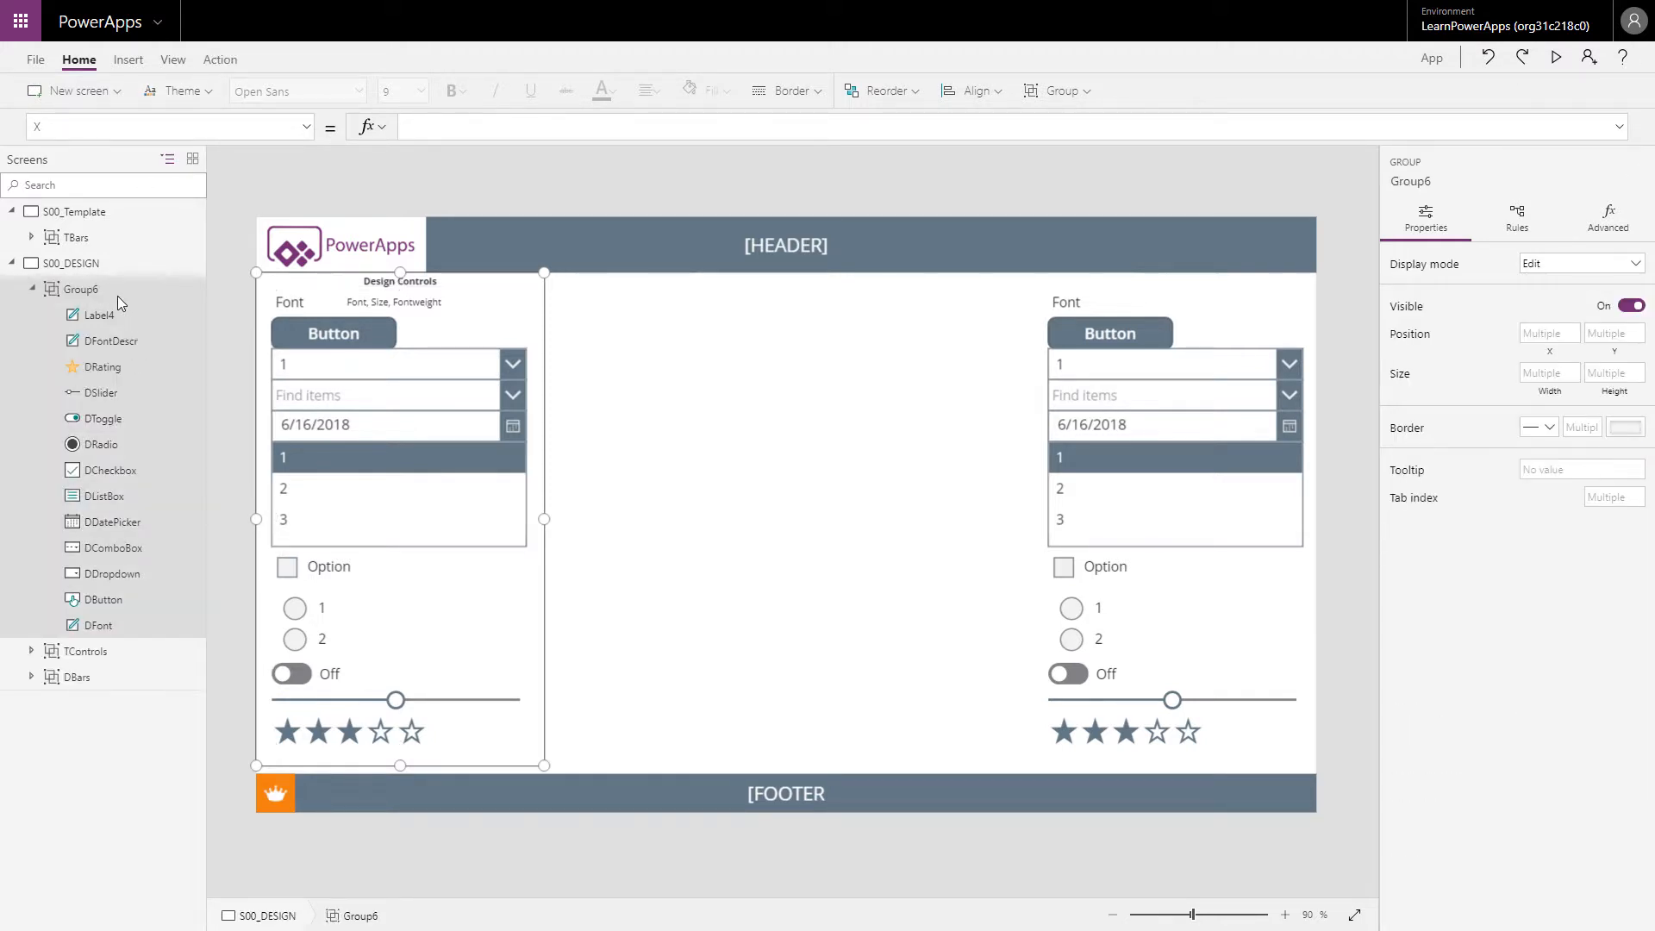
{"action": "right_click", "coordinate": [122, 292]}
{"action": "left_click", "coordinate": [160, 409]}
{"action": "type", "text": "DControls"}
Rename the Design Controls label inside the DControls group as DControlsFrame.
{"action": "left_click", "coordinate": [112, 313]}
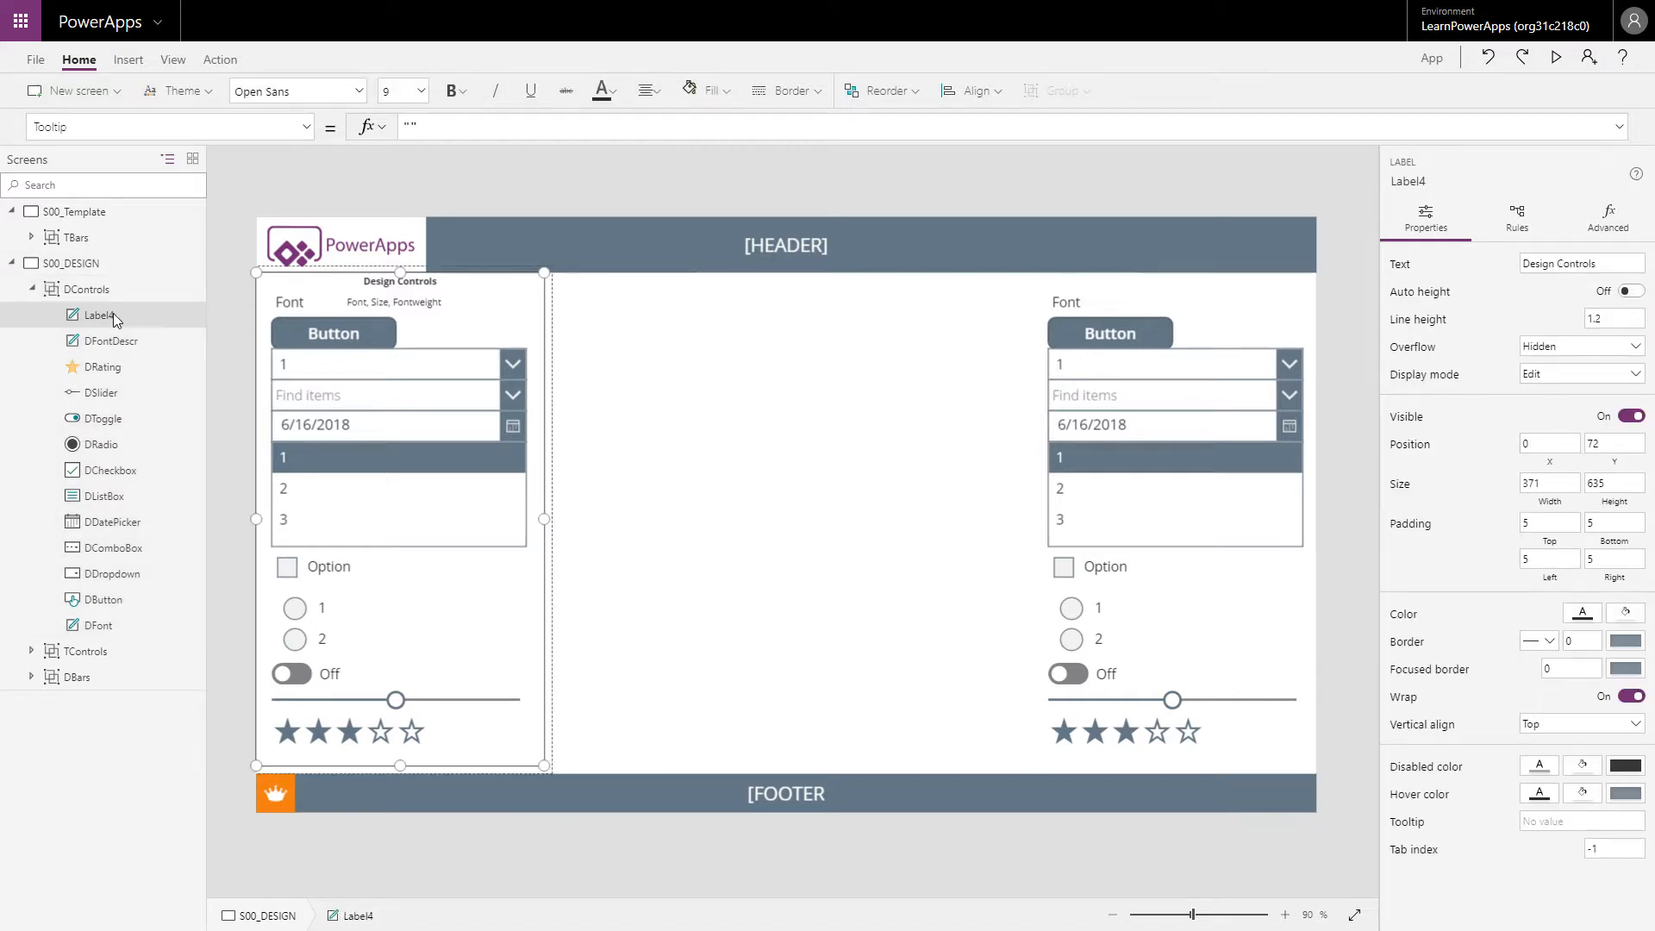
{"action": "right_click", "coordinate": [112, 313]}
{"action": "left_click", "coordinate": [164, 406]}
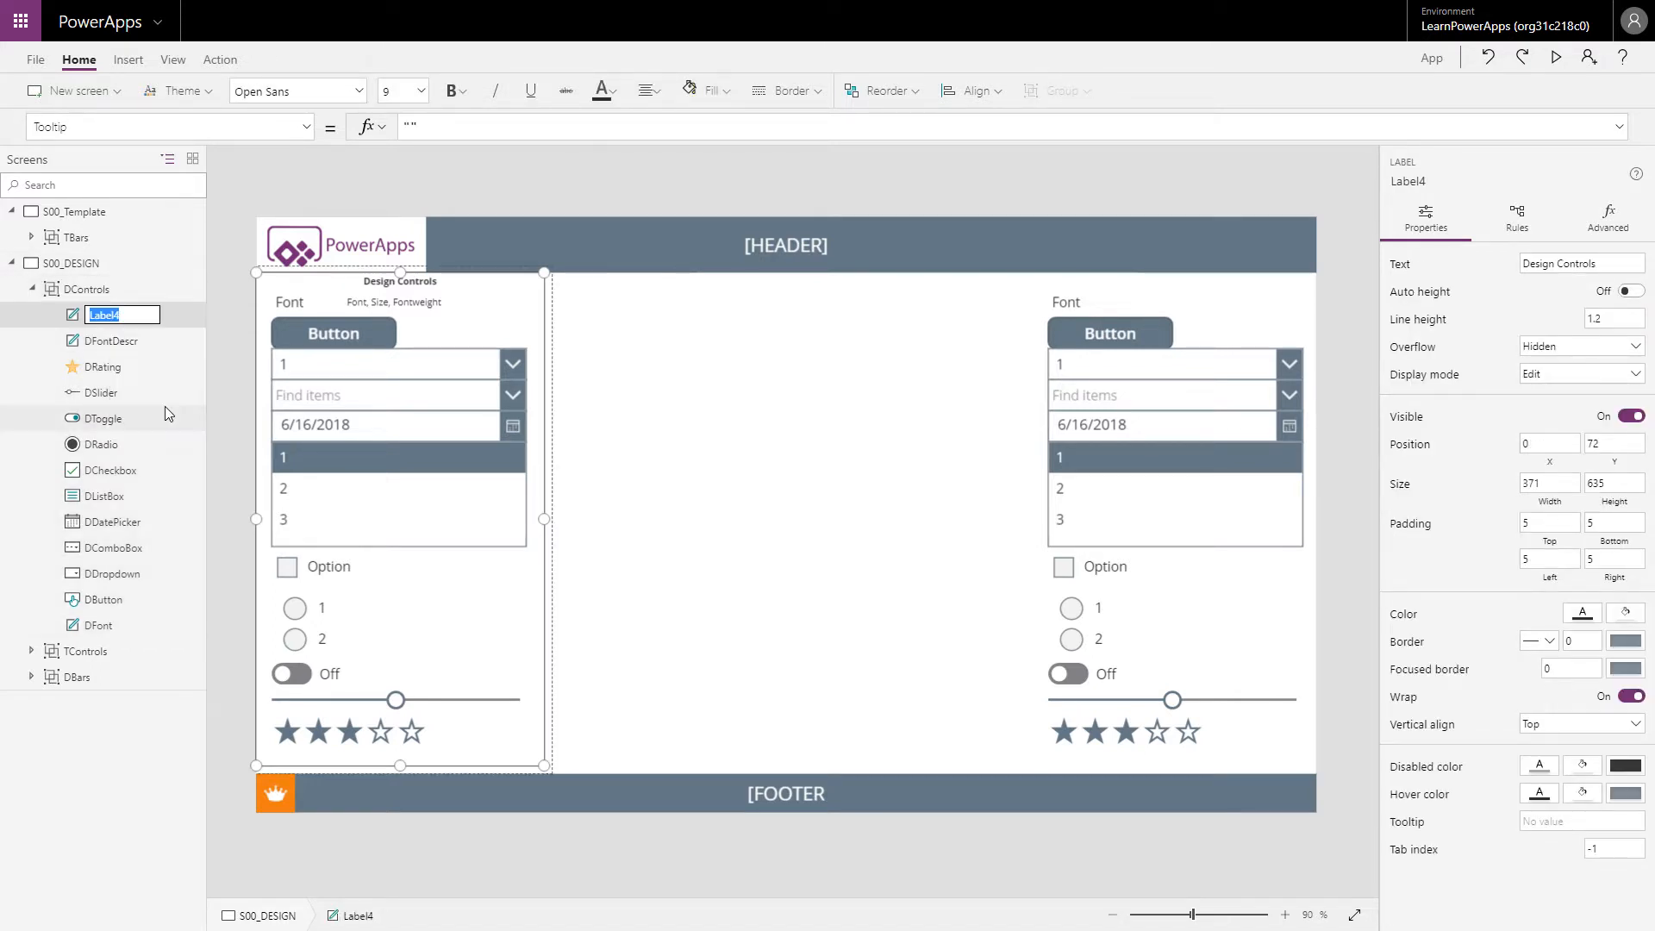
{"action": "type", "text": "DControlsFrame"}
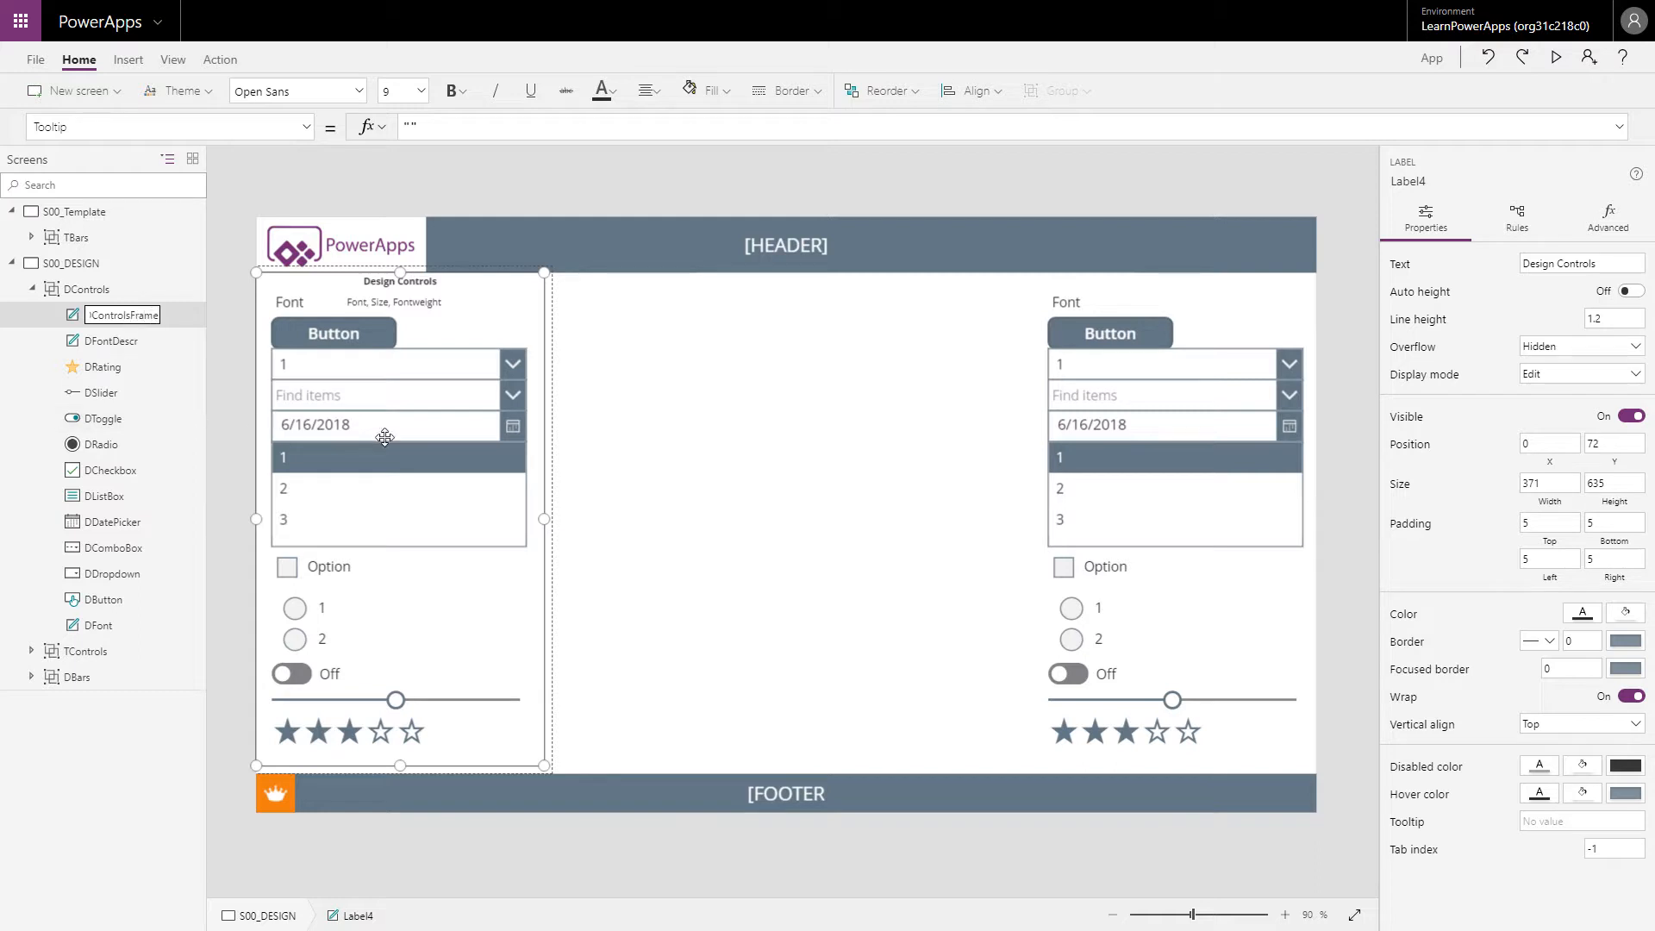
{"action": "left_click", "coordinate": [951, 192]}
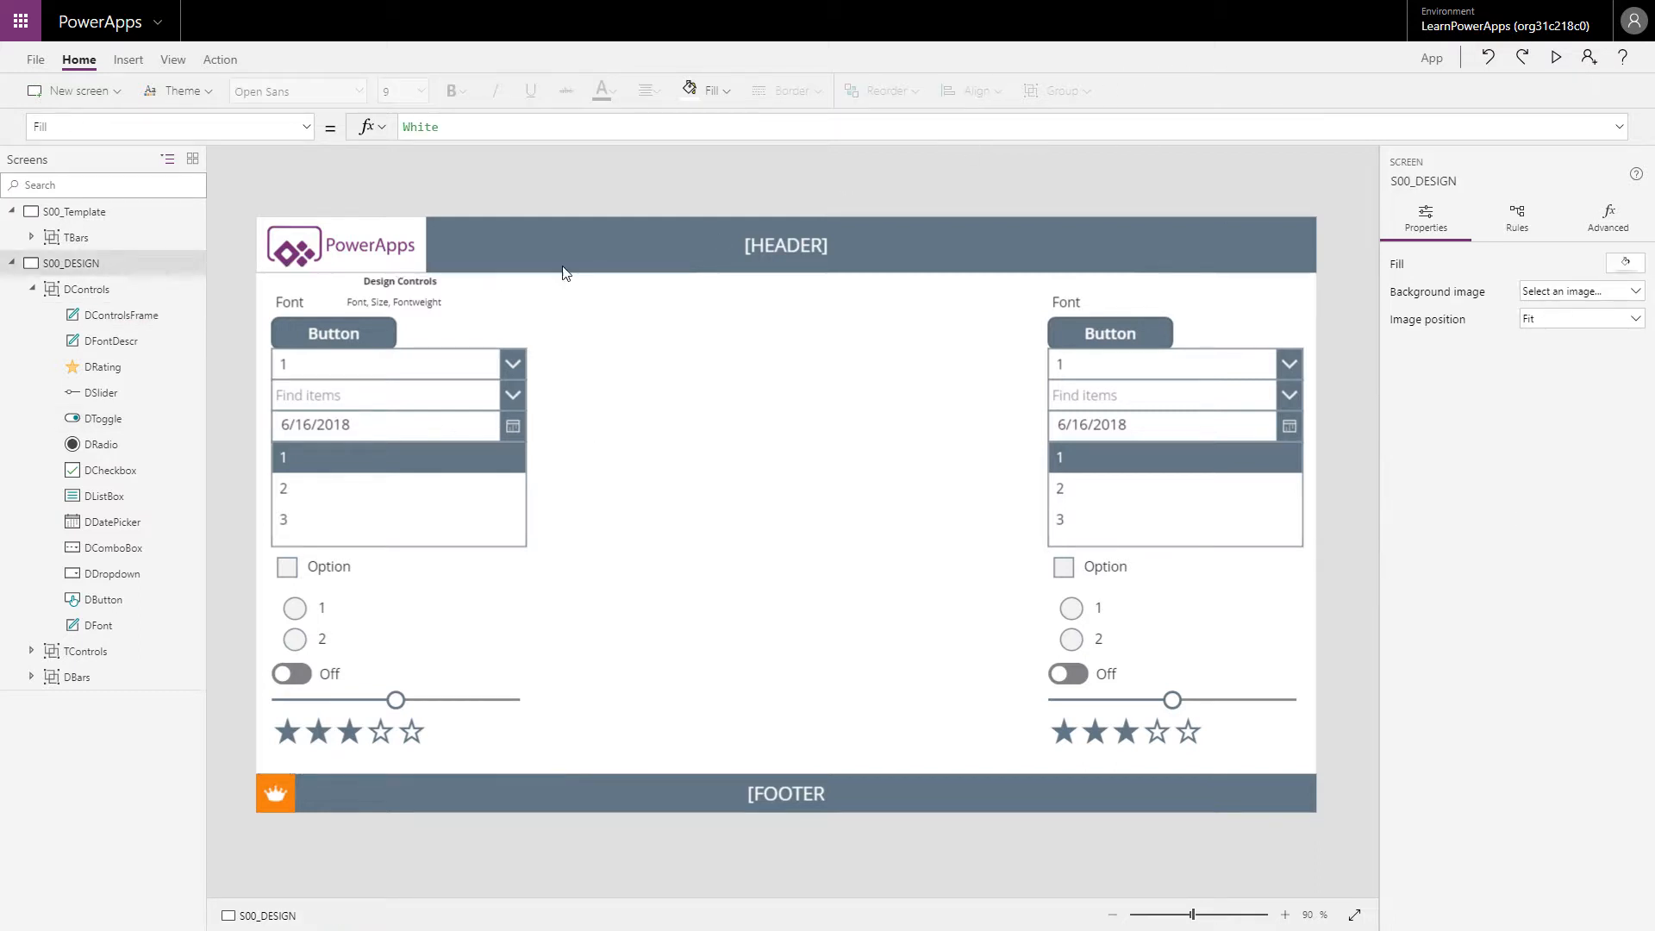
Preview the S00_DESIGN screen and return to editing, dismissing the tip.
{"action": "left_click", "coordinate": [1558, 59]}
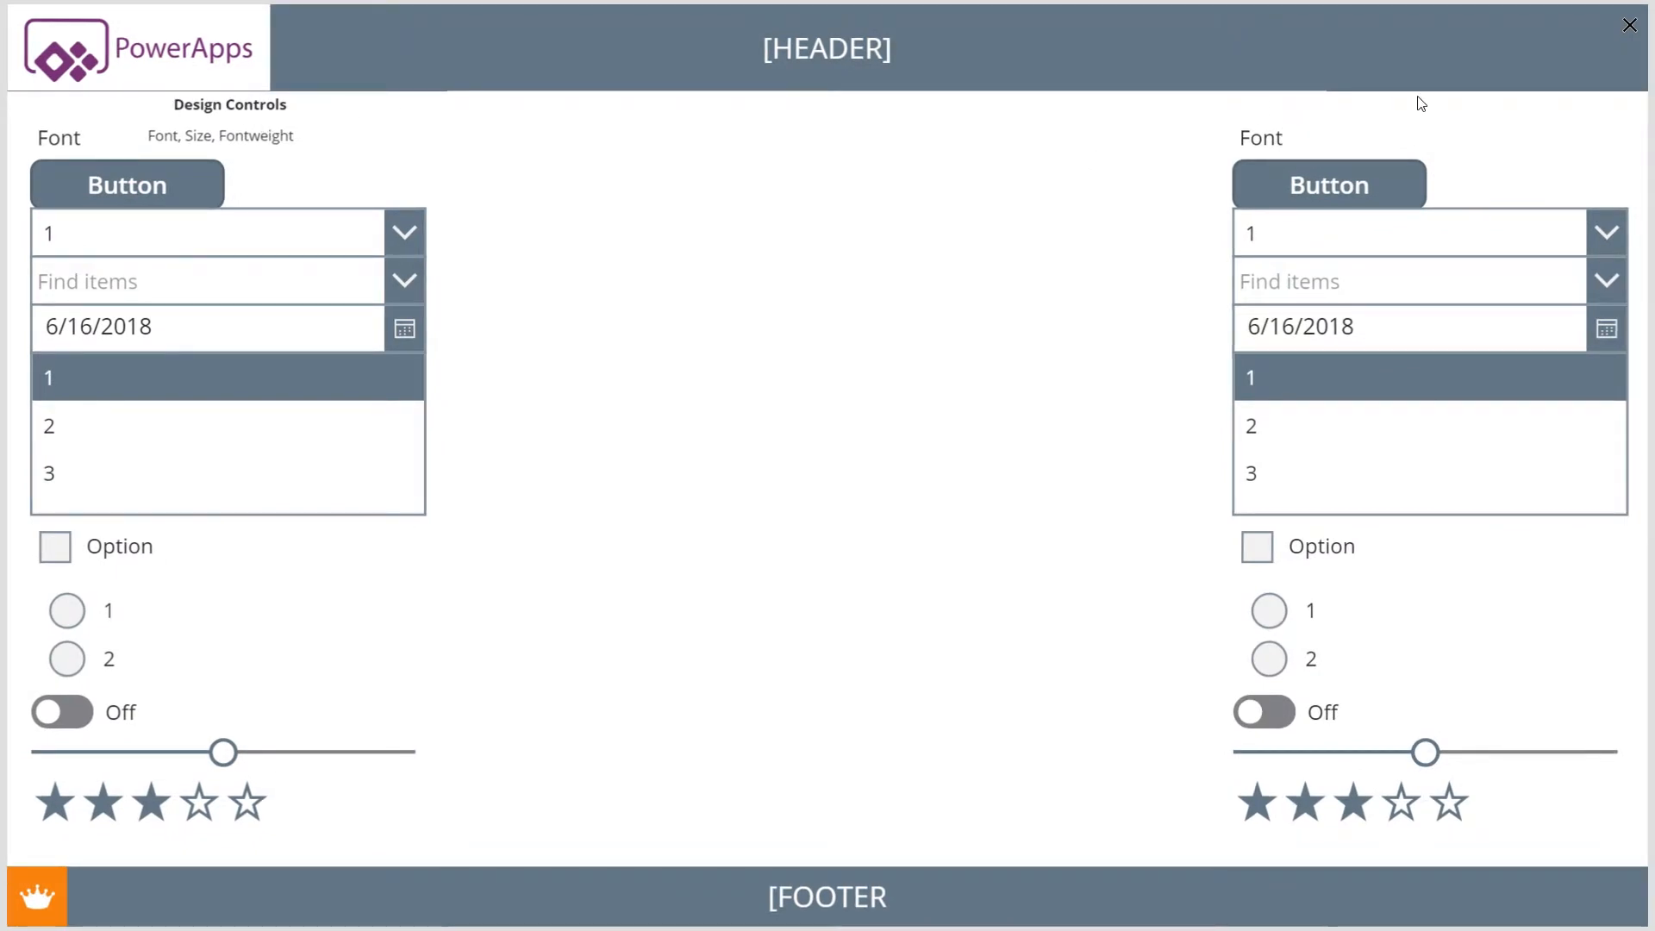
{"action": "left_click", "coordinate": [1630, 30]}
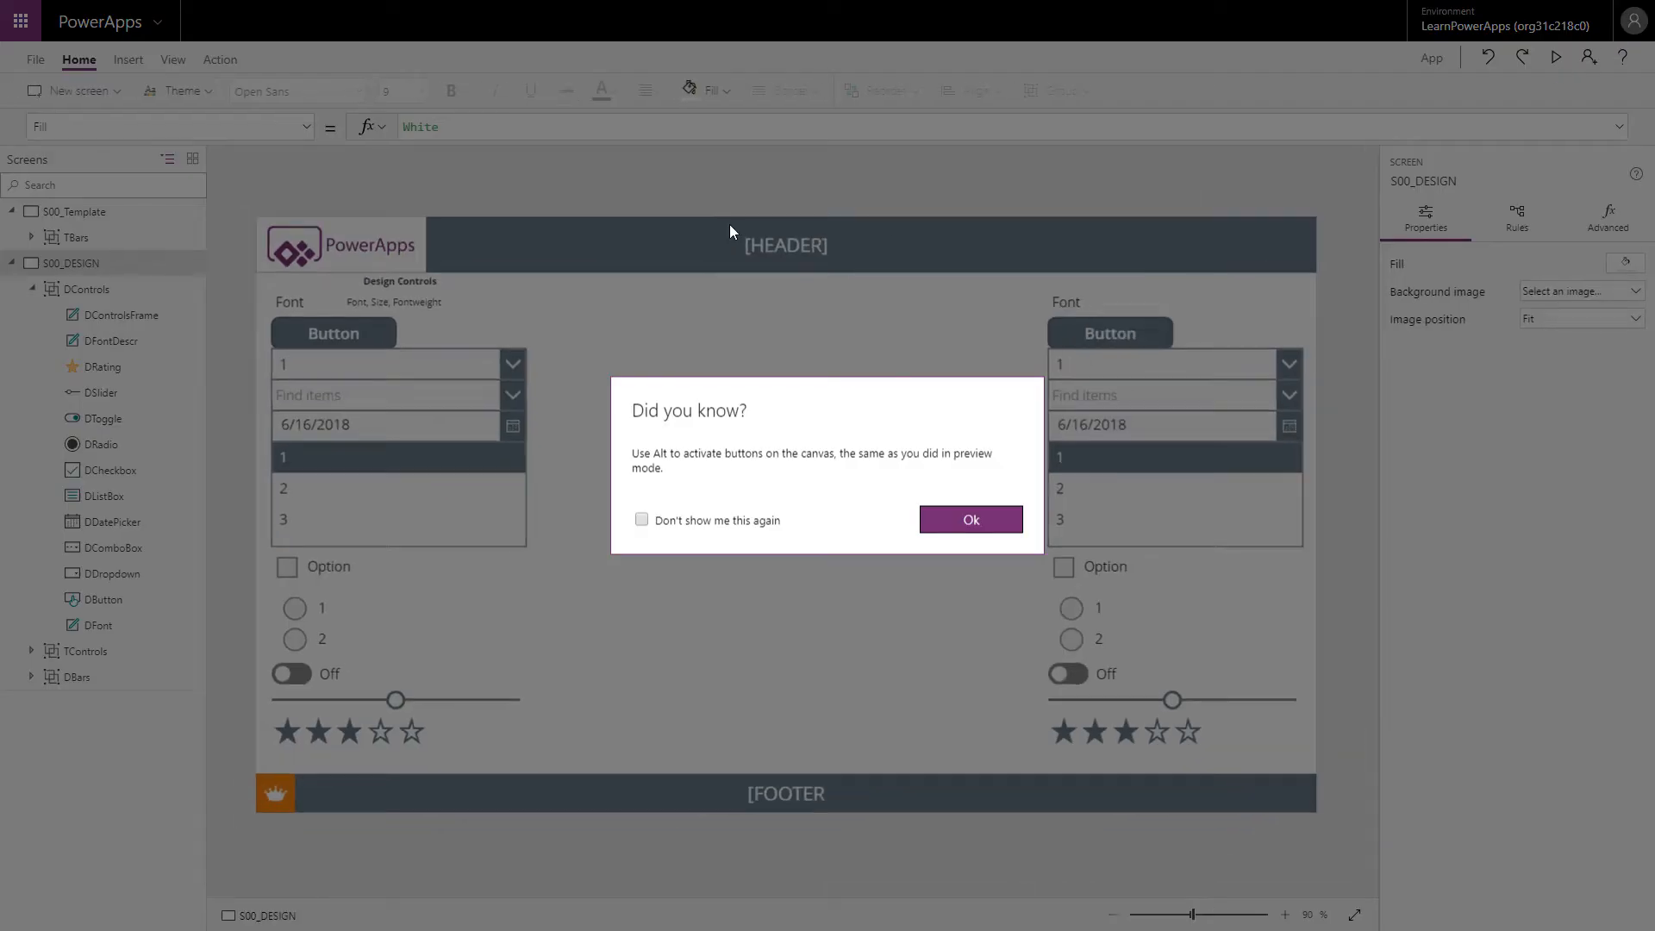
{"action": "left_click", "coordinate": [972, 520]}
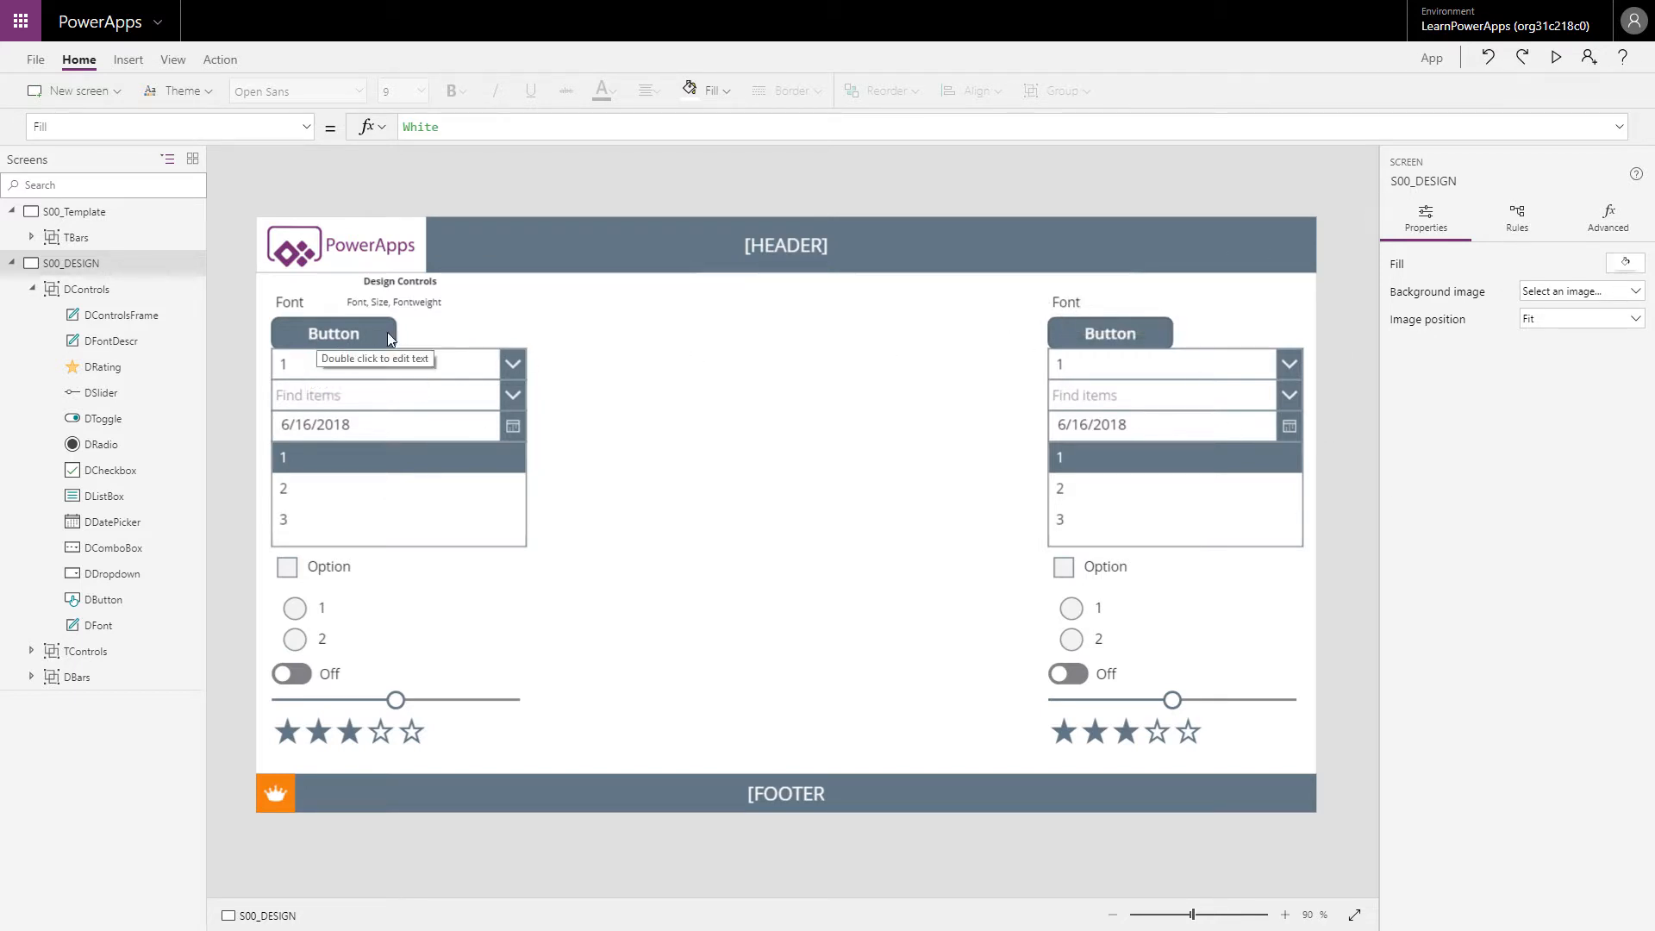
Link the VerticalAlign property of the test label TLabel to DFont.VerticalAlign.
{"action": "left_click", "coordinate": [1077, 300]}
{"action": "left_click", "coordinate": [1077, 300]}
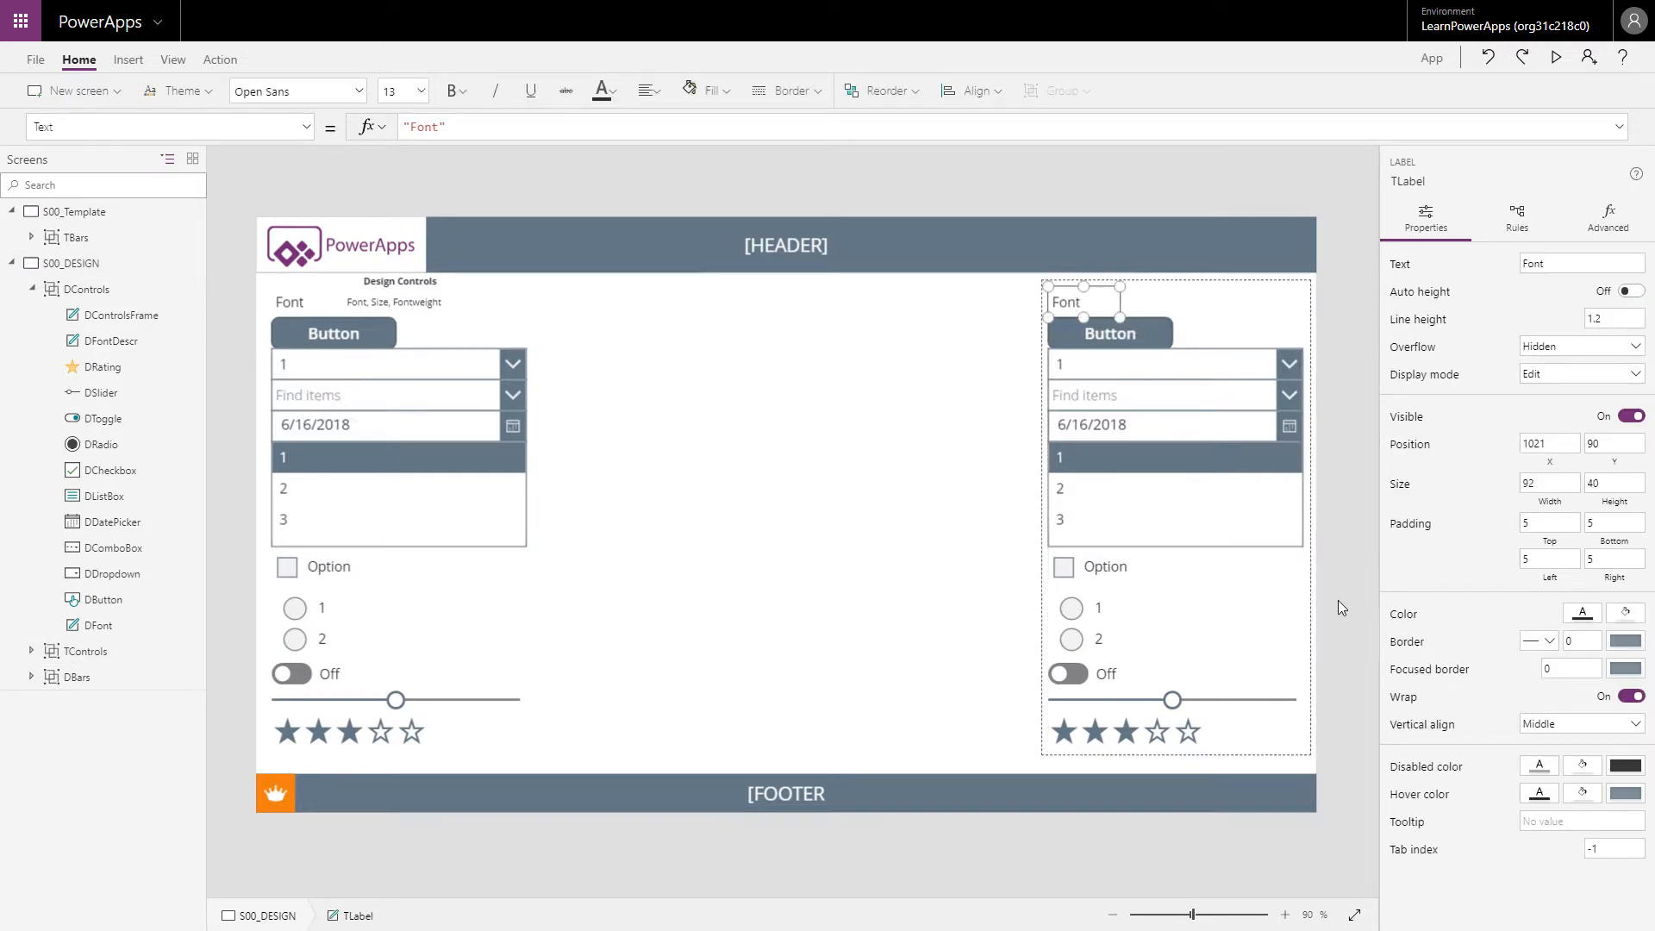
{"action": "left_click", "coordinate": [1608, 218]}
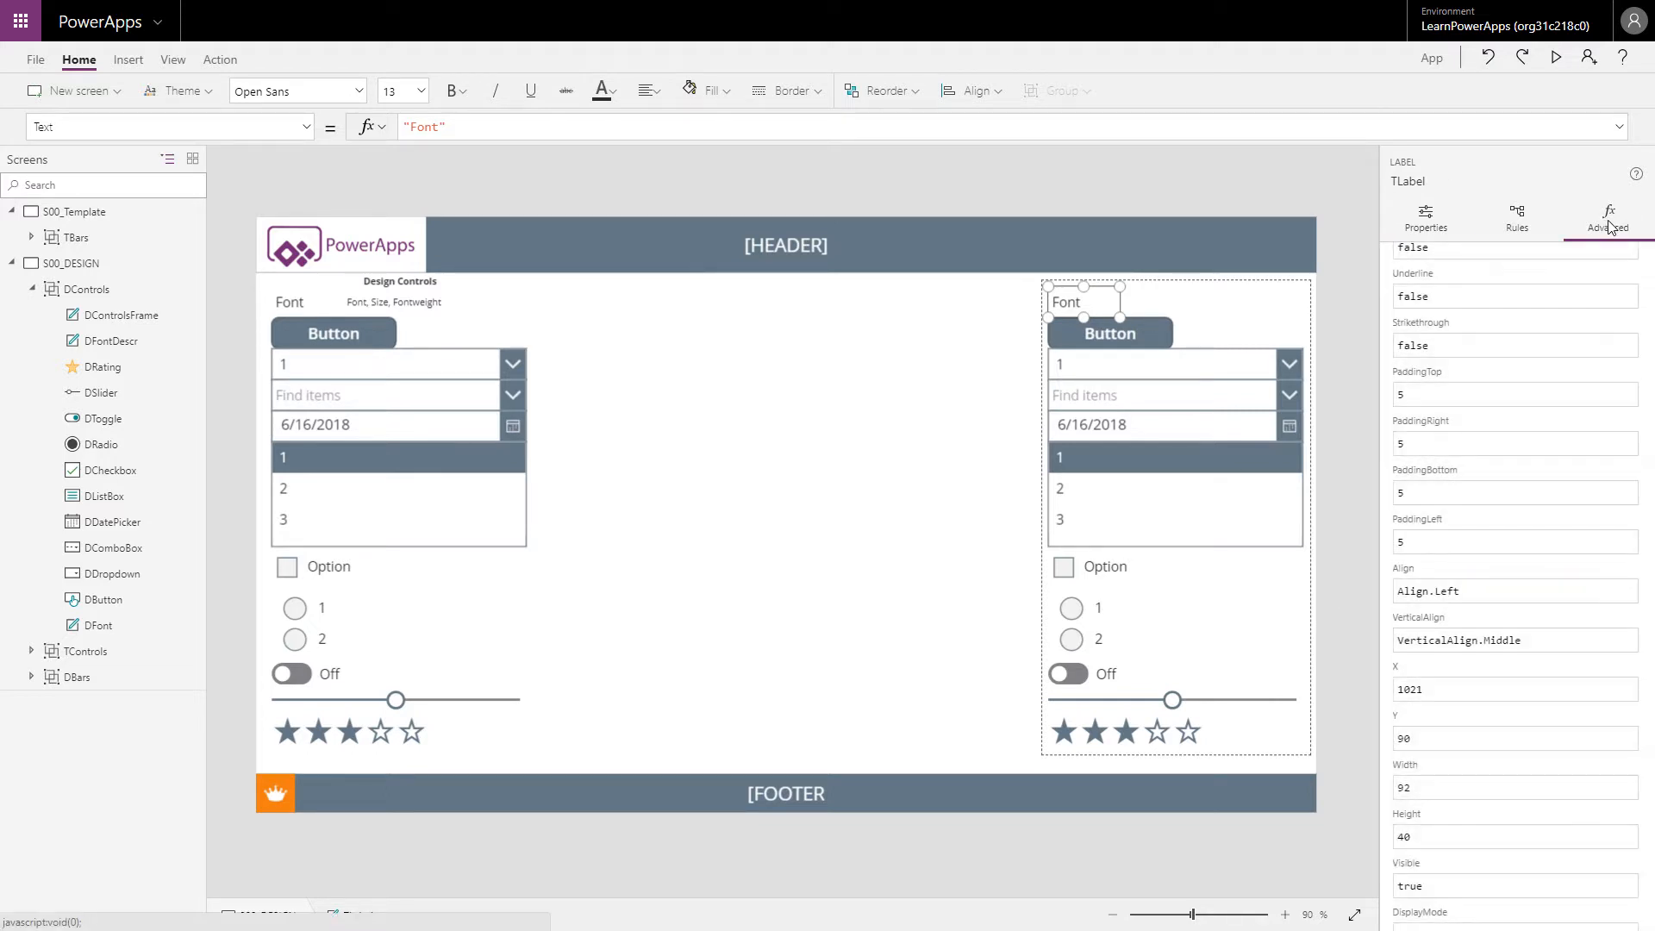
{"action": "scroll", "coordinate": [1593, 407], "scroll_direction": "down", "scroll_amount": 2}
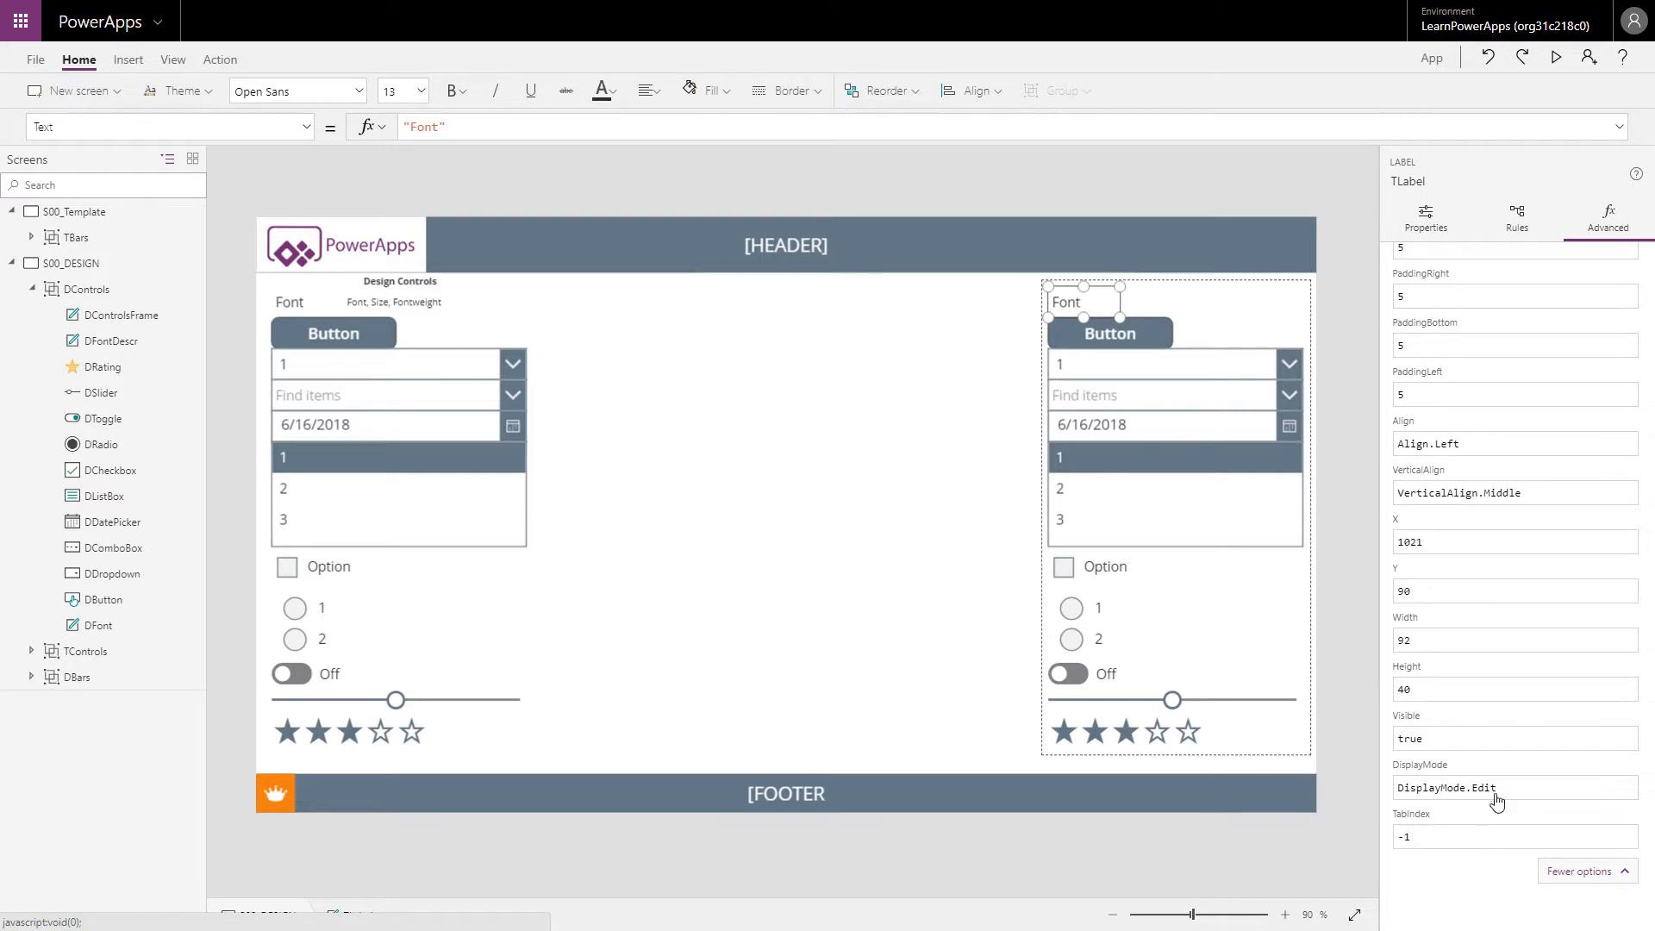
{"action": "left_click", "coordinate": [1455, 737]}
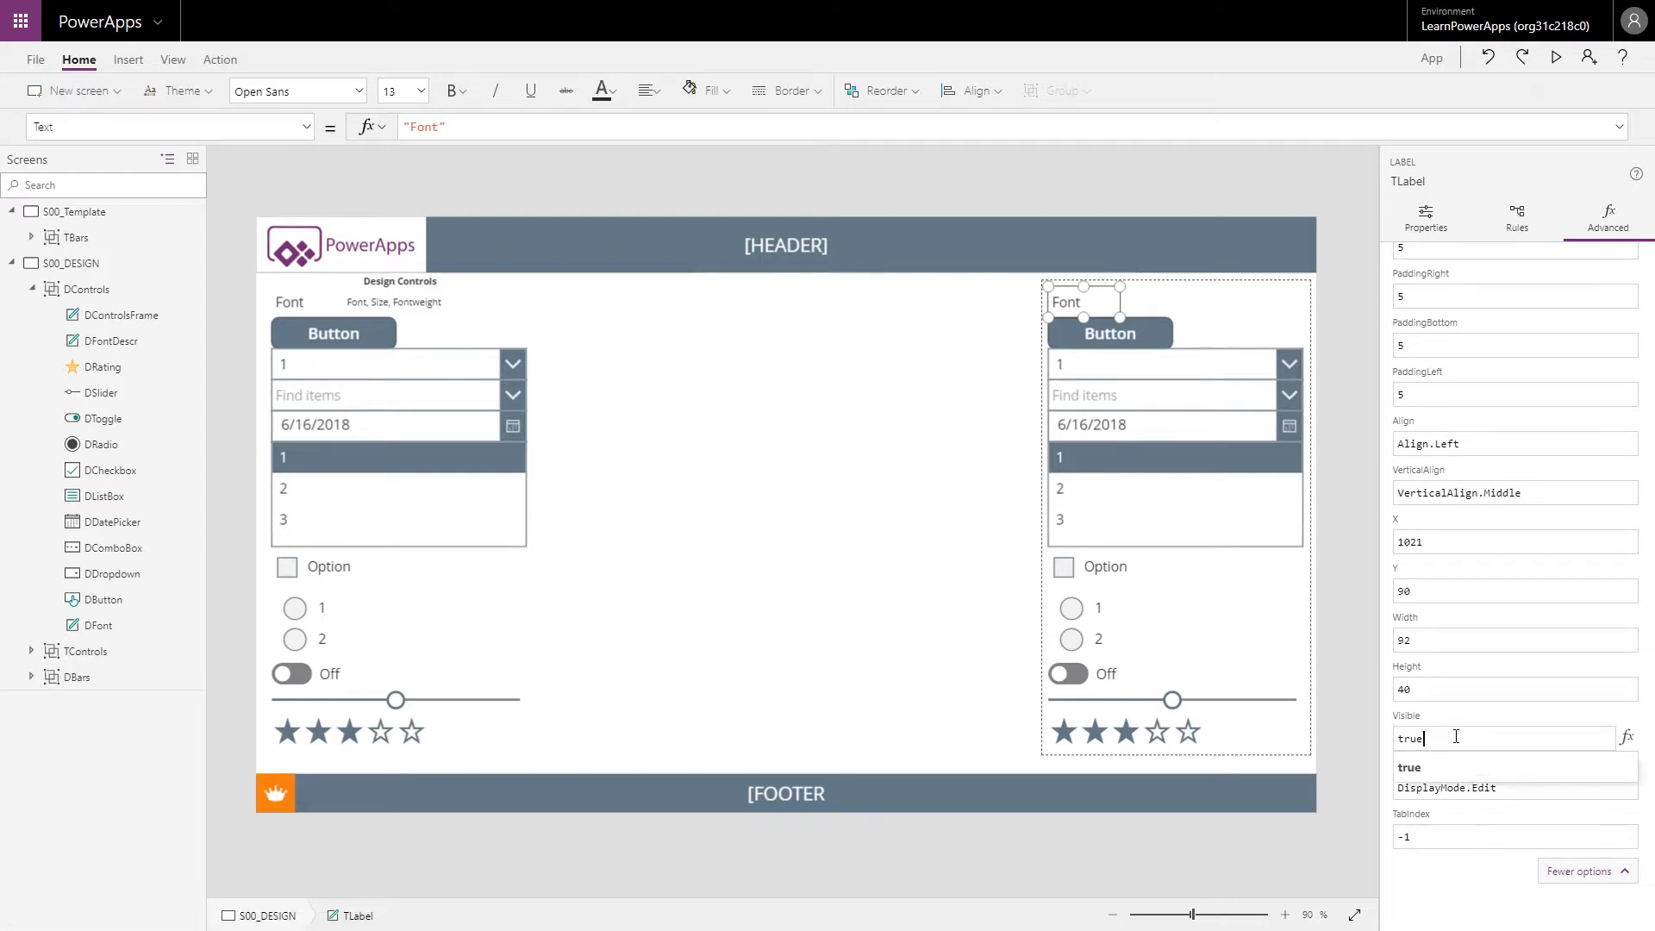
{"action": "left_click", "coordinate": [1440, 687]}
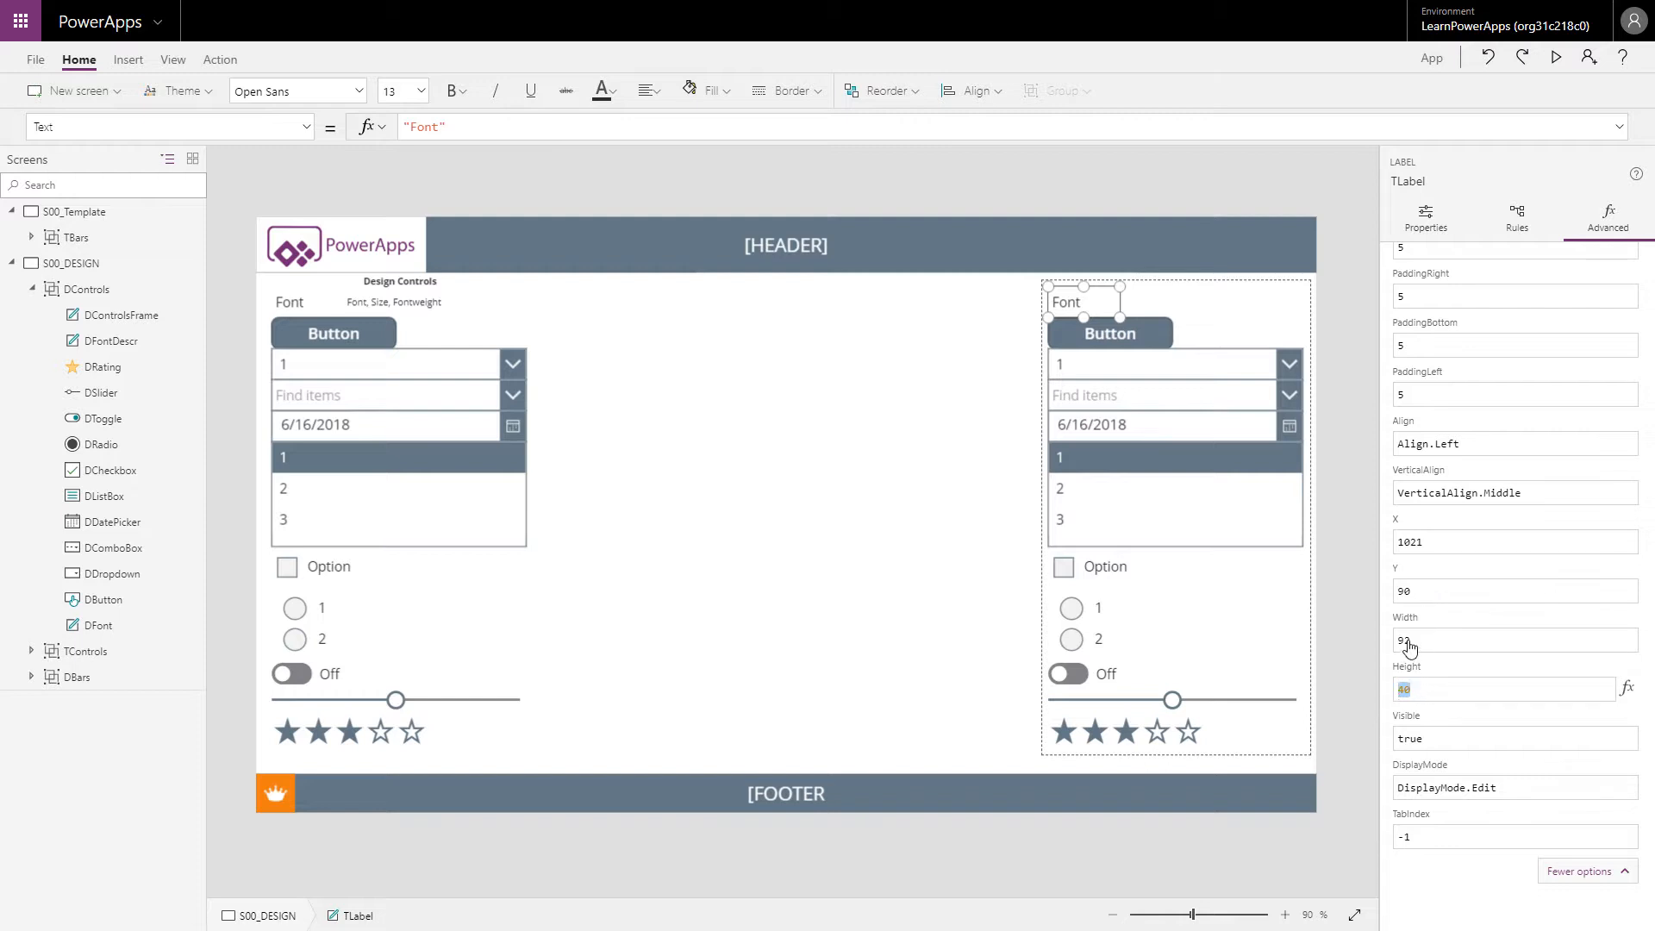
{"action": "left_click", "coordinate": [1423, 596]}
{"action": "left_click_drag", "start_coordinate": [1532, 490], "coordinate": [1342, 503]}
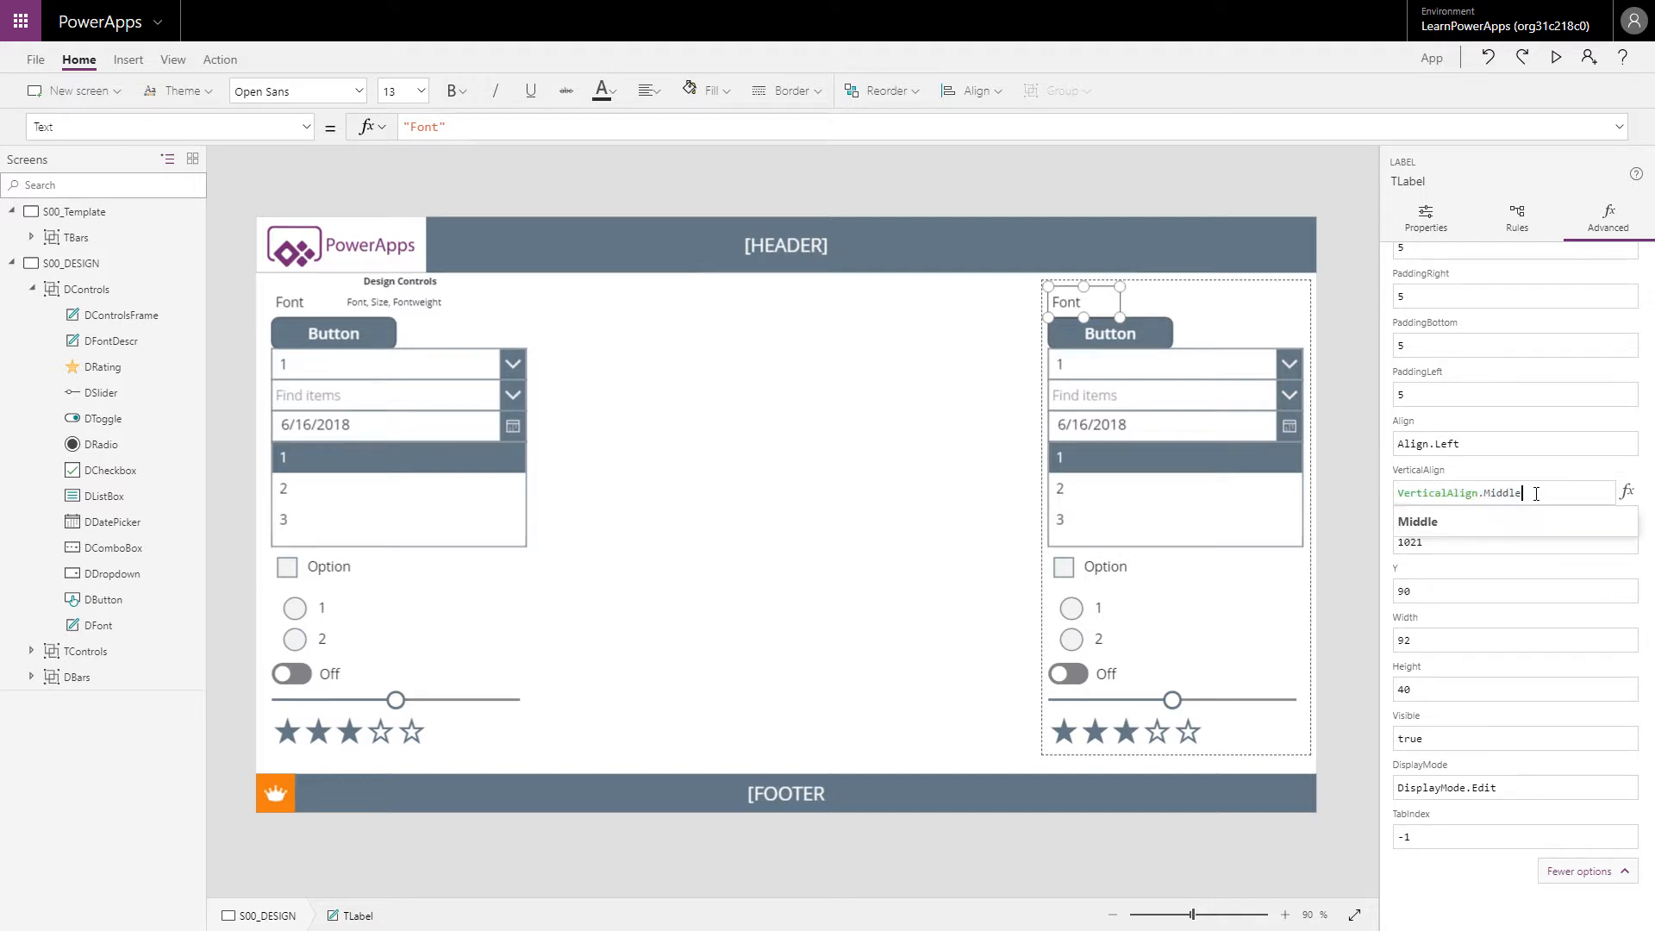
{"action": "type", "text": "D"}
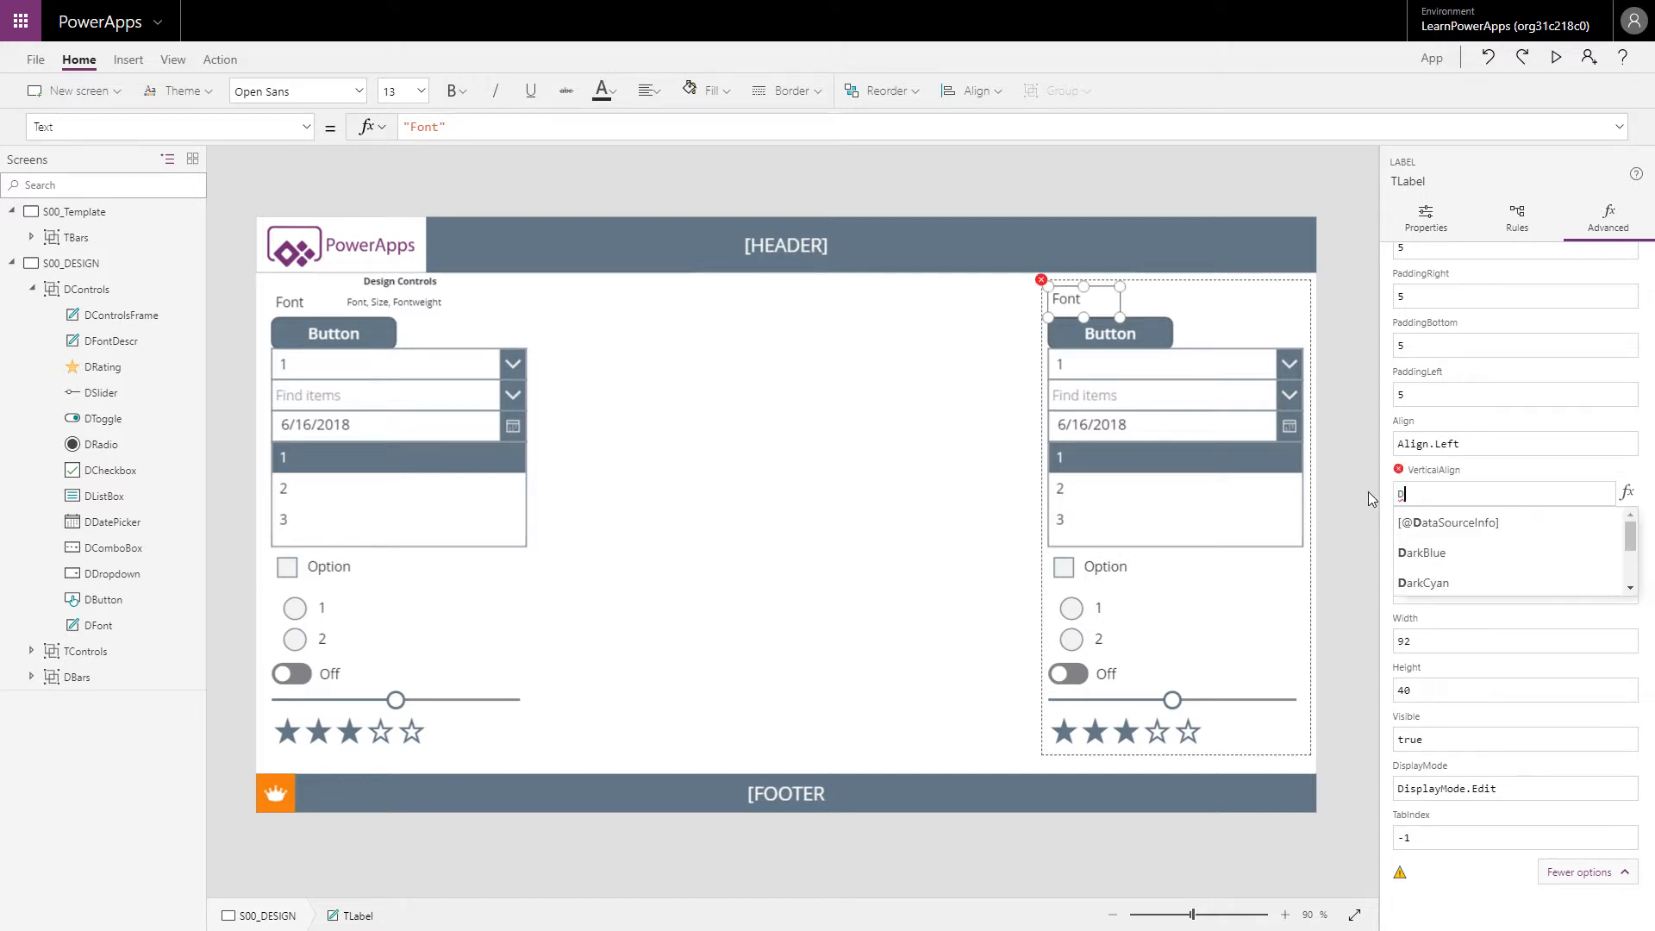
{"action": "type", "text": "Font."}
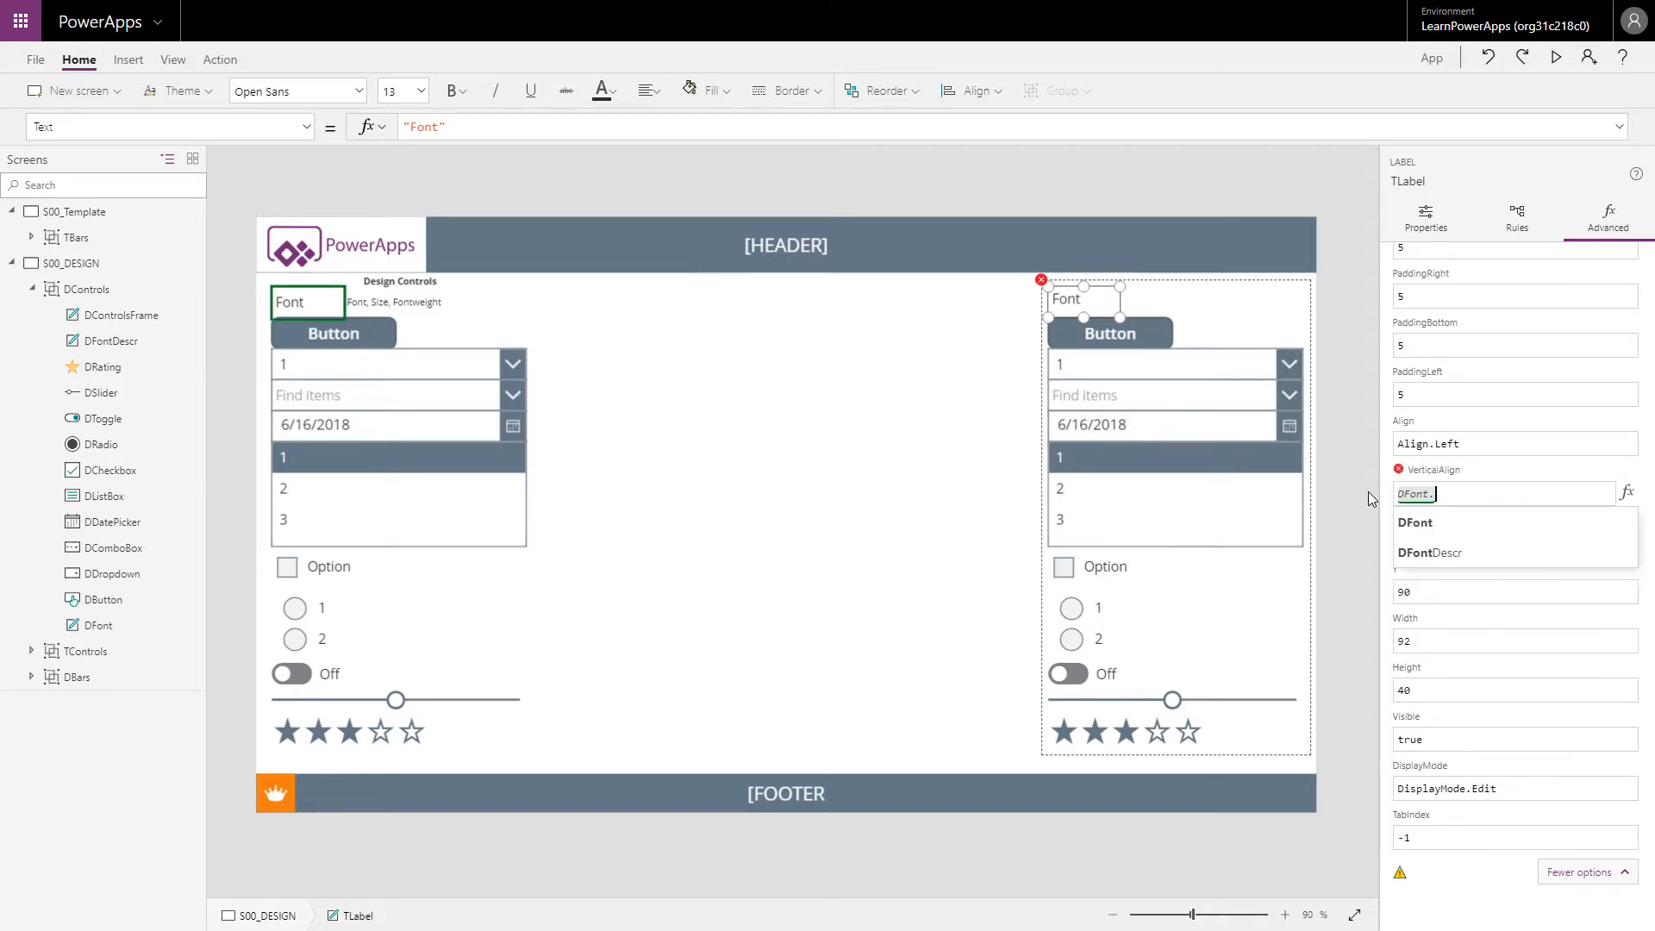
{"action": "type", "text": "Ver"}
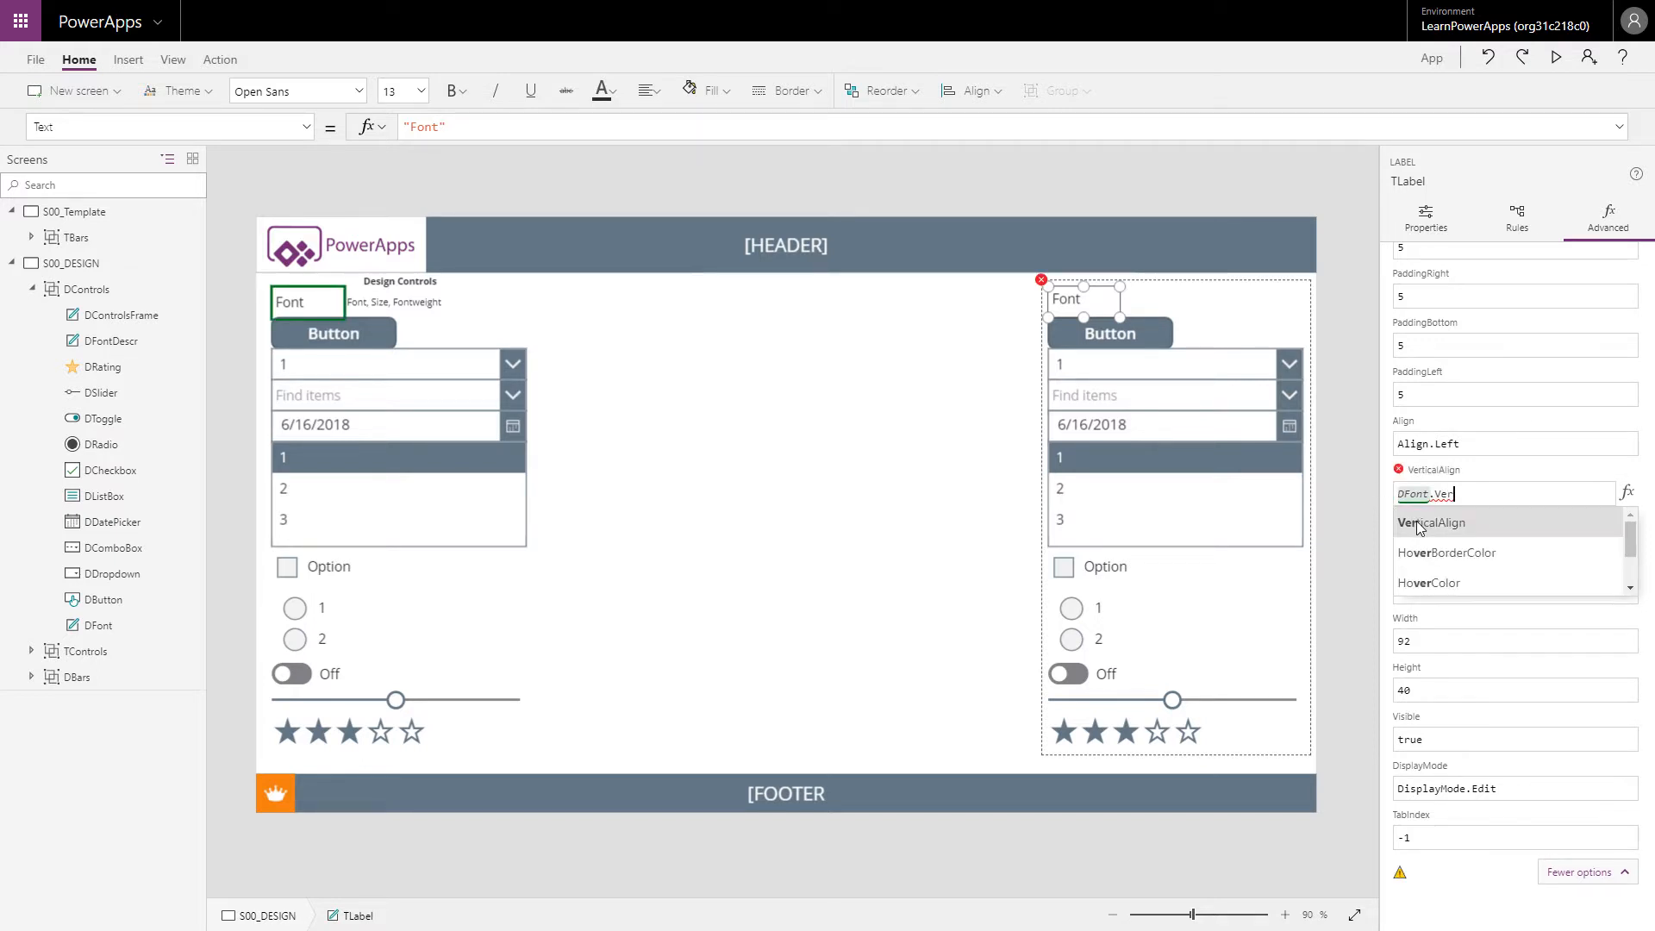
{"action": "left_click", "coordinate": [1448, 512]}
Set TLabel's Align property to DFont.Align, reusing the VerticalAlign formula.
{"action": "left_click_drag", "start_coordinate": [1431, 494], "coordinate": [1391, 498]}
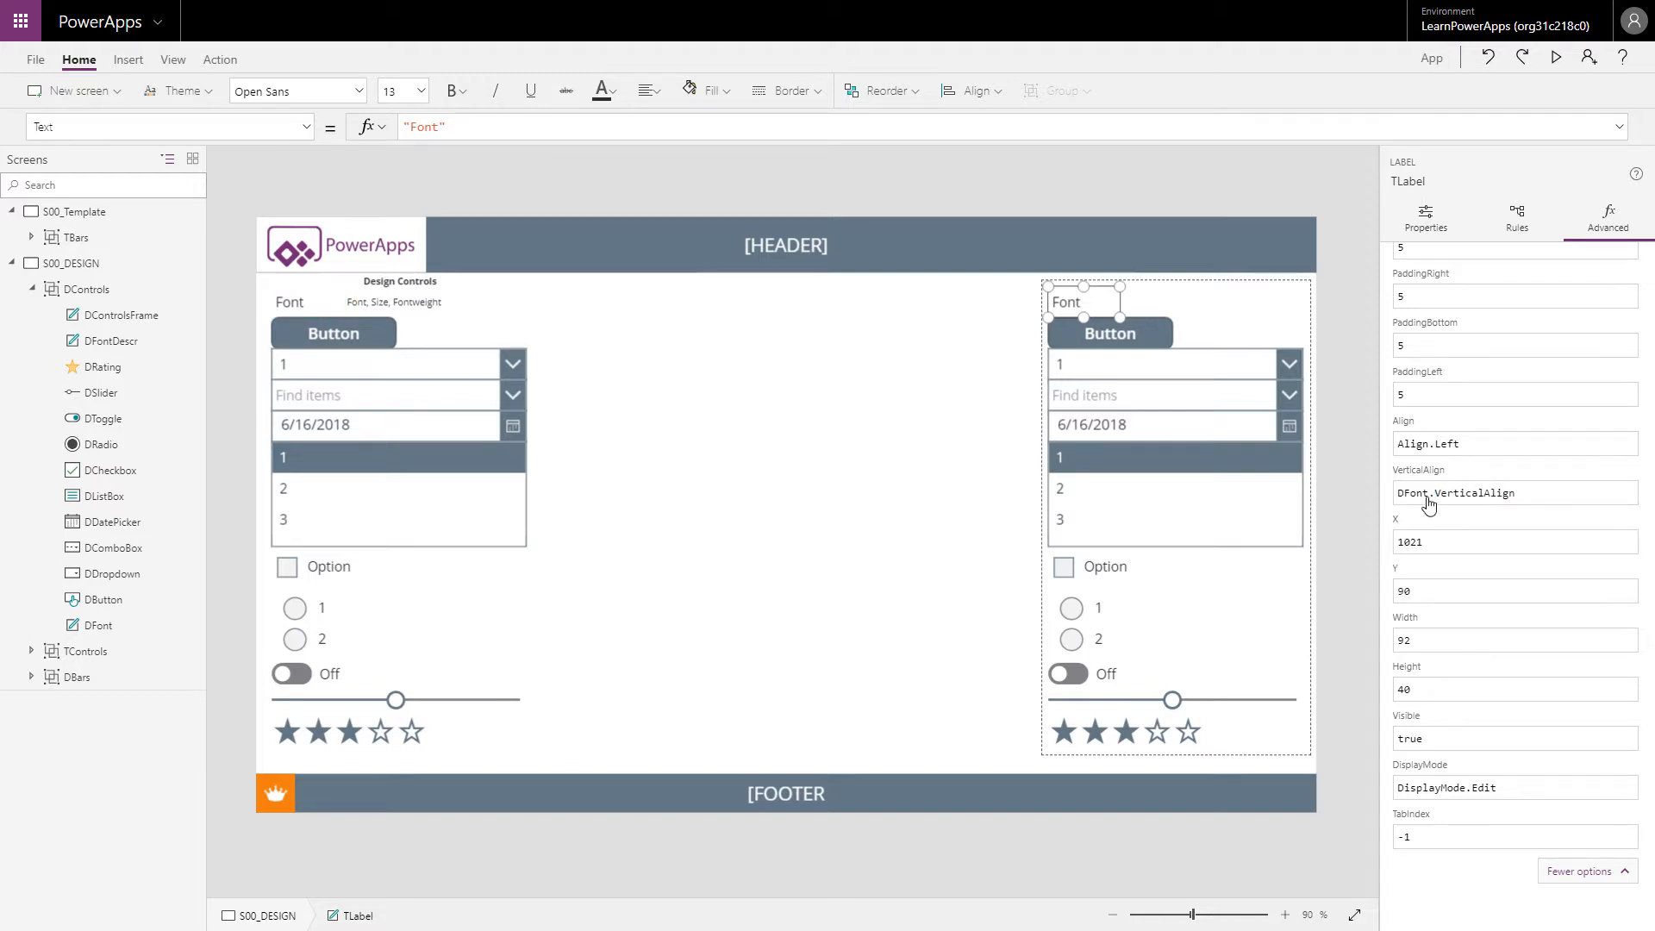
{"action": "left_click", "coordinate": [1476, 444]}
{"action": "key", "text": "ctrl+a"}
{"action": "type", "text": "DFont.VerticalAlign"}
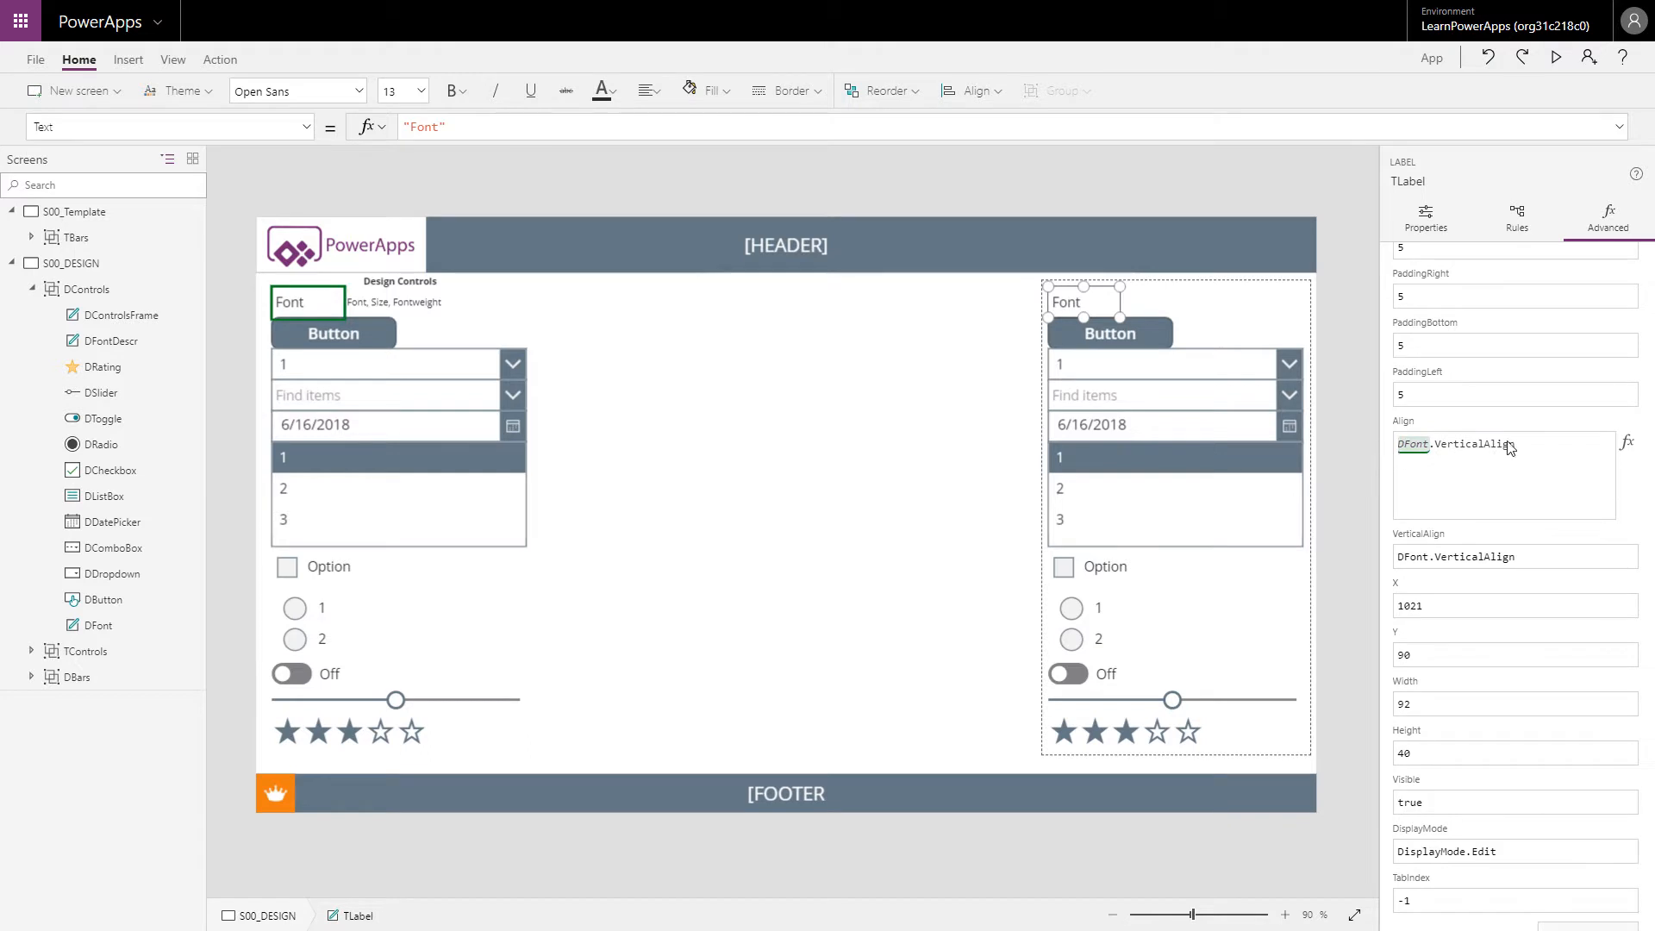
{"action": "left_click_drag", "start_coordinate": [1520, 443], "coordinate": [1389, 450]}
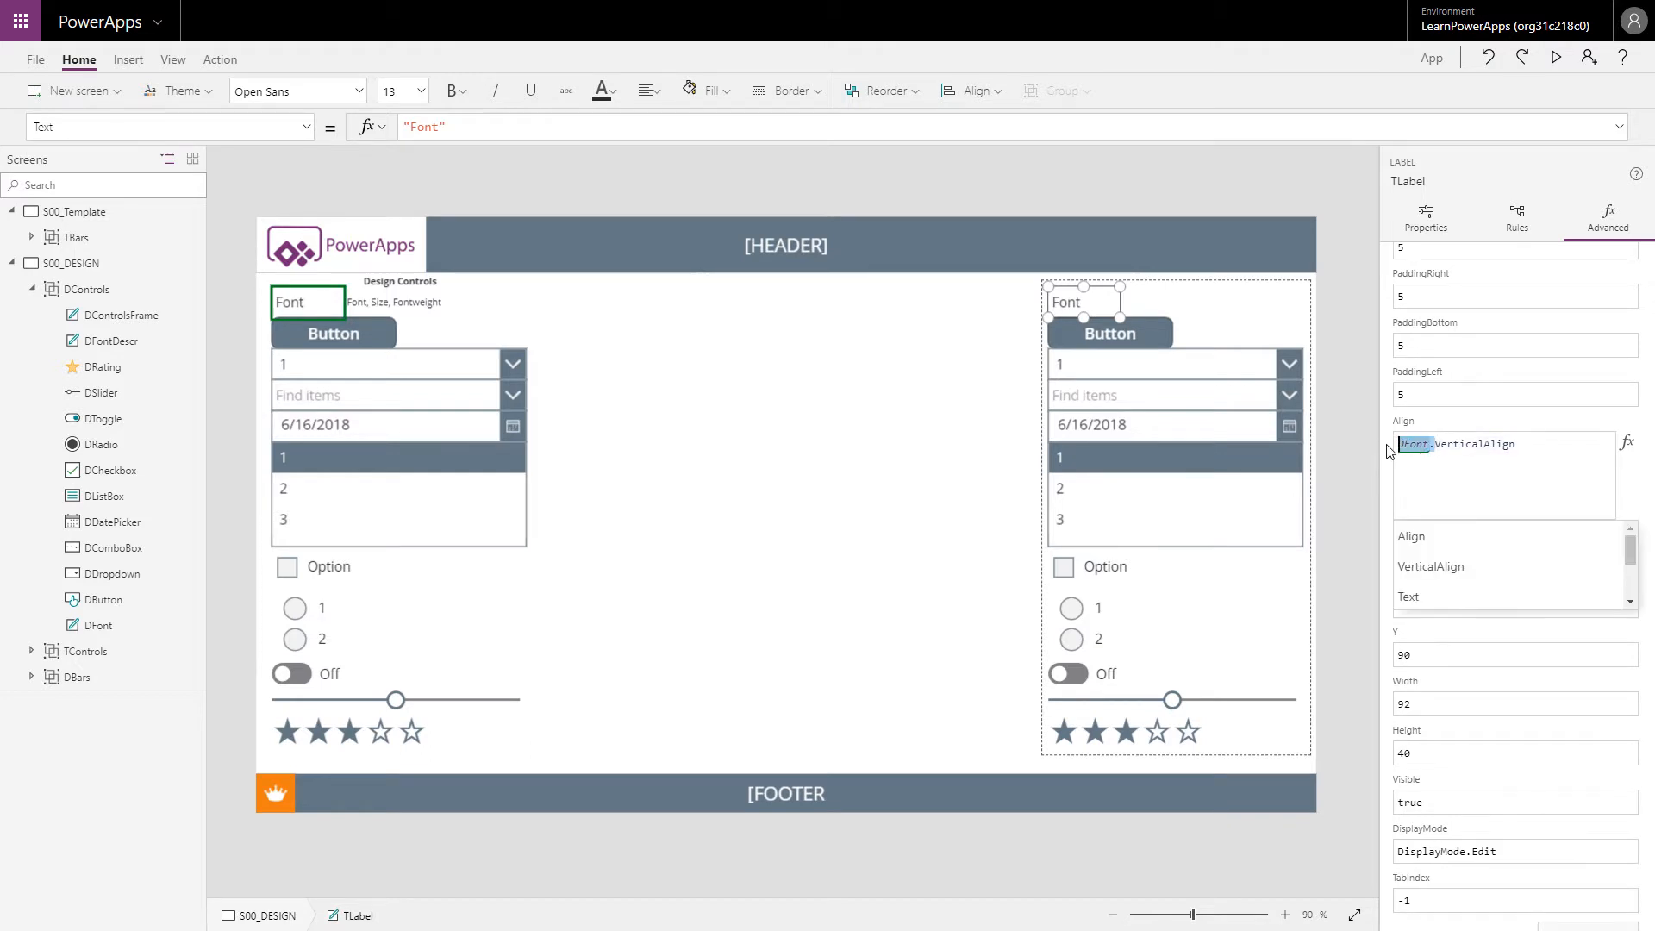
{"action": "left_click_drag", "start_coordinate": [1517, 443], "coordinate": [1432, 440]}
{"action": "type", "text": "A"}
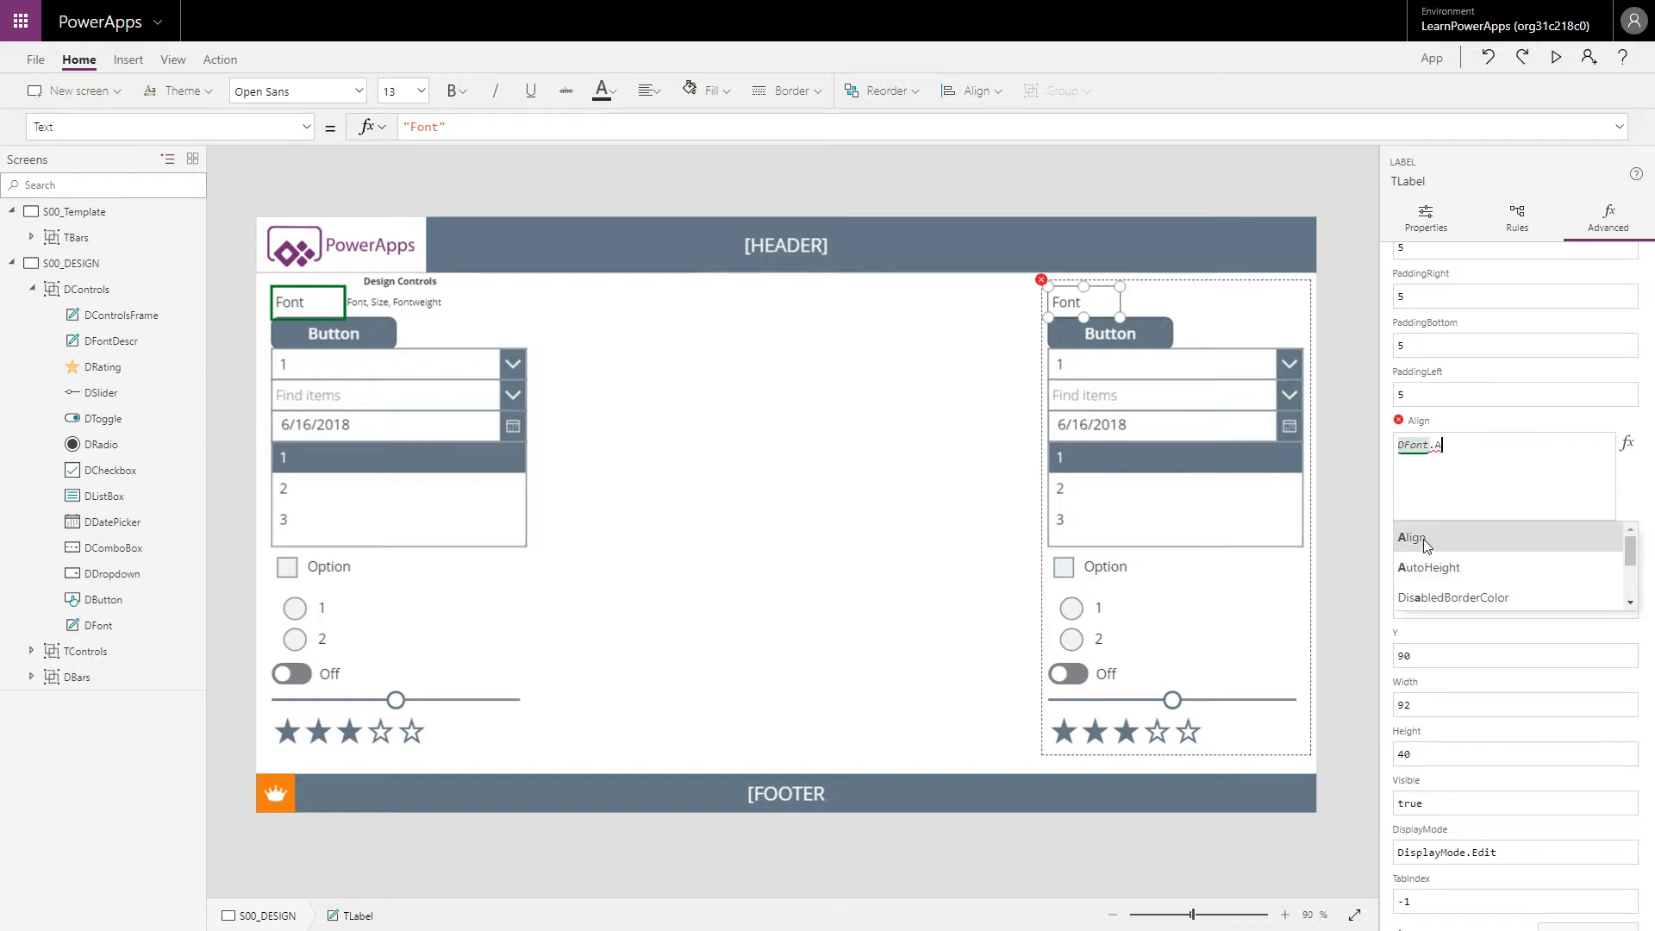
{"action": "left_click", "coordinate": [1424, 540]}
{"action": "left_click", "coordinate": [1436, 398]}
{"action": "left_click_drag", "start_coordinate": [1436, 398], "coordinate": [1385, 398]}
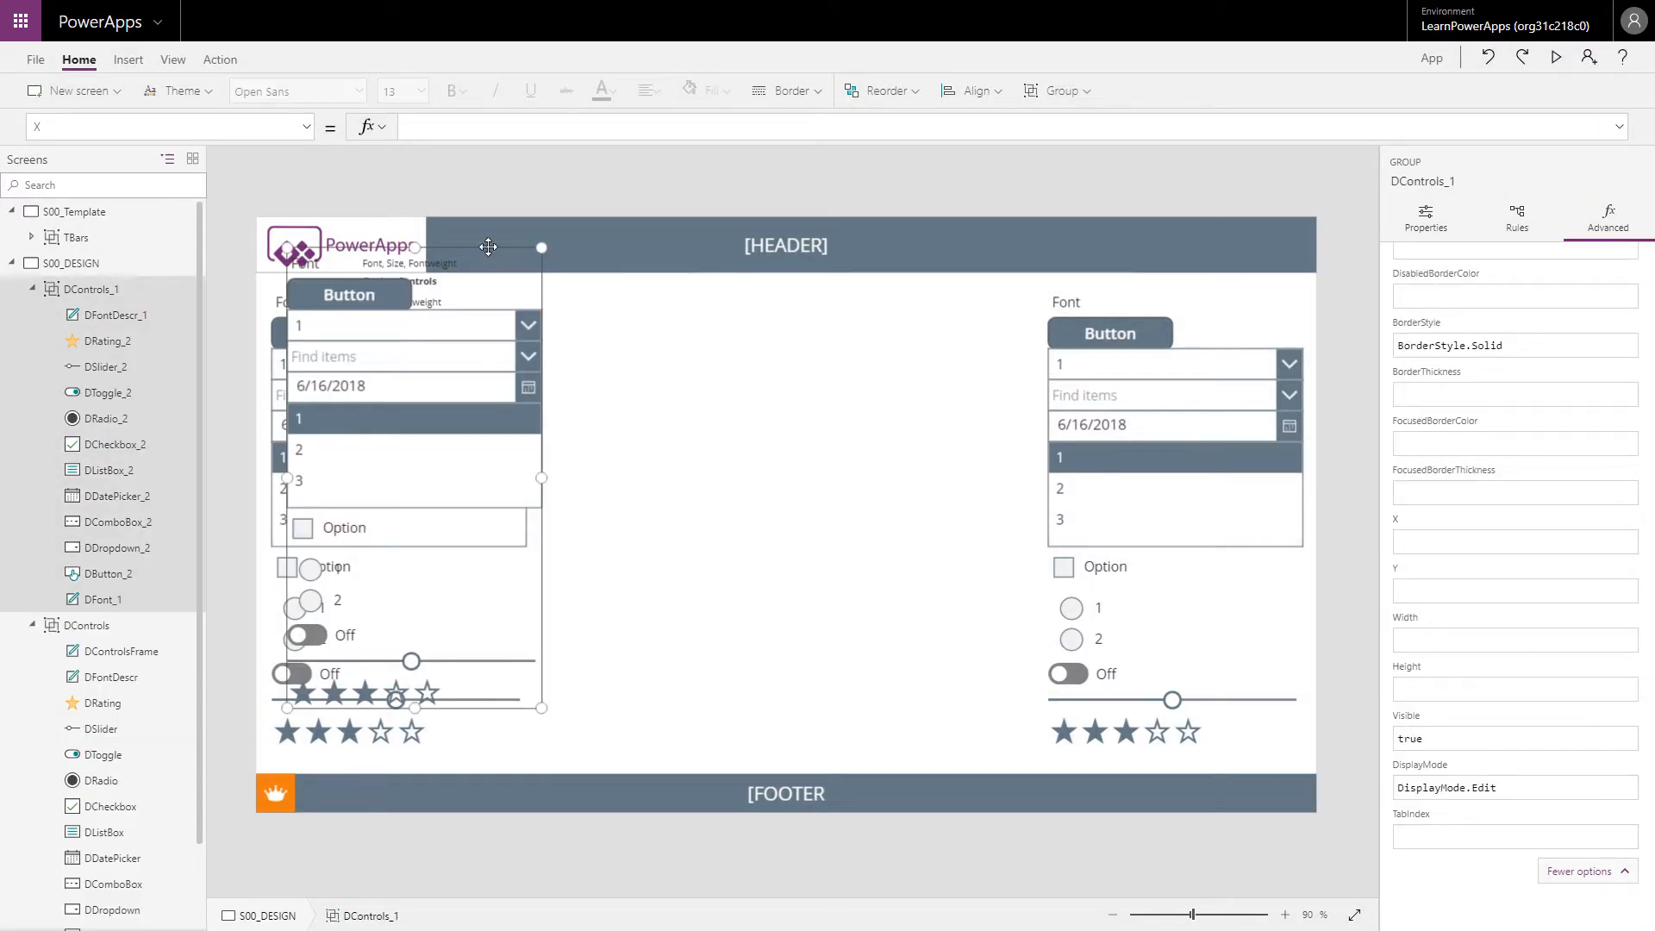
{"action": "key", "text": "Delete"}
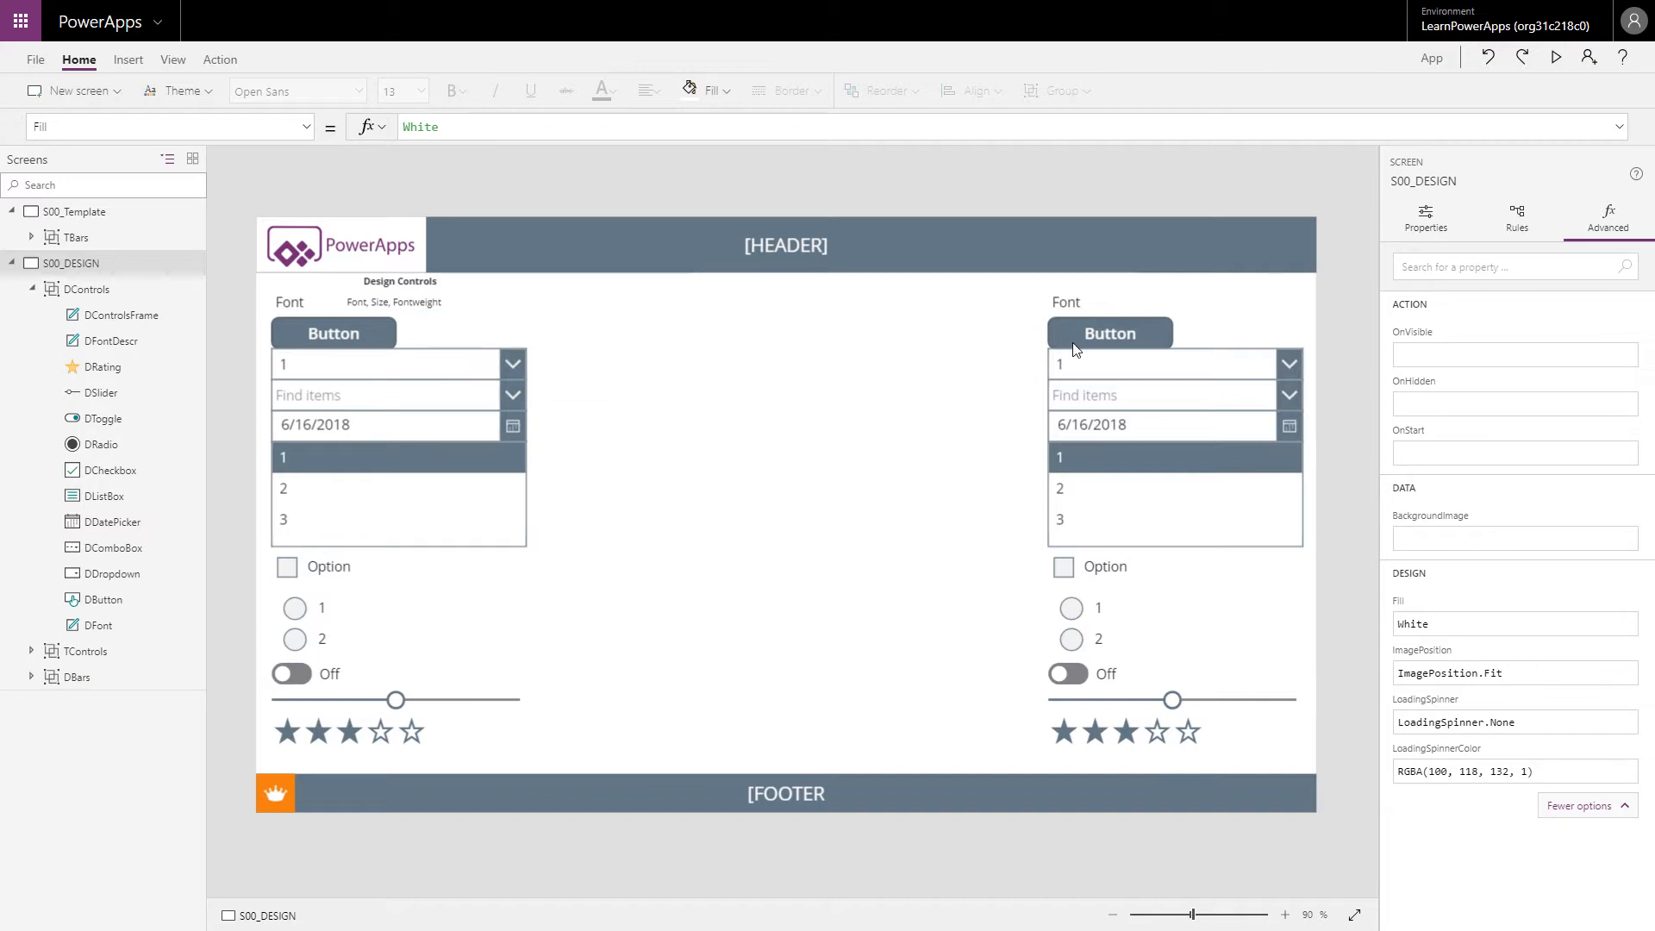
Select TLabel in the test controls and set its PaddingLeft property to DFont.PaddingLeft.
{"action": "left_click", "coordinate": [1098, 334]}
{"action": "left_click", "coordinate": [1088, 301]}
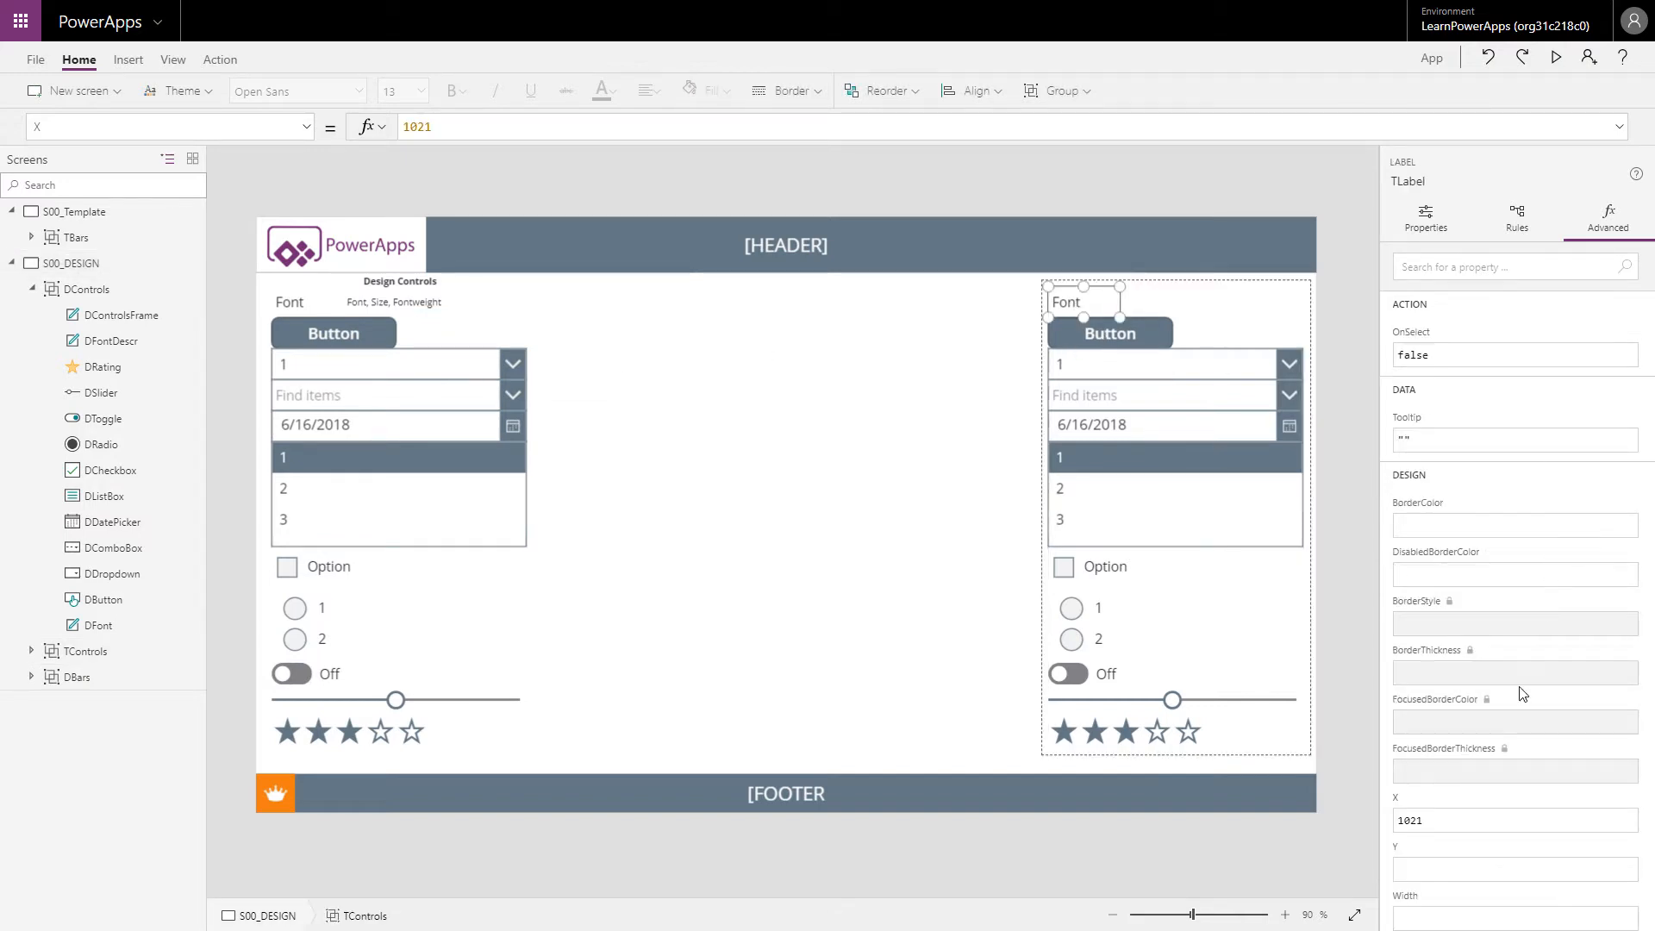
{"action": "scroll", "coordinate": [1484, 762], "scroll_direction": "down", "scroll_amount": 10}
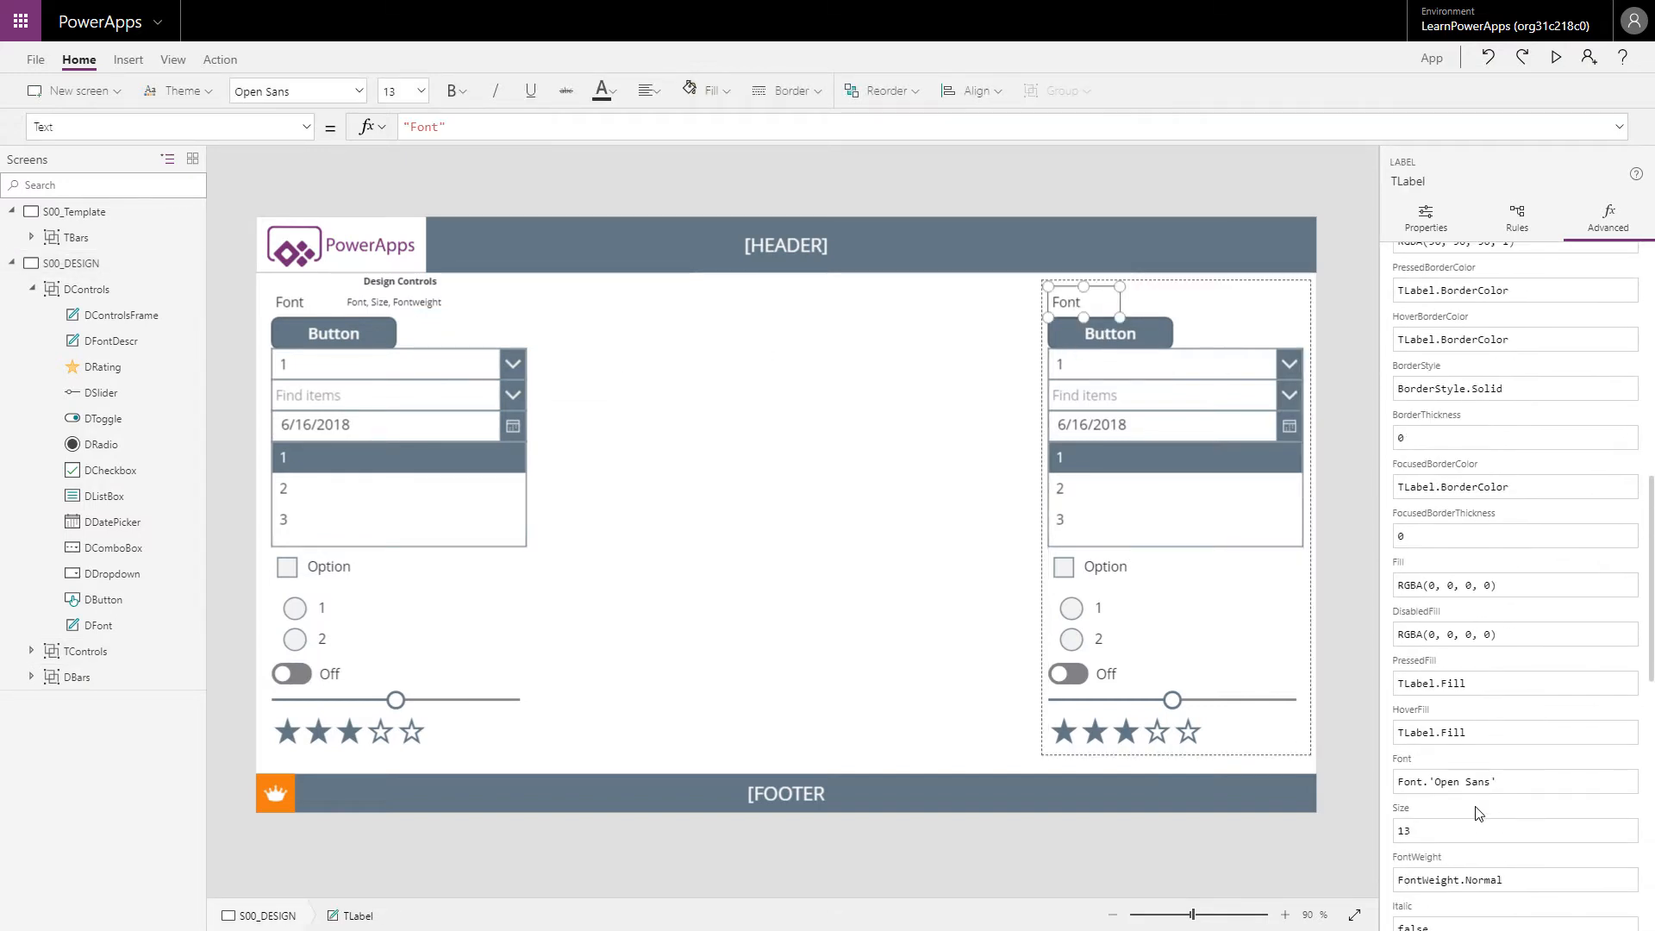
{"action": "scroll", "coordinate": [1474, 815], "scroll_direction": "down", "scroll_amount": 6}
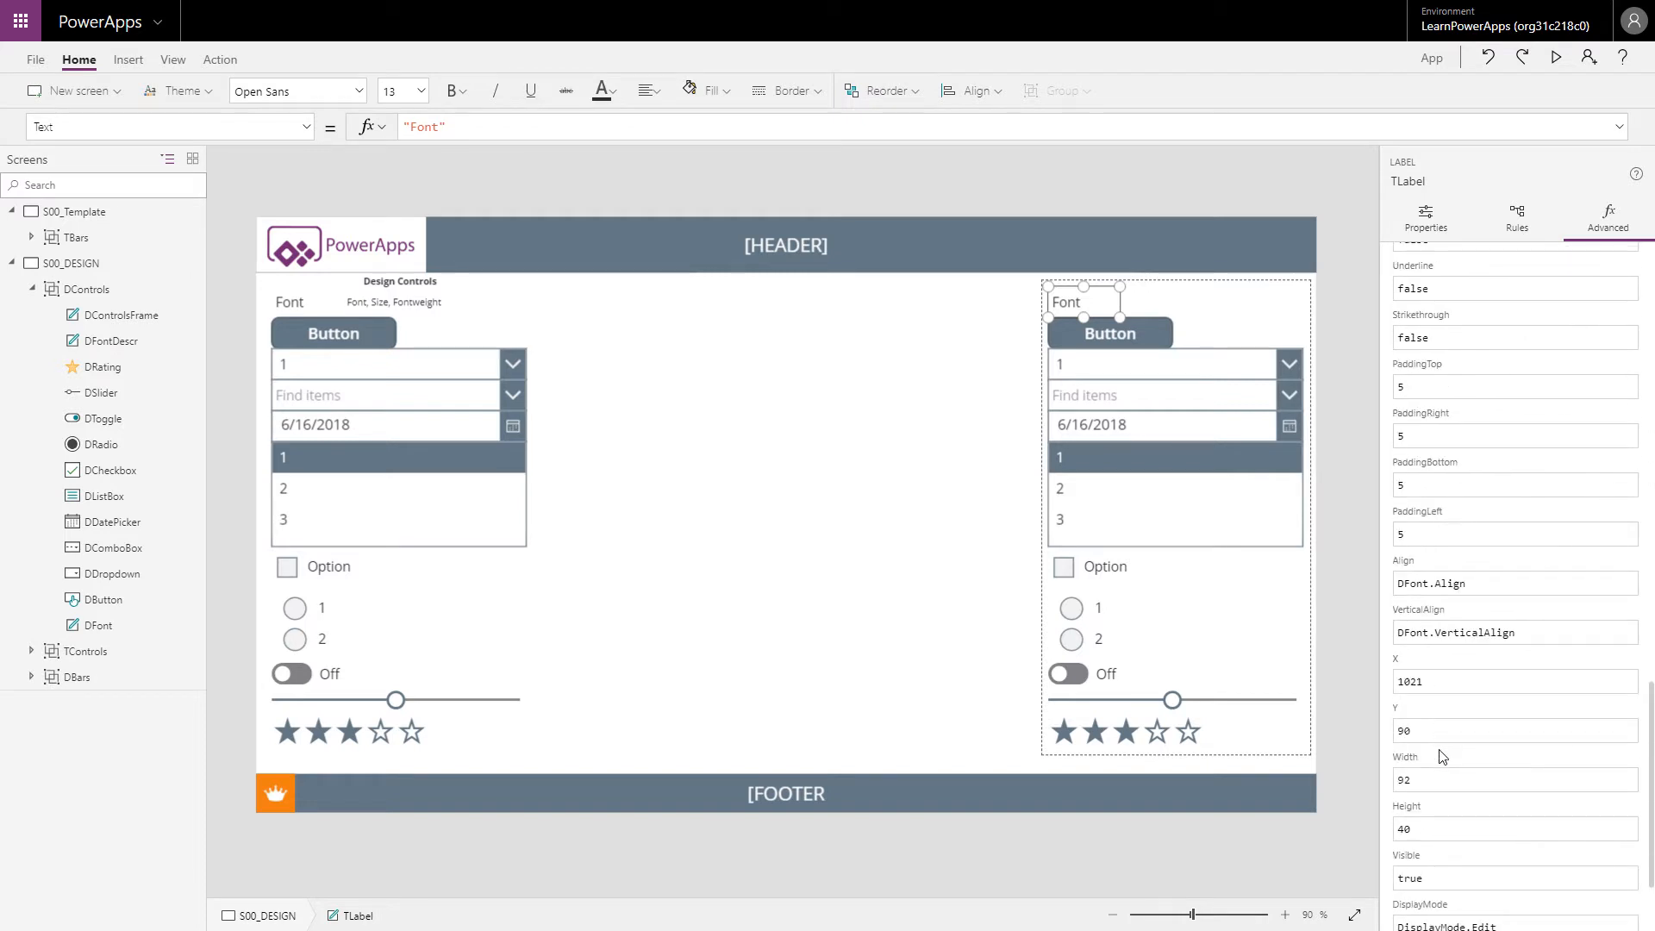
{"action": "left_click", "coordinate": [1436, 635]}
{"action": "left_click", "coordinate": [1431, 536]}
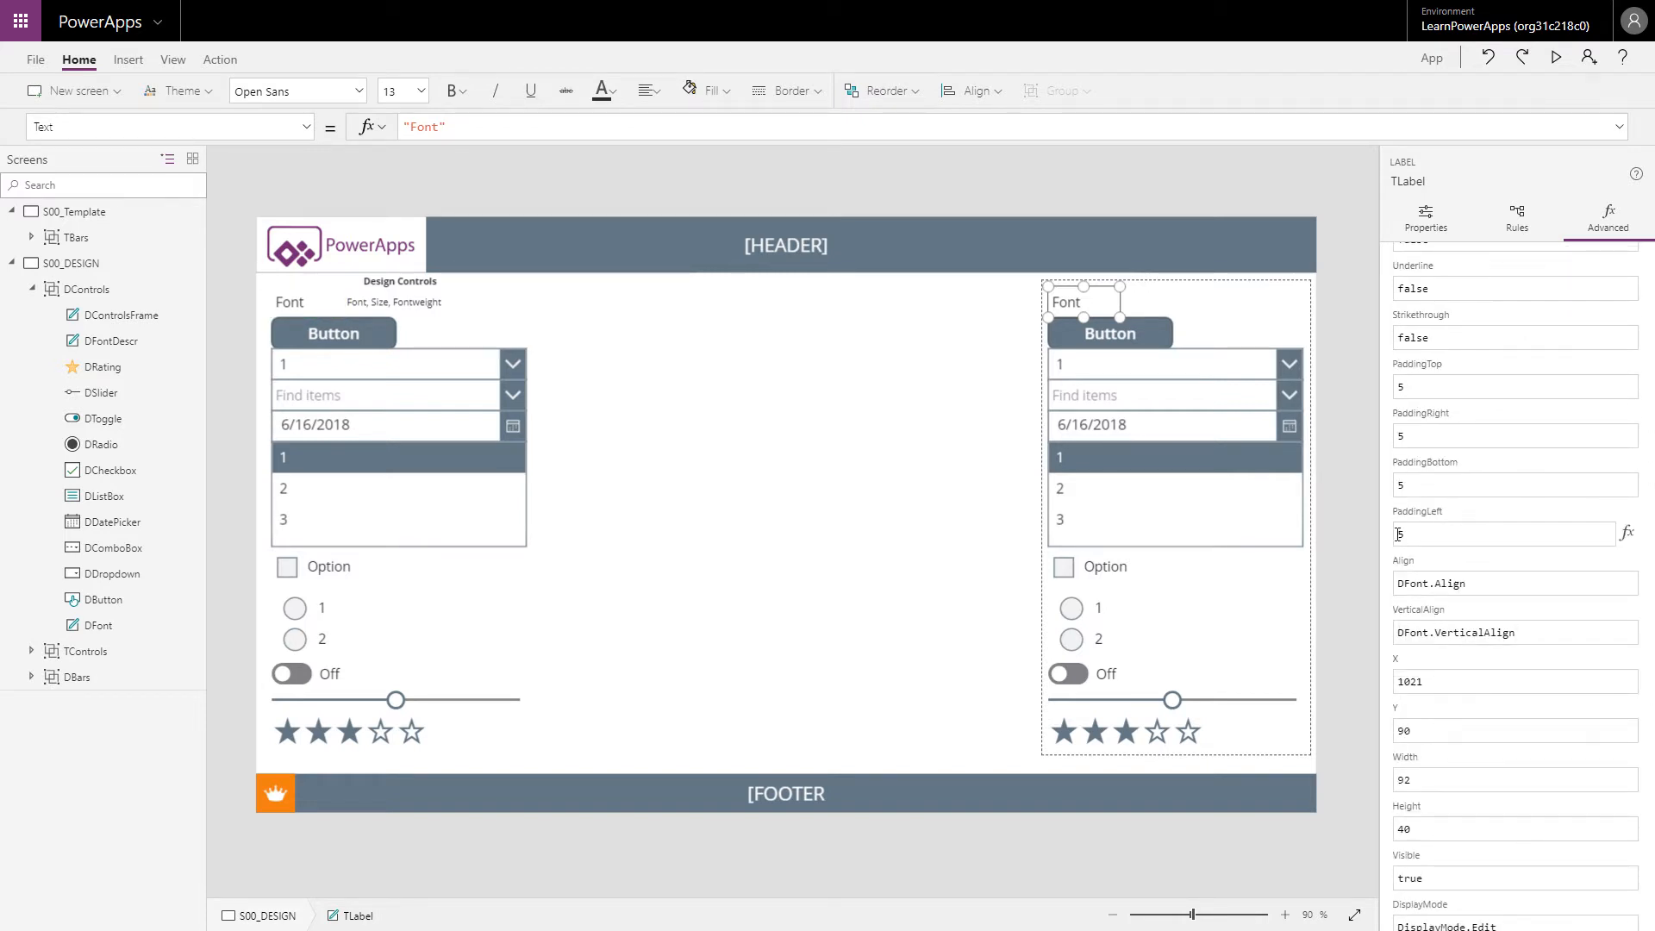
{"action": "type", "text": "DFont."}
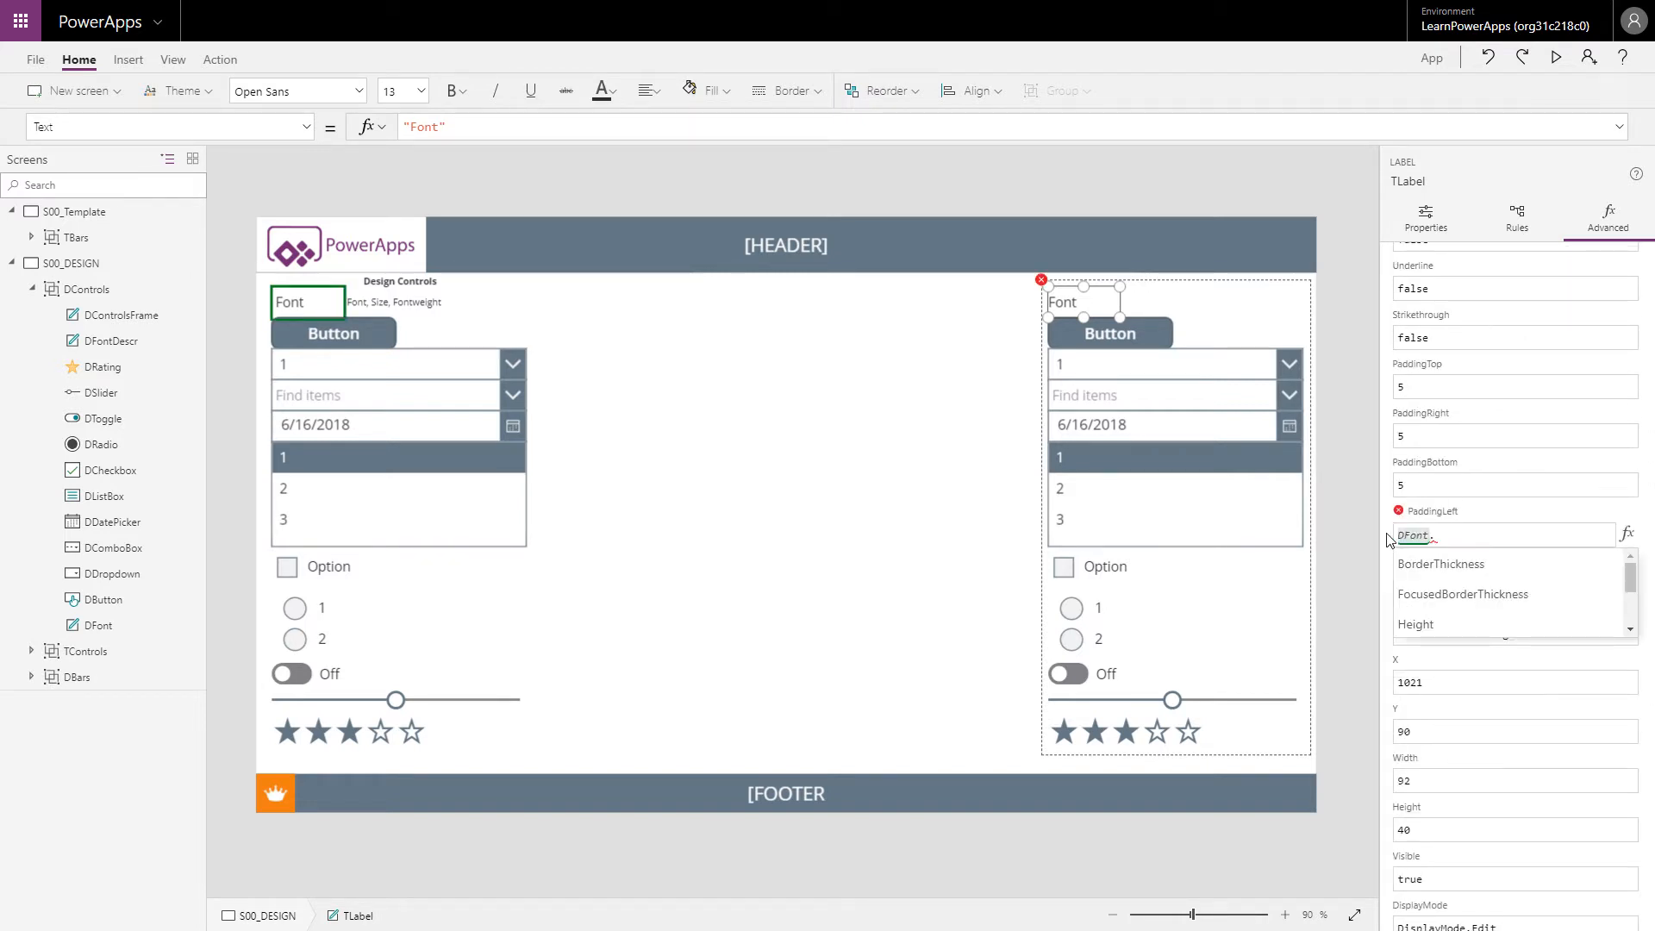
{"action": "type", "text": "p"}
{"action": "left_click", "coordinate": [1478, 591]}
Set TLabel's PaddingBottom property to DFont.PaddingBottom.
{"action": "left_click", "coordinate": [1449, 485]}
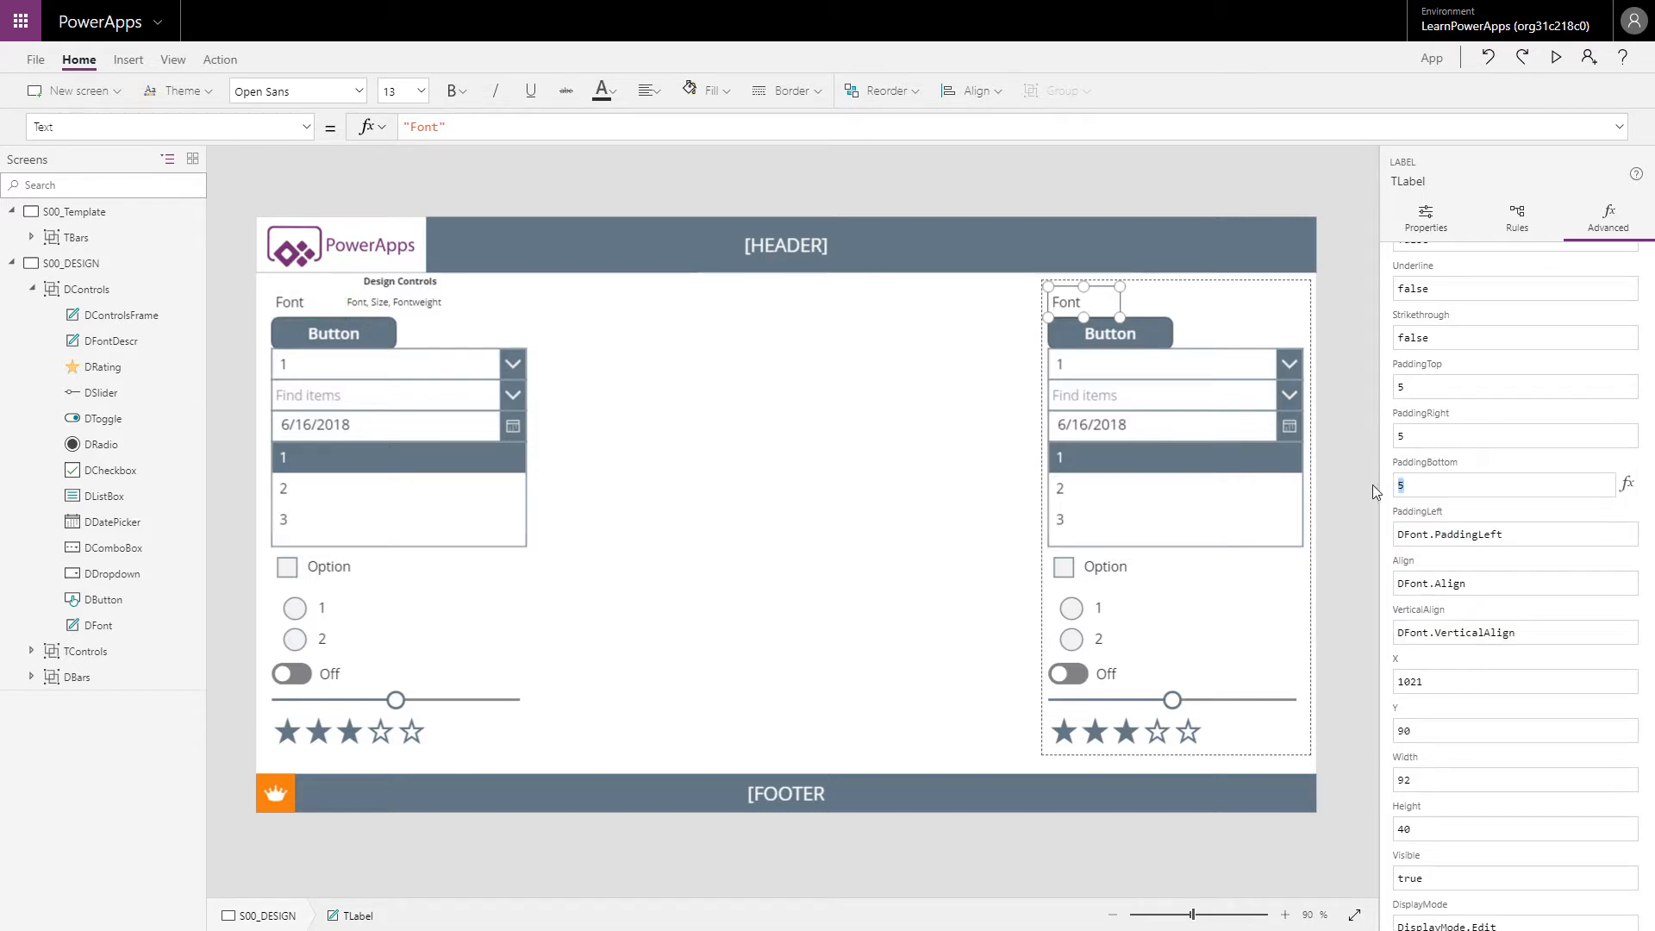
{"action": "type", "text": "DFont.p"}
{"action": "left_click", "coordinate": [1439, 514]}
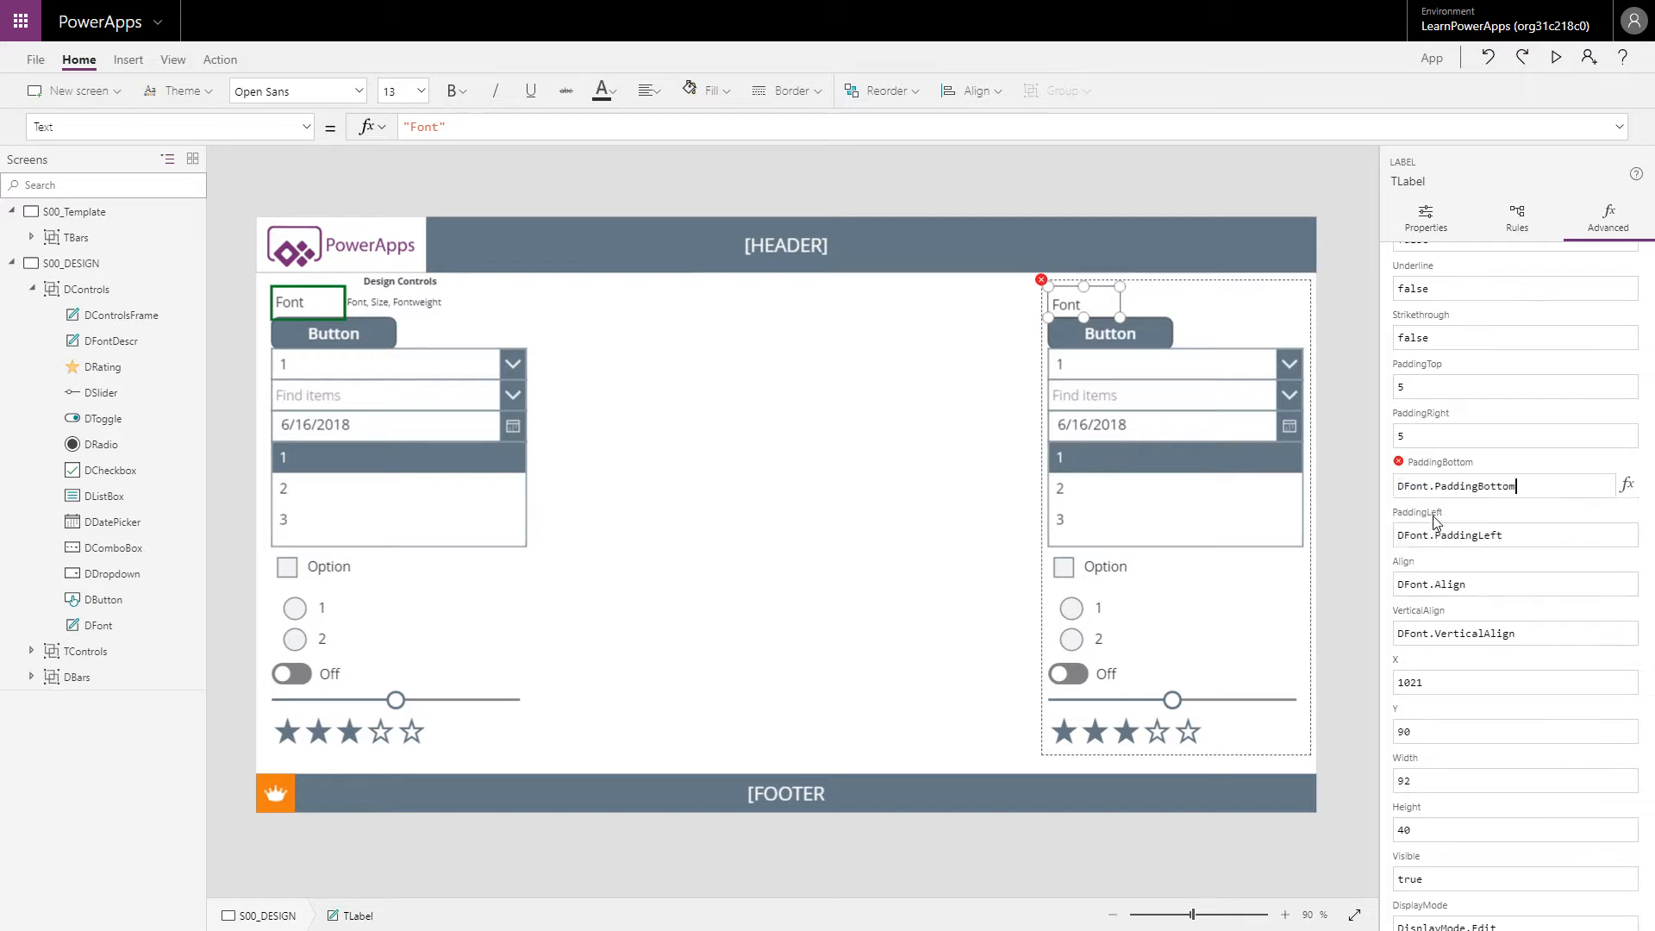
Set TLabel's PaddingRight property to DFont.PaddingRight.
{"action": "left_click", "coordinate": [1455, 435]}
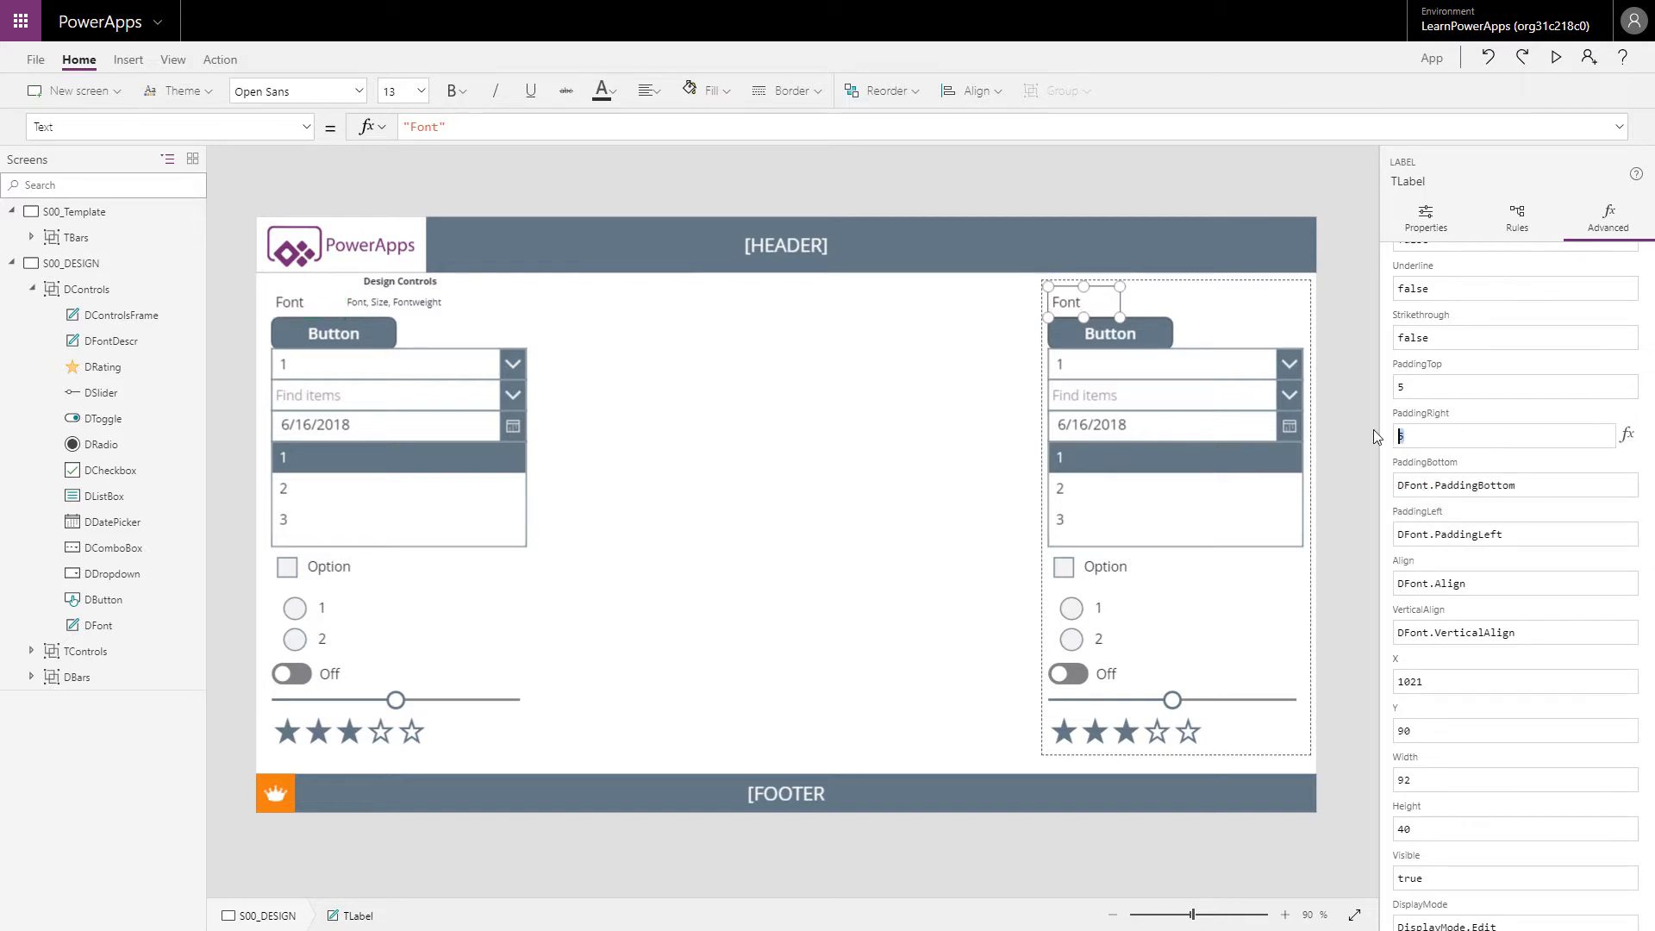
{"action": "type", "text": "DFont.p"}
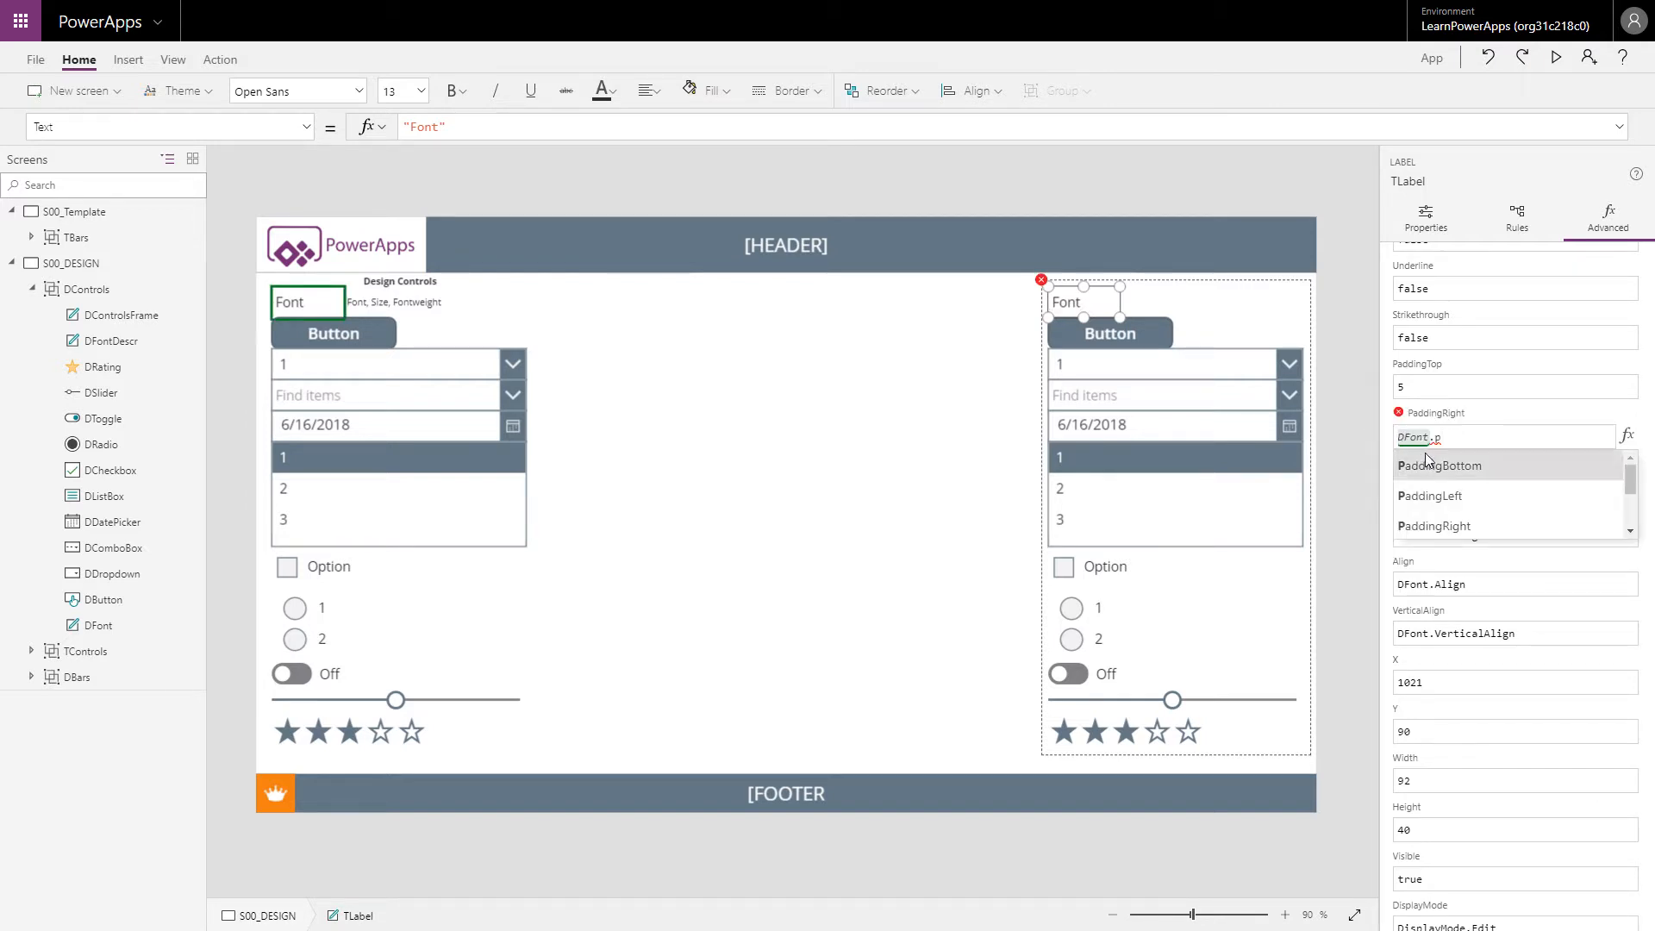
{"action": "left_click", "coordinate": [1461, 519]}
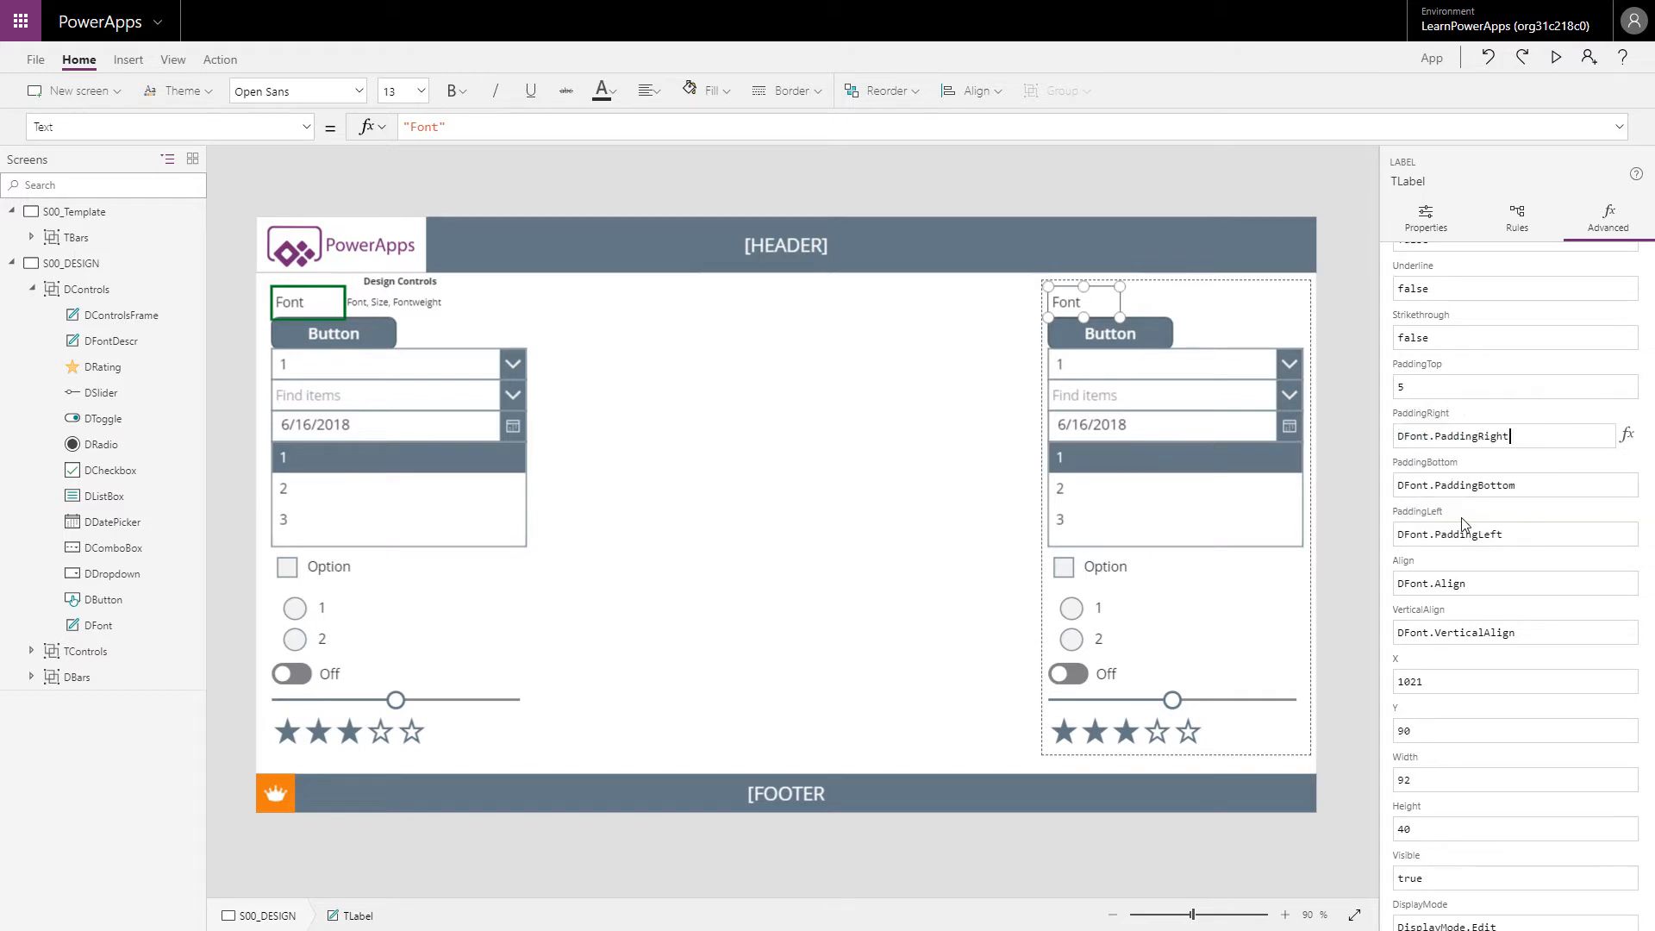
{"action": "left_click", "coordinate": [889, 416]}
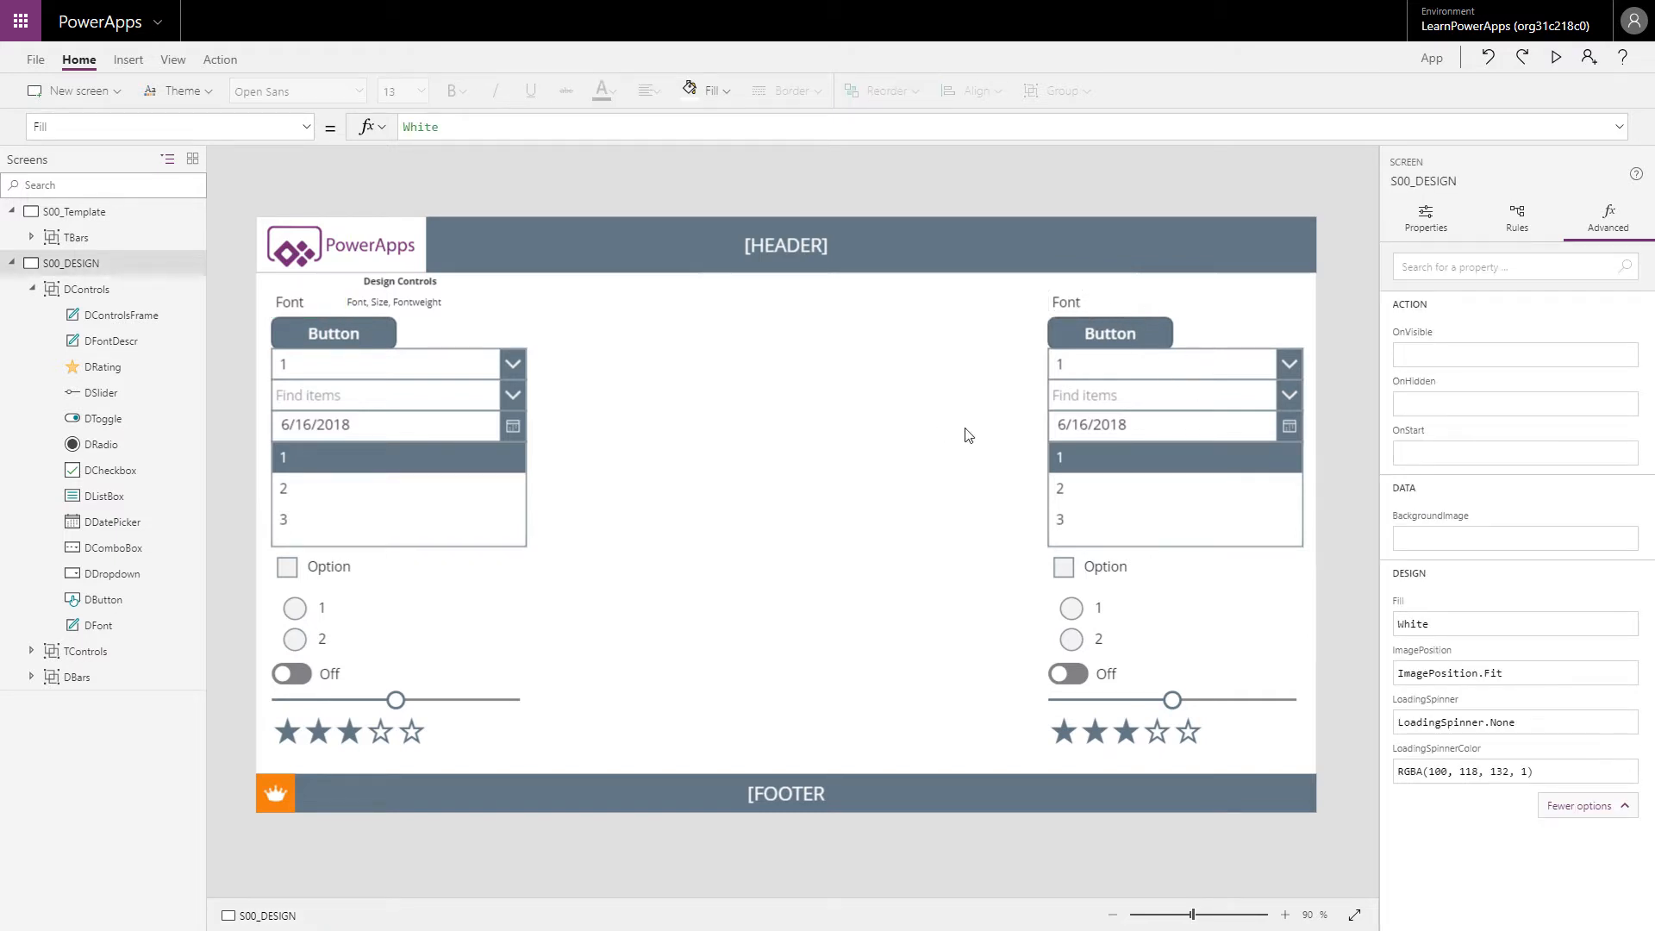
Select DFont in the DControls group and set its size to 12 and its font to Segoe UI.
{"action": "left_click", "coordinate": [1069, 428]}
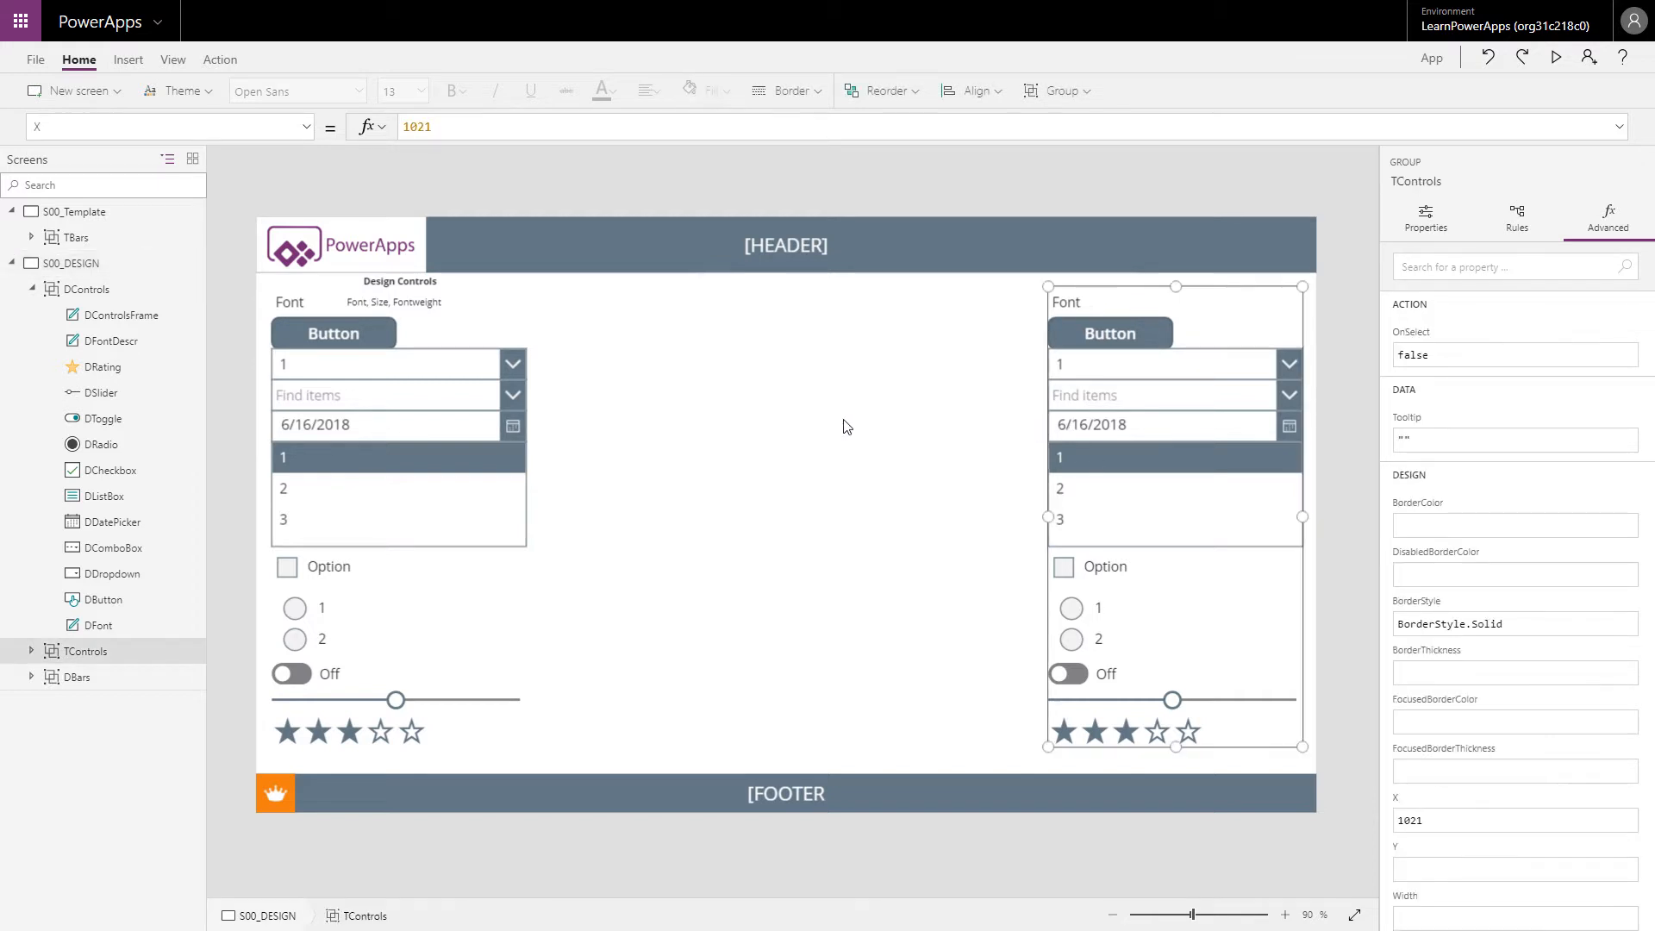
{"action": "left_click", "coordinate": [364, 395]}
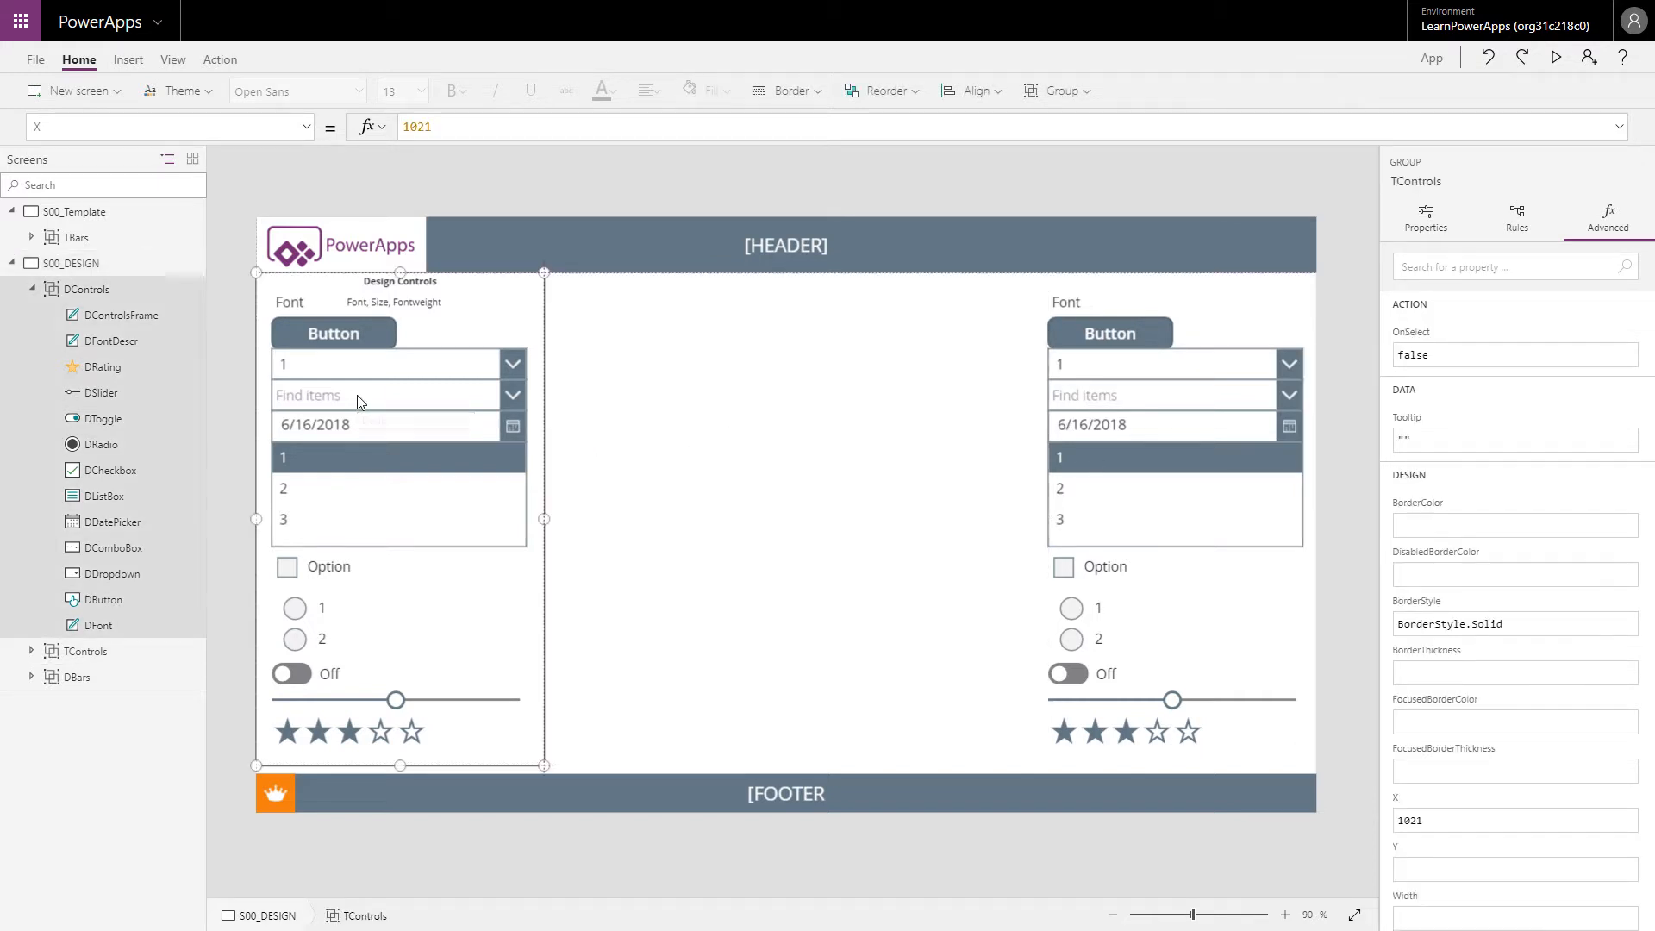
{"action": "left_click", "coordinate": [307, 306]}
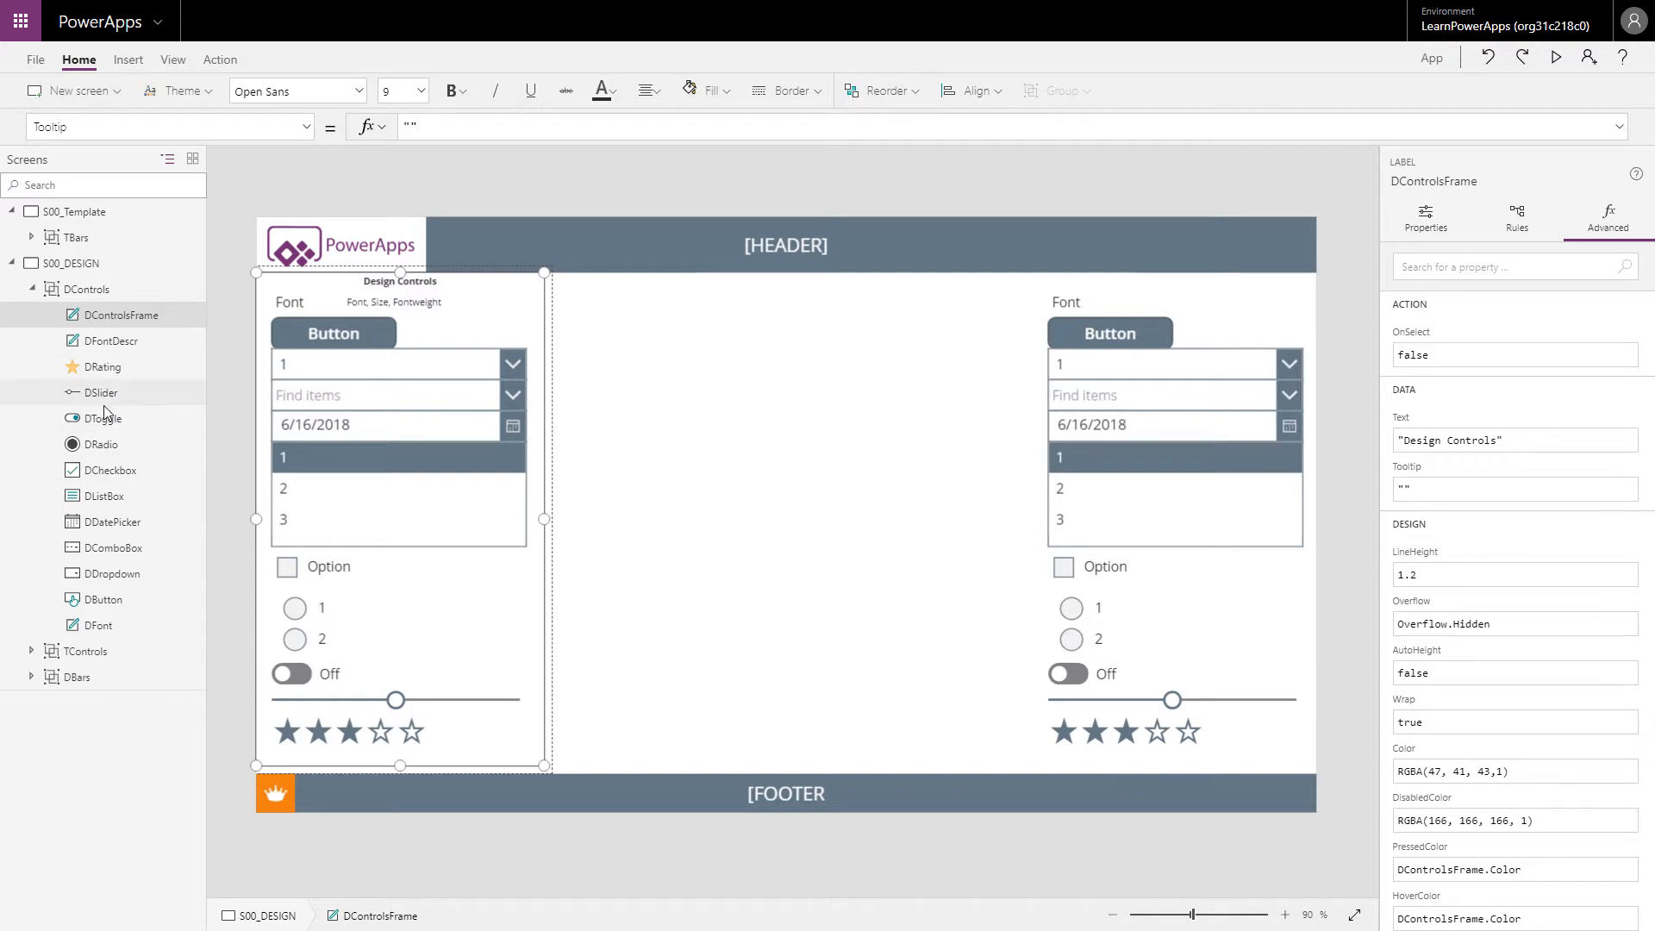
{"action": "left_click", "coordinate": [97, 626]}
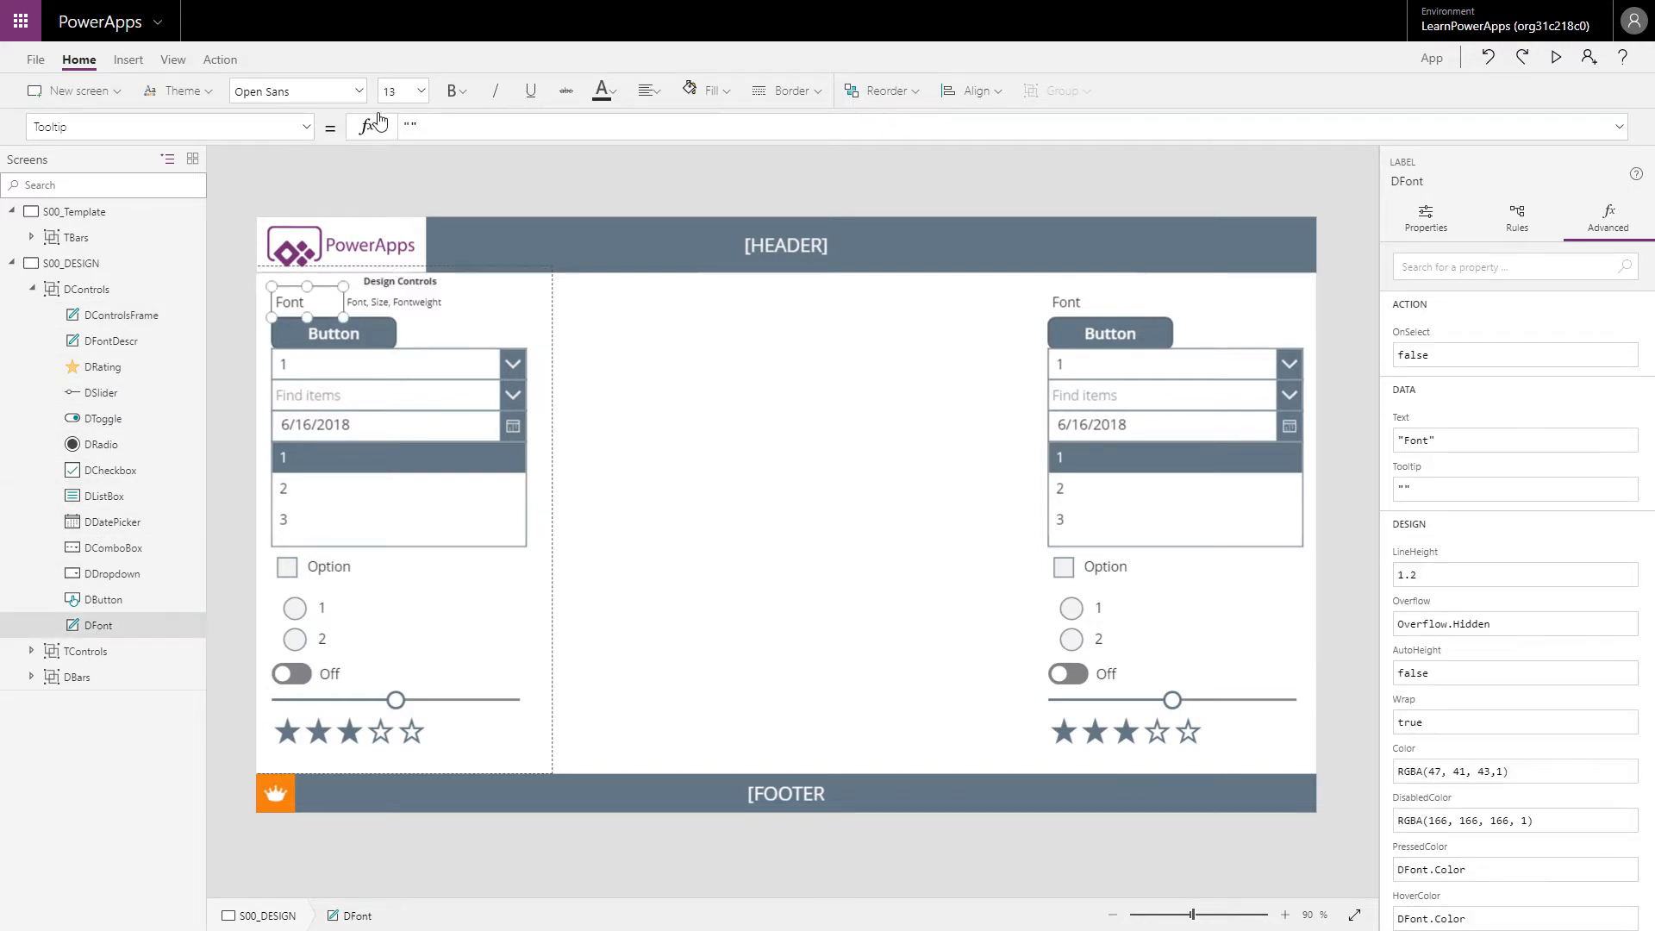
{"action": "left_click", "coordinate": [421, 91]}
{"action": "left_click", "coordinate": [396, 188]}
{"action": "left_click", "coordinate": [357, 91]}
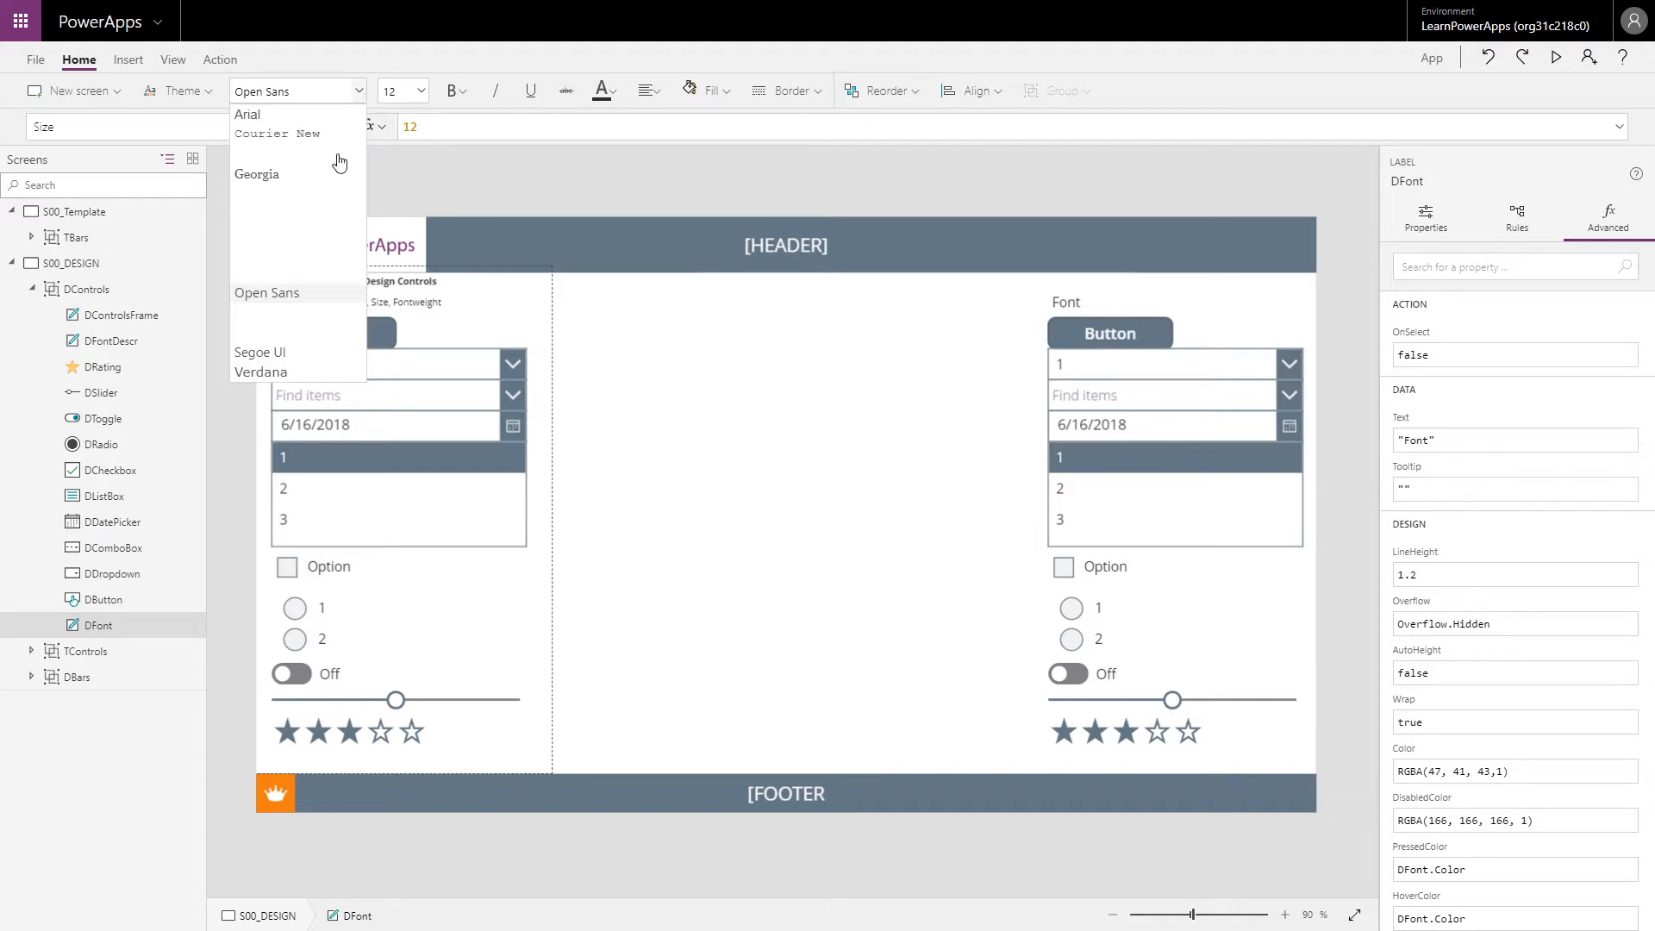
{"action": "left_click", "coordinate": [271, 352]}
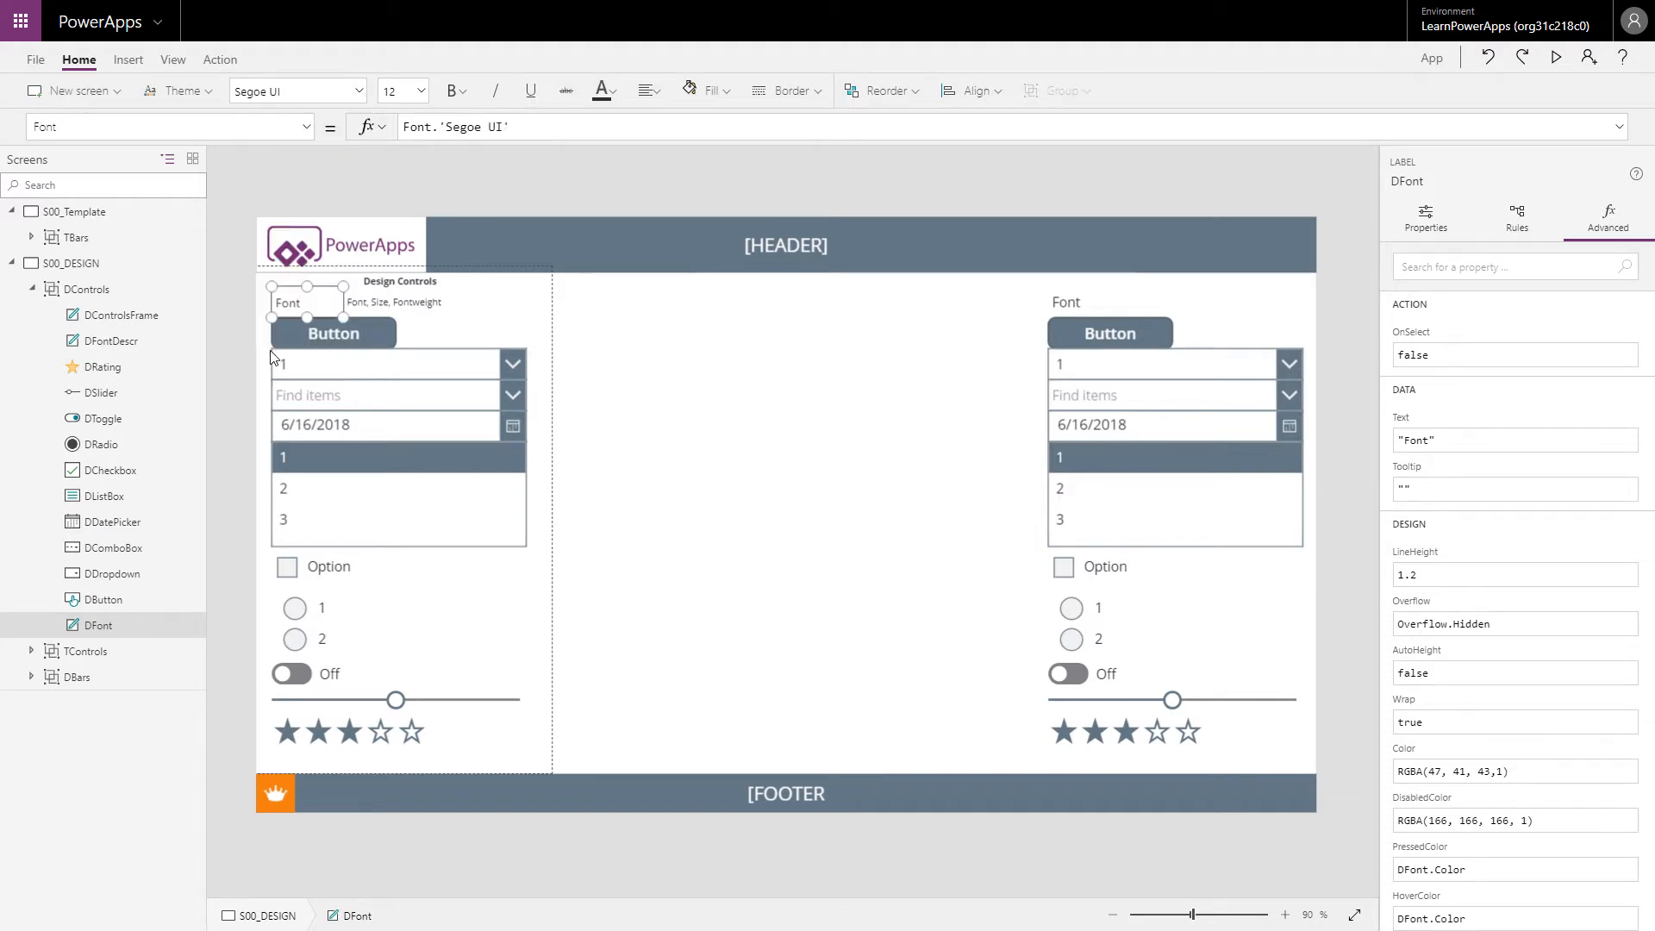
Select DButton in the DControls group and link its Size property to DFont.Size.
{"action": "left_click", "coordinate": [324, 330]}
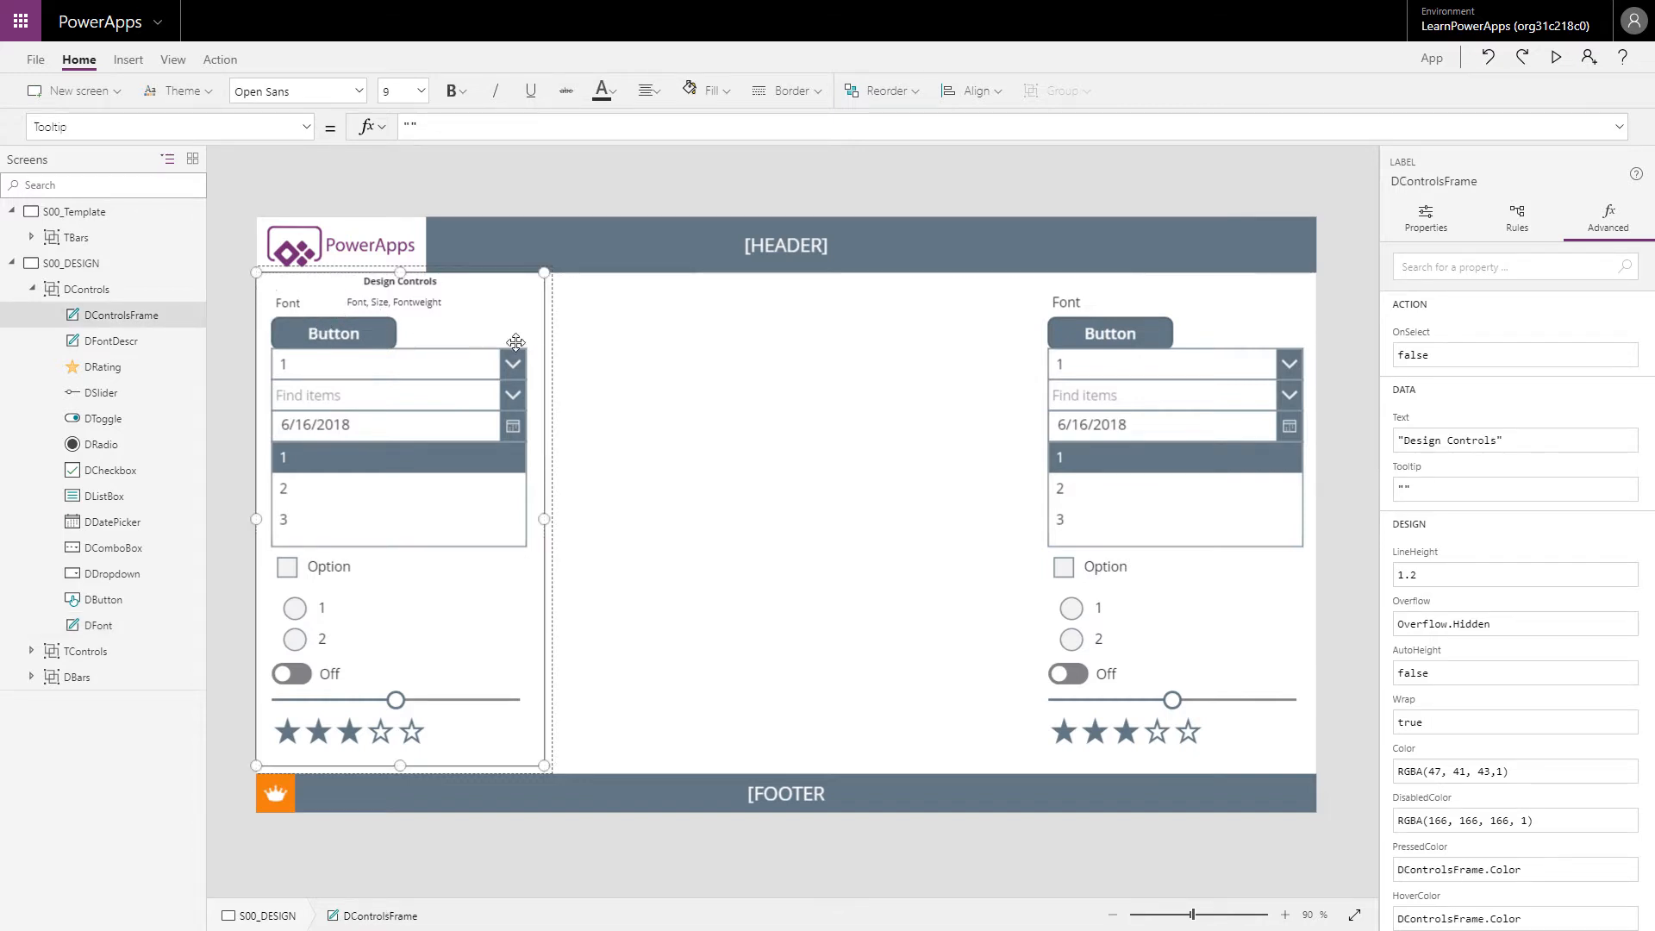
{"action": "left_click", "coordinate": [103, 598]}
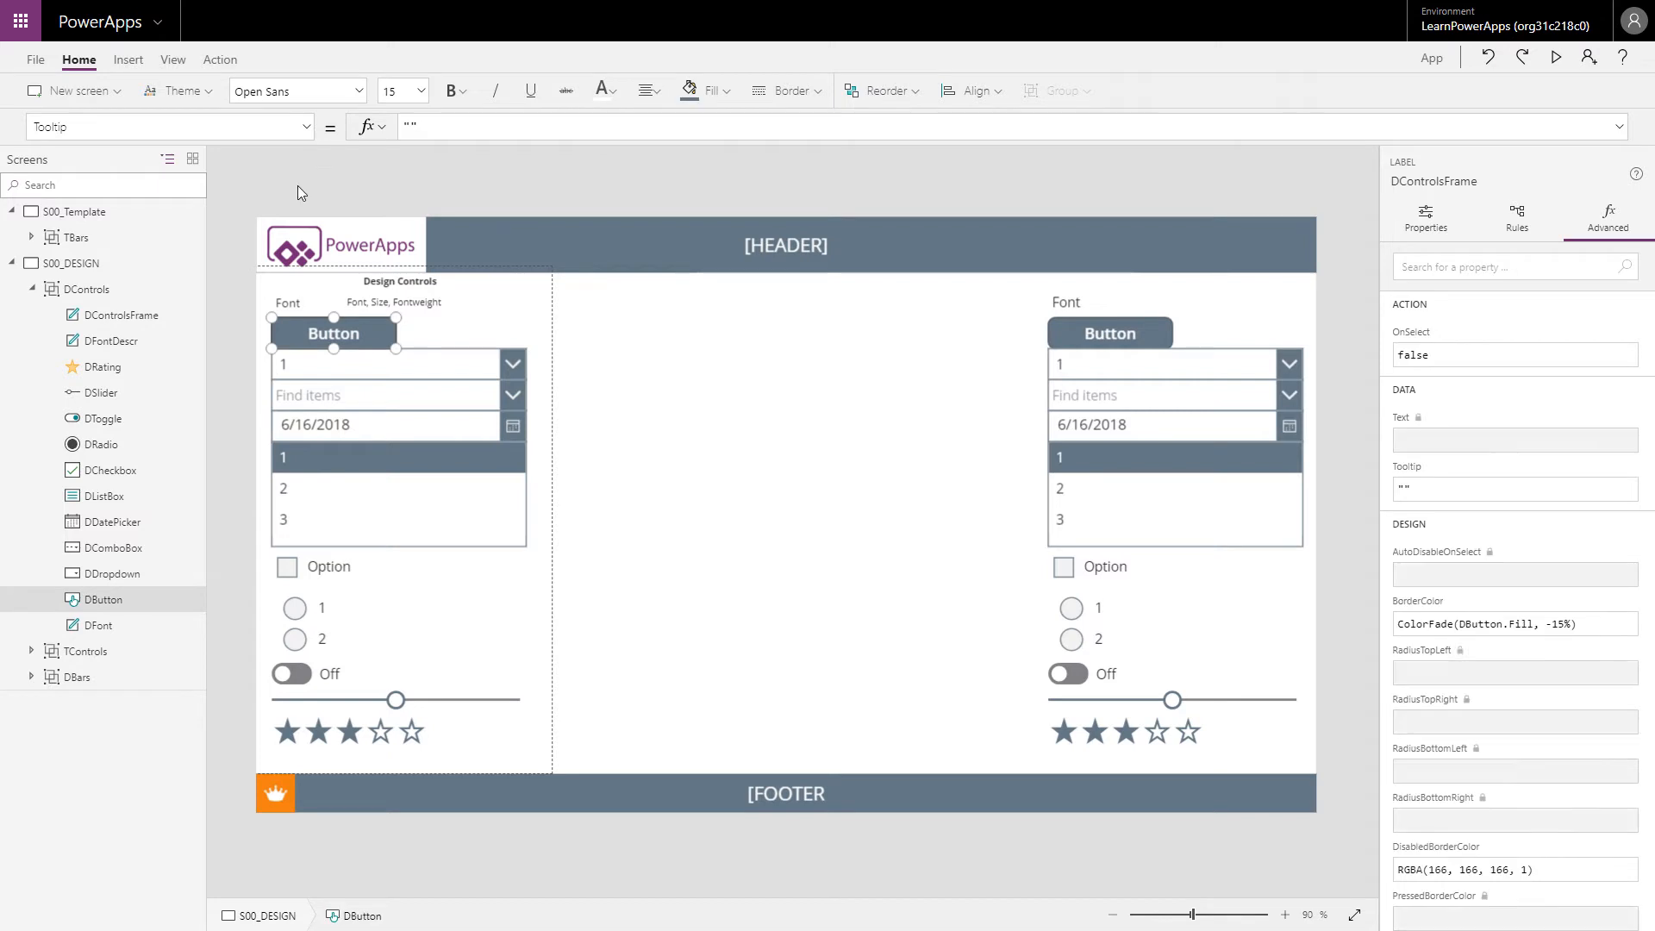
{"action": "left_click", "coordinate": [307, 128]}
{"action": "scroll", "coordinate": [198, 360], "scroll_direction": "down", "scroll_amount": 6}
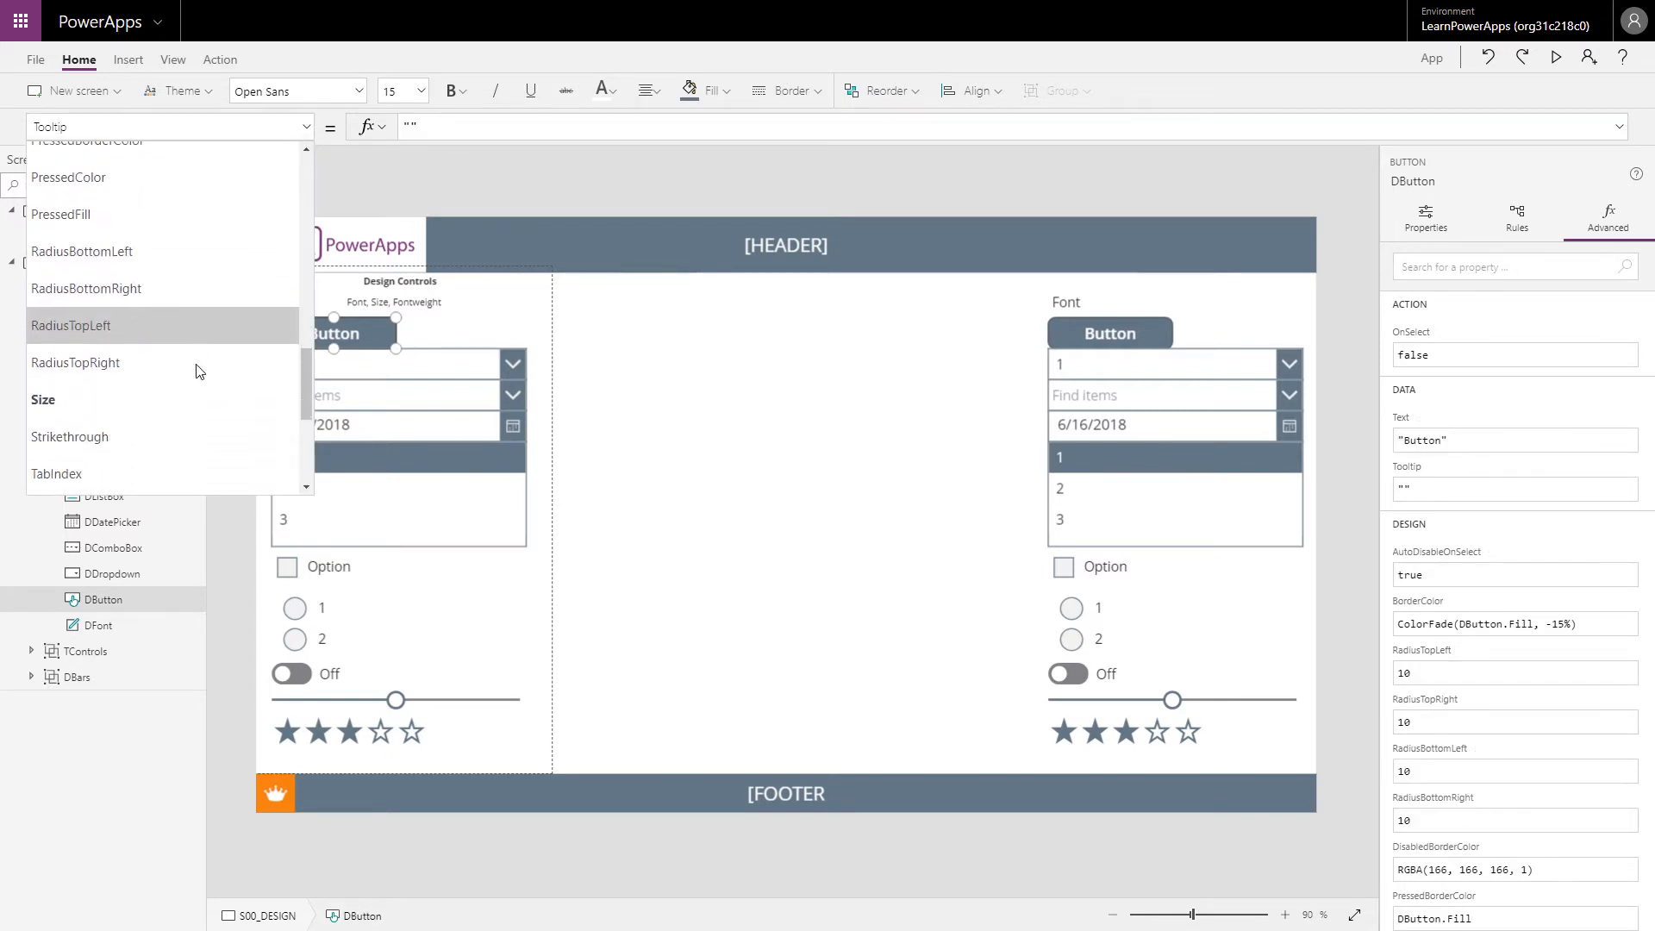
{"action": "scroll", "coordinate": [103, 369], "scroll_direction": "up", "scroll_amount": 3}
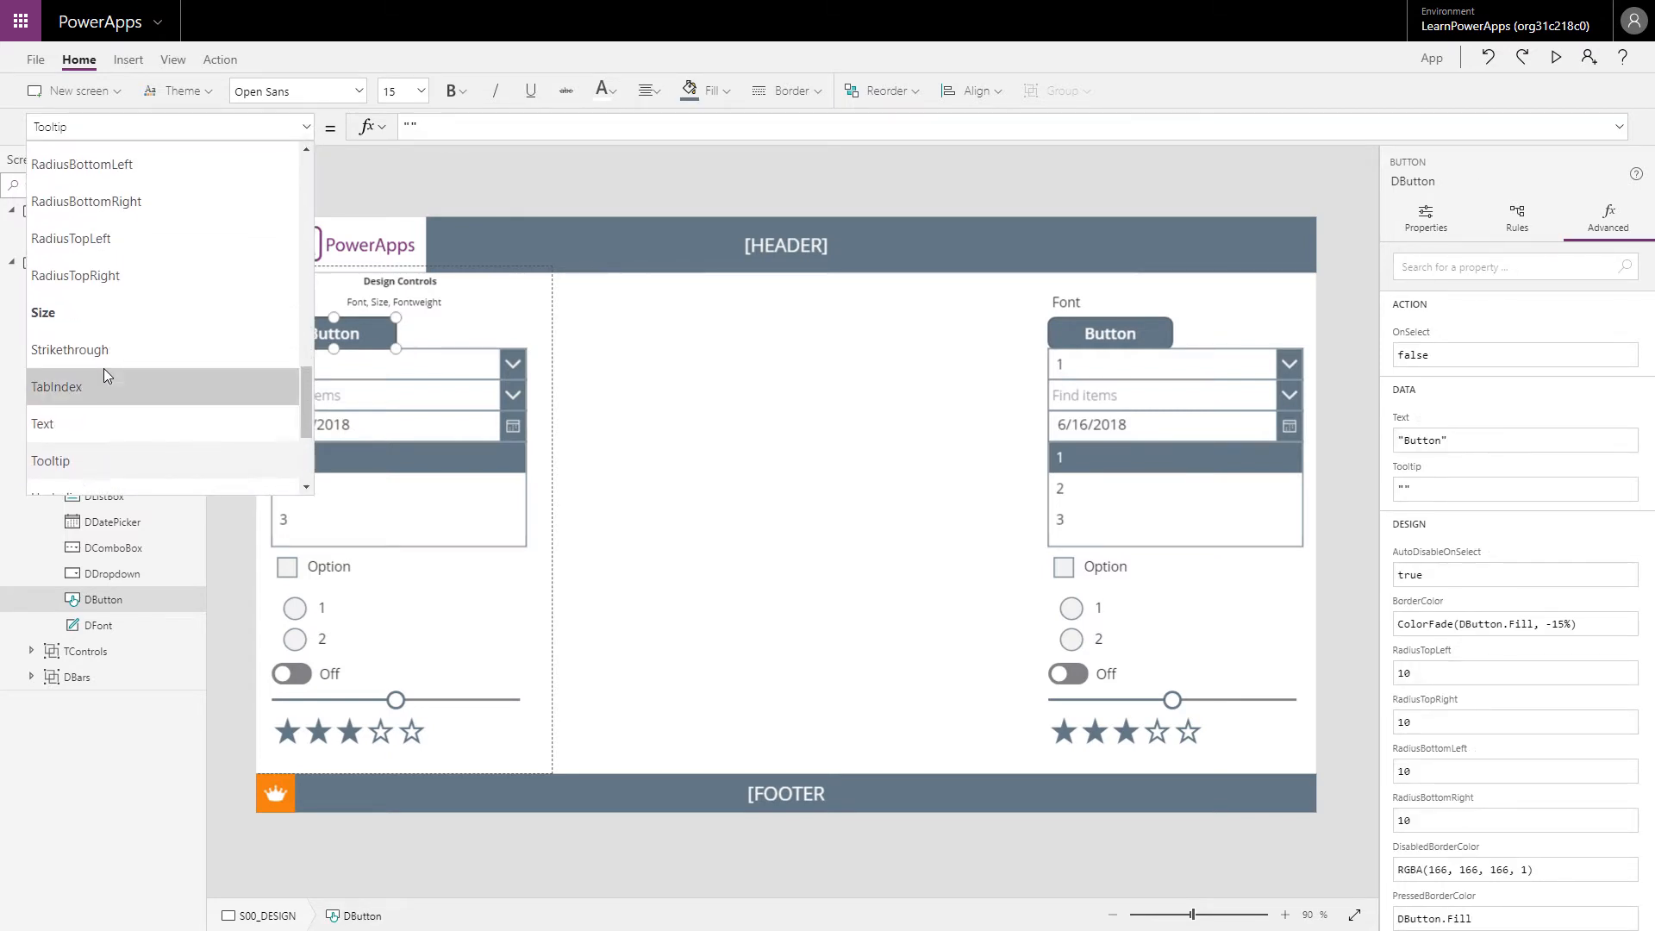
{"action": "left_click", "coordinate": [86, 408]}
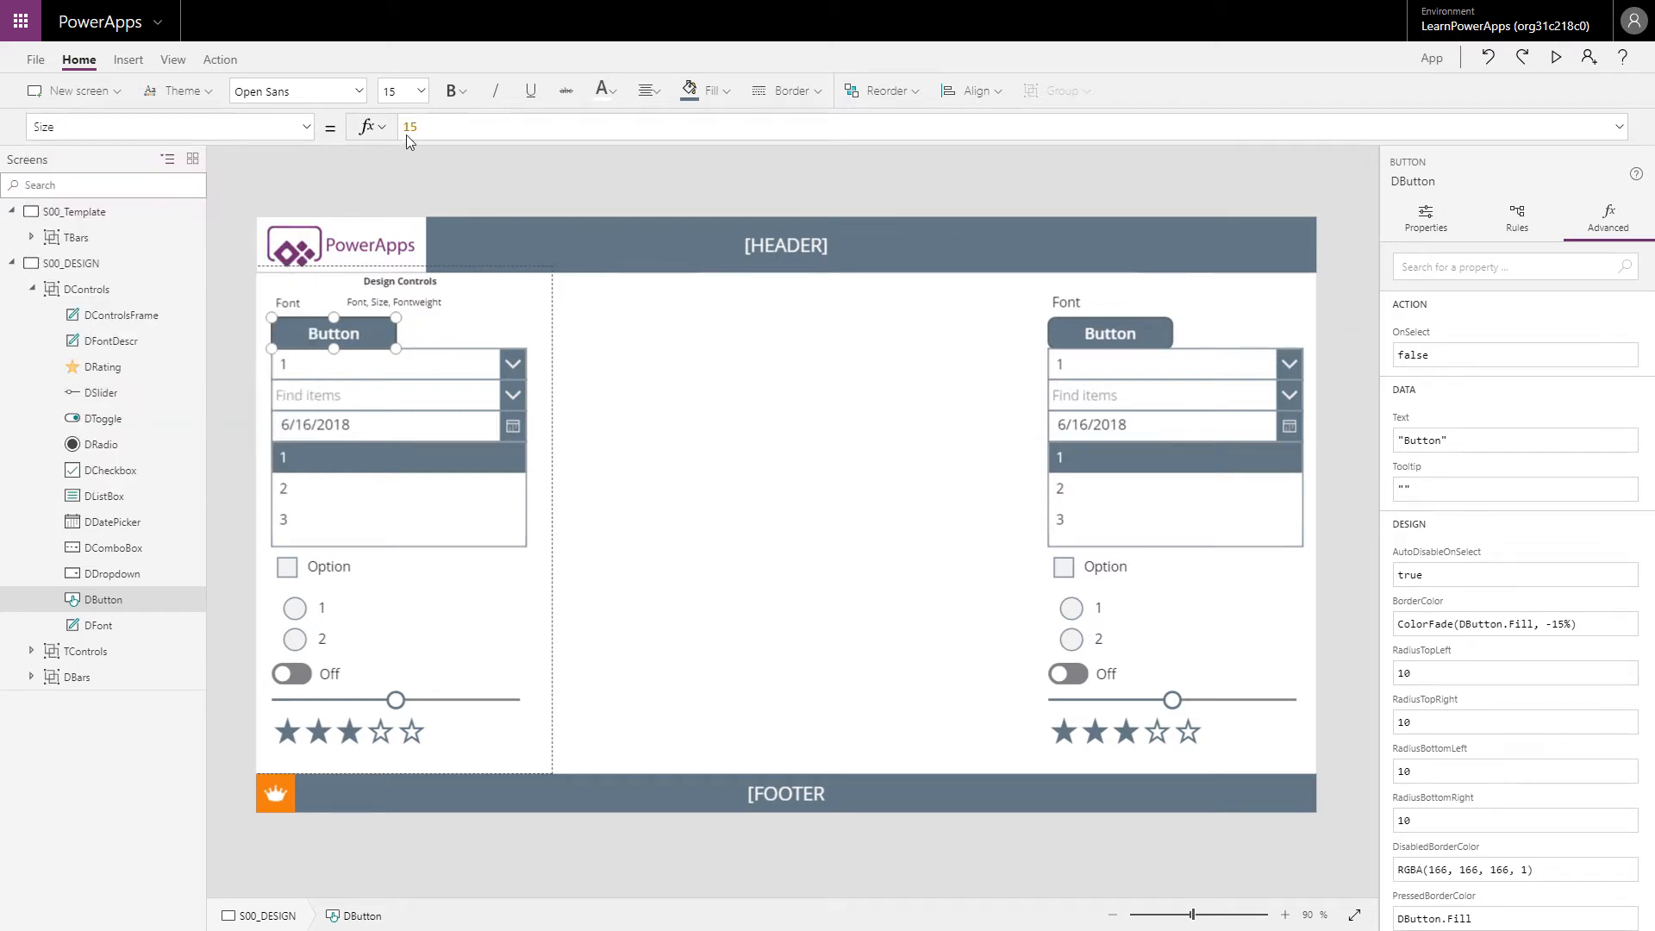
{"action": "left_click_drag", "start_coordinate": [419, 128], "coordinate": [384, 131]}
{"action": "type", "text": "DFont.S"}
{"action": "left_click", "coordinate": [434, 158]}
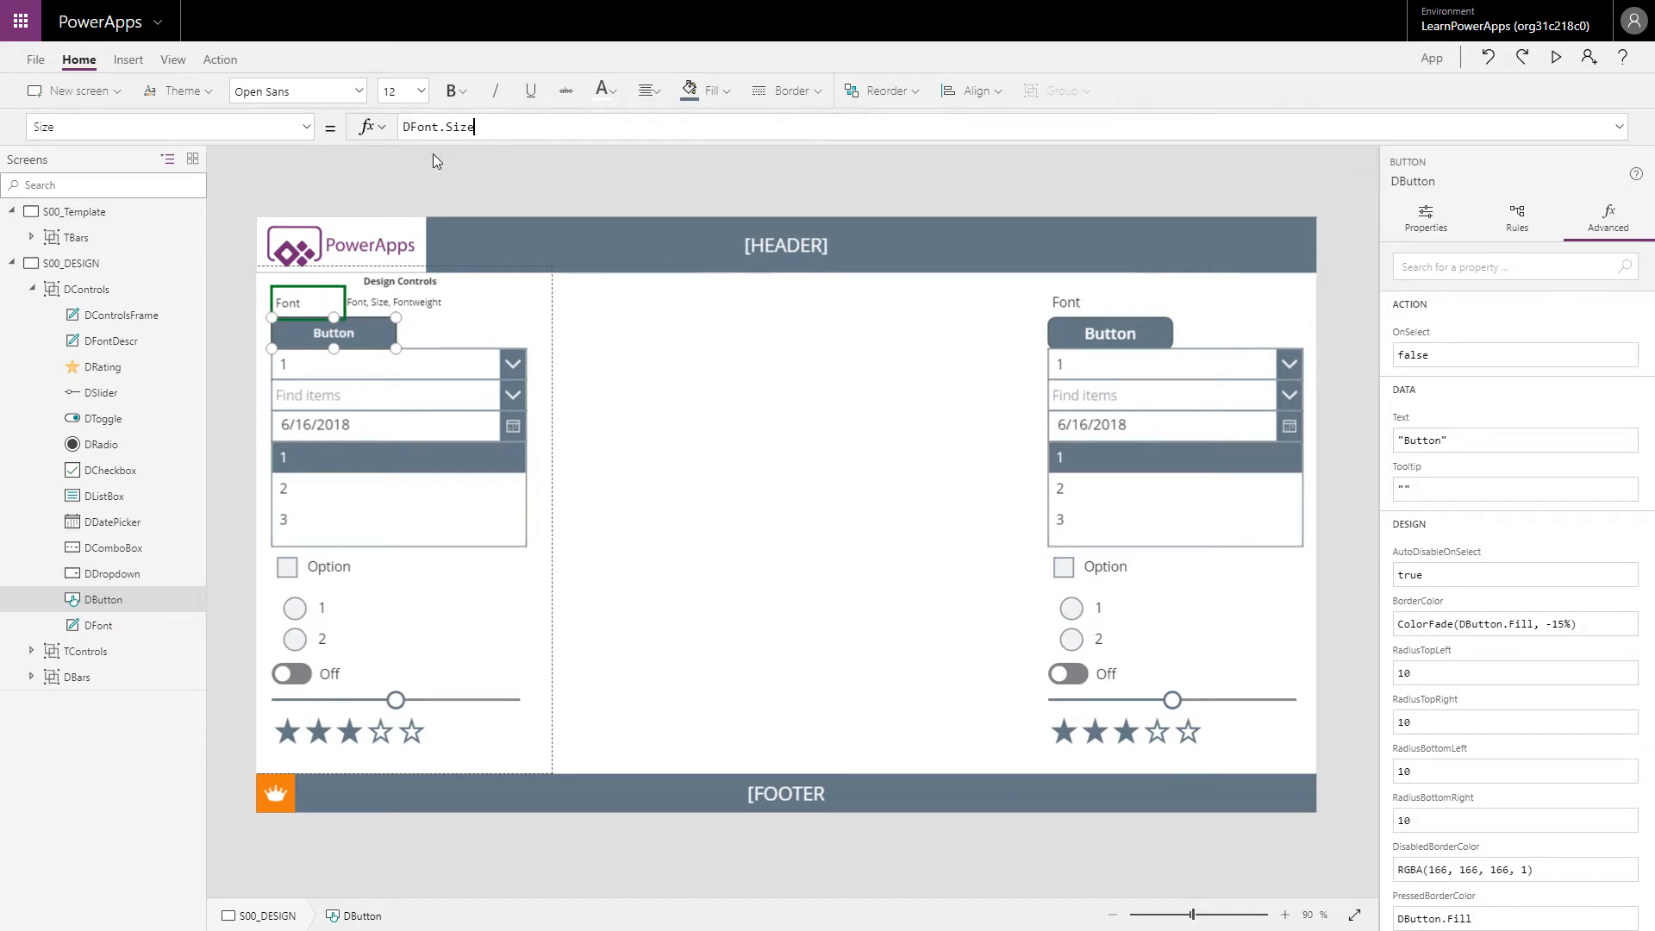
Examine DButton's Size formula and advanced design properties, including its Color value.
{"action": "left_click_drag", "start_coordinate": [442, 129], "coordinate": [404, 128]}
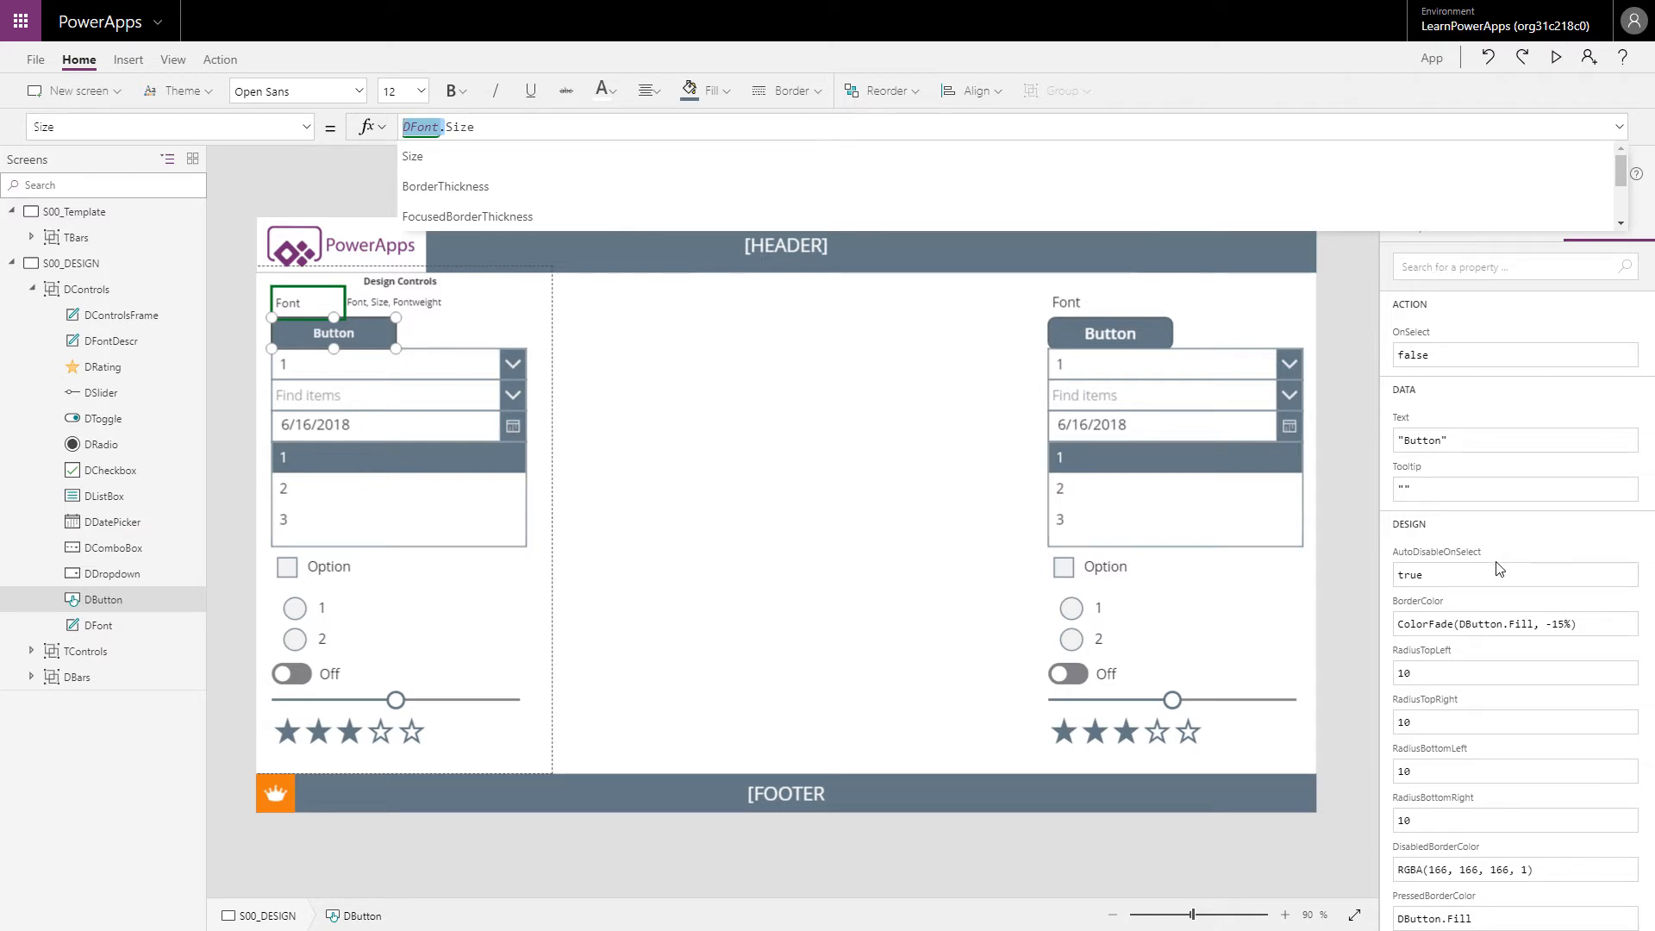
{"action": "scroll", "coordinate": [1532, 732], "scroll_direction": "down", "scroll_amount": 4}
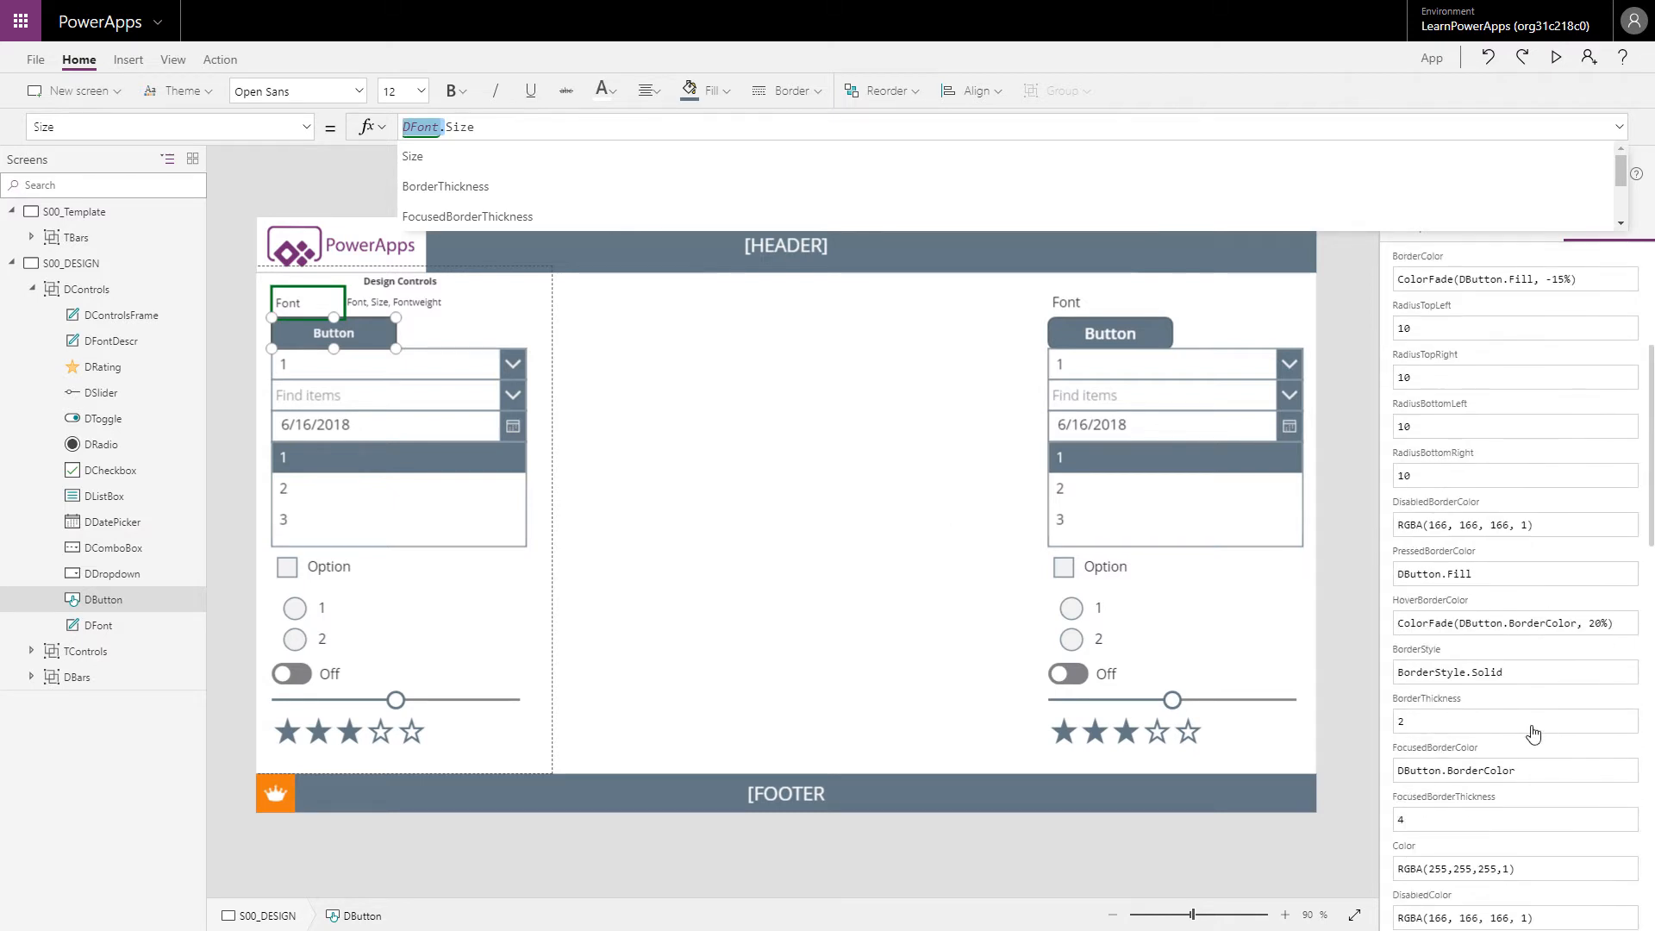
{"action": "scroll", "coordinate": [1533, 732], "scroll_direction": "up", "scroll_amount": 4}
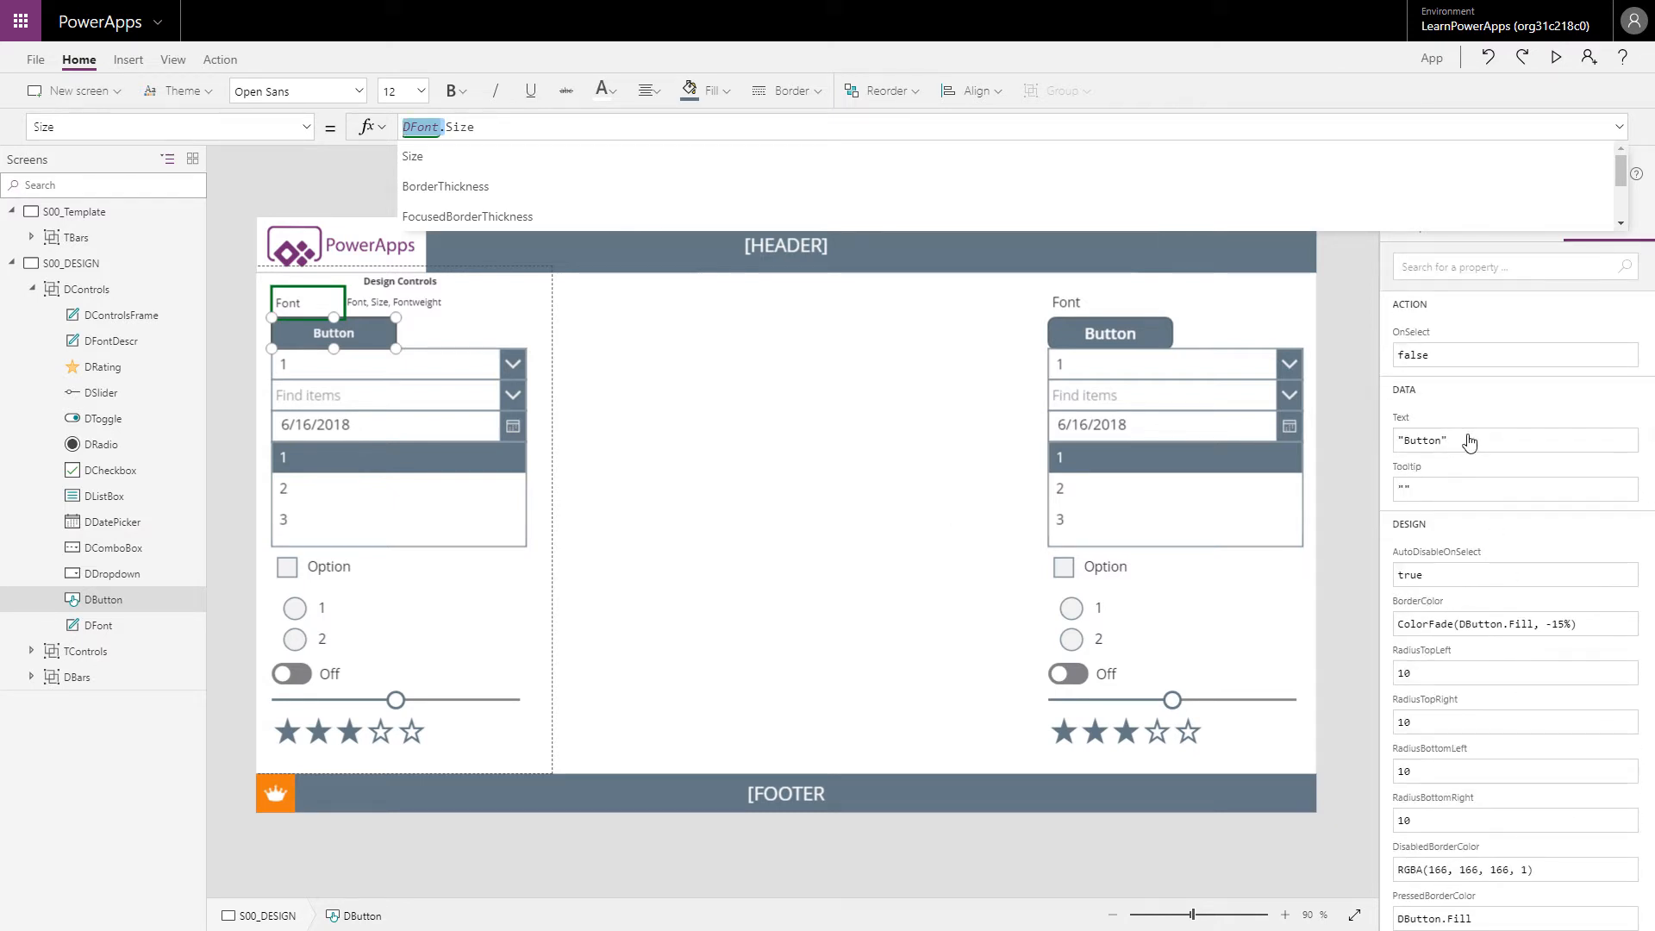
{"action": "scroll", "coordinate": [1471, 678], "scroll_direction": "down", "scroll_amount": 1}
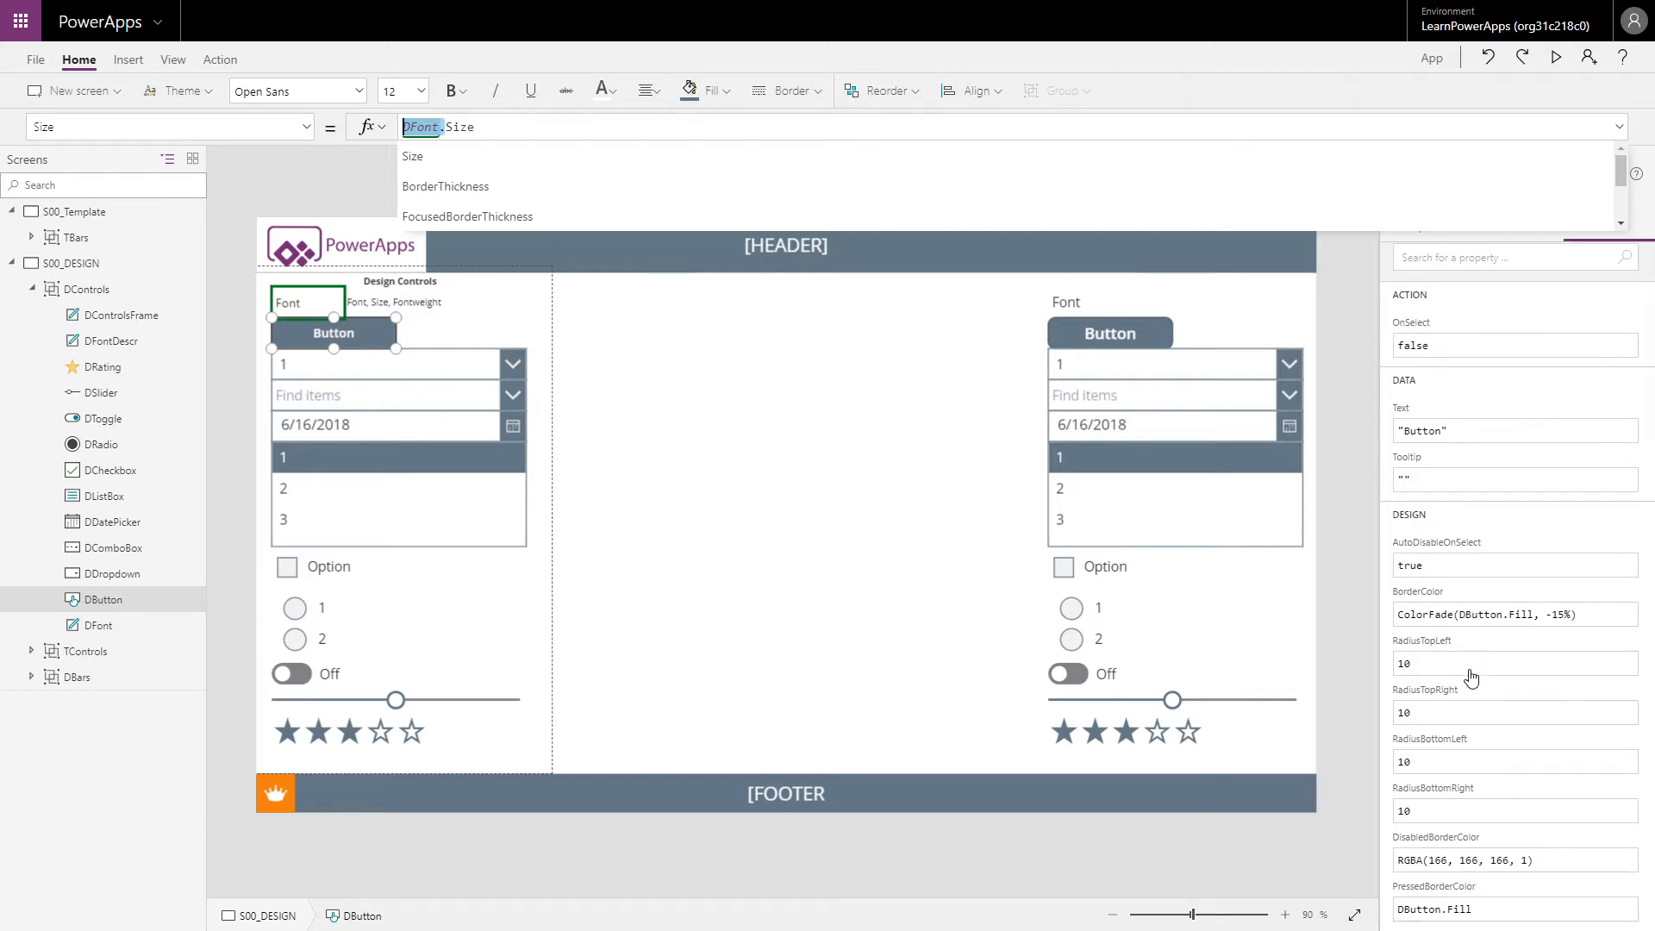
{"action": "scroll", "coordinate": [1471, 681], "scroll_direction": "down", "scroll_amount": 5}
{"action": "scroll", "coordinate": [1471, 694], "scroll_direction": "down", "scroll_amount": 4}
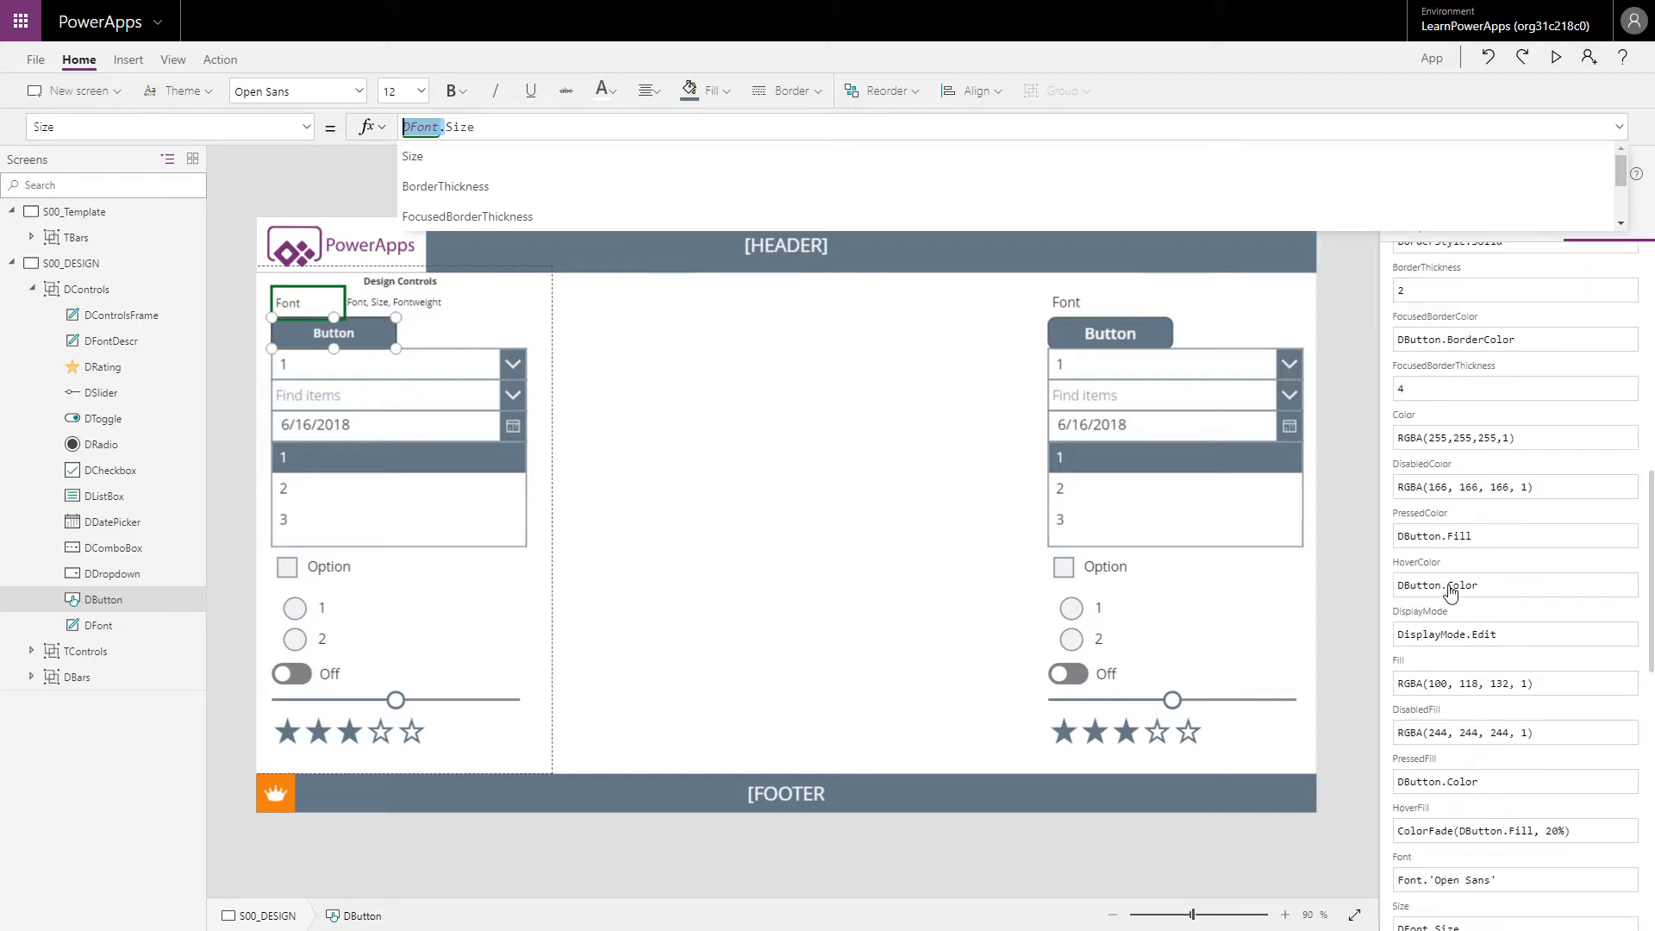
{"action": "left_click", "coordinate": [1525, 438]}
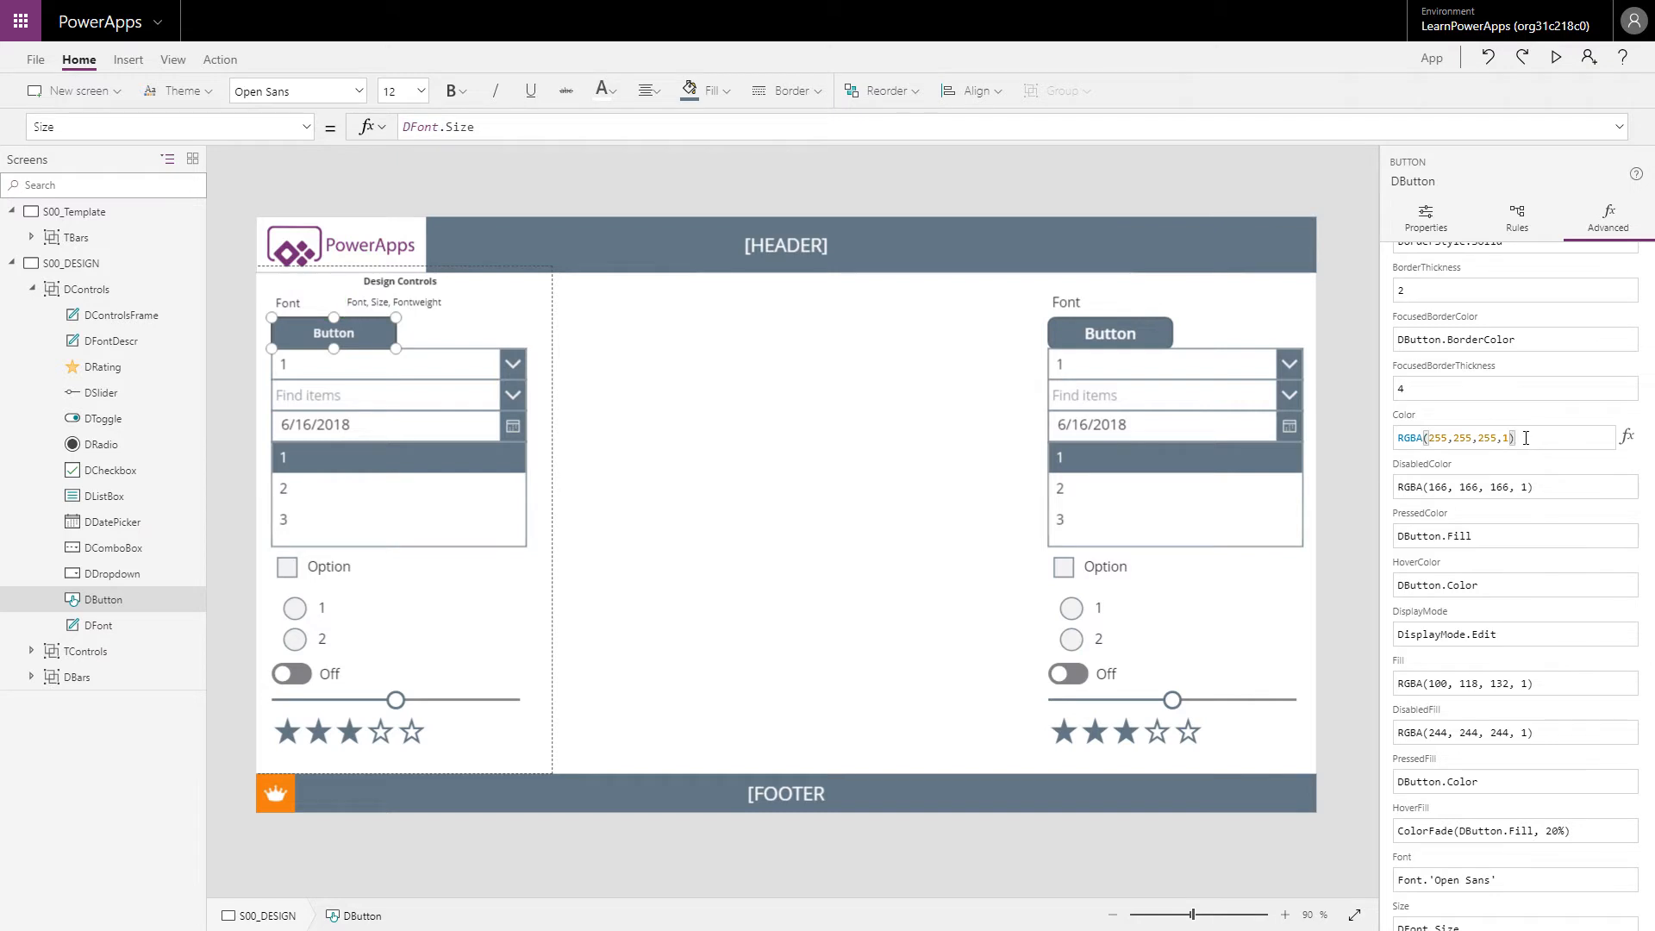
{"action": "left_click_drag", "start_coordinate": [1526, 438], "coordinate": [1394, 445]}
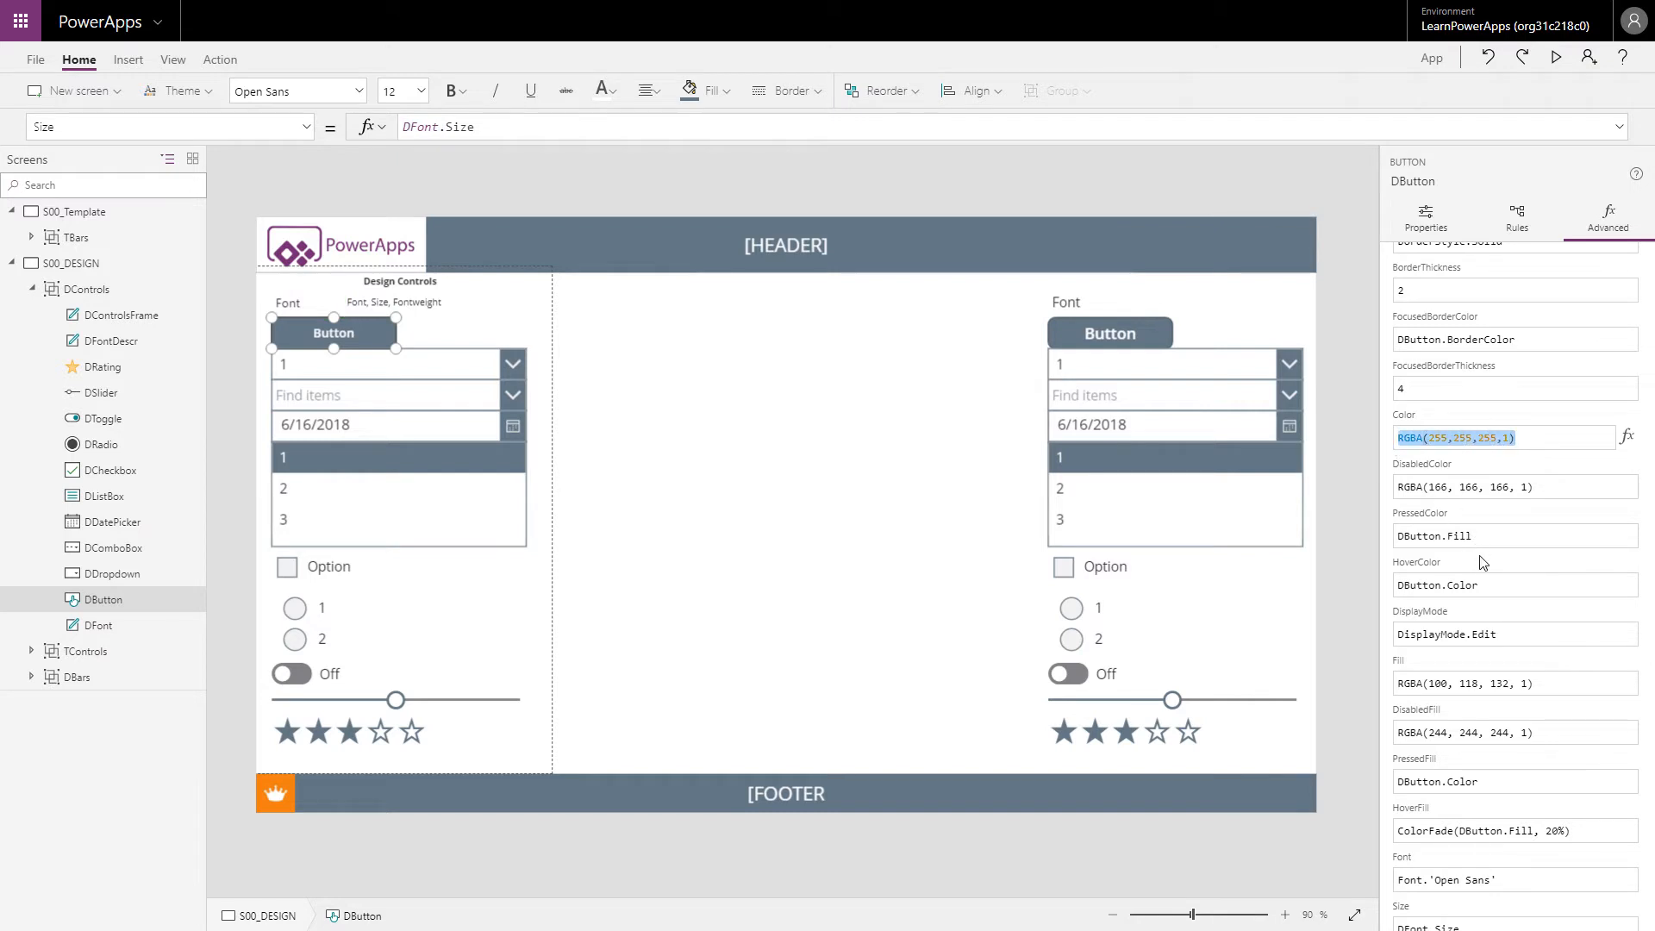
Link DButton's Font property to DFont.Font.
{"action": "scroll", "coordinate": [1474, 749], "scroll_direction": "down", "scroll_amount": 2}
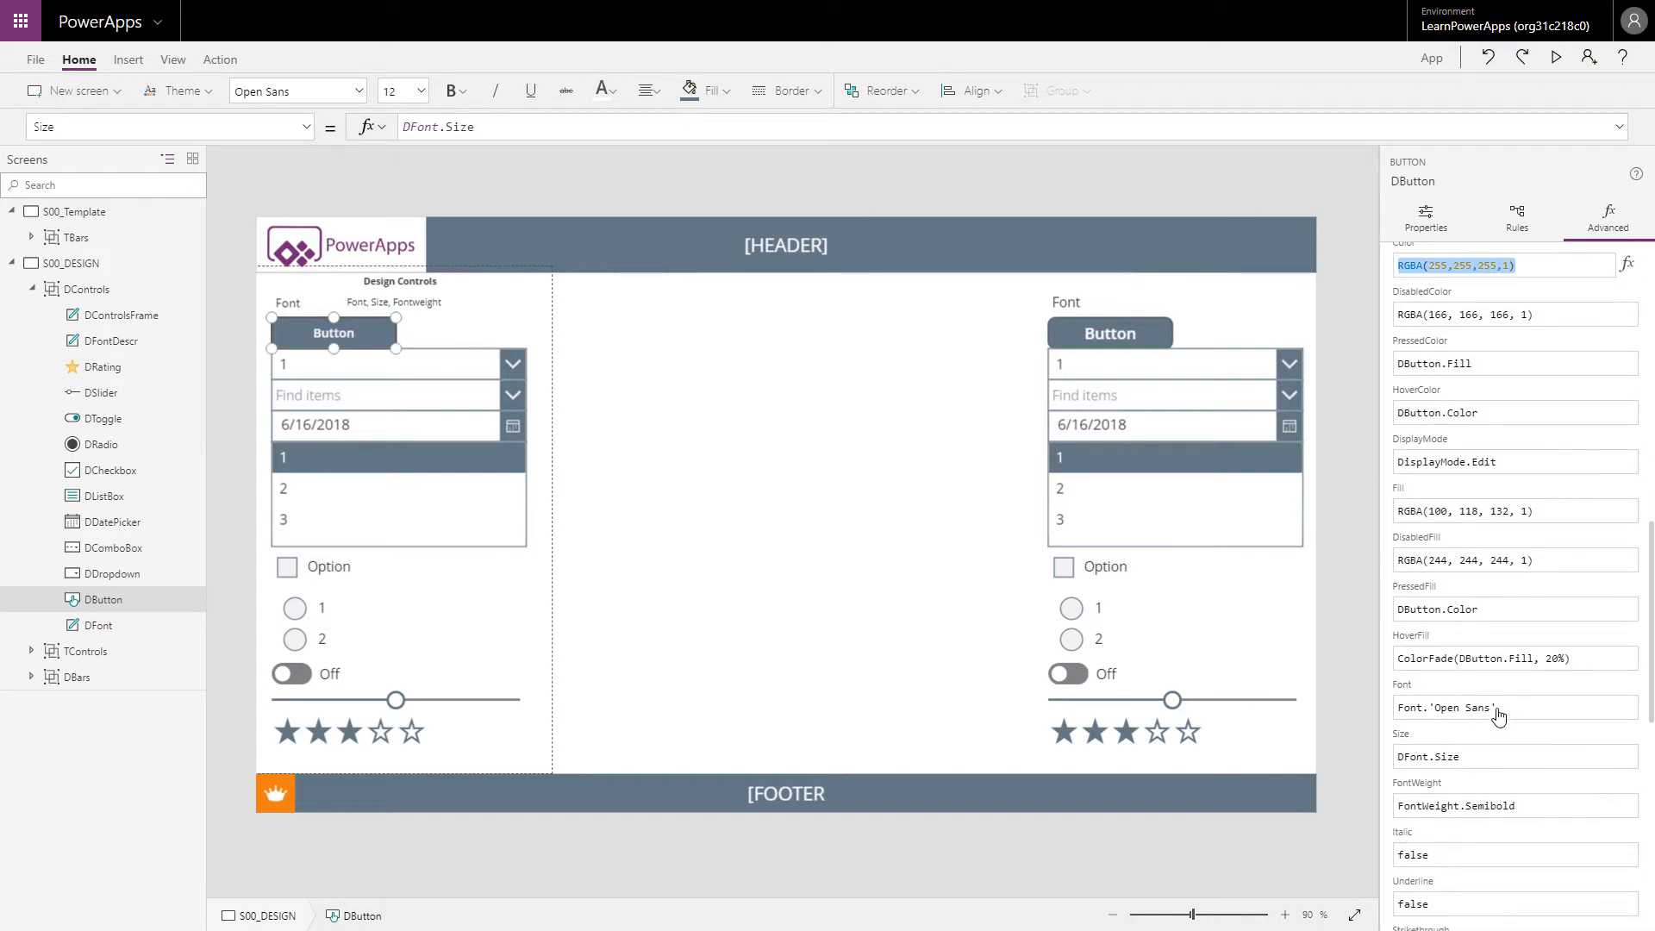
{"action": "left_click", "coordinate": [1465, 707]}
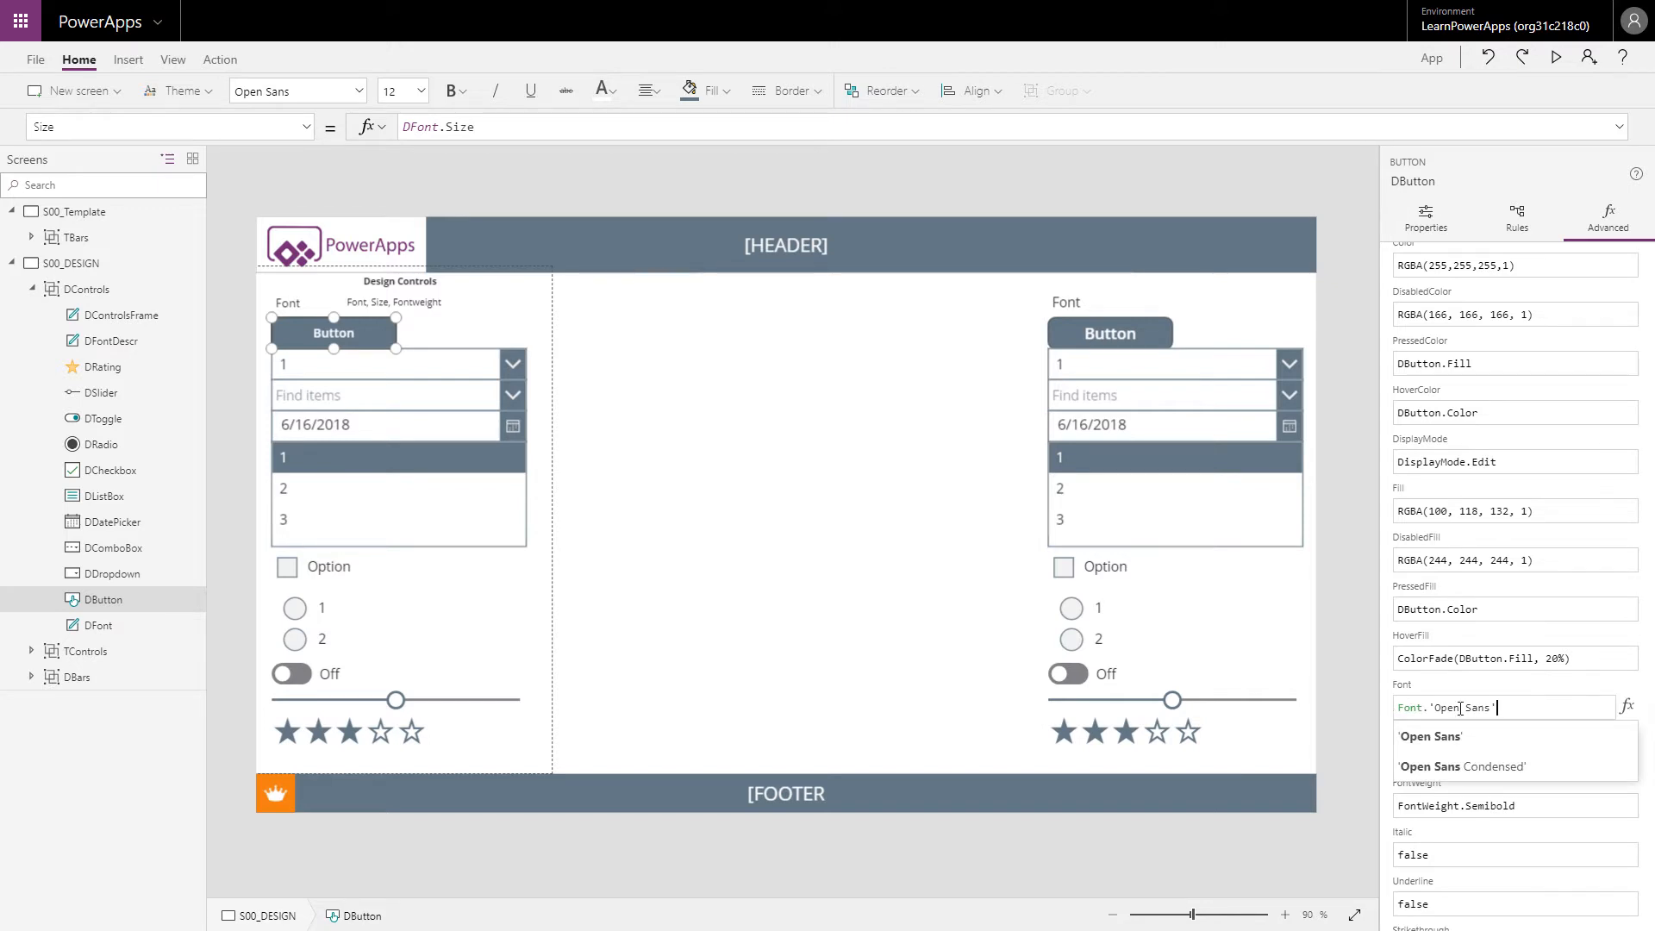
{"action": "left_click_drag", "start_coordinate": [1500, 707], "coordinate": [1391, 710]}
{"action": "type", "text": "DFont.F"}
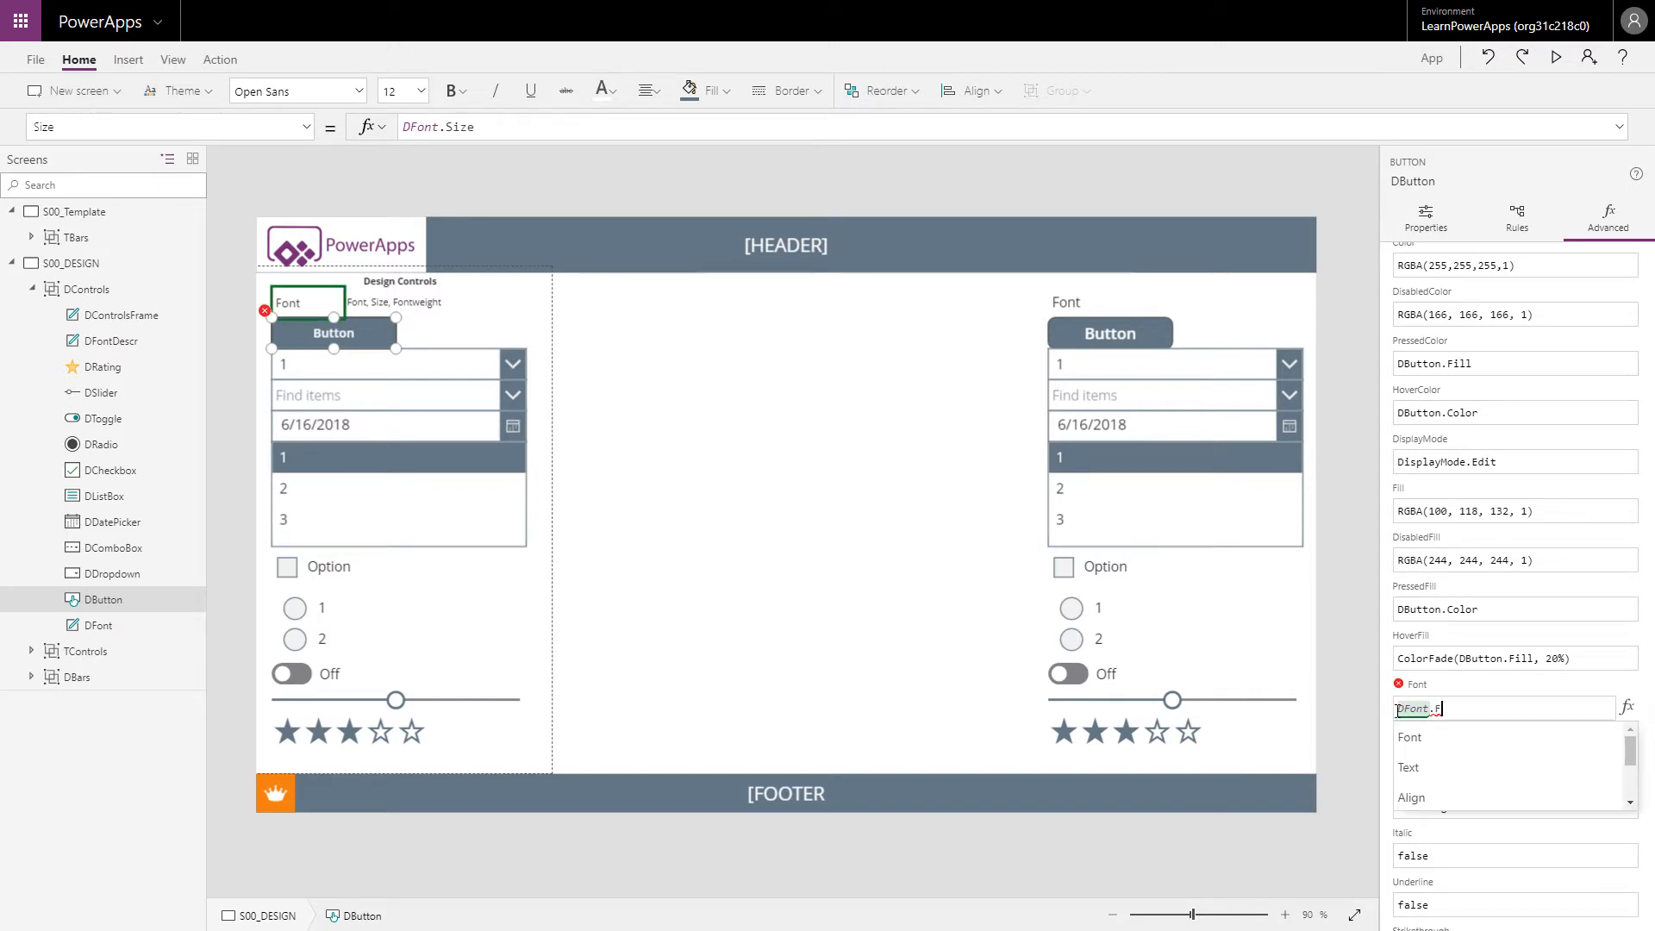
{"action": "left_click", "coordinate": [1432, 736]}
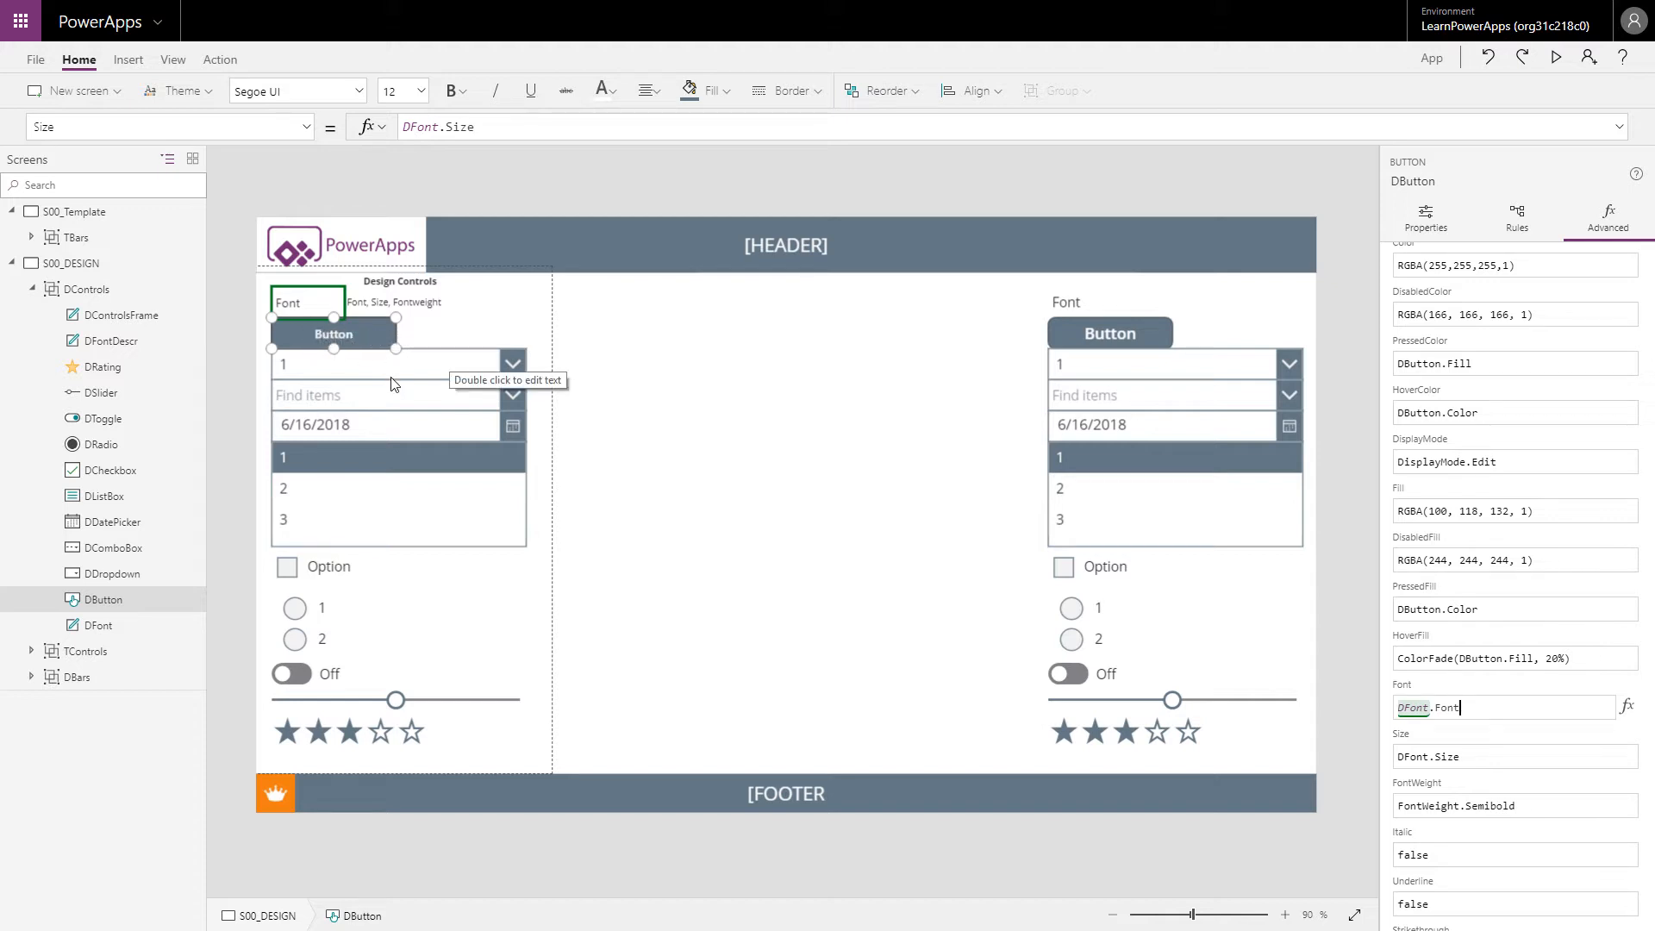
Review the drop-down, combo box, date picker, list box and check box in DControls as further controls that can reference DFont.
{"action": "left_click", "coordinate": [135, 569]}
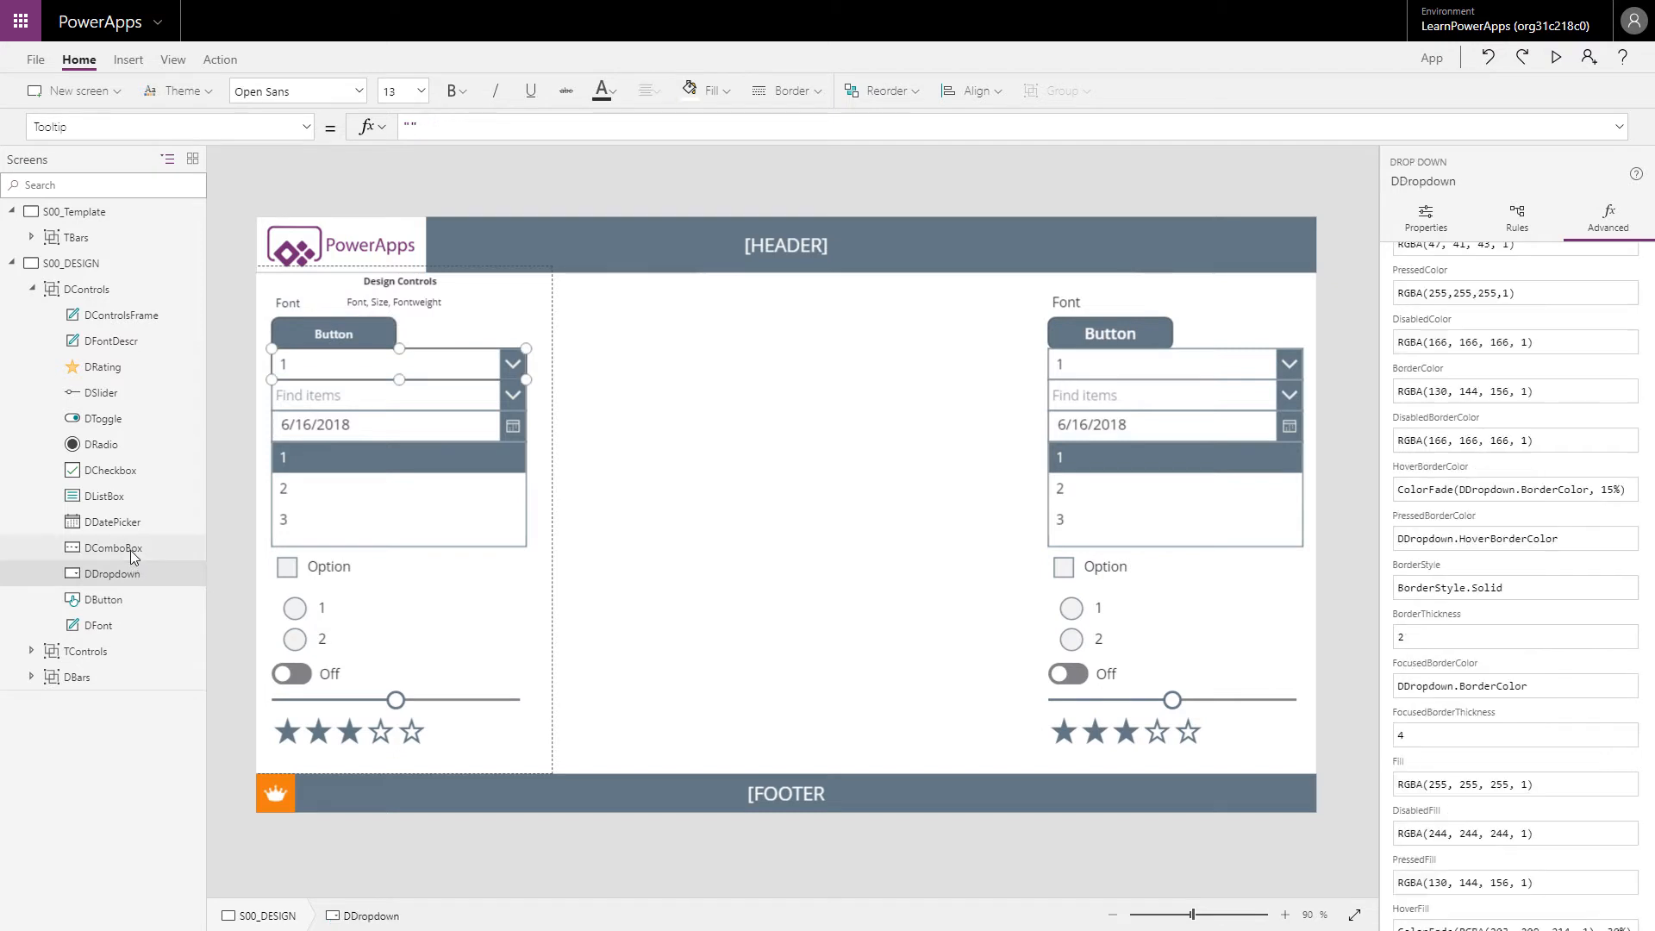
{"action": "left_click", "coordinate": [132, 550]}
{"action": "left_click", "coordinate": [121, 521]}
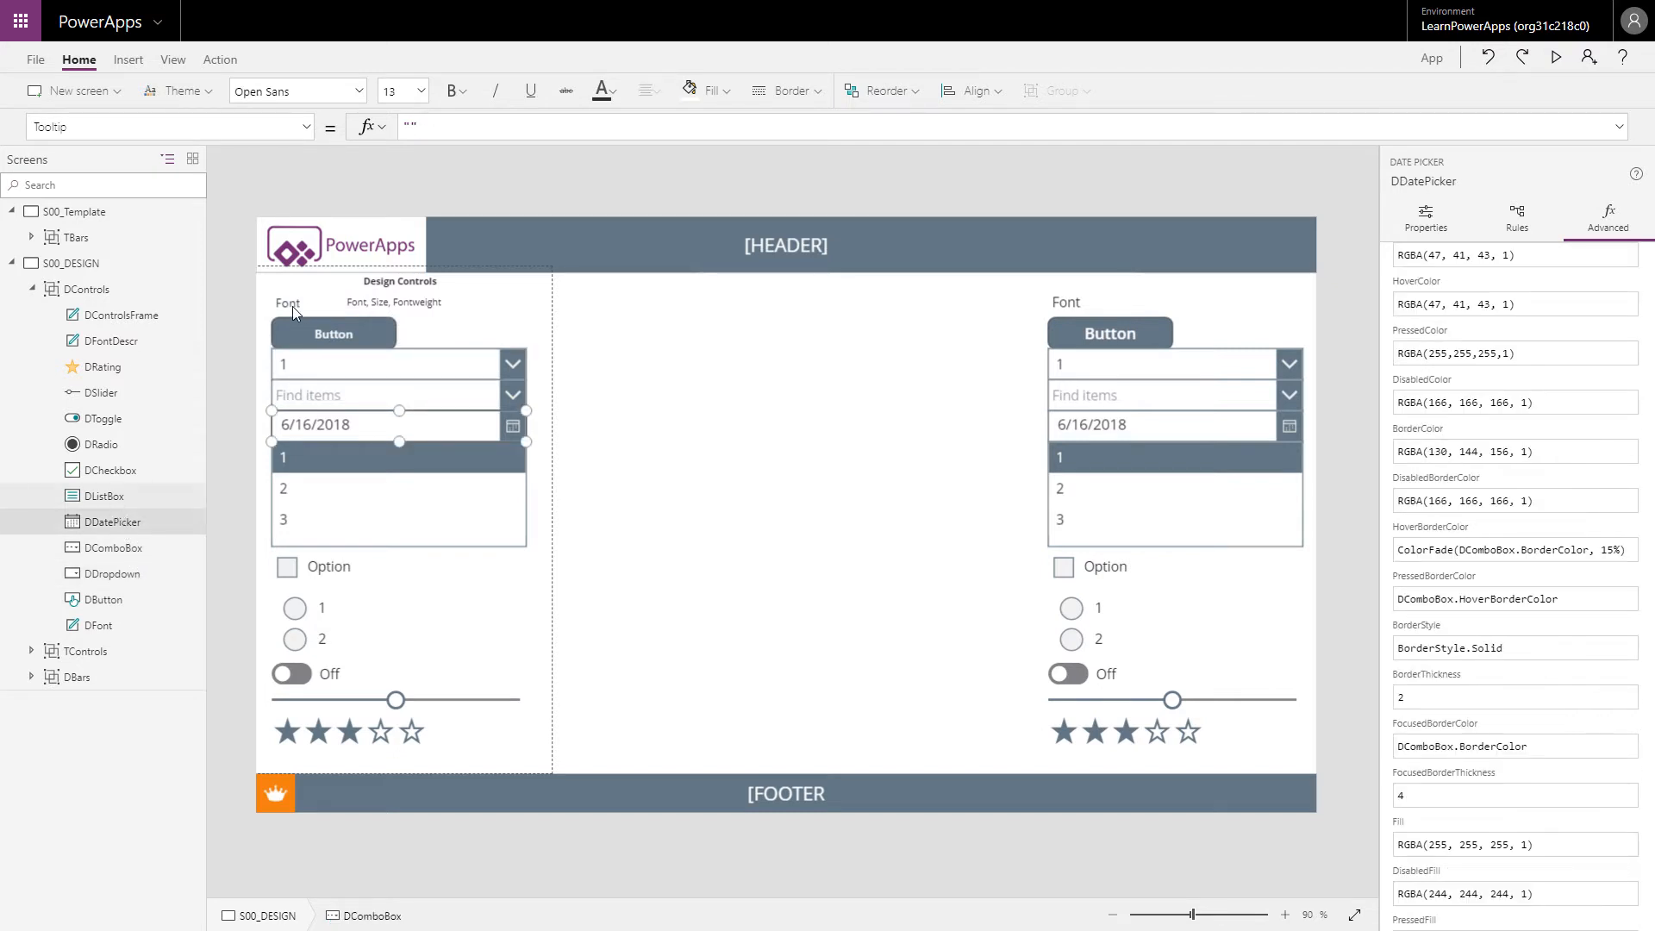
{"action": "key", "text": "Up"}
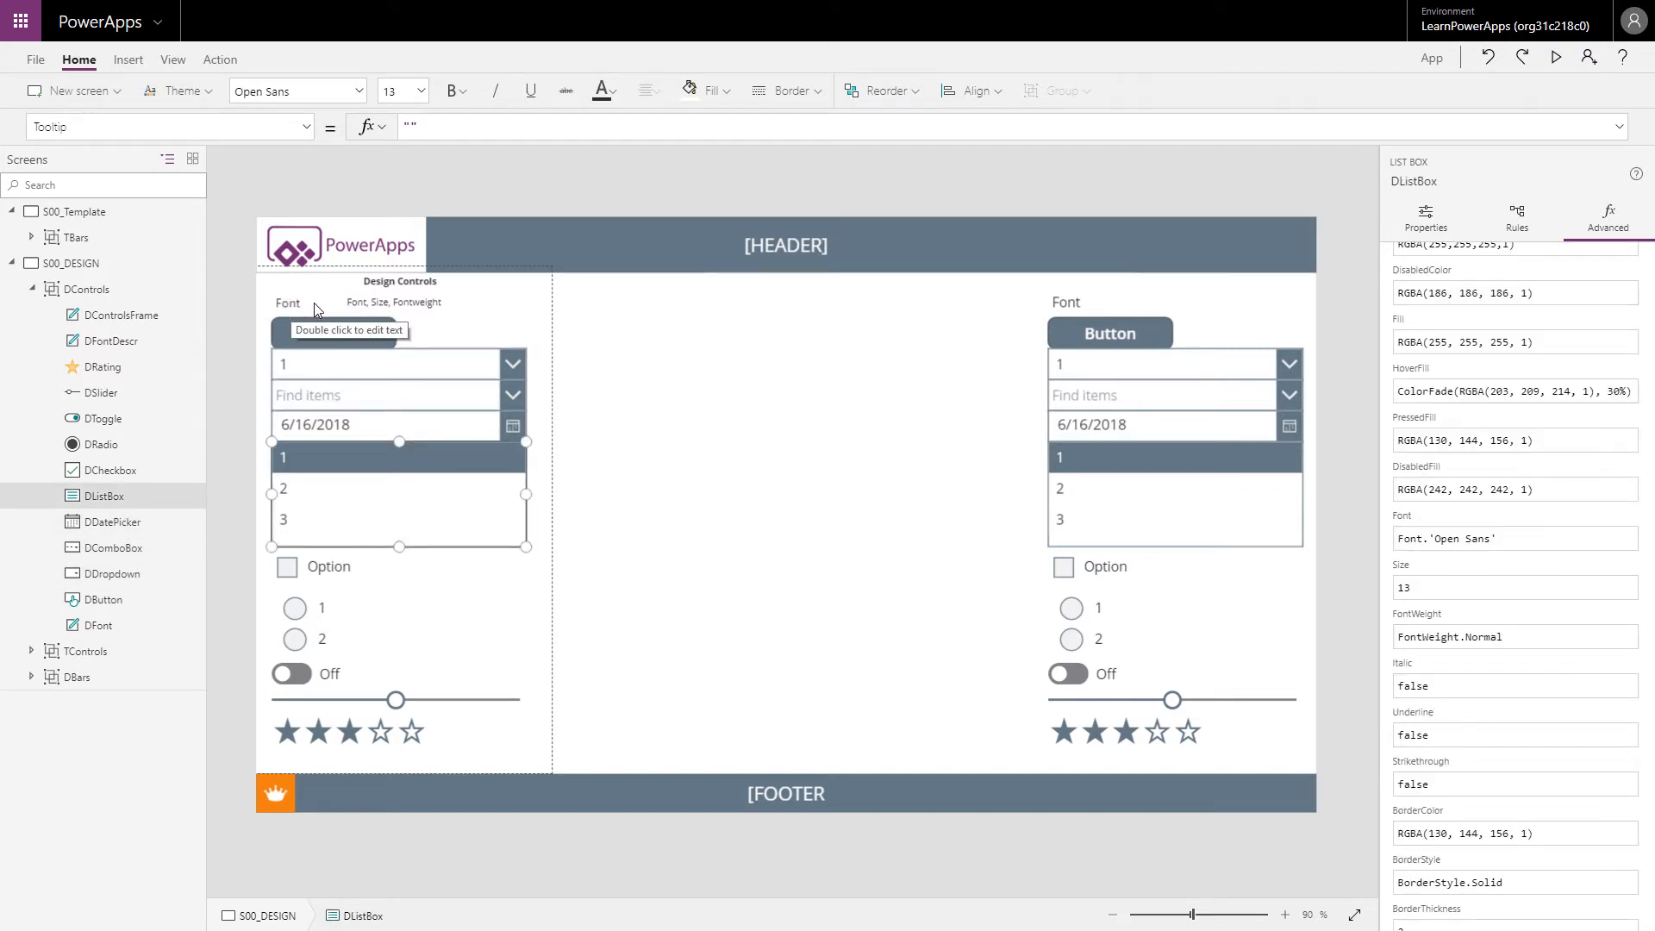
{"action": "left_click", "coordinate": [334, 369]}
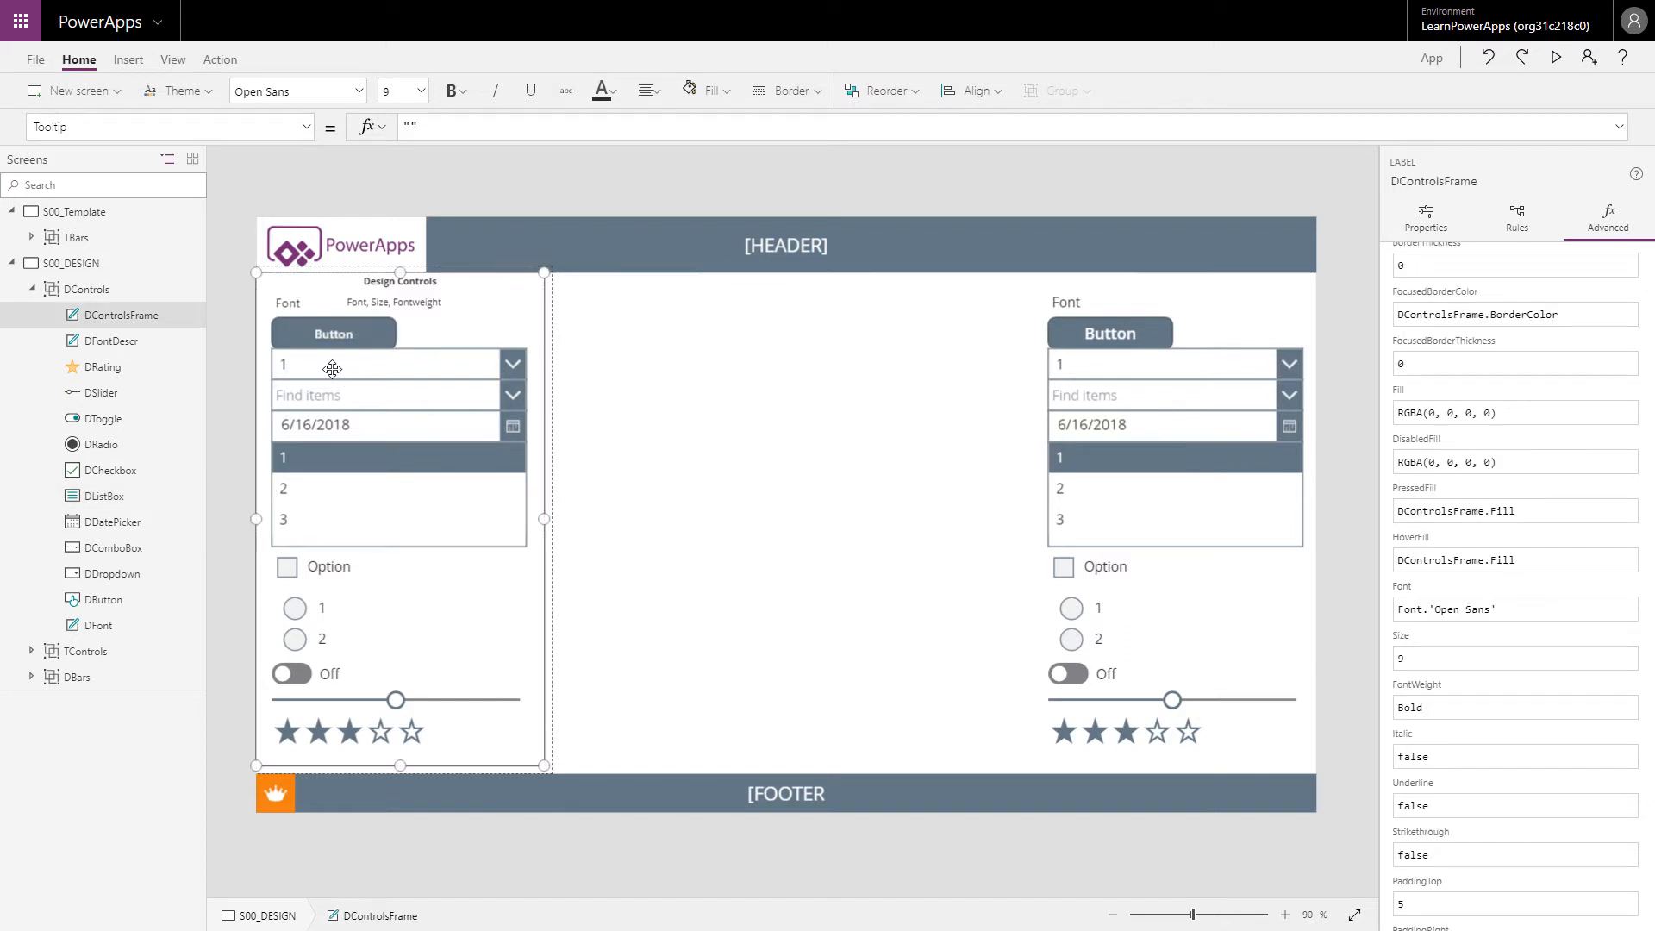
{"action": "left_click", "coordinate": [131, 473]}
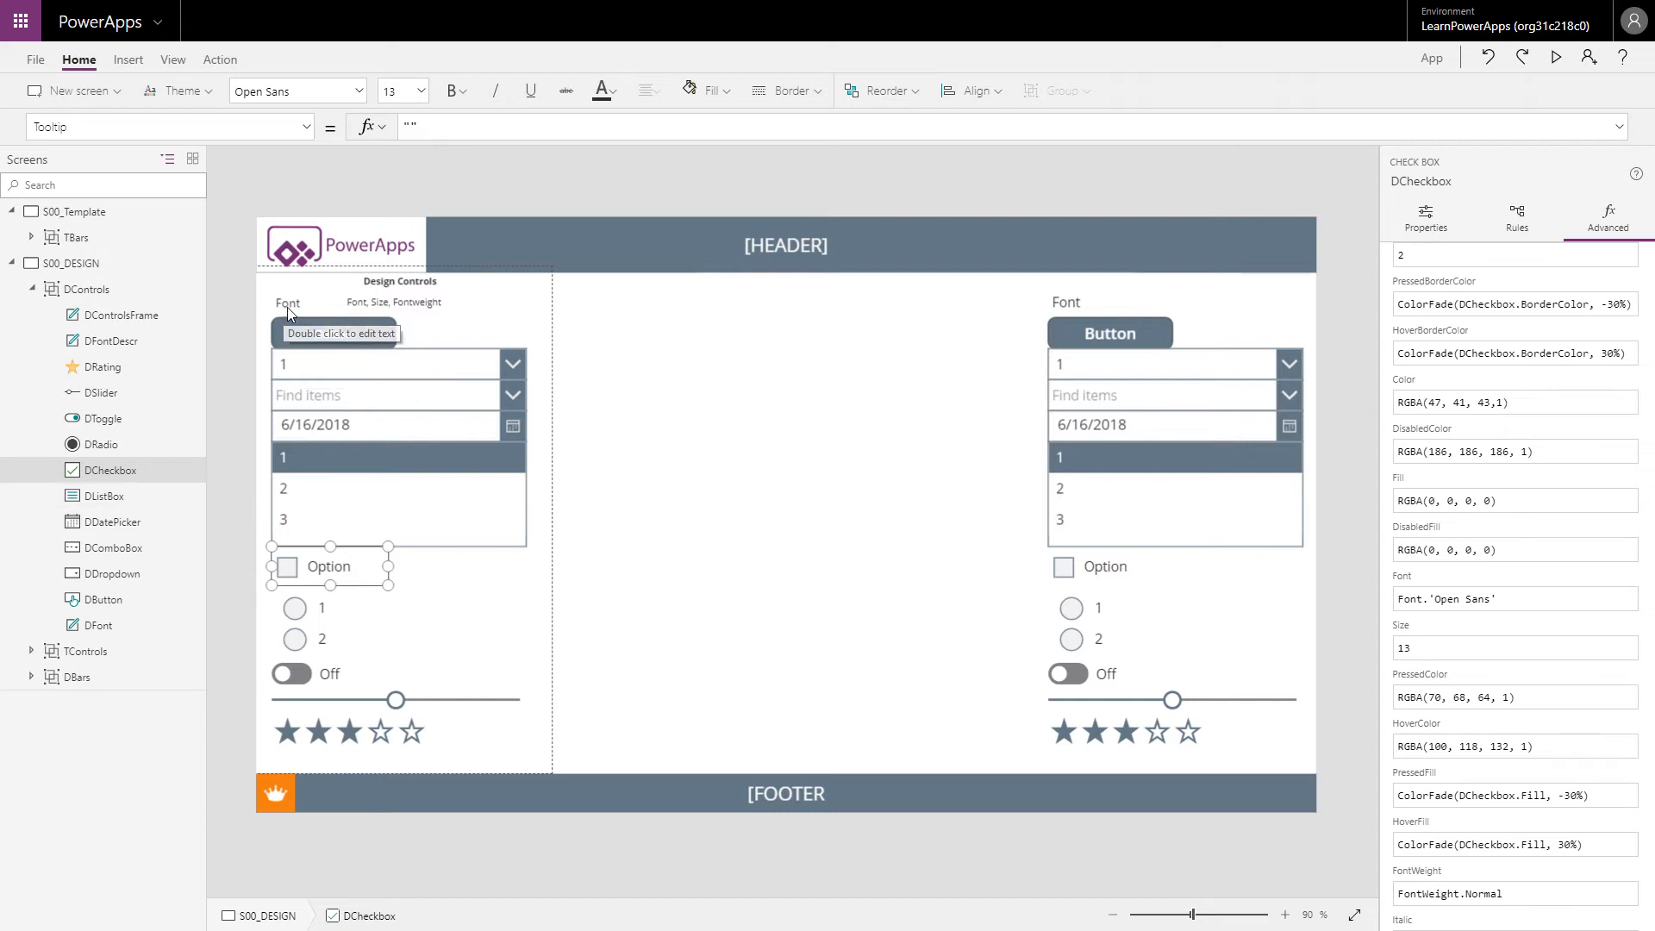
{"action": "left_click", "coordinate": [278, 335]}
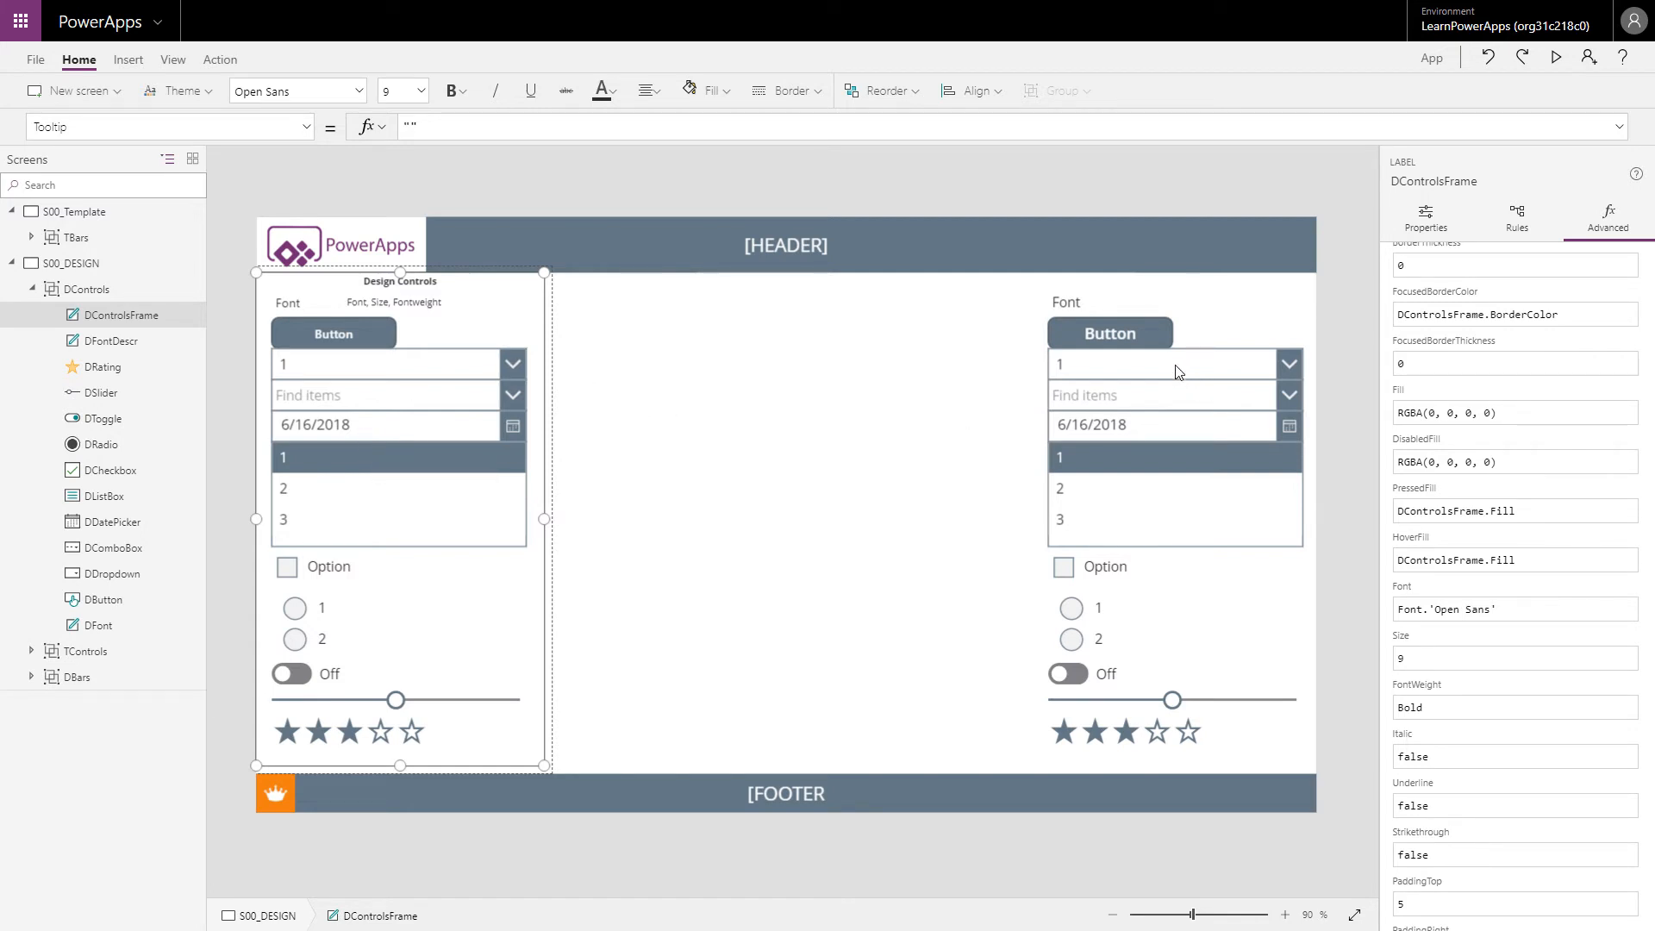
Rename the DDatePicker_1 control in the TControls group to S00_TDatePicker.
{"action": "left_click", "coordinate": [1066, 309]}
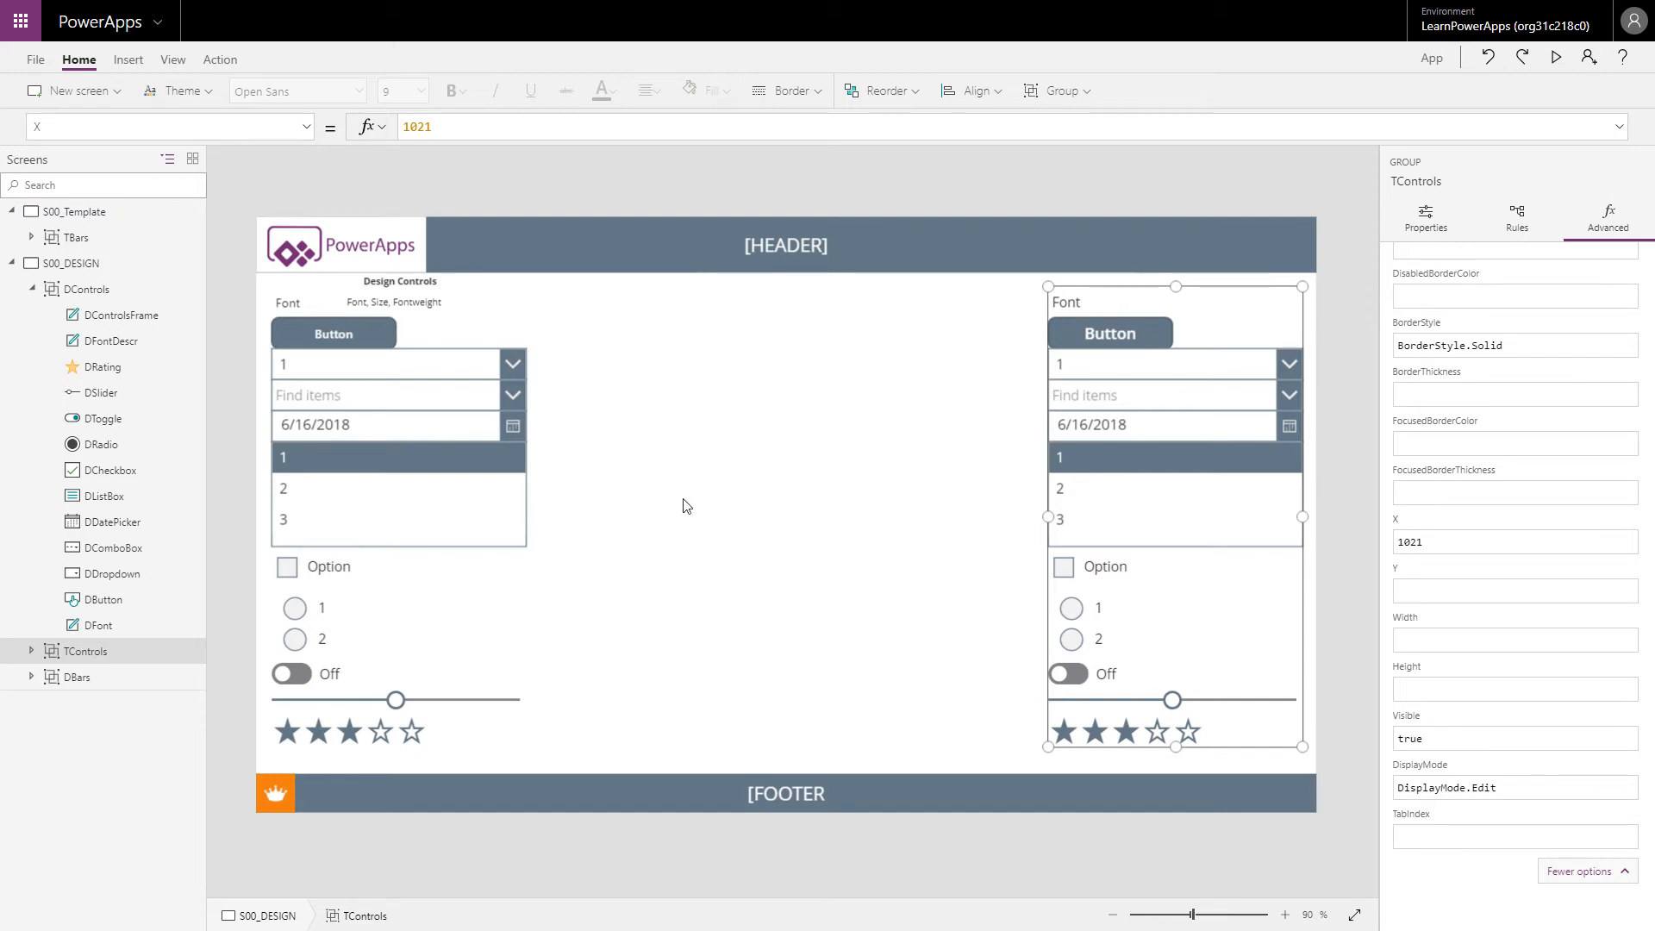
{"action": "left_click", "coordinate": [32, 650]}
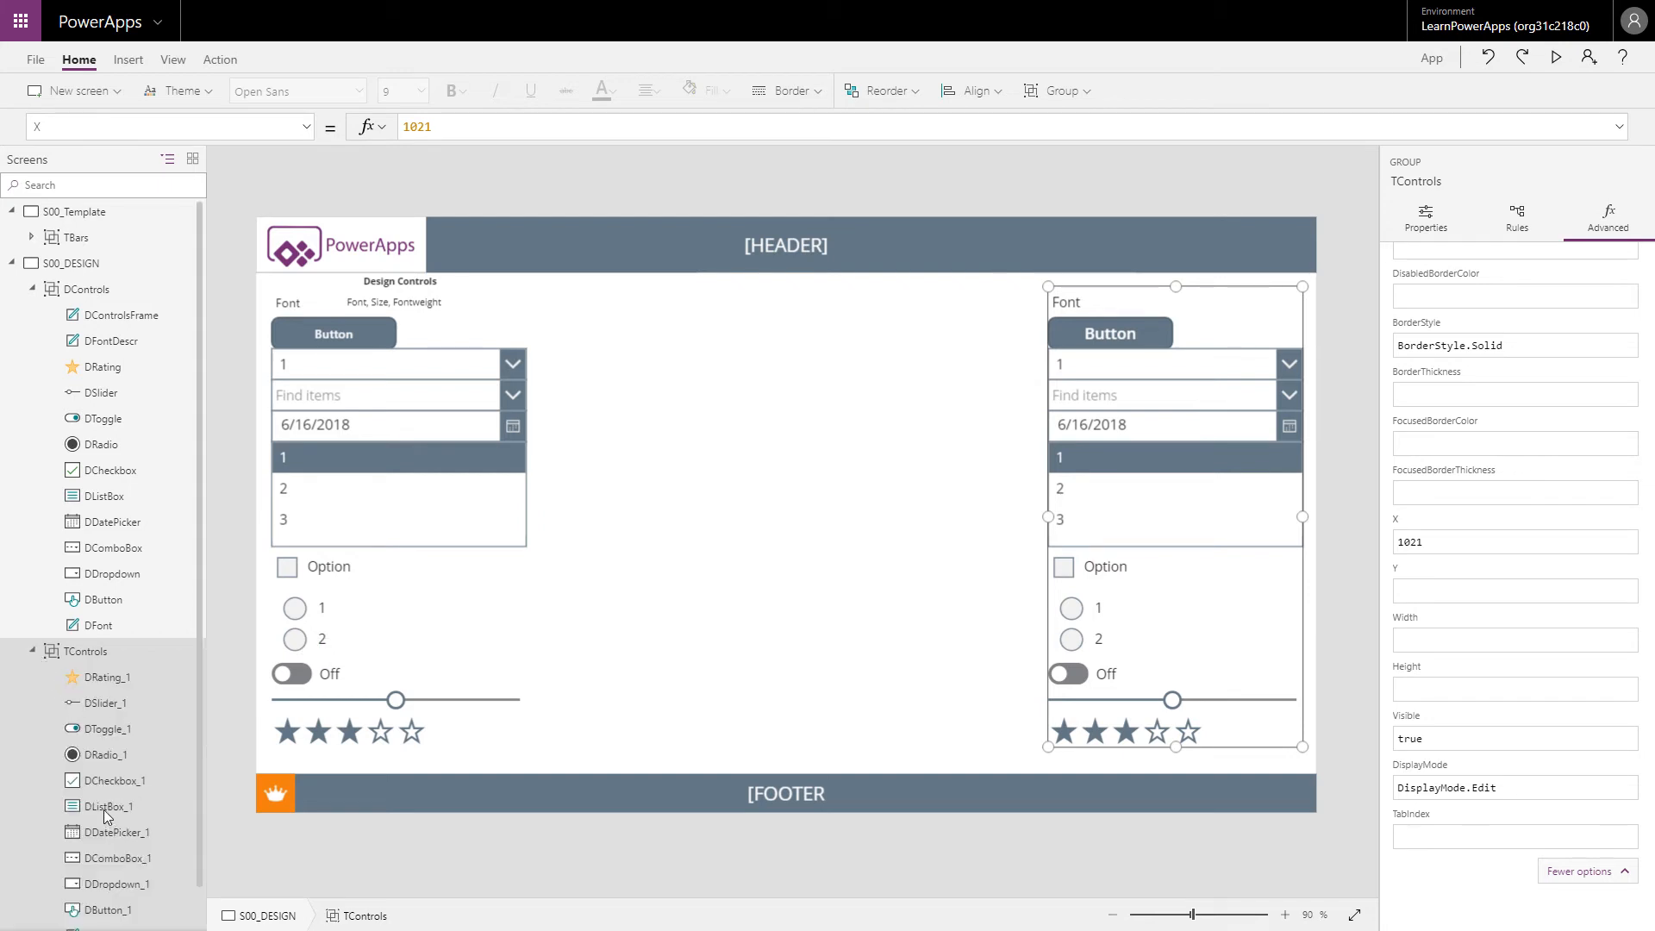
{"action": "left_click", "coordinate": [117, 833]}
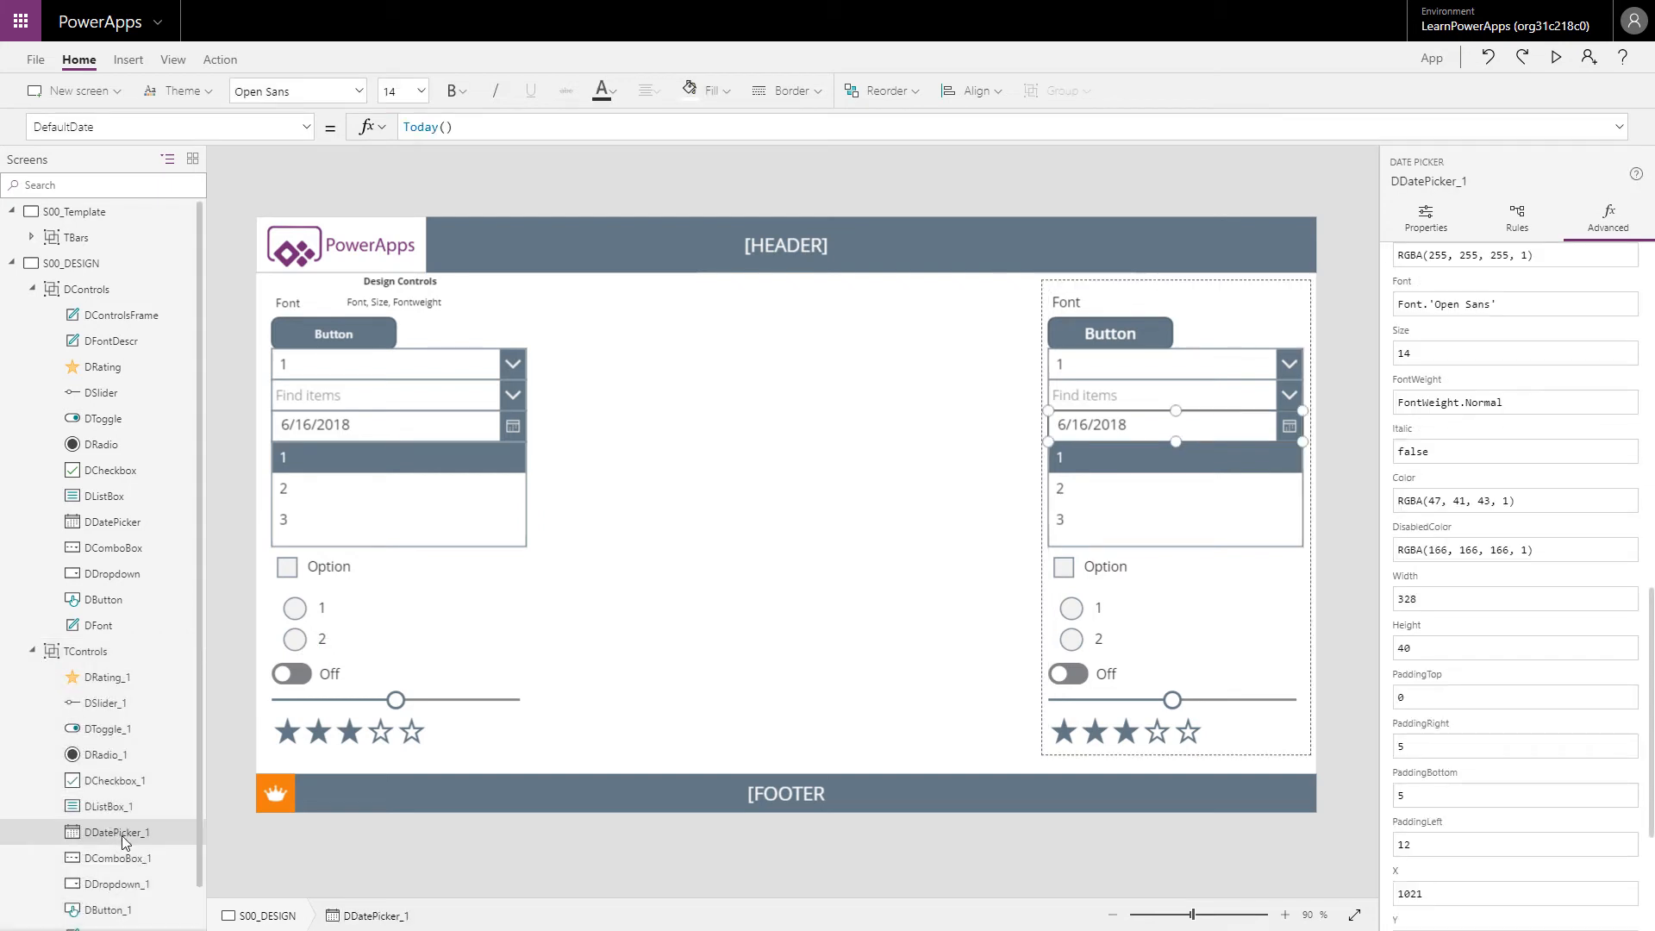
{"action": "left_click", "coordinate": [182, 832]}
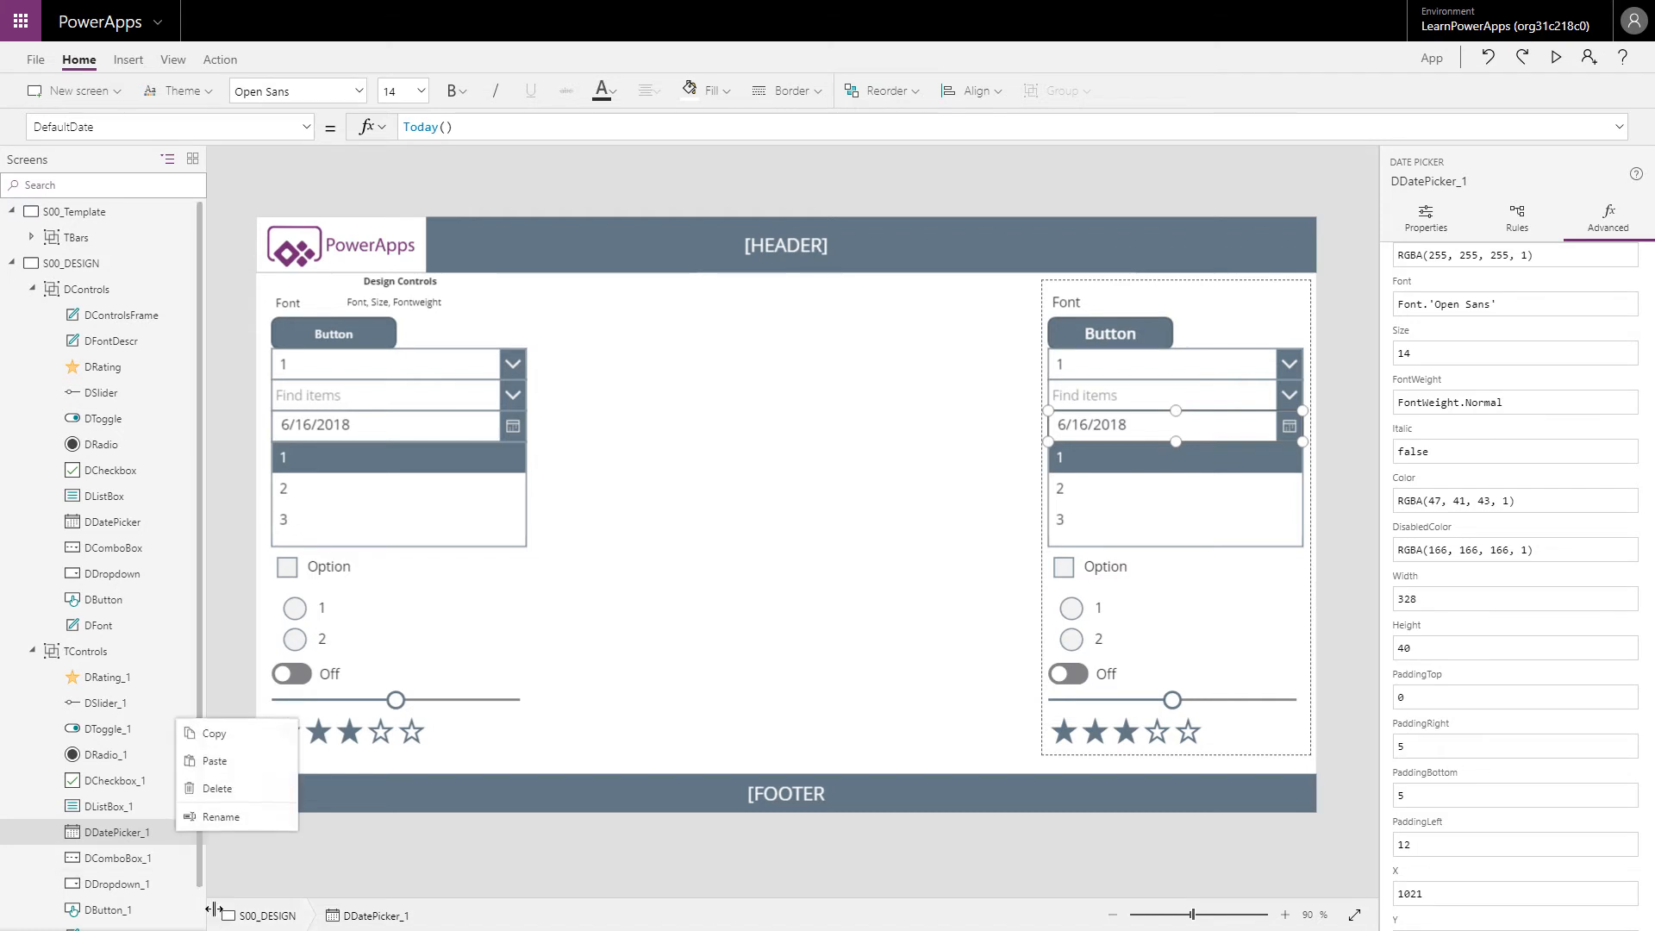
{"action": "left_click", "coordinate": [221, 817]}
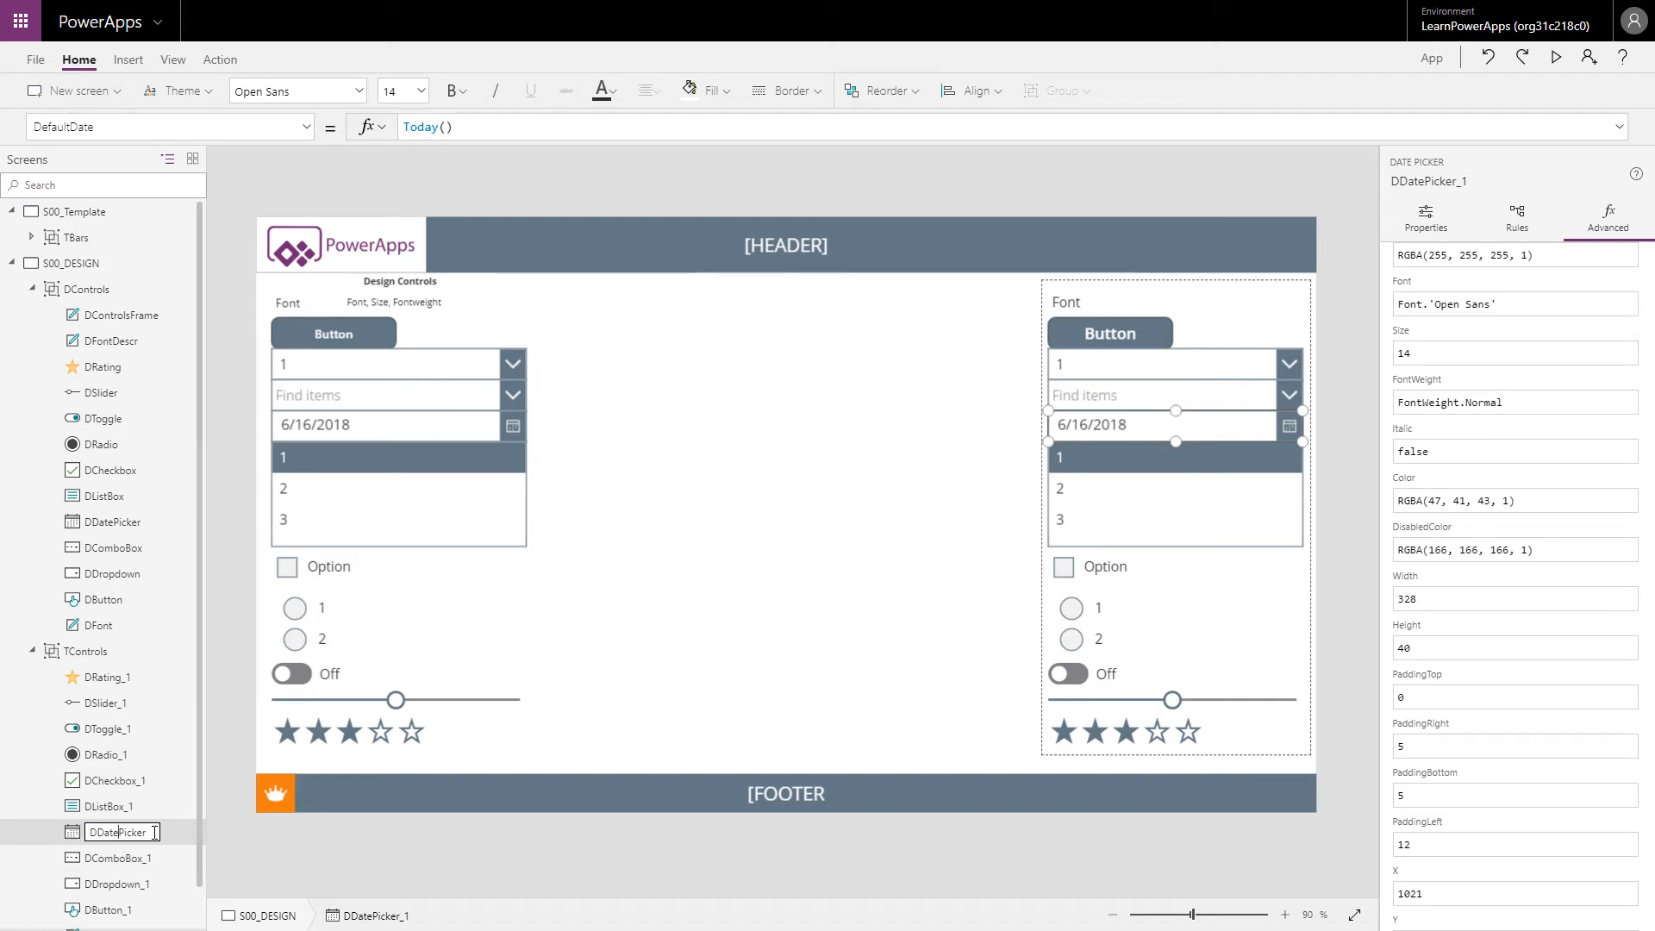
{"action": "key", "text": "BackSpace"}
{"action": "type", "text": "T"}
{"action": "left_click_drag", "start_coordinate": [148, 832], "coordinate": [74, 833]}
{"action": "left_click", "coordinate": [91, 831]}
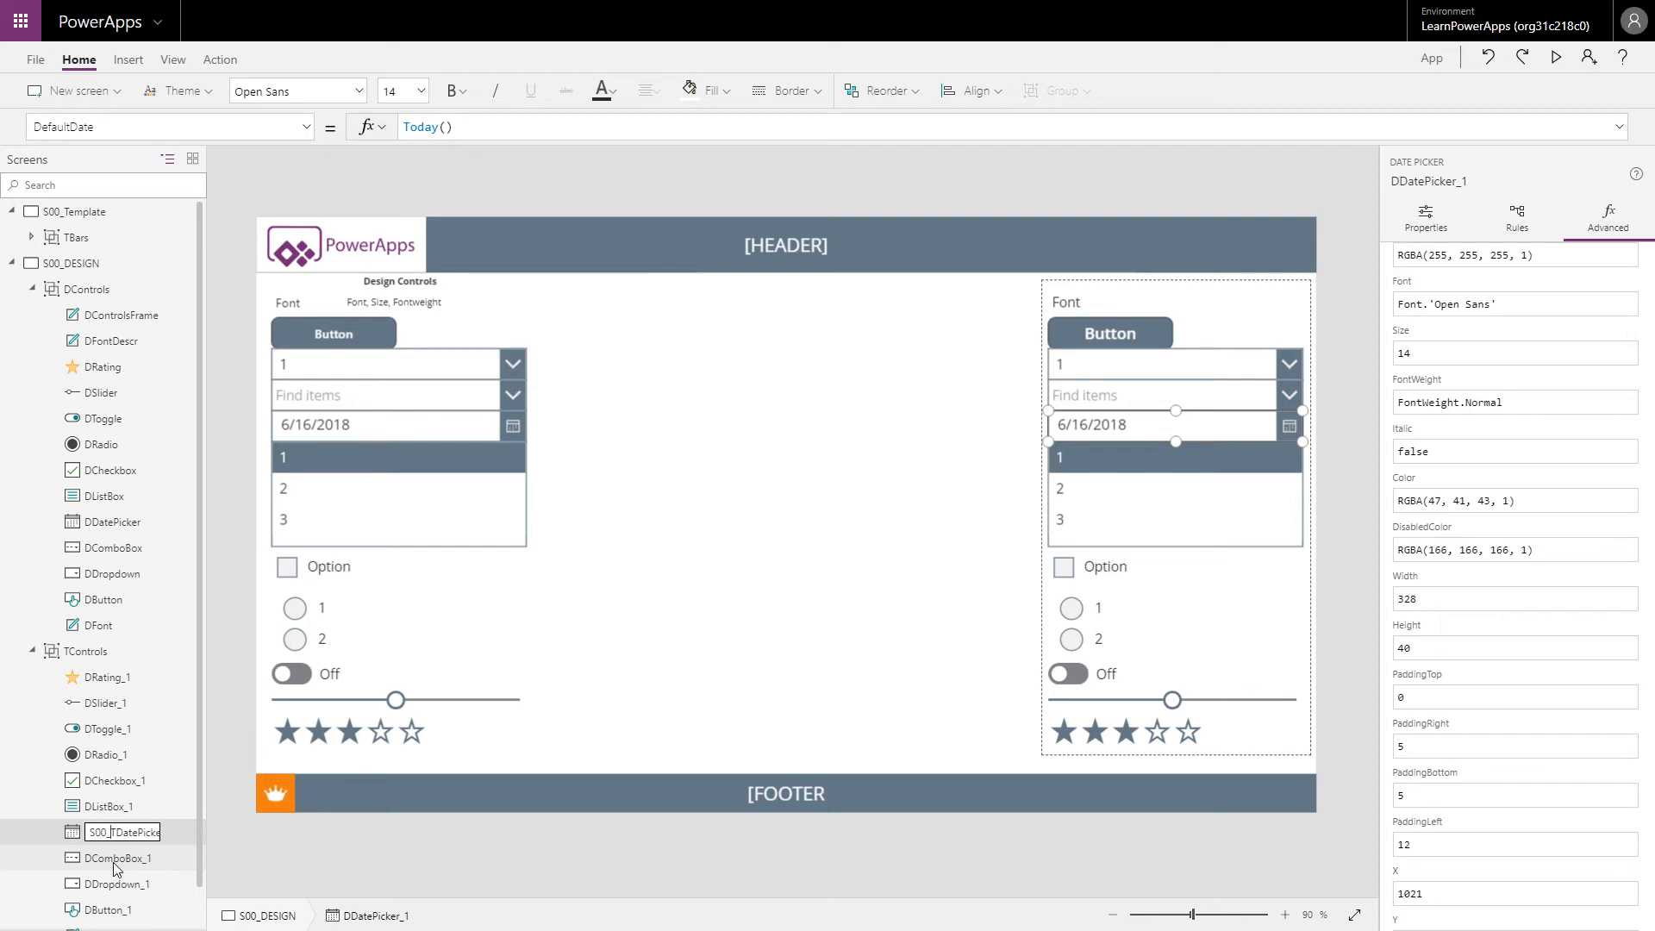
Rename the DListBox_1 control in the TControls group to S00_ListBox.
{"action": "right_click", "coordinate": [89, 809]}
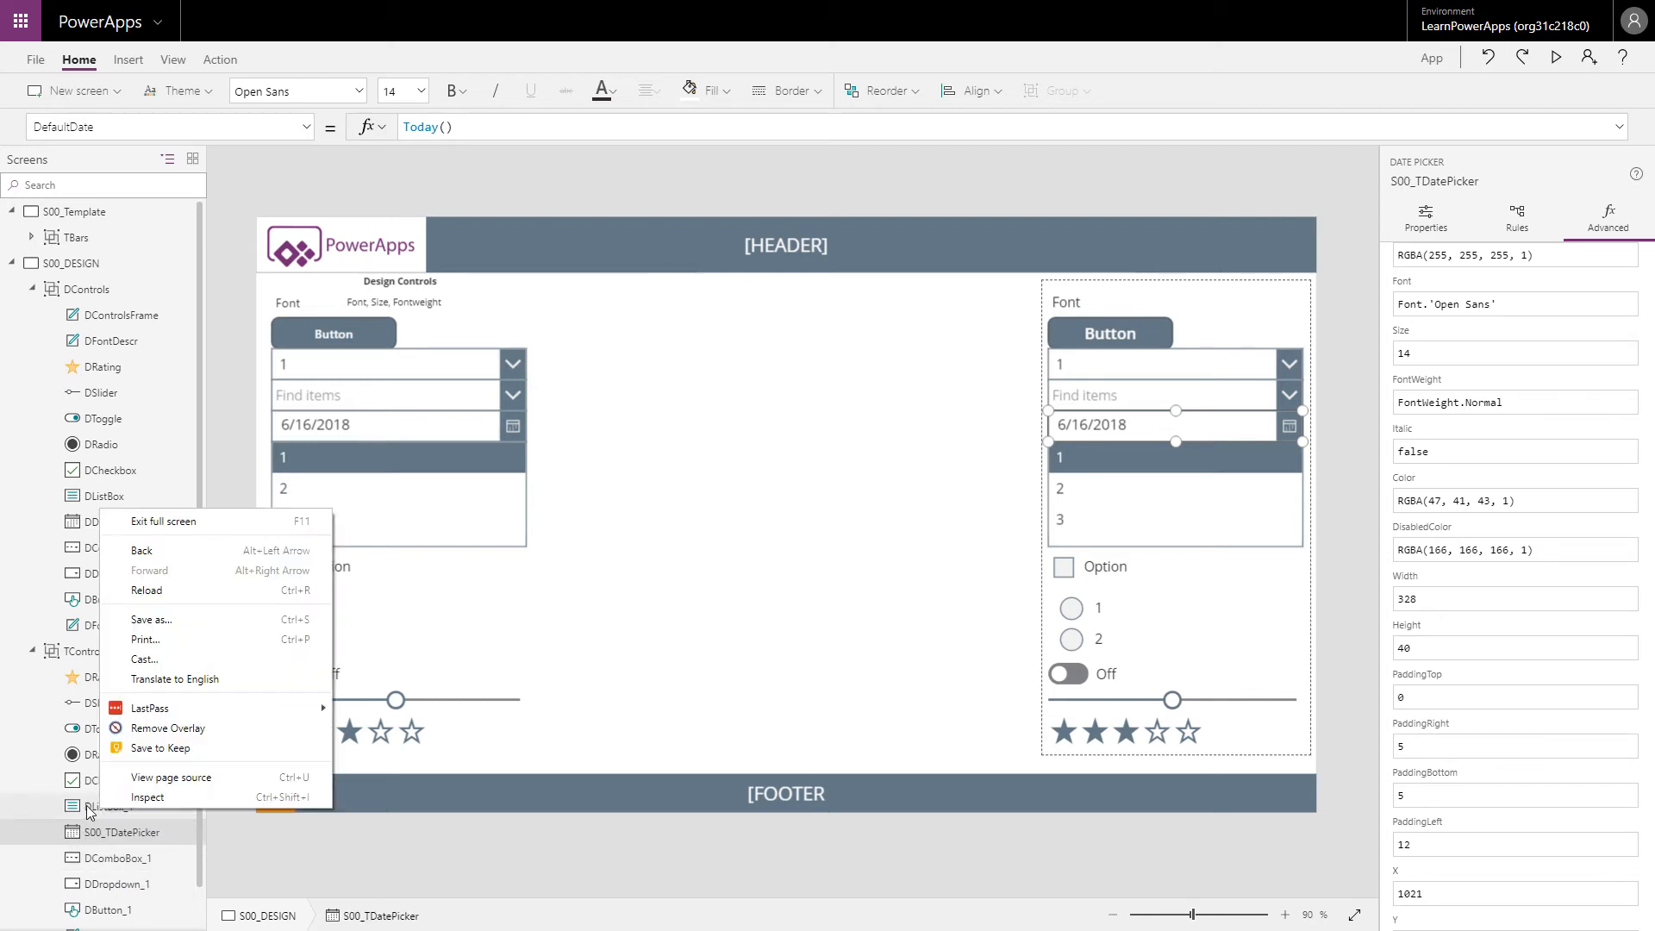
{"action": "left_click", "coordinate": [90, 808]}
{"action": "right_click", "coordinate": [119, 812]}
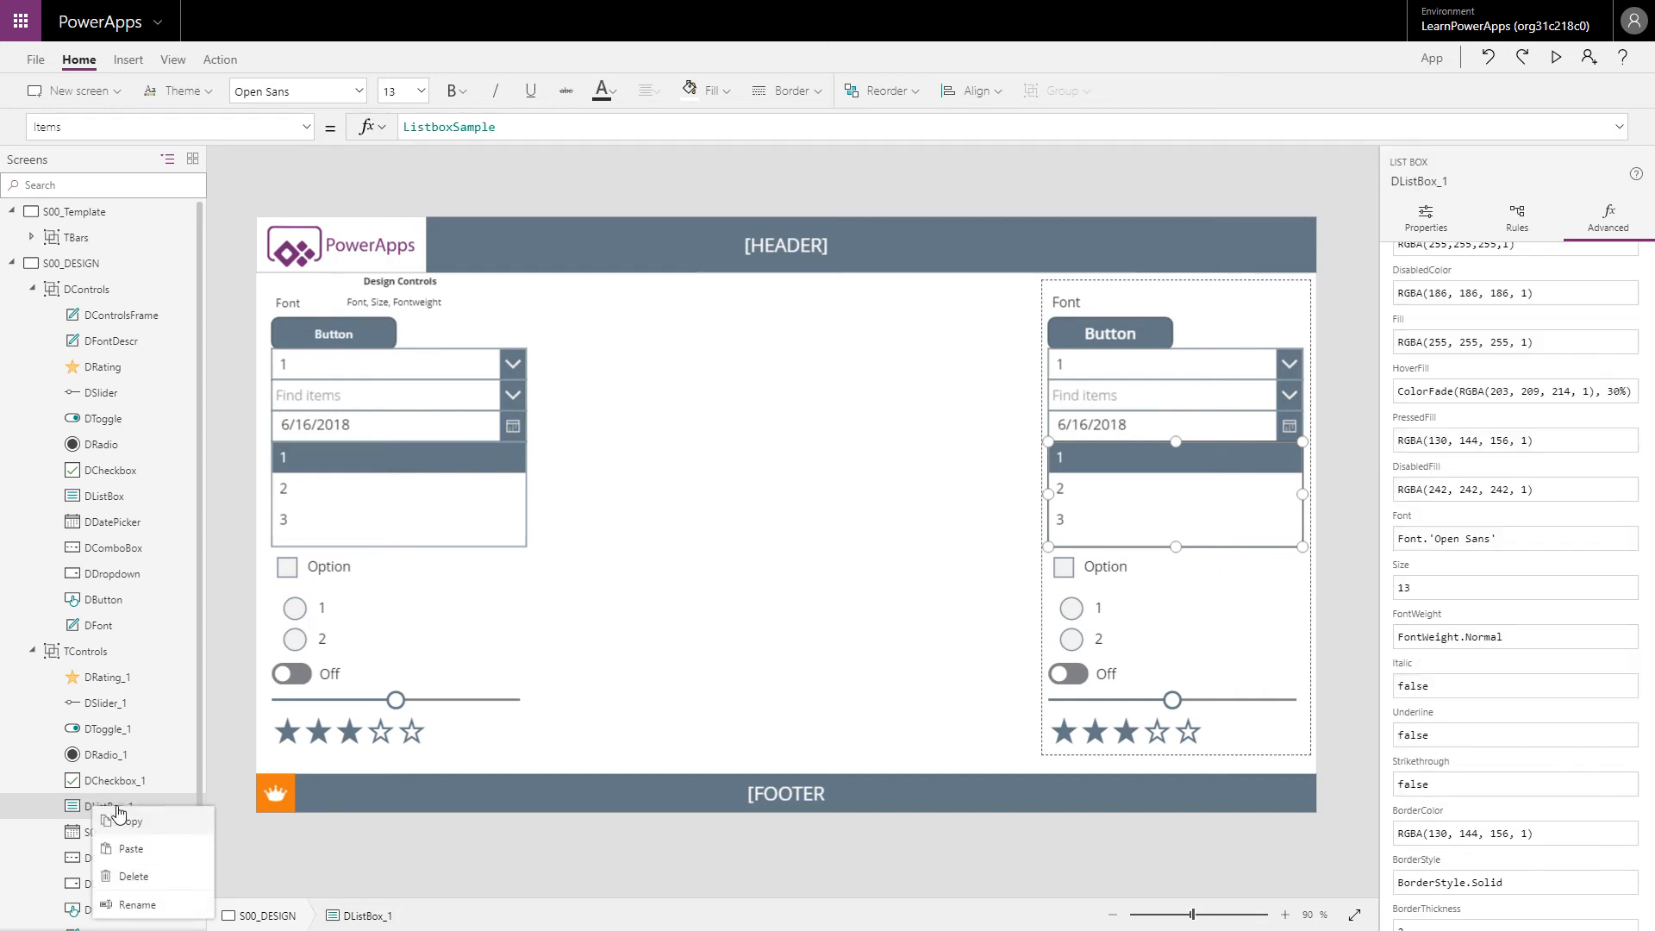
{"action": "left_click", "coordinate": [137, 904]}
{"action": "left_click", "coordinate": [145, 807]}
{"action": "key", "text": "BackSpace"}
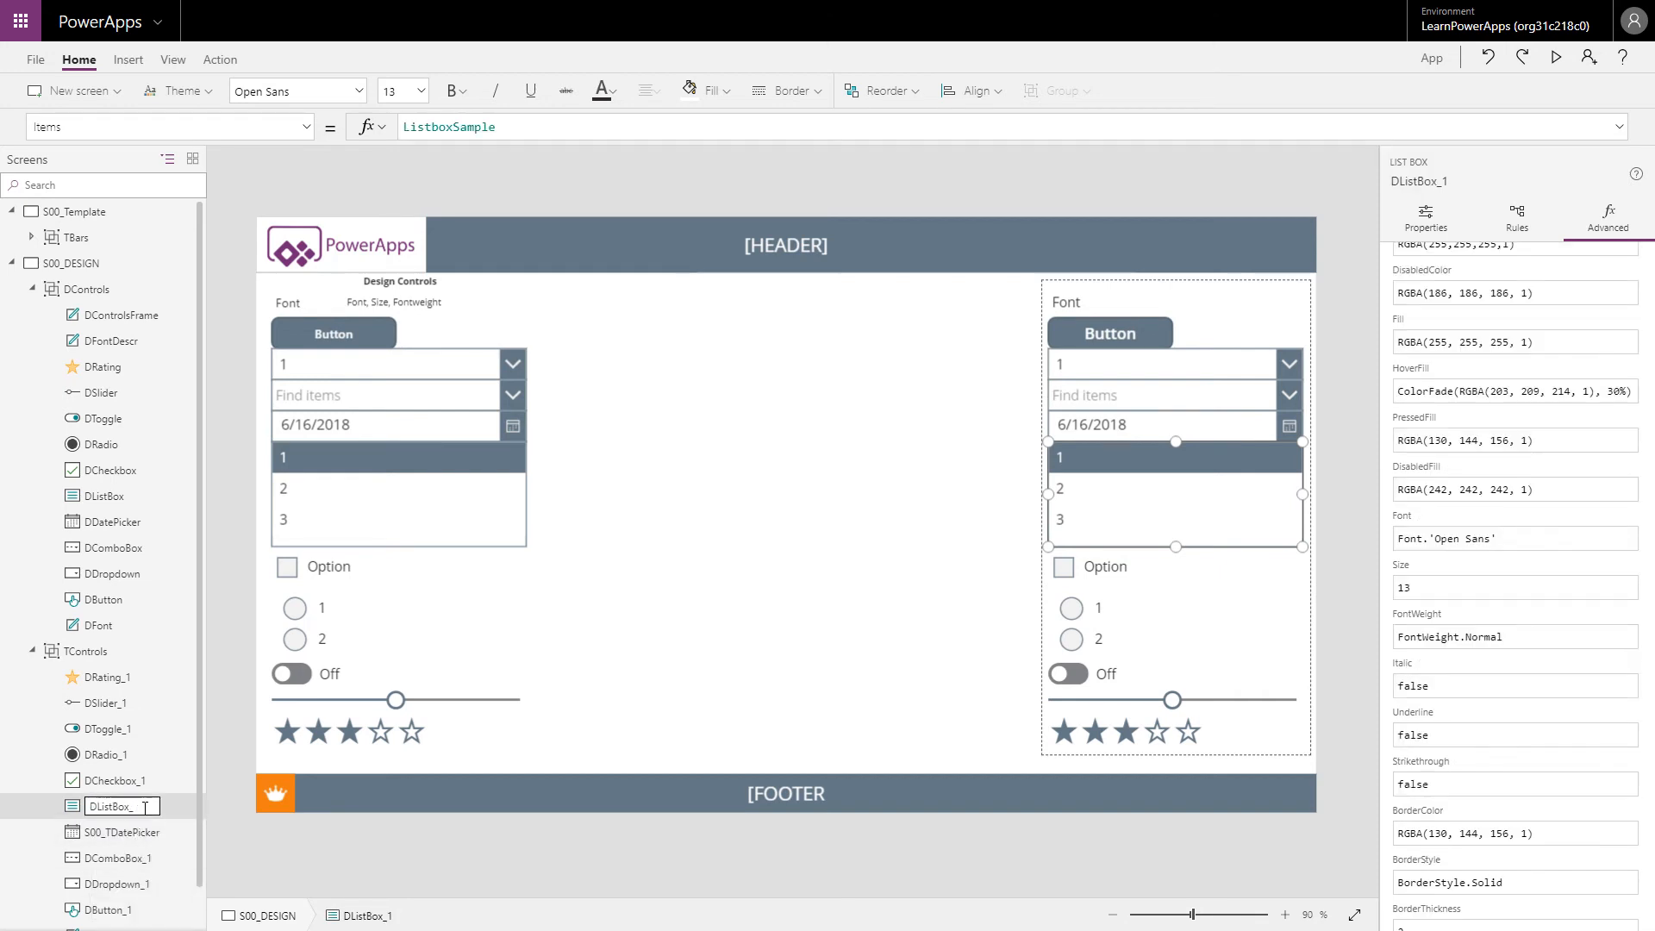
{"action": "key", "text": "BackSpace"}
{"action": "key", "text": "Delete"}
{"action": "type", "text": "S00_"}
Rename the DCheckbox_1 control in the TControls group to S00_Checkbox.
{"action": "right_click", "coordinate": [112, 781]}
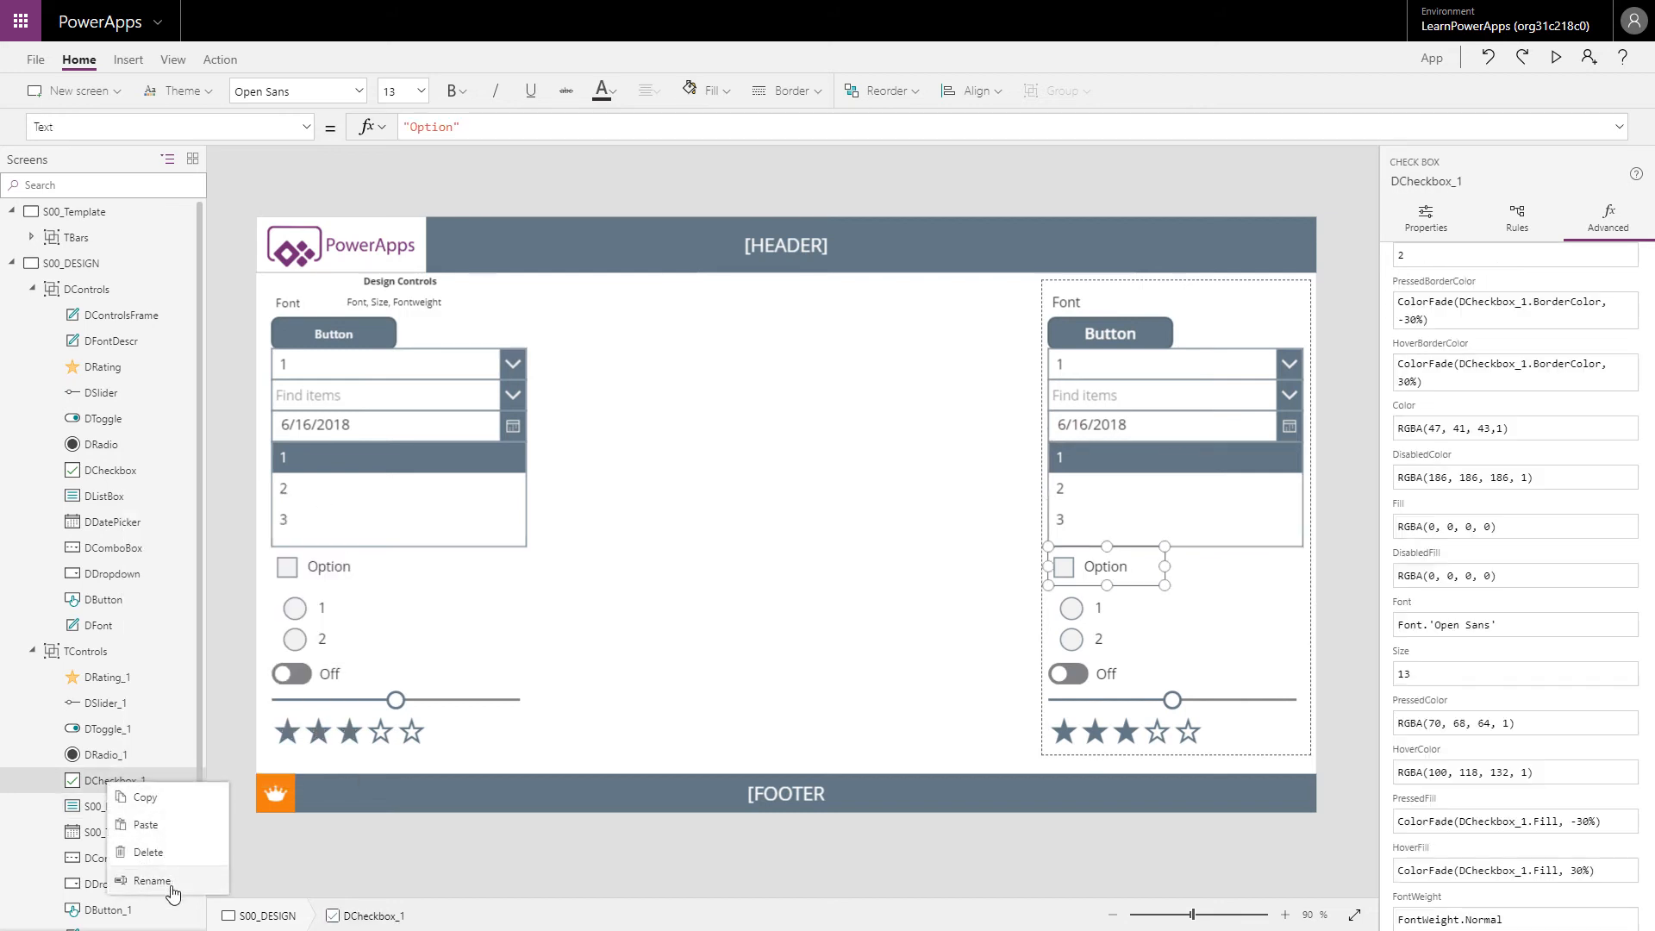
{"action": "left_click", "coordinate": [152, 880]}
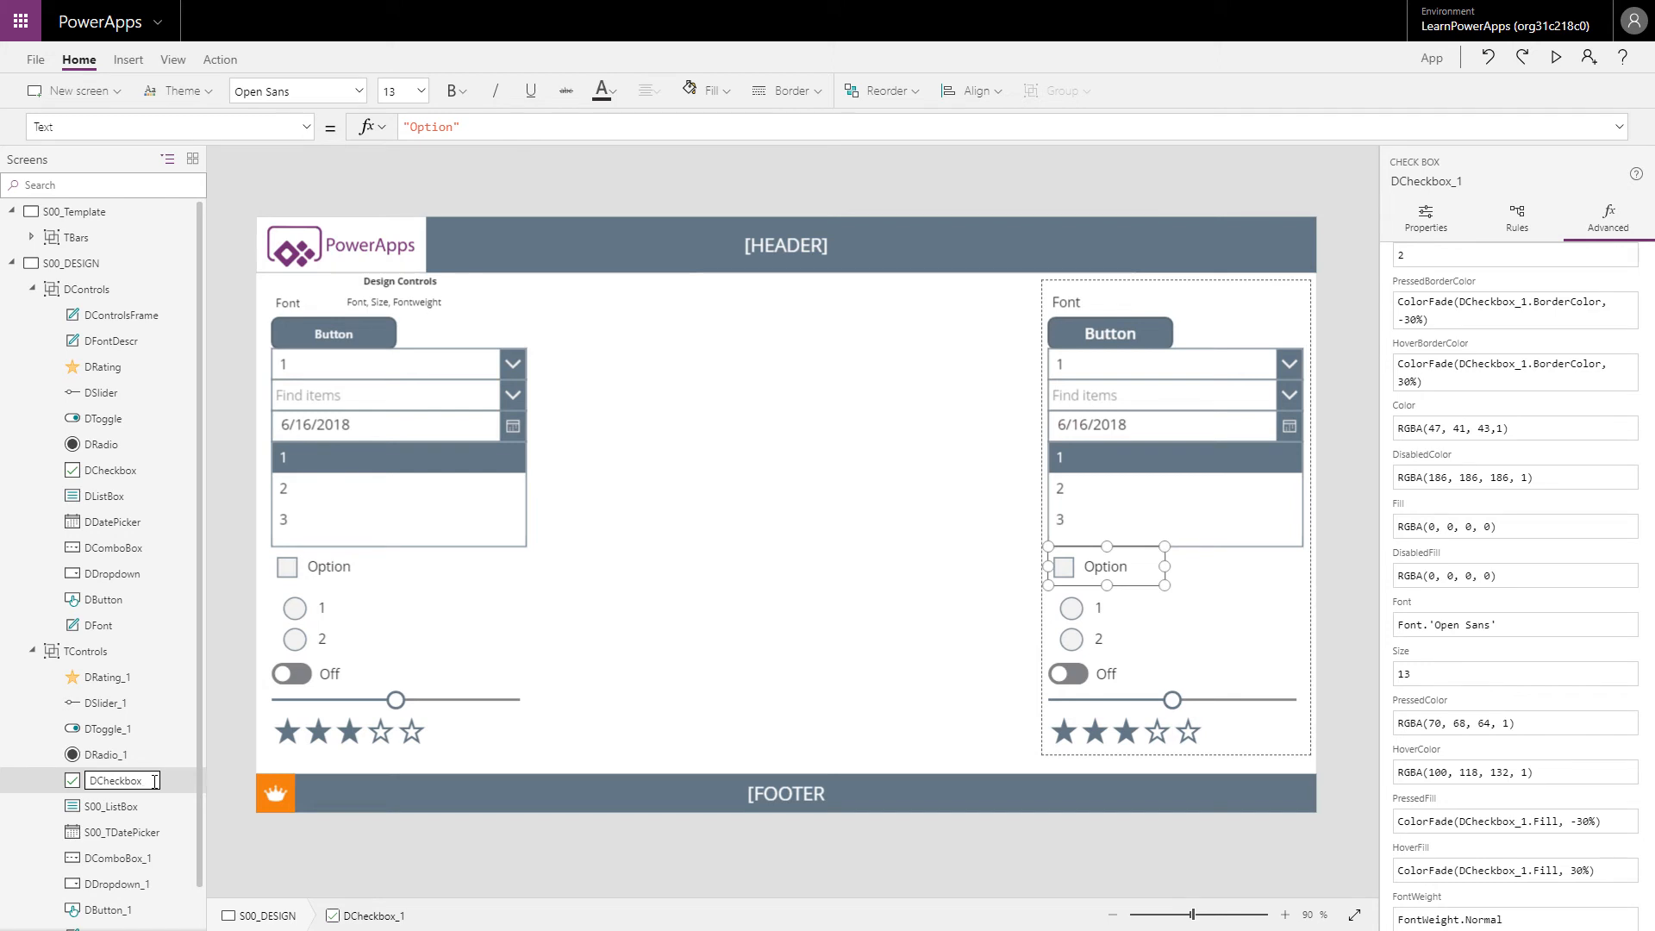
{"action": "key", "text": "Home"}
{"action": "key", "text": "Delete"}
{"action": "type", "text": "S00_T"}
{"action": "key", "text": "BackSpace"}
Remove the T from the date picker's name in TControls so it reads S00_DatePicker.
{"action": "right_click", "coordinate": [108, 836]}
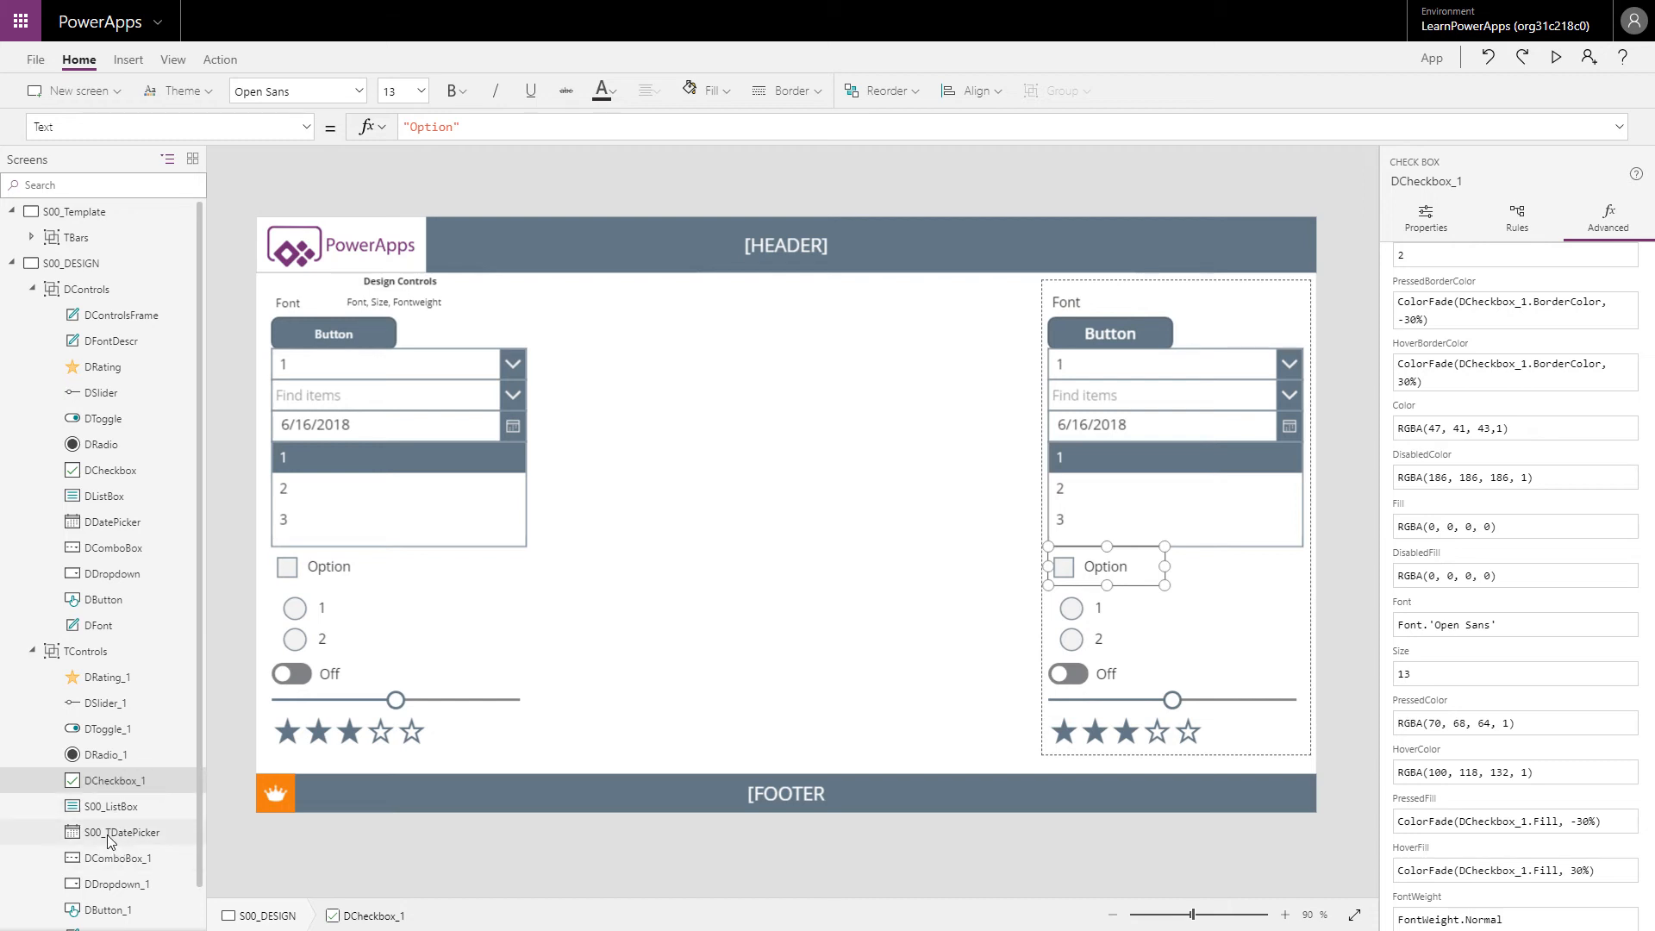
{"action": "right_click", "coordinate": [96, 835]}
{"action": "left_click", "coordinate": [133, 823]}
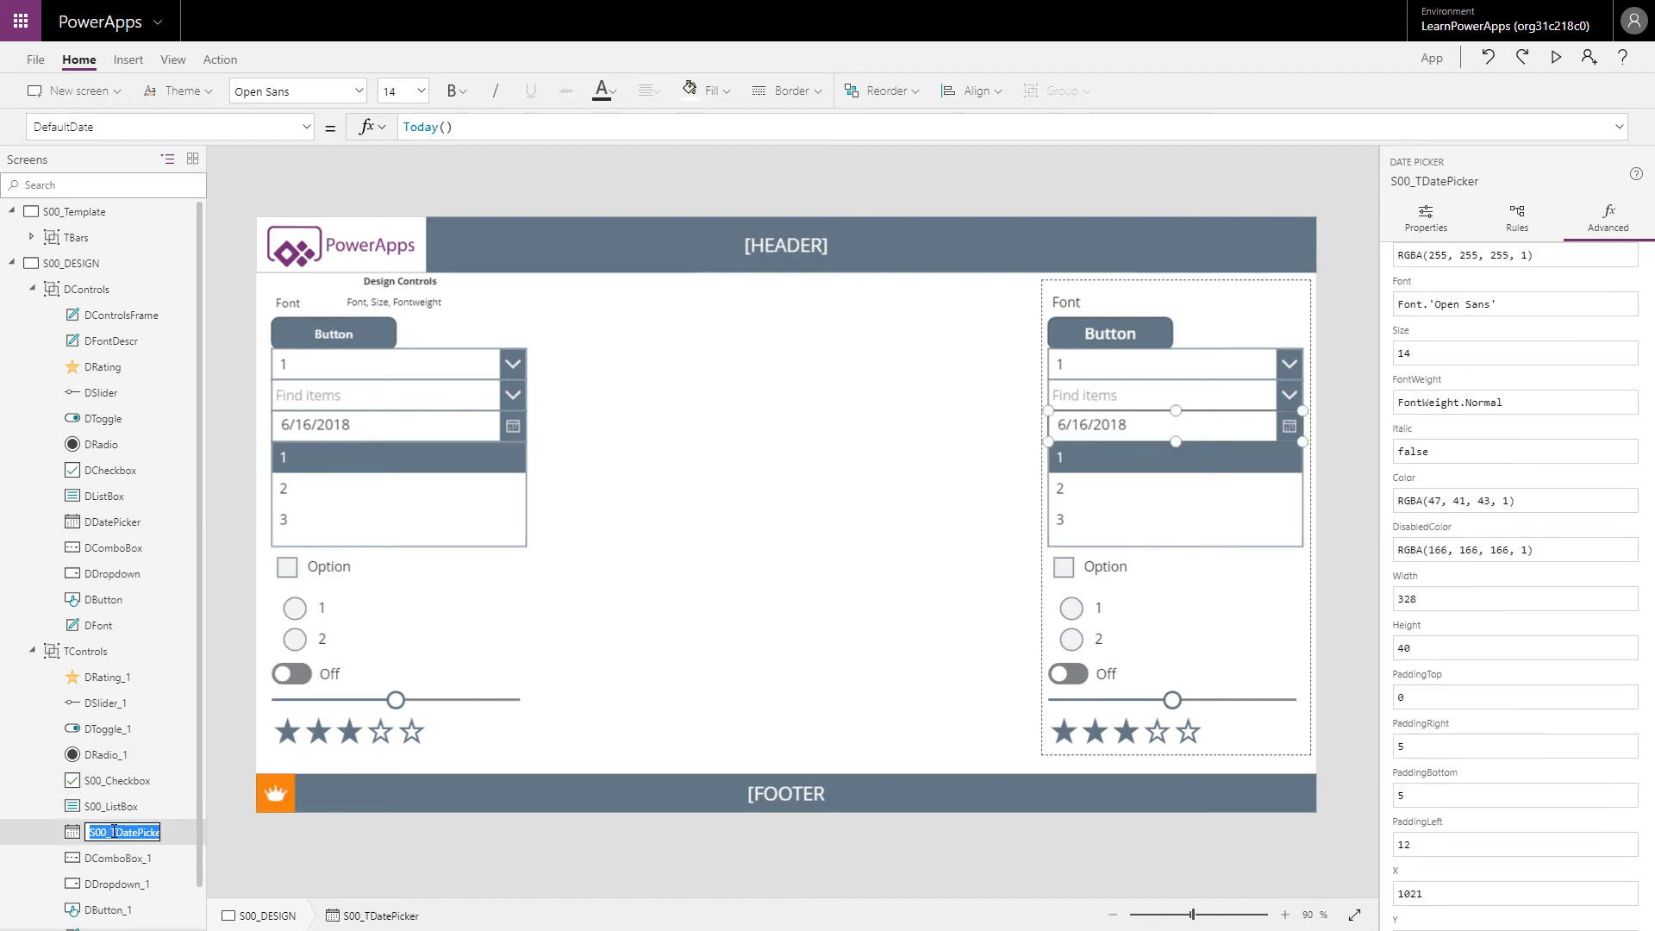
{"action": "key", "text": "BackSpace"}
Rename the DComboBox_1 control in the TControls group to S00_ComboBox.
{"action": "right_click", "coordinate": [112, 864]}
{"action": "left_click", "coordinate": [98, 855]}
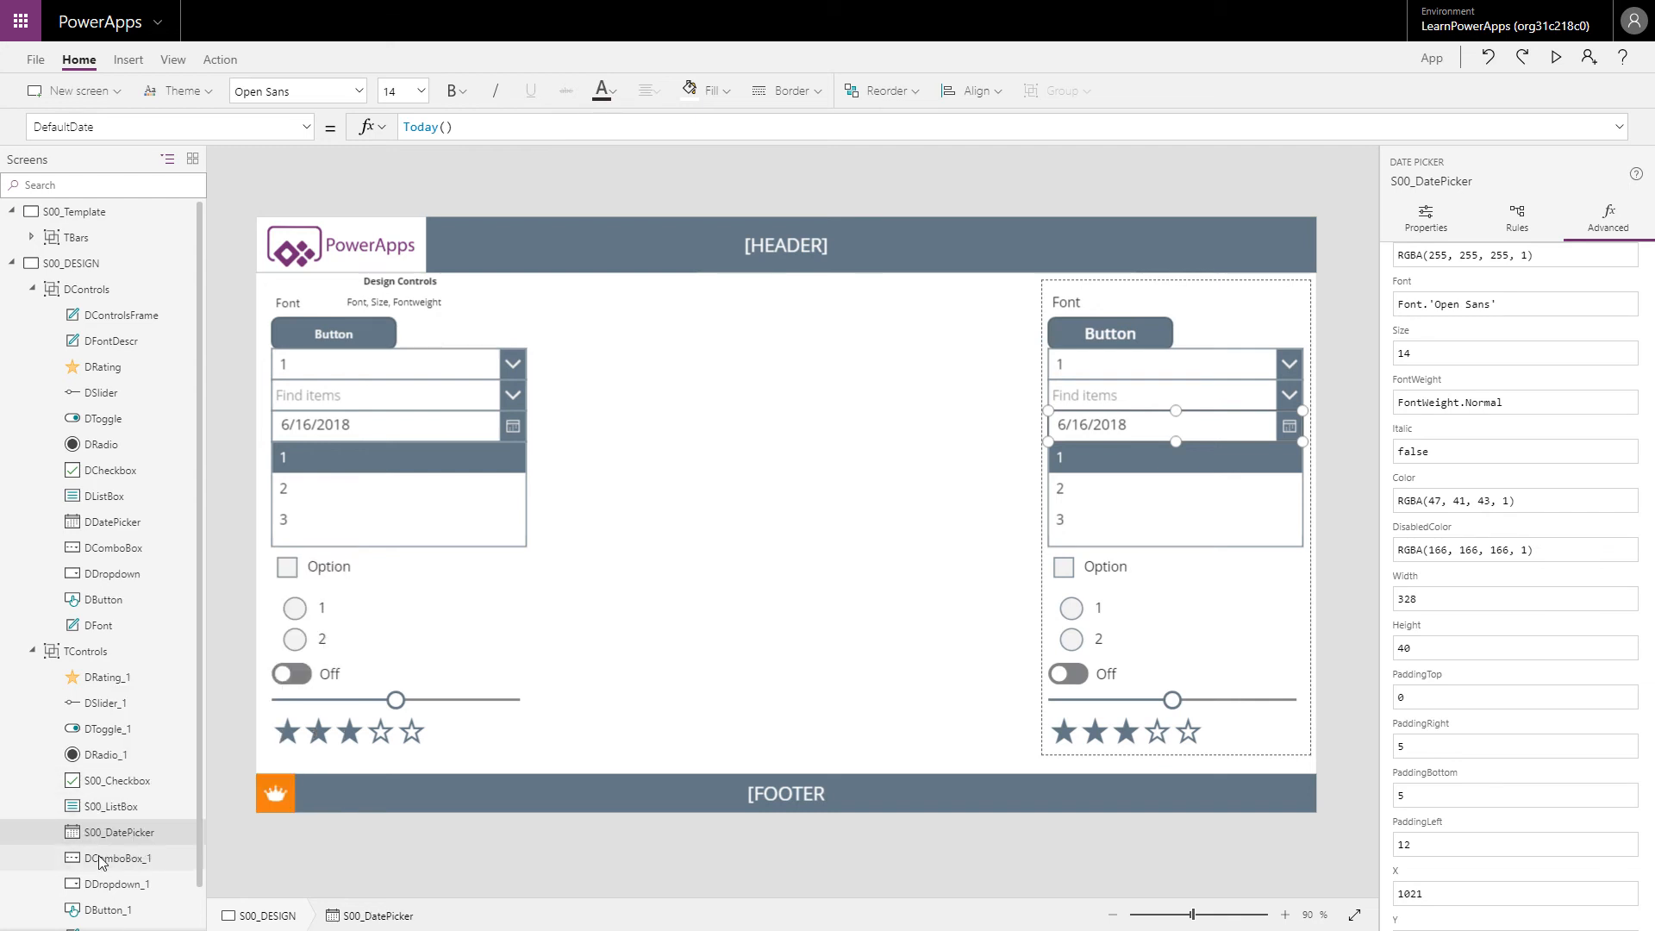
{"action": "right_click", "coordinate": [98, 855]}
{"action": "left_click", "coordinate": [143, 840]}
{"action": "left_click", "coordinate": [155, 857]}
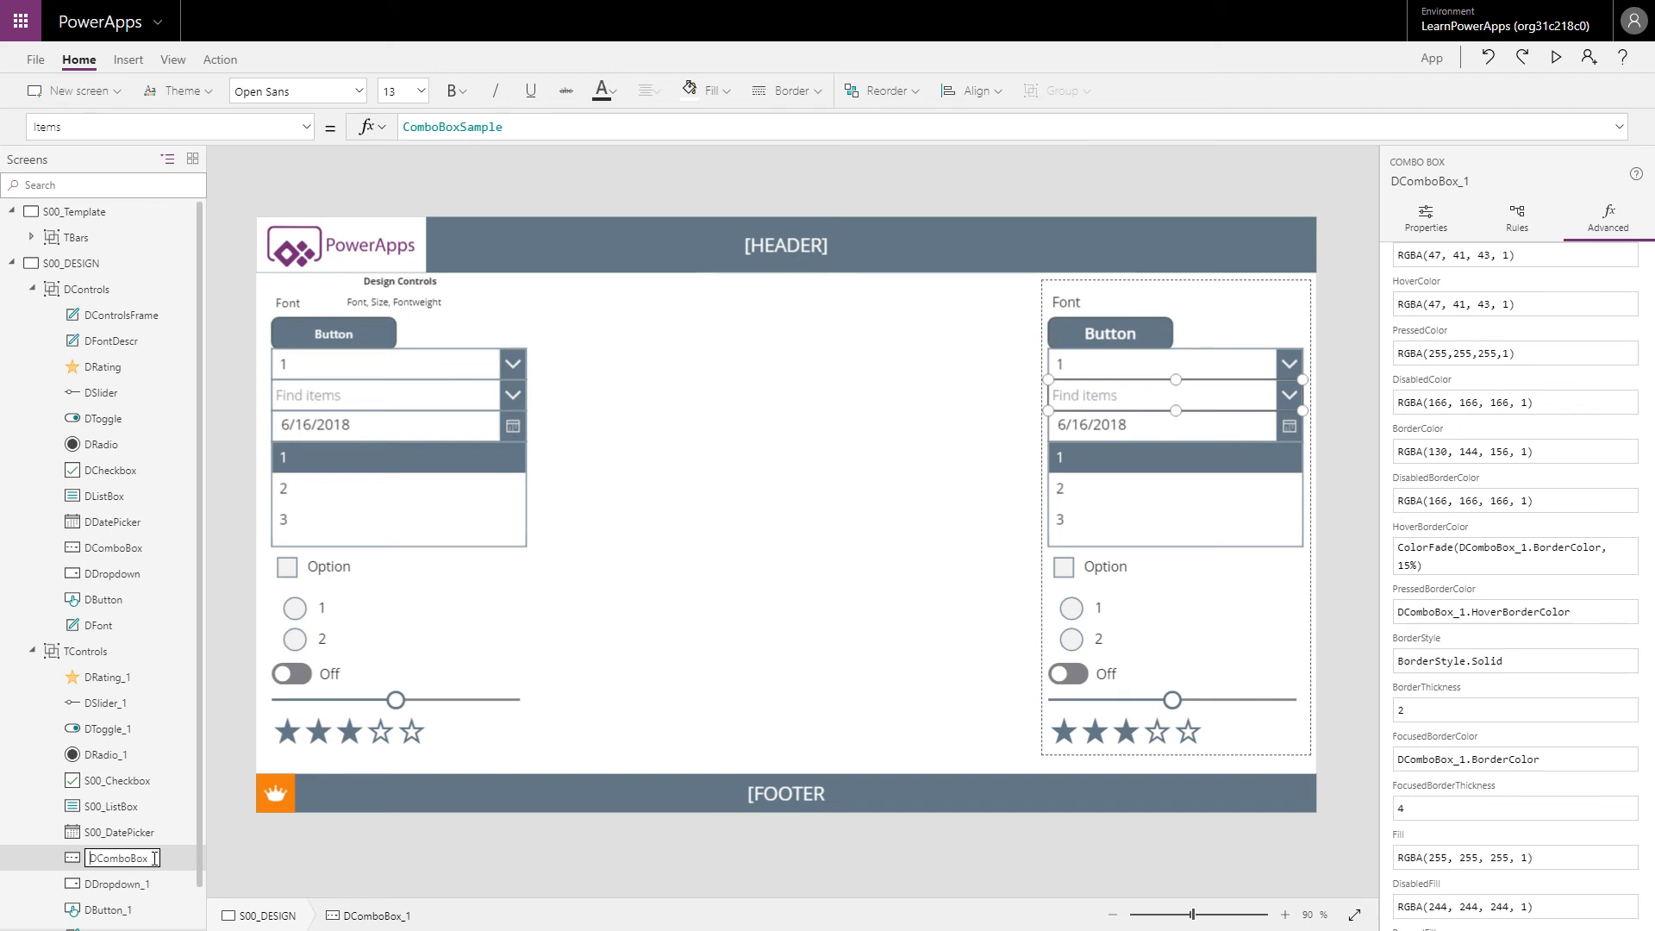
{"action": "key", "text": "Delete"}
{"action": "type", "text": "S00_"}
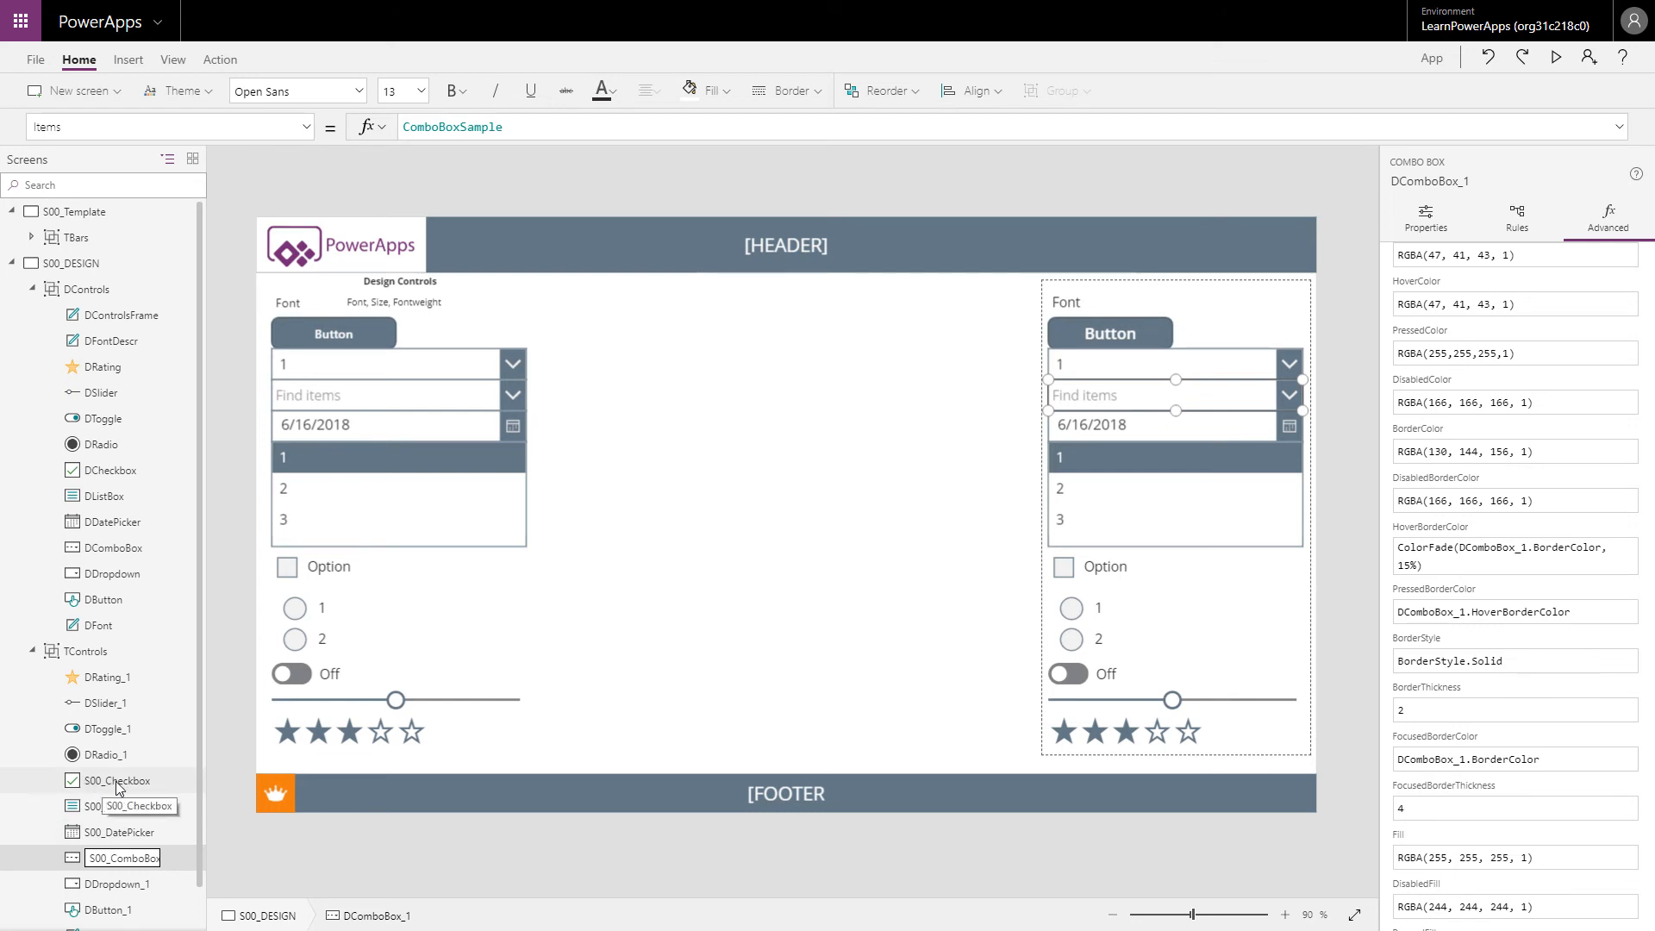
Collapse the S00_Template and S00_DESIGN screens and filter the control tree by s00.
{"action": "left_click", "coordinate": [11, 259]}
{"action": "left_click", "coordinate": [10, 211]}
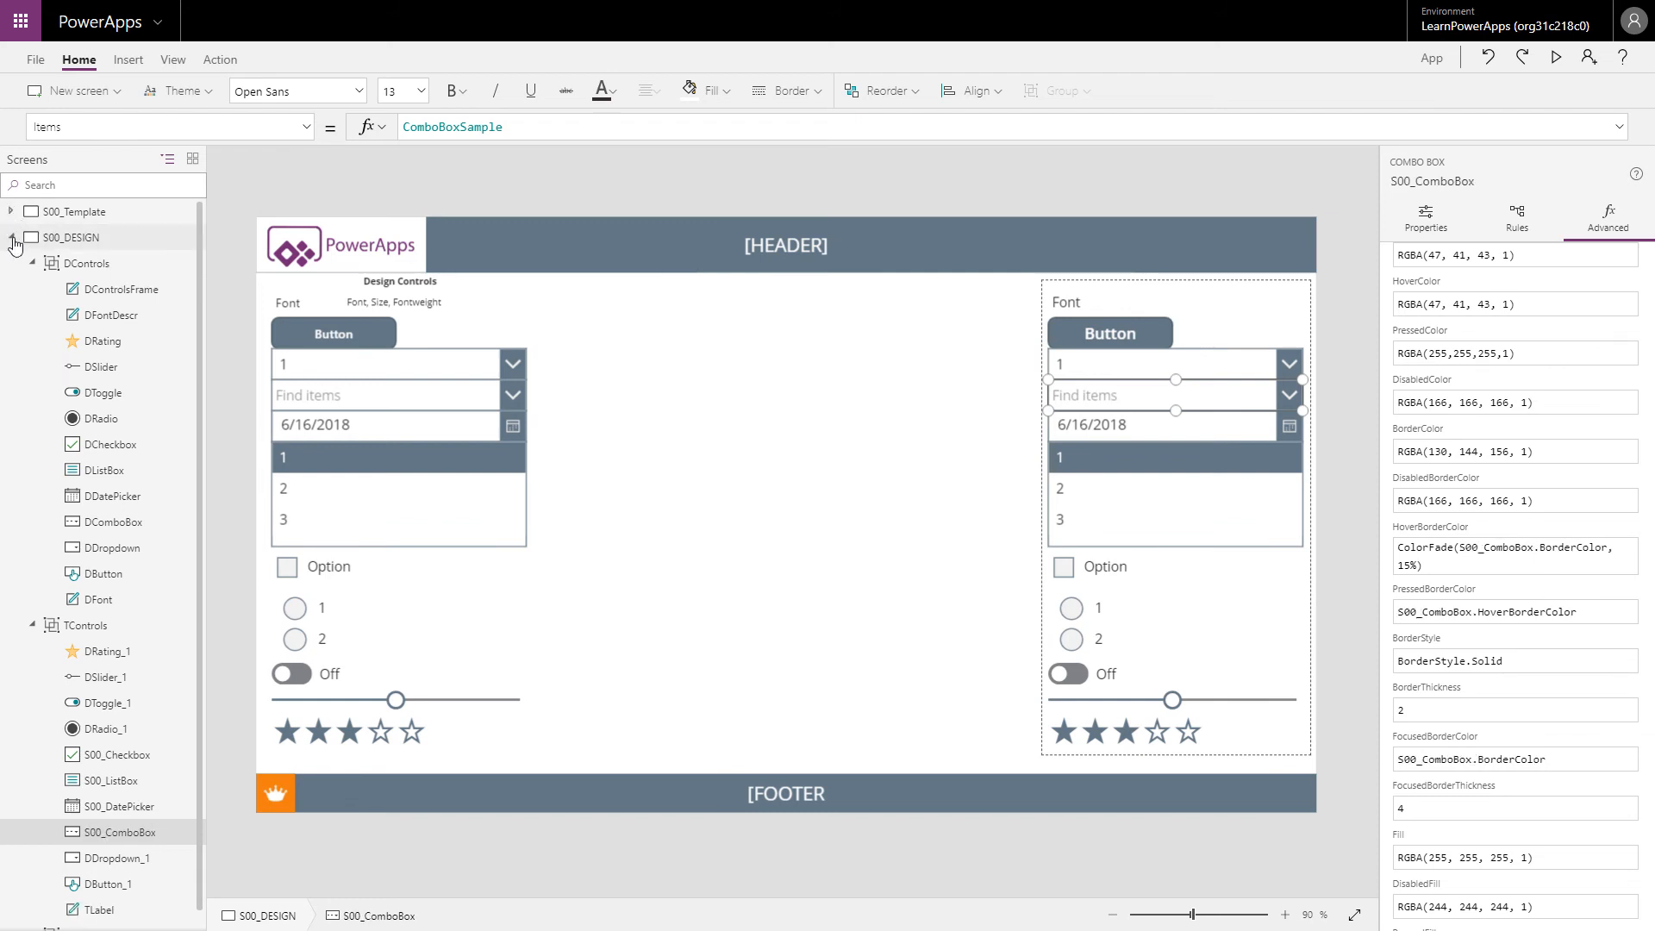
{"action": "left_click", "coordinate": [10, 237]}
{"action": "left_click", "coordinate": [60, 185]}
{"action": "left_click", "coordinate": [63, 185]}
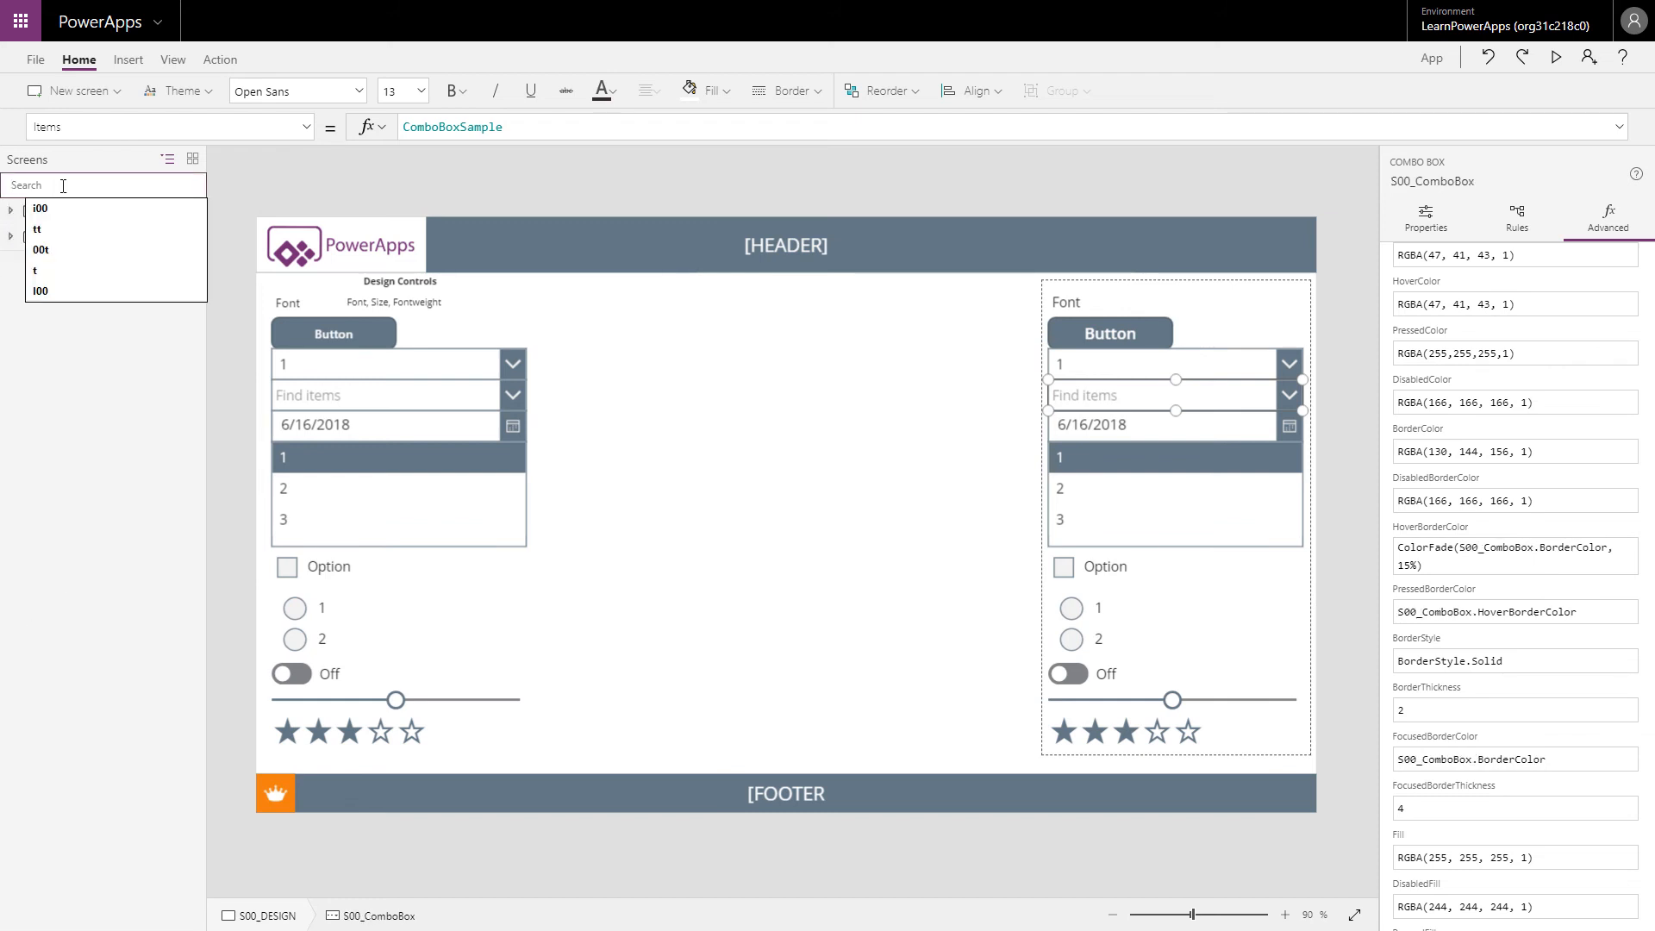
{"action": "type", "text": "s00"}
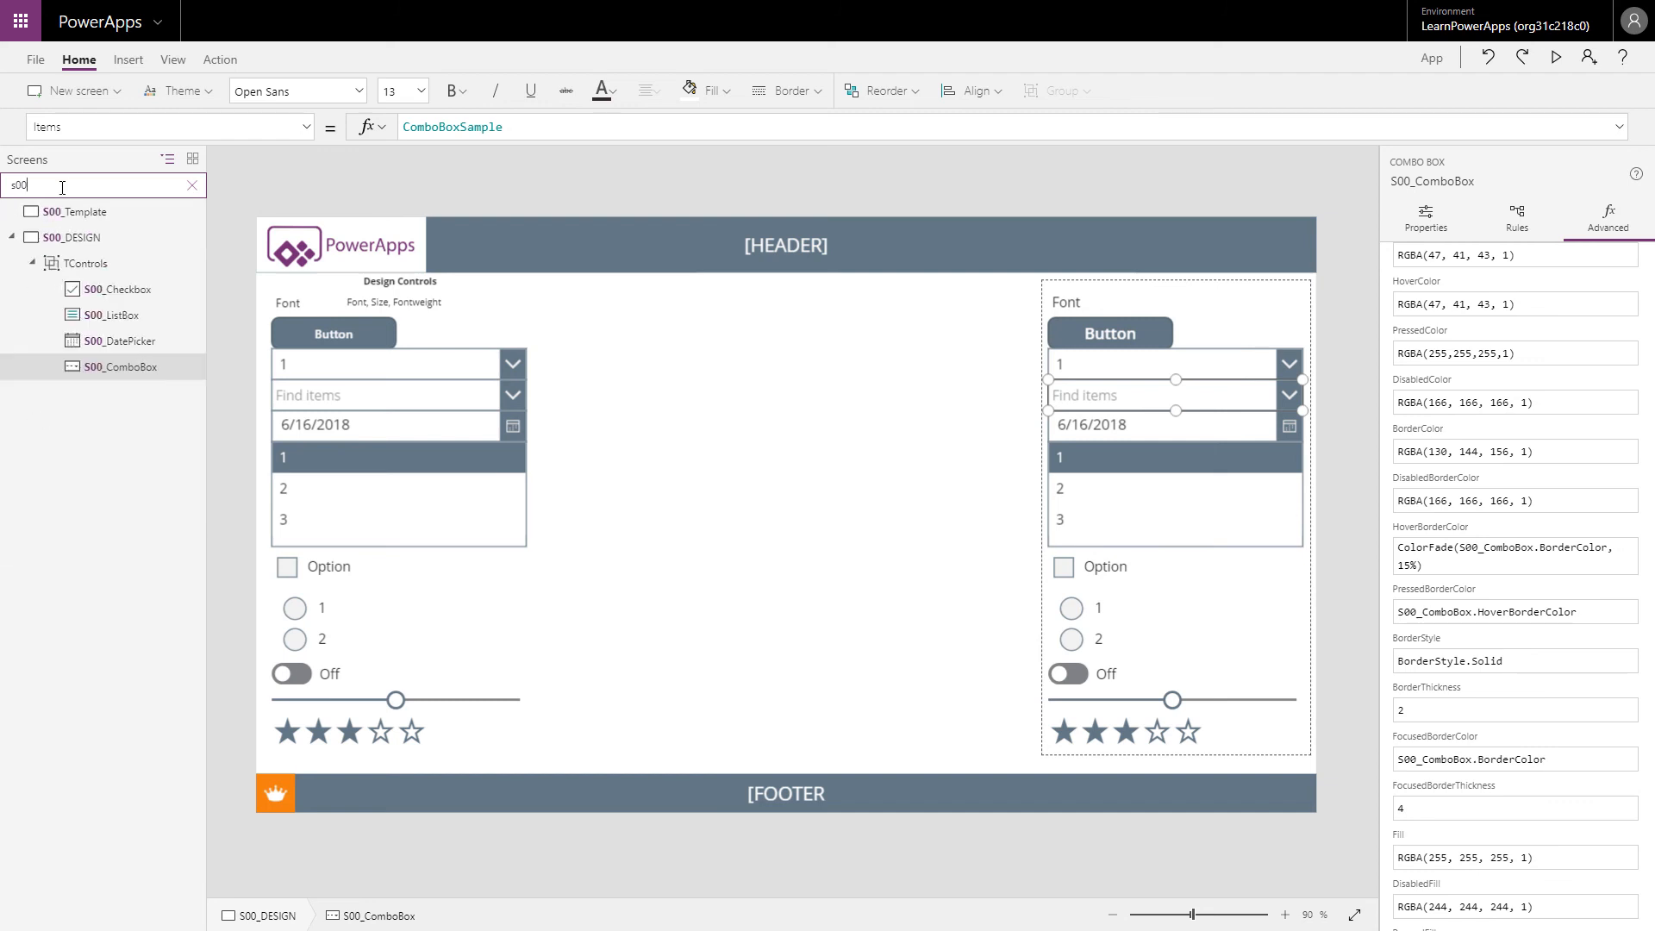
Copy the S00_DatePicker control, then search the control tree for s01 and clear the search.
{"action": "right_click", "coordinate": [96, 341]}
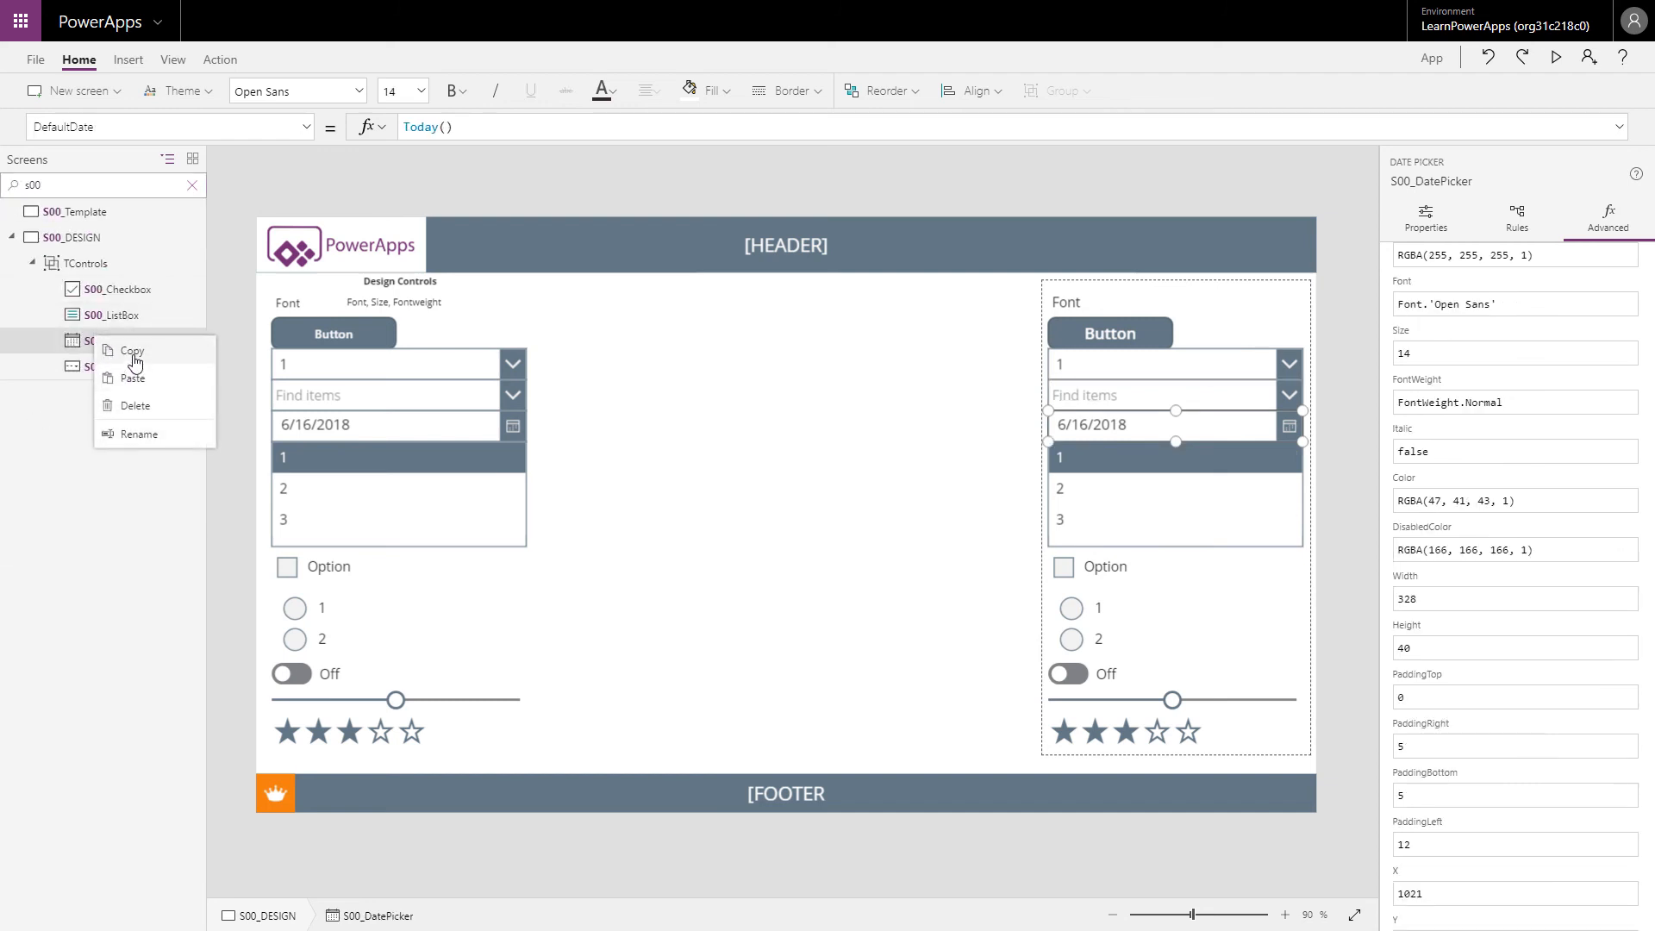
{"action": "left_click", "coordinate": [134, 362]}
{"action": "left_click", "coordinate": [191, 185]}
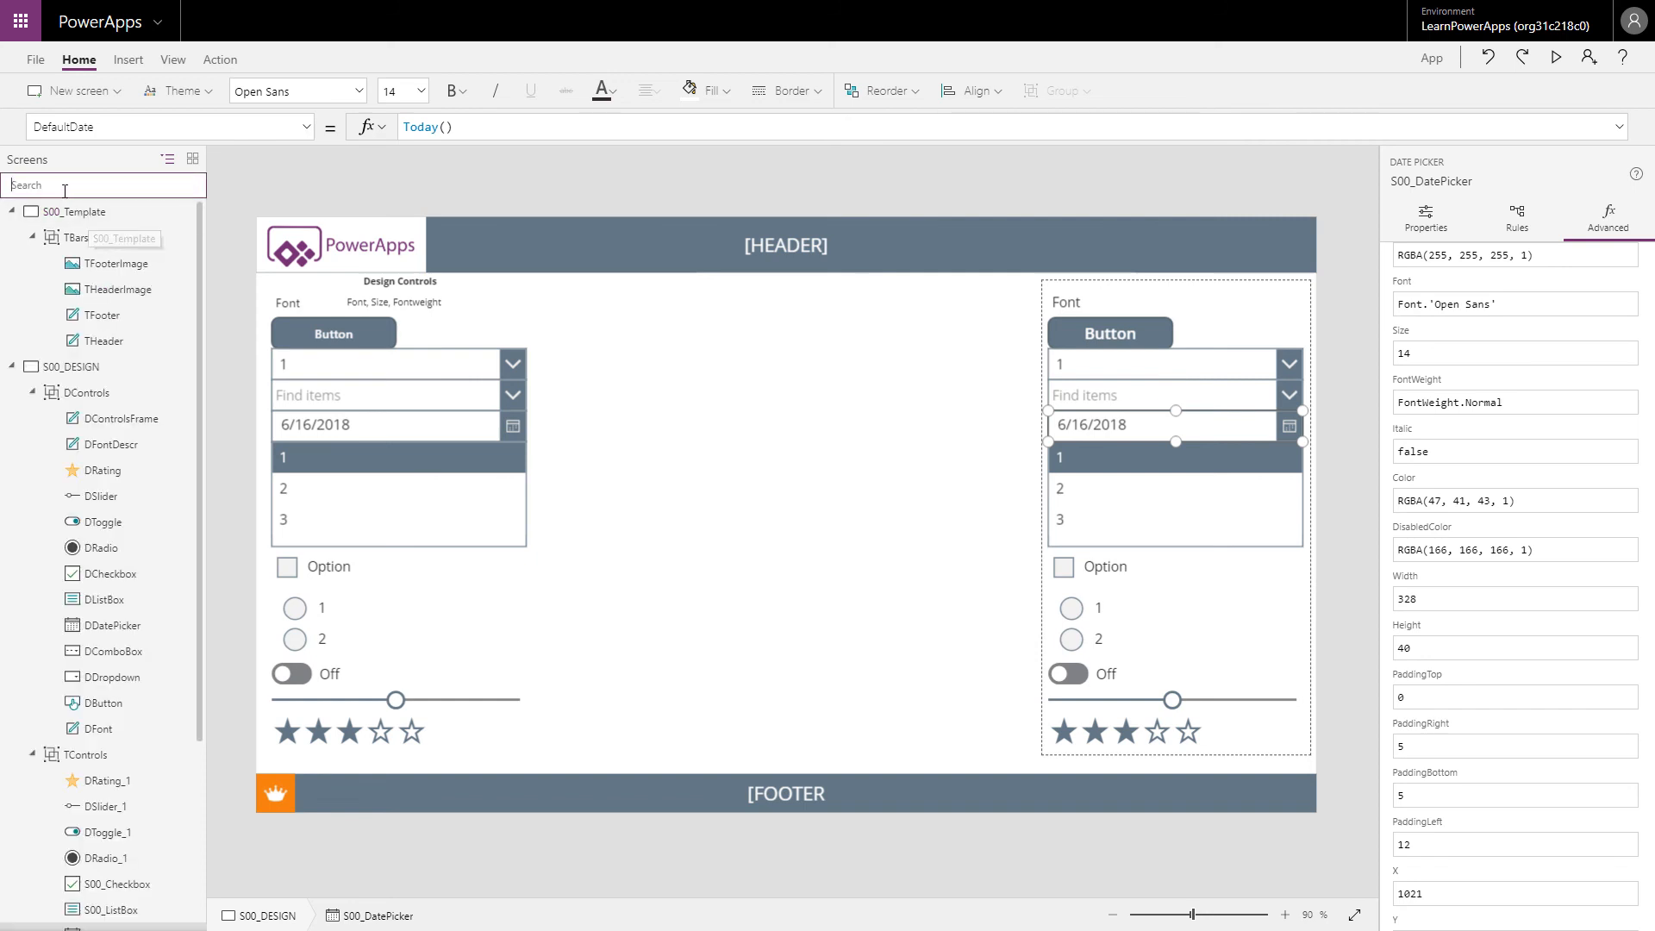
{"action": "type", "text": "s01"}
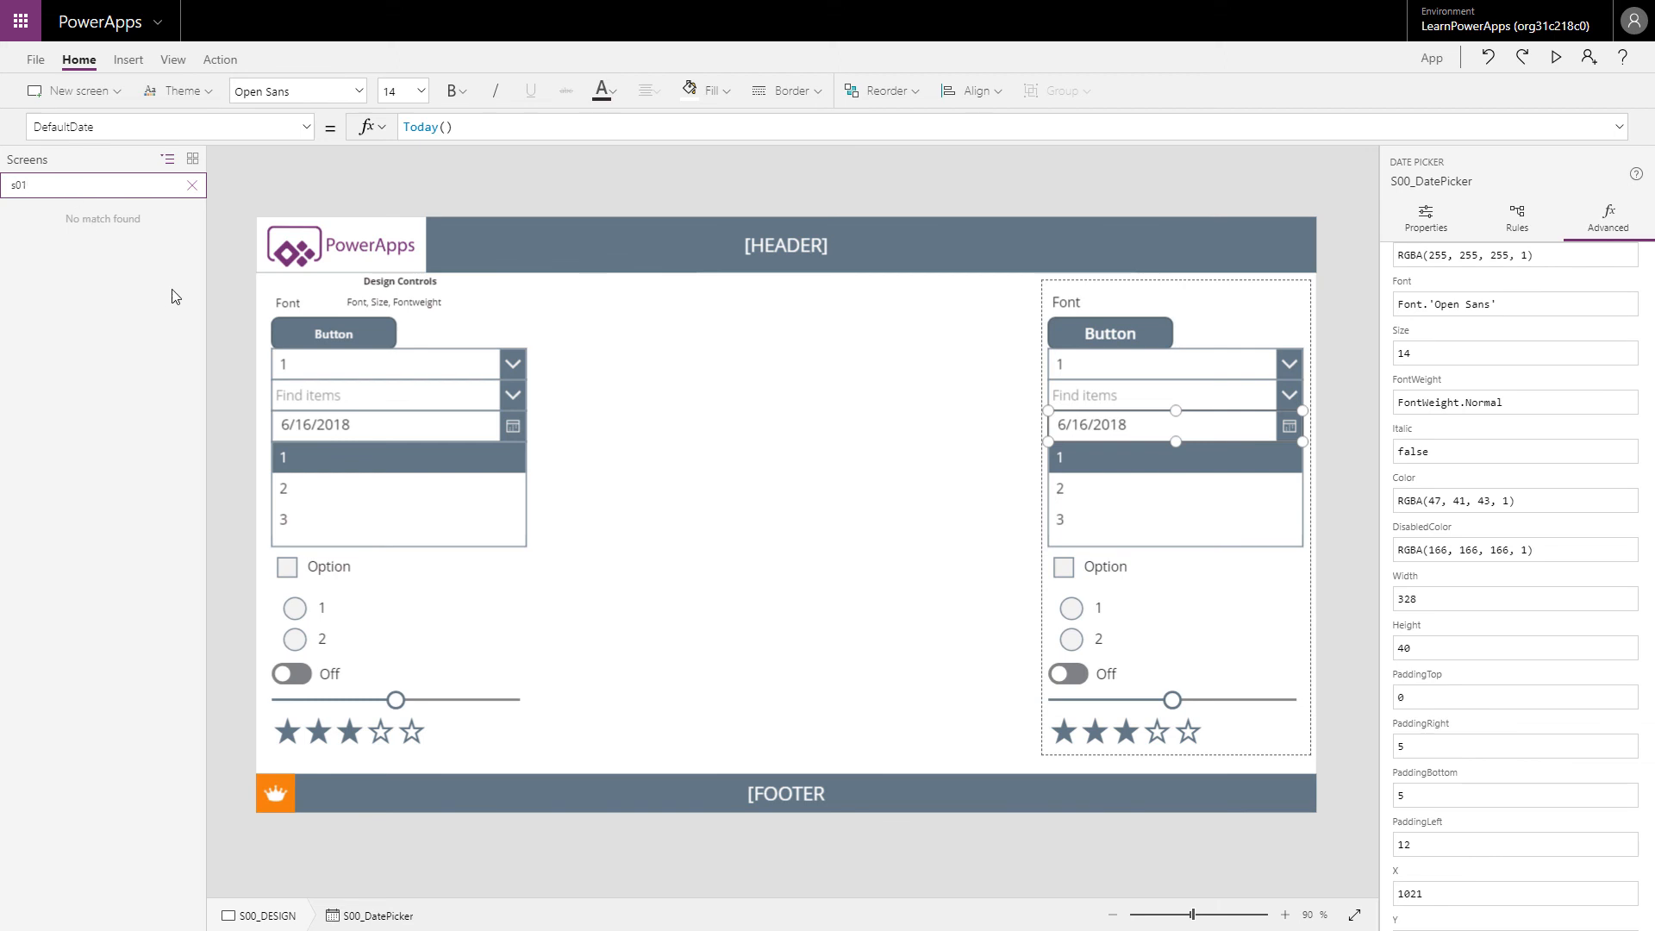
{"action": "left_click", "coordinate": [192, 186]}
Paste the copied date picker onto the S00_Template screen, move it to the middle of the canvas and delete it.
{"action": "left_click", "coordinate": [70, 206]}
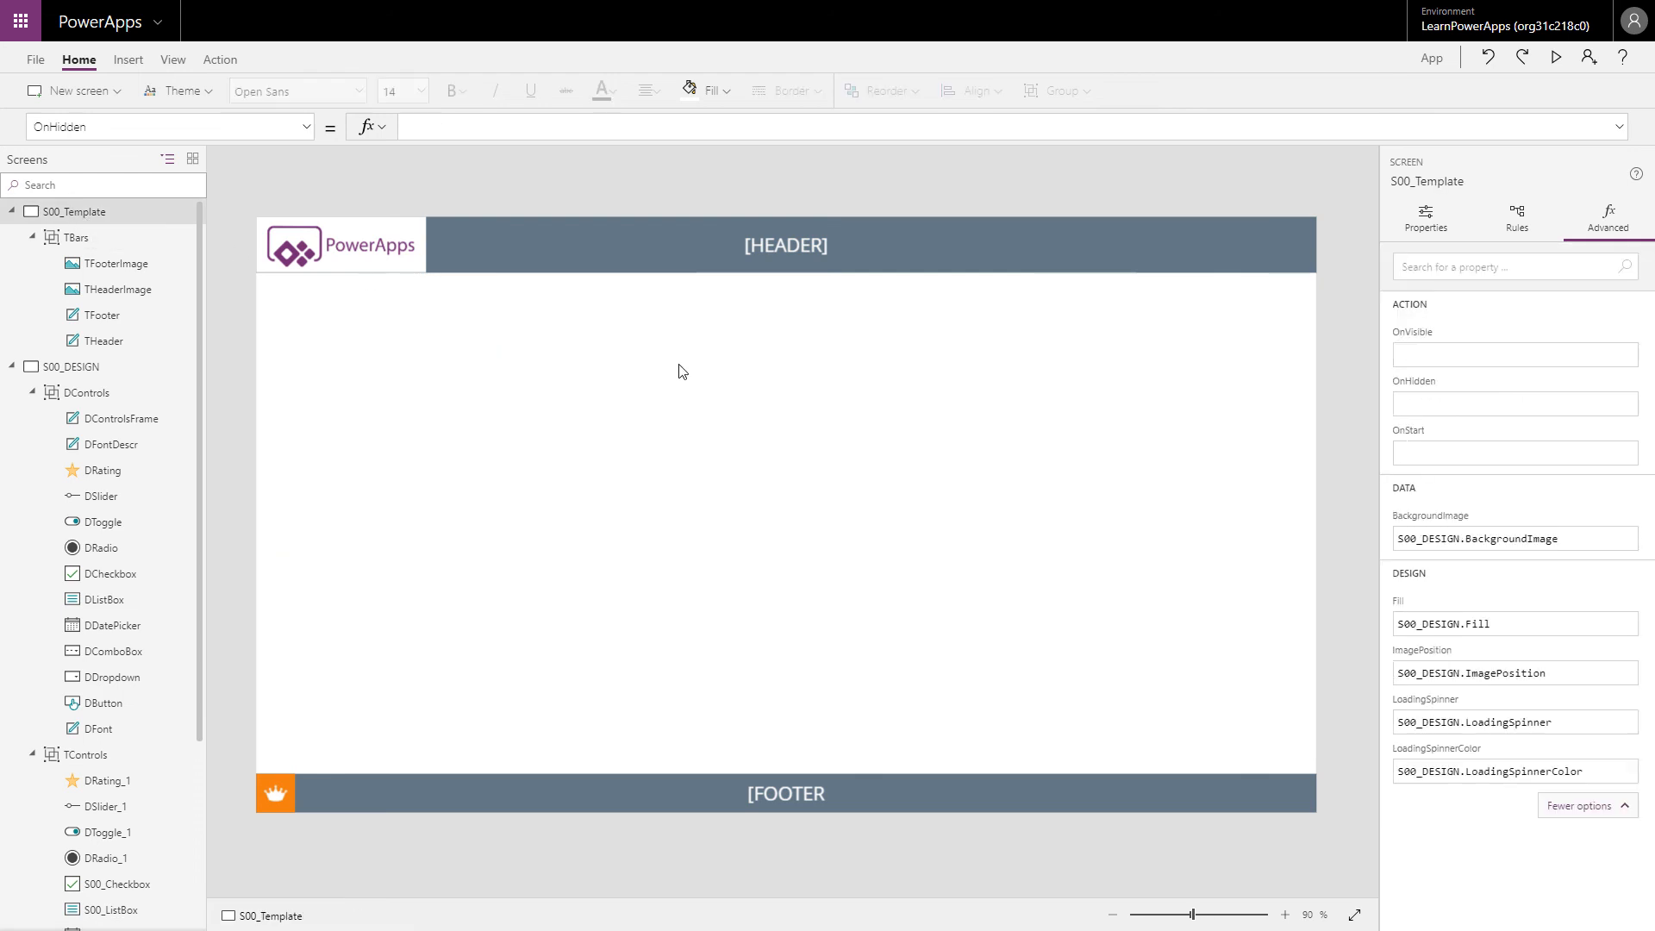
{"action": "key", "text": "ctrl+v"}
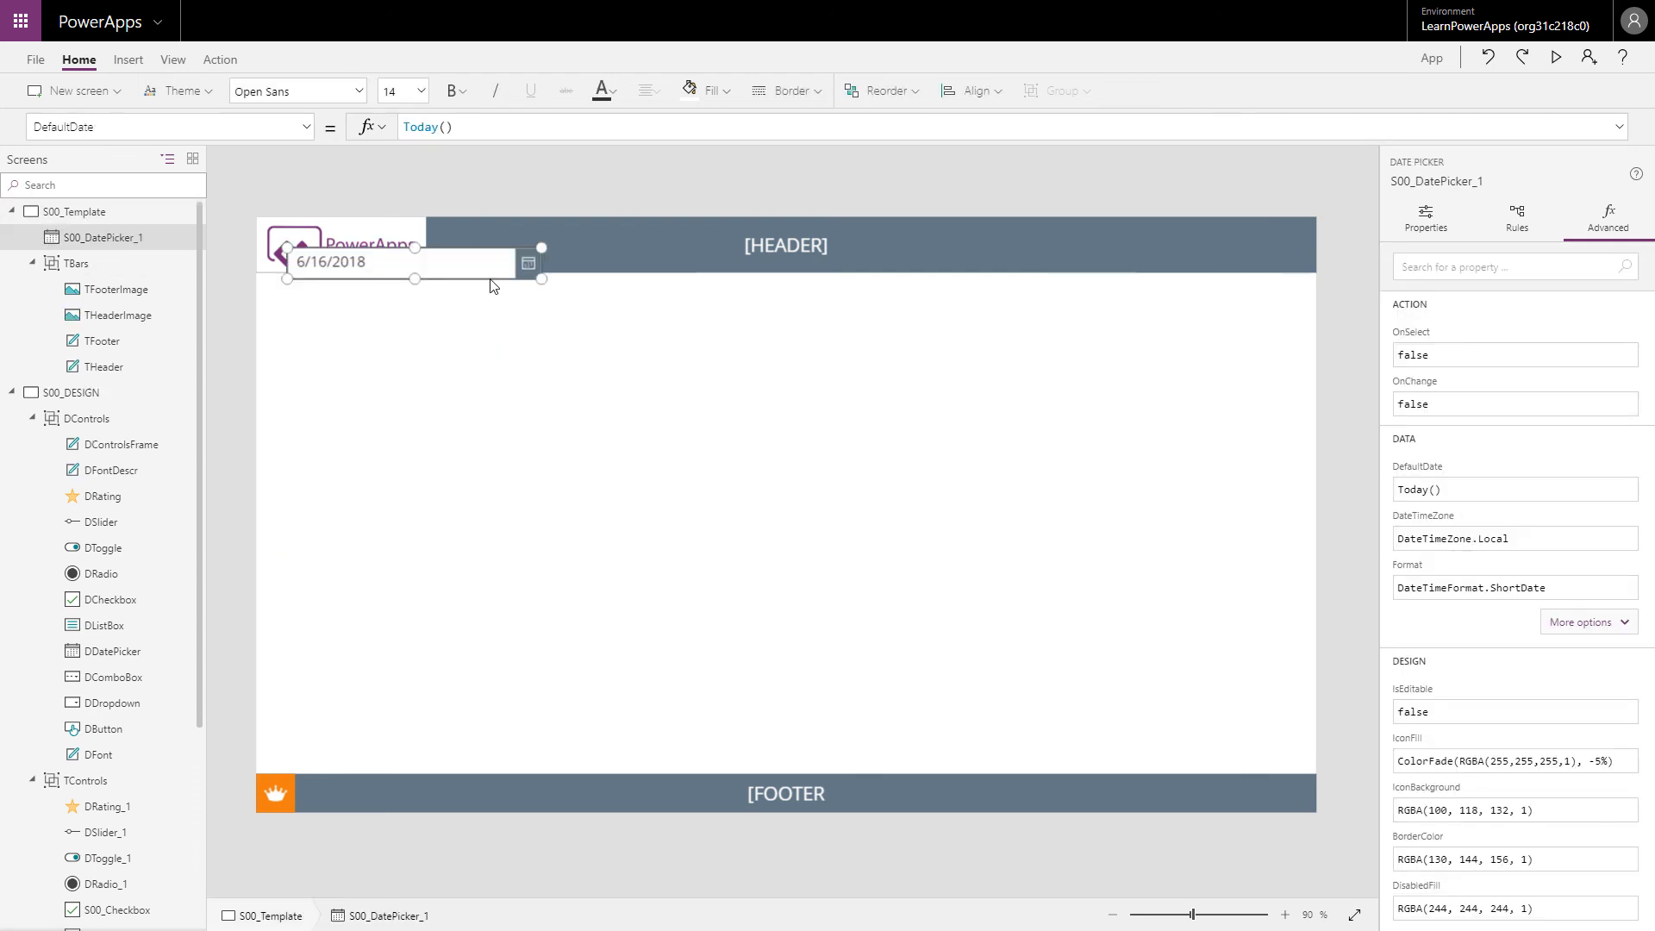
{"action": "left_click_drag", "start_coordinate": [494, 276], "coordinate": [924, 492]}
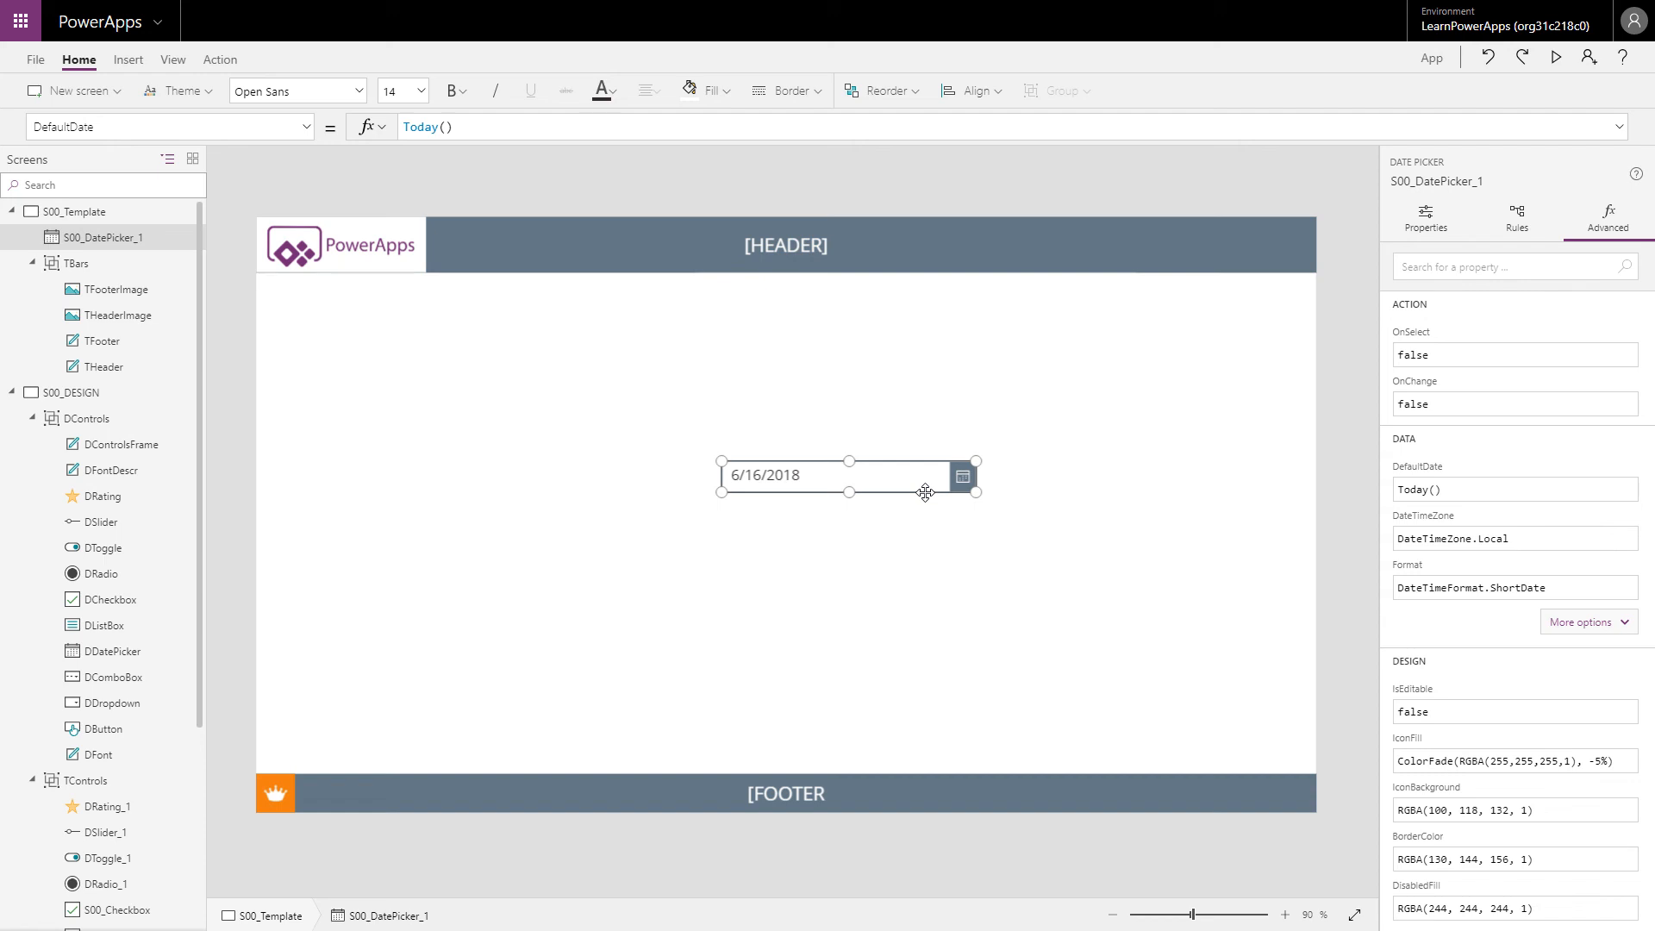
{"action": "key", "text": "Delete"}
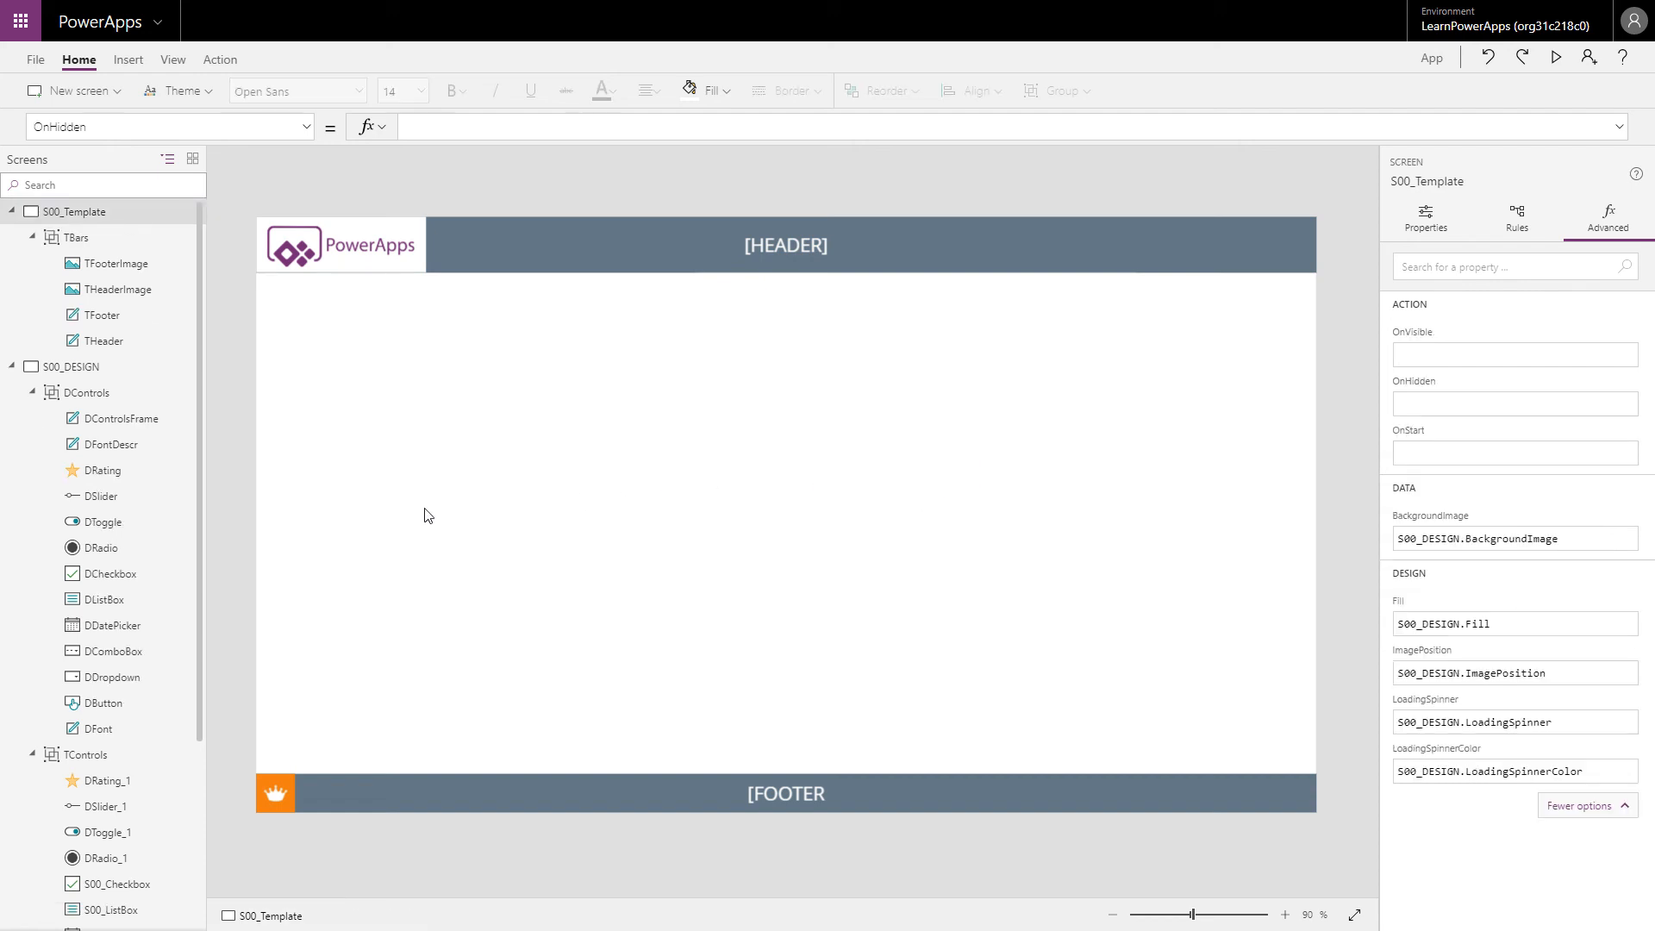
{"action": "left_click", "coordinate": [12, 367]}
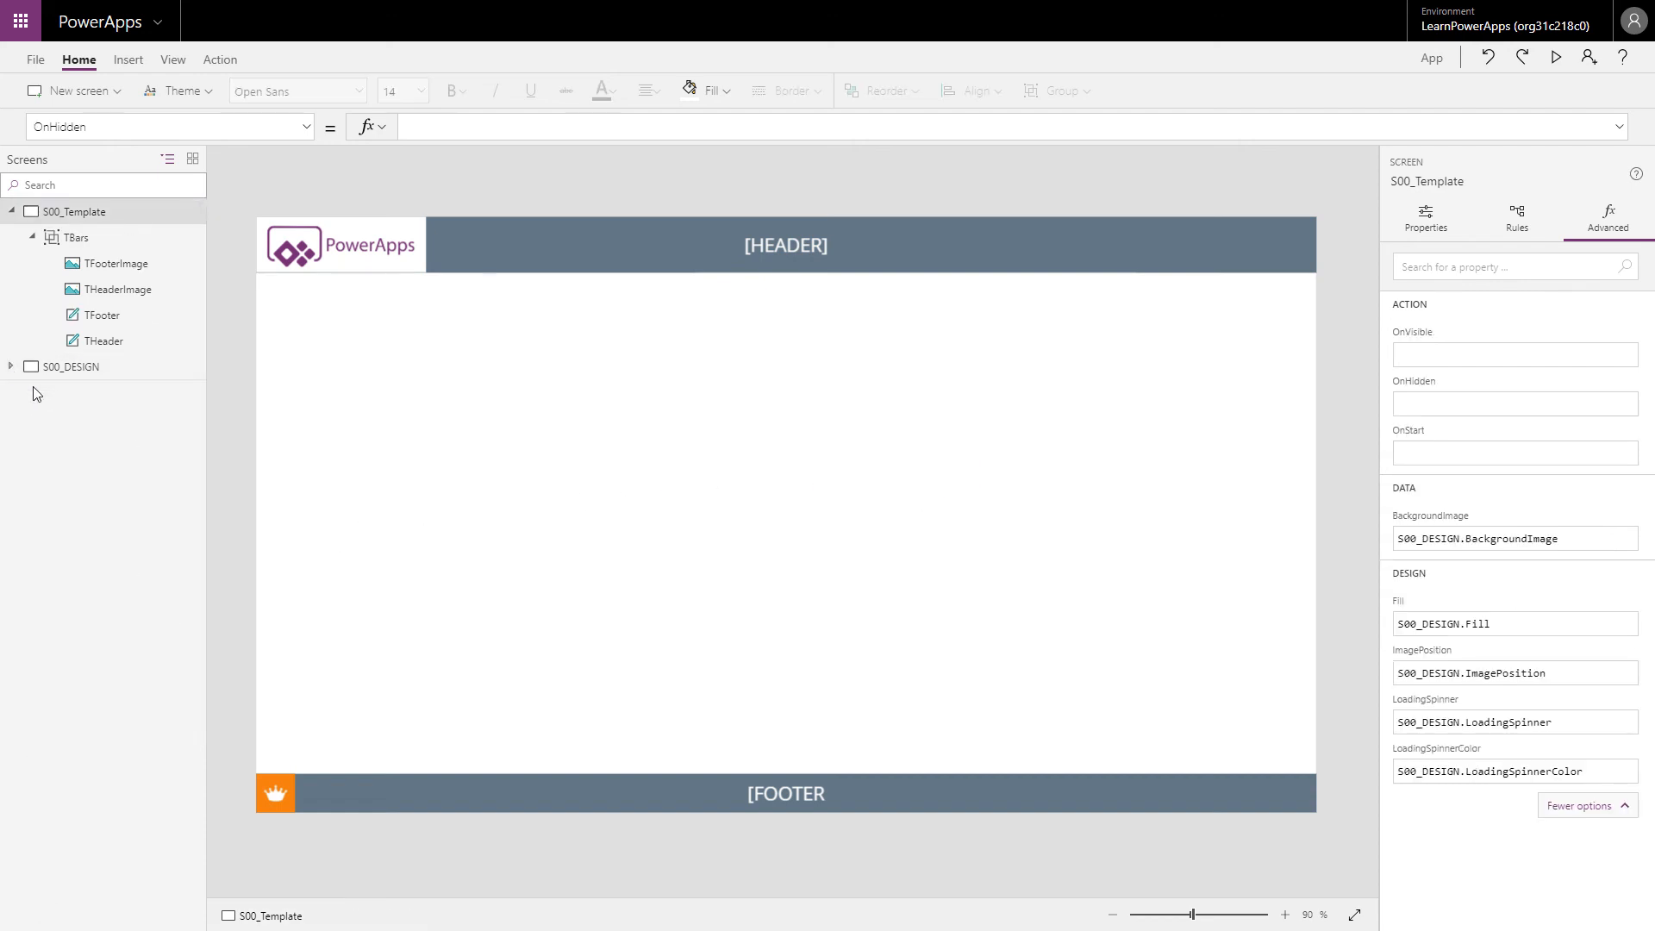
{"action": "left_click", "coordinate": [13, 368]}
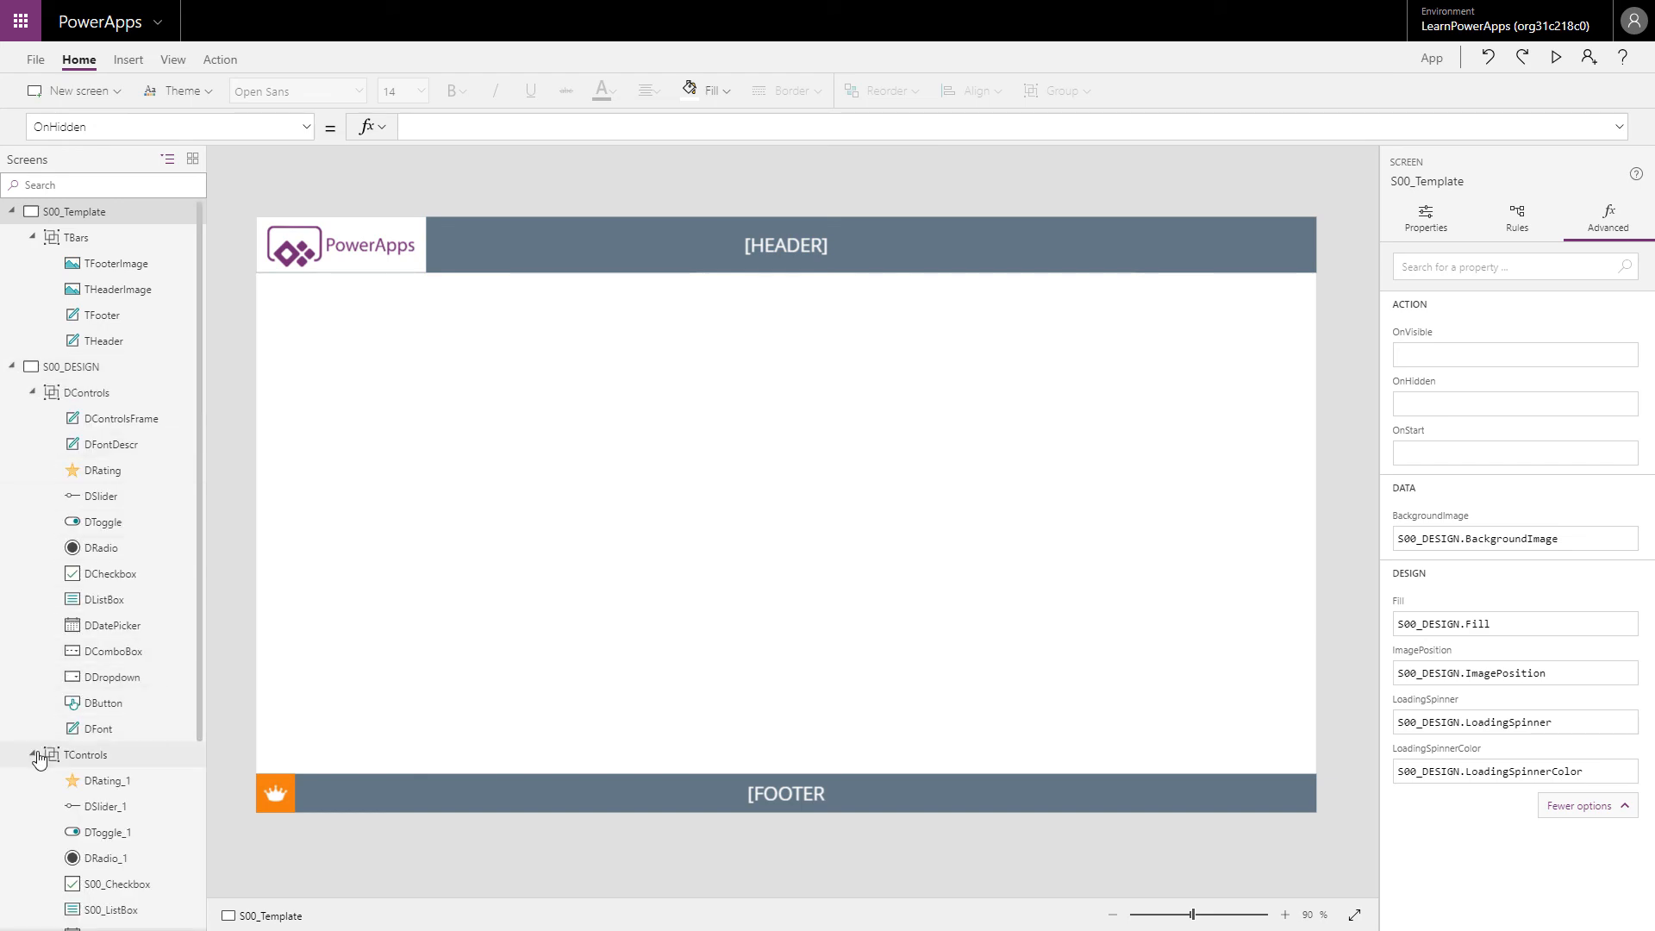